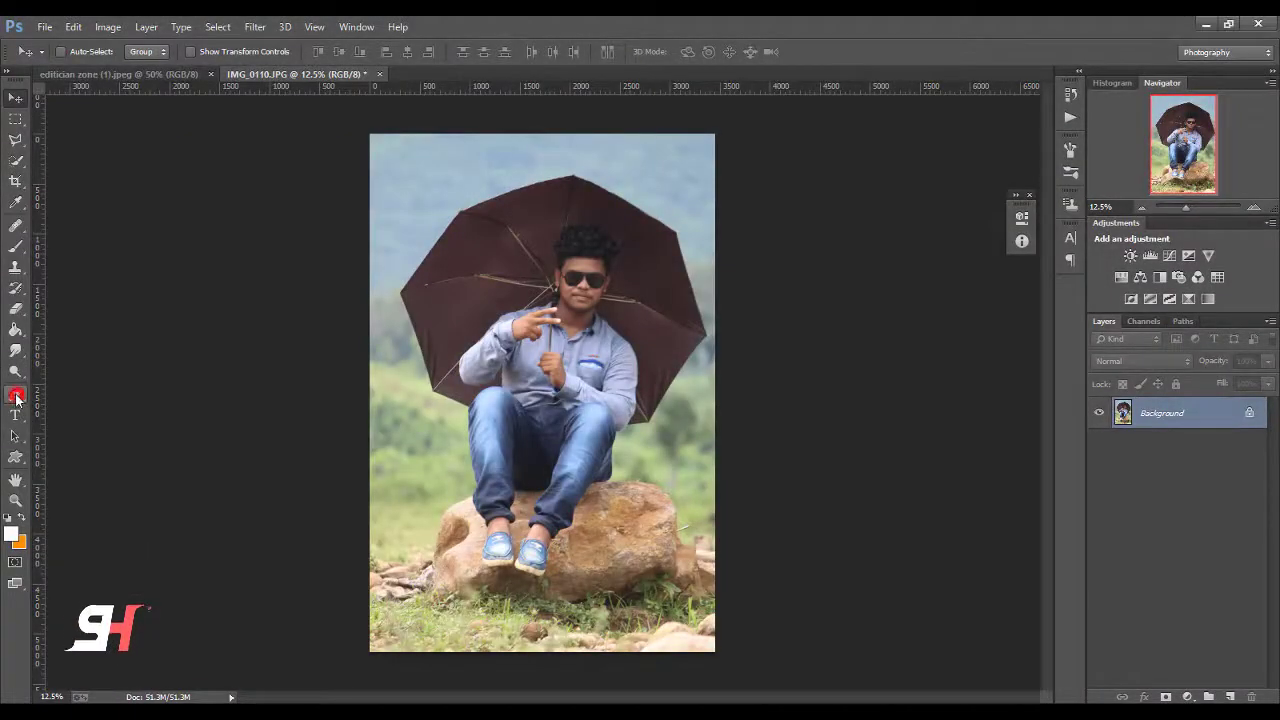
Step: Start a pen path up the left edge of the man's jeans to the umbrella's lower-left tip
left_click(14, 397)
left_click(557, 468, "ctrl")
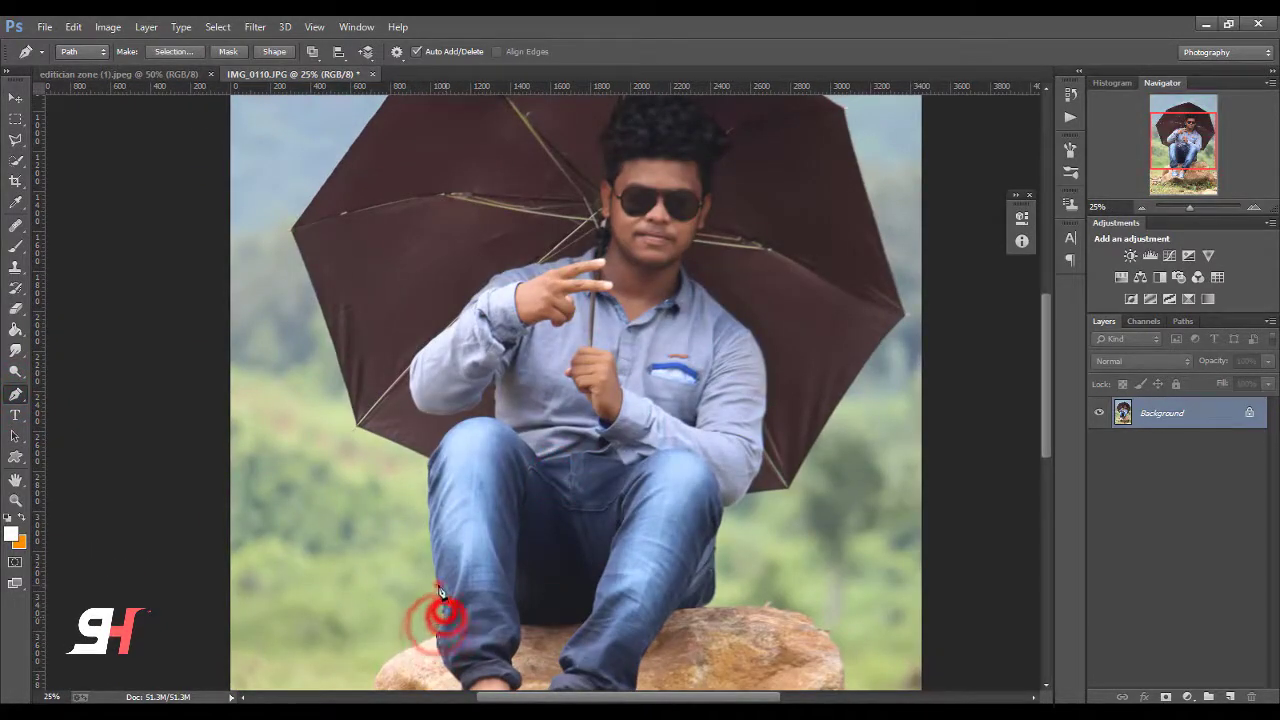
left_click(431, 506)
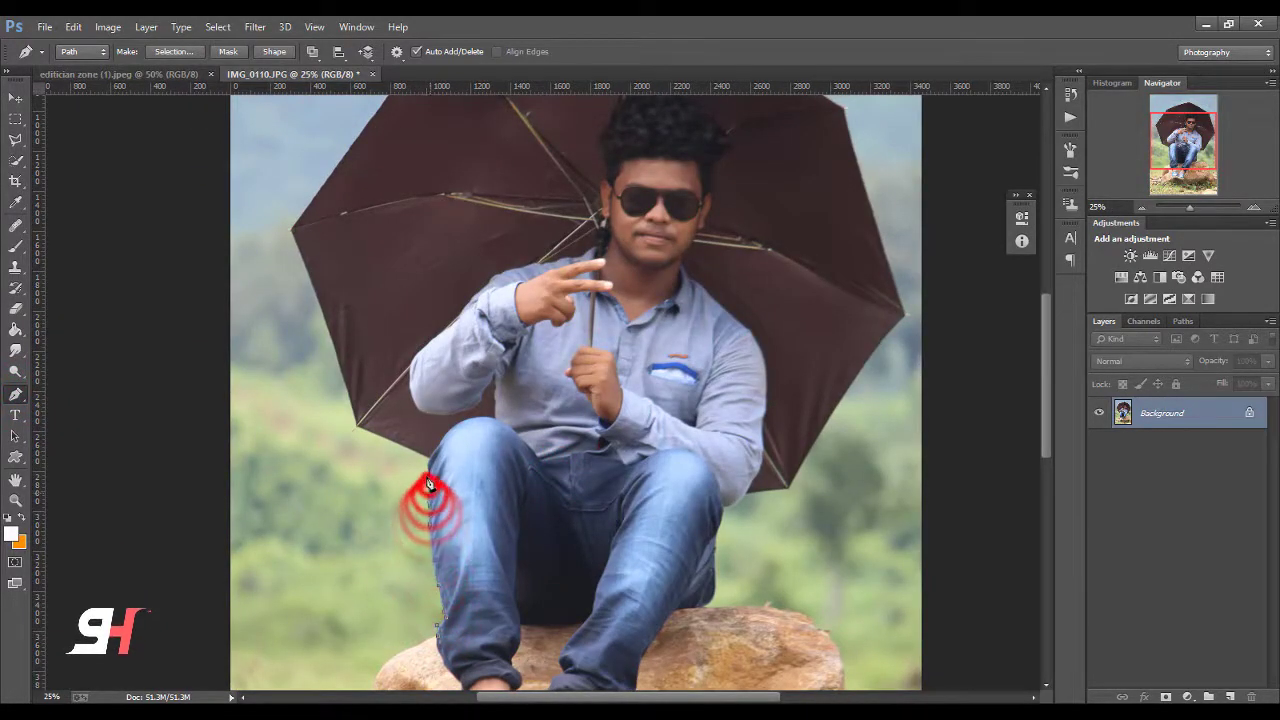
left_click(429, 466)
left_click(360, 426)
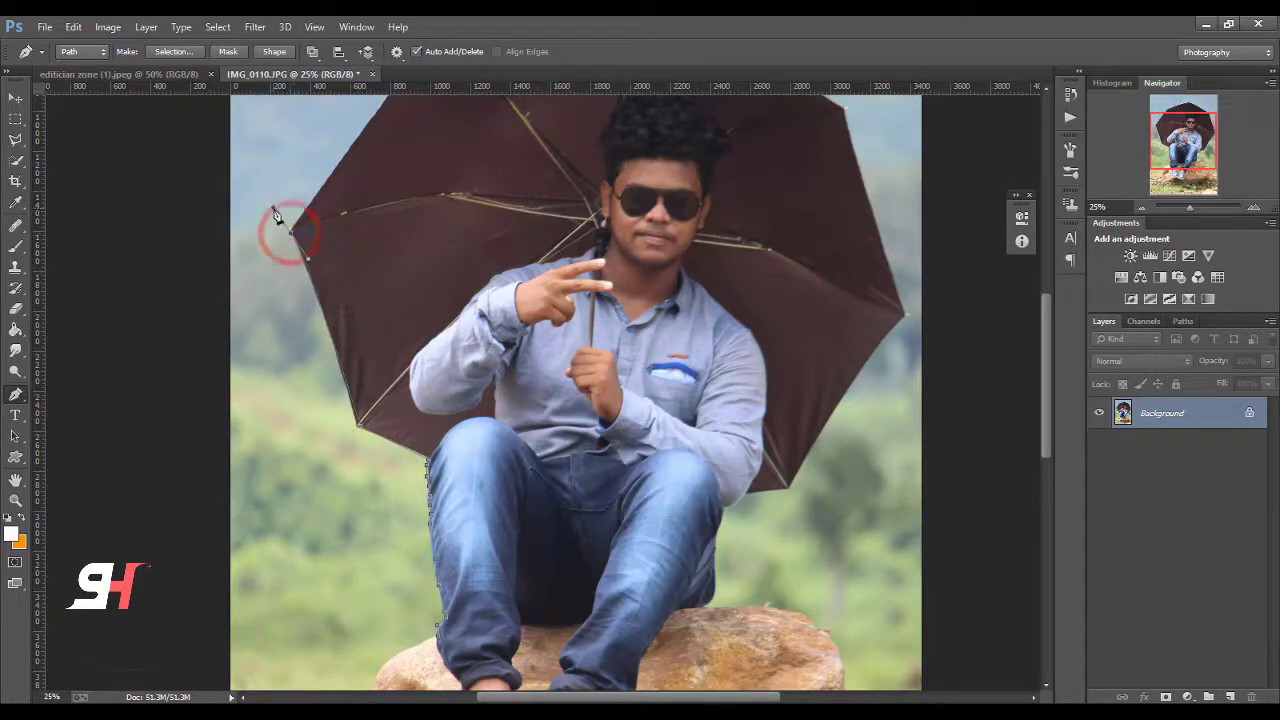
Step: Continue the path over the umbrella's top point to its right and lower-right tips
left_click_drag(380, 186, 350, 370)
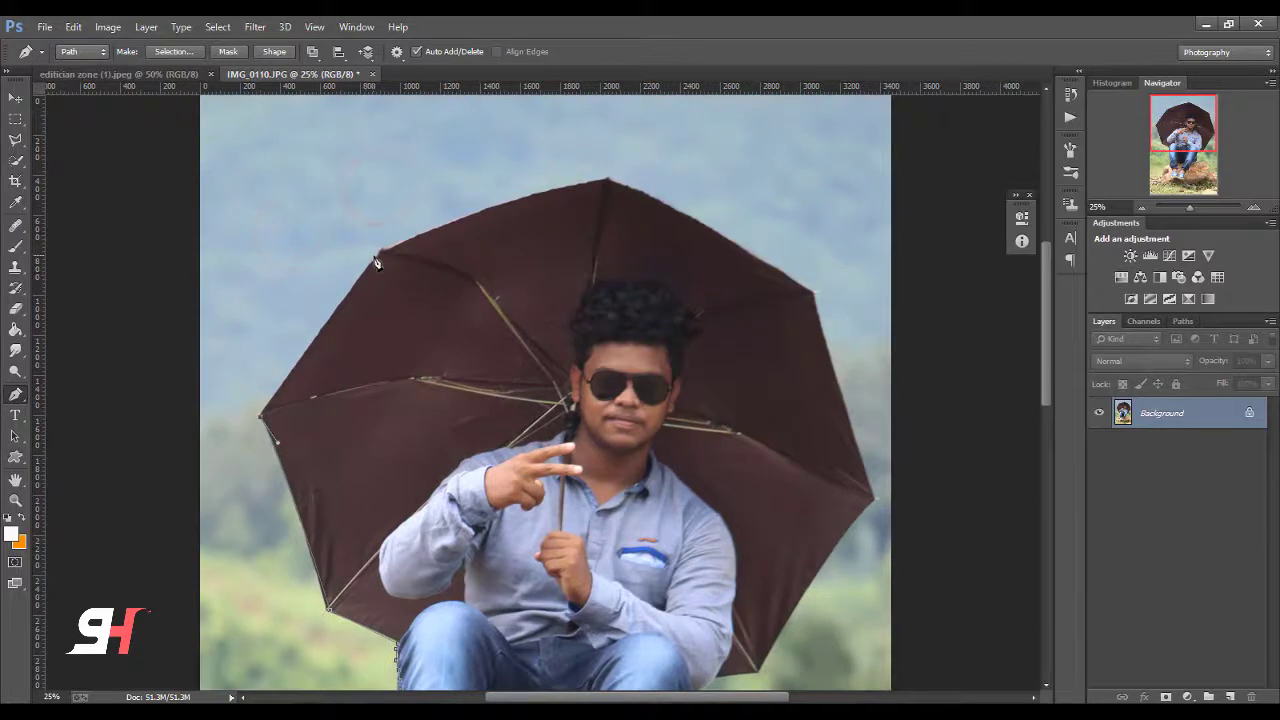
left_click_drag(378, 256, 259, 438)
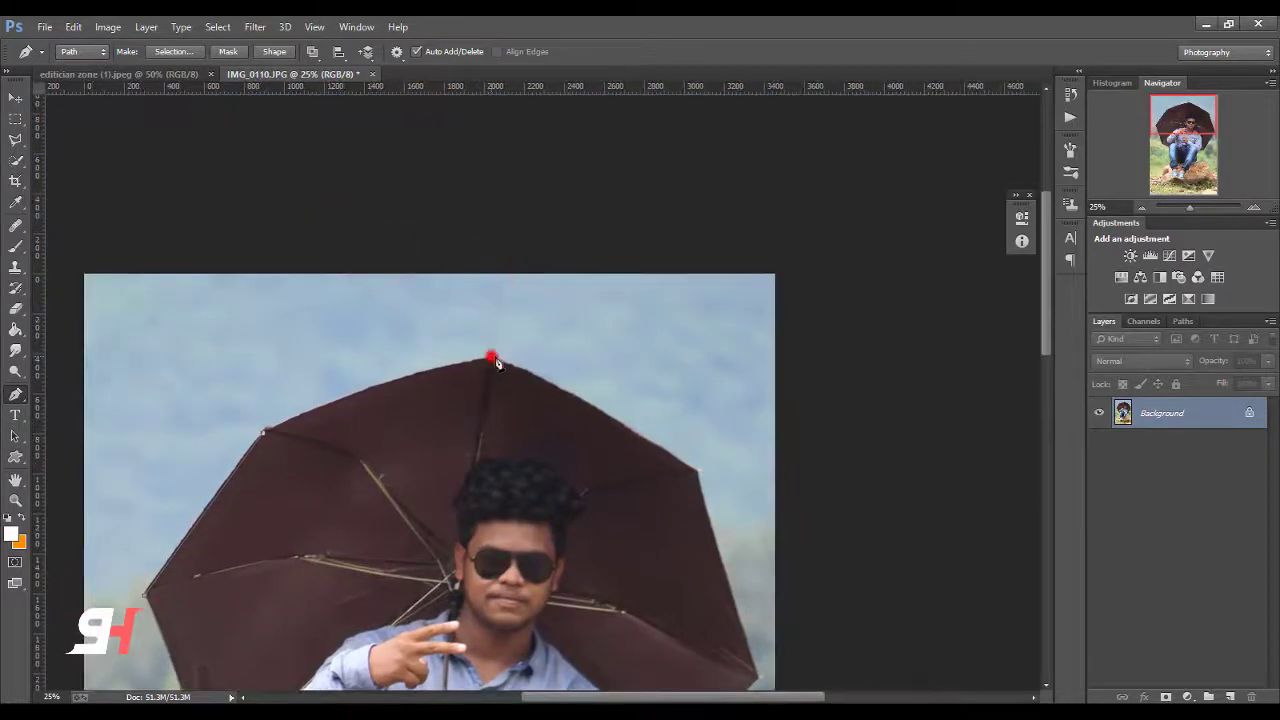
left_click_drag(562, 350, 571, 346)
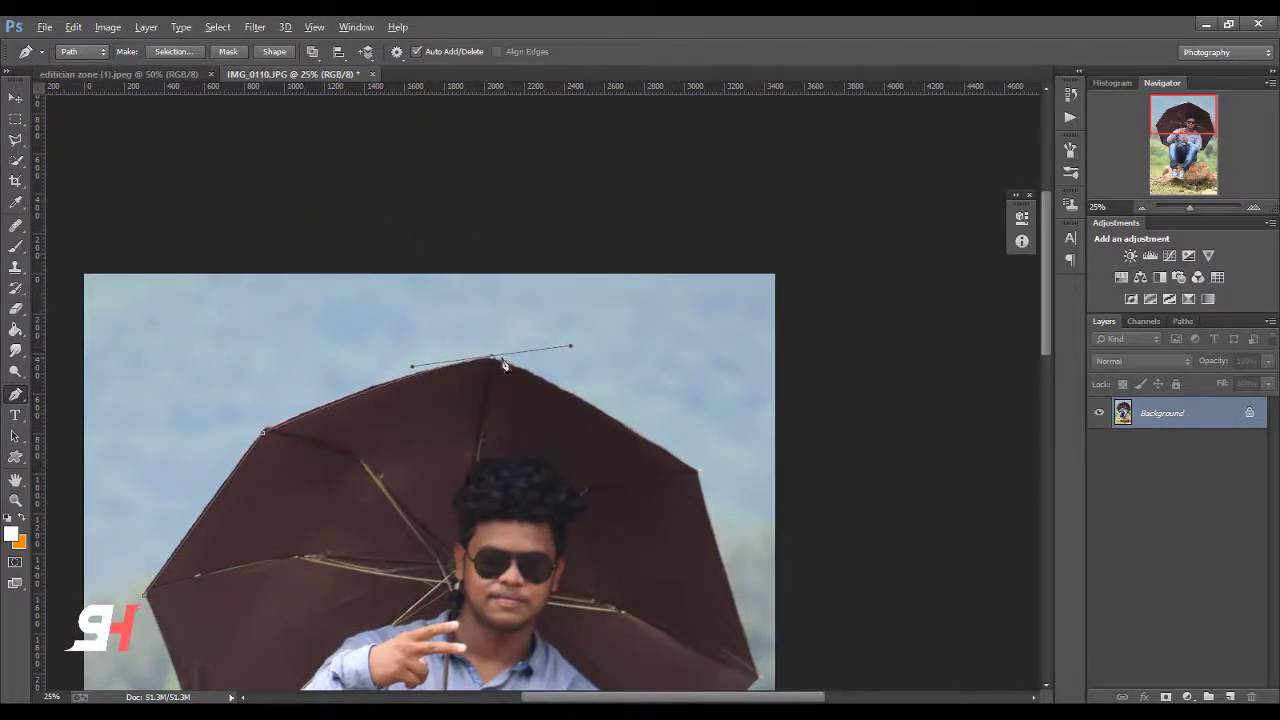
left_click_drag(545, 408, 443, 275)
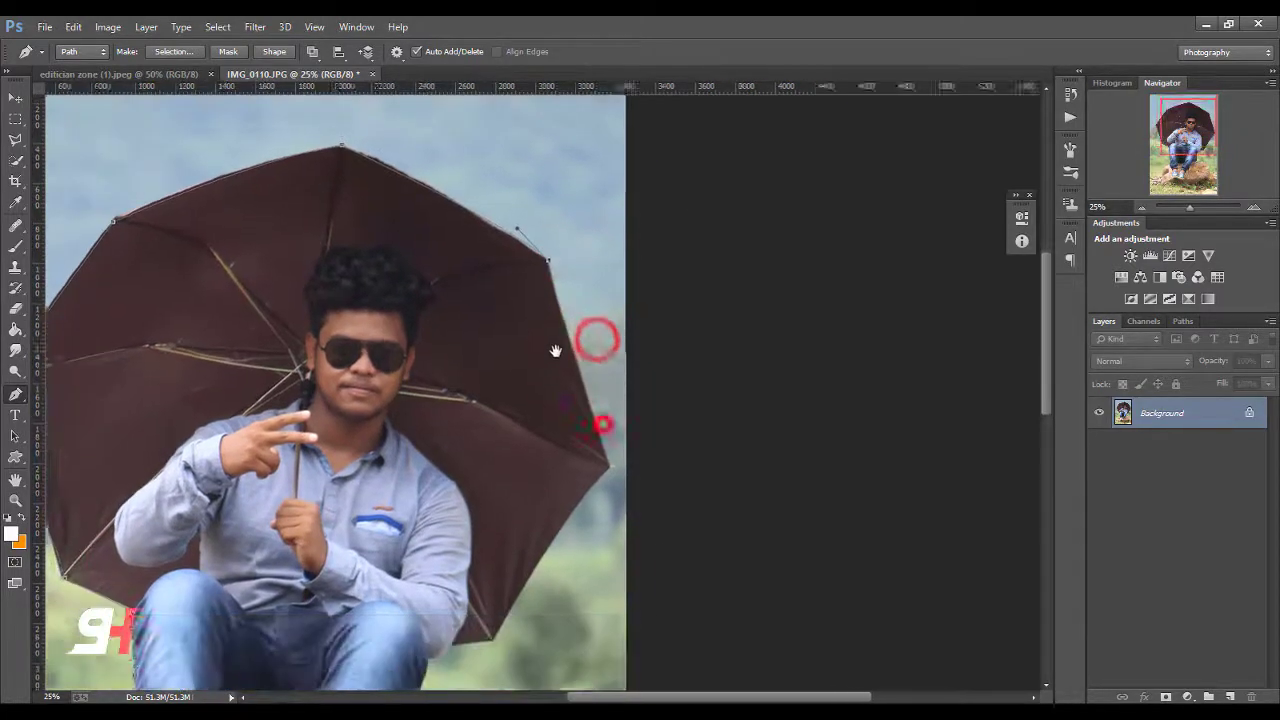
left_click_drag(598, 344, 530, 196)
left_click(591, 394)
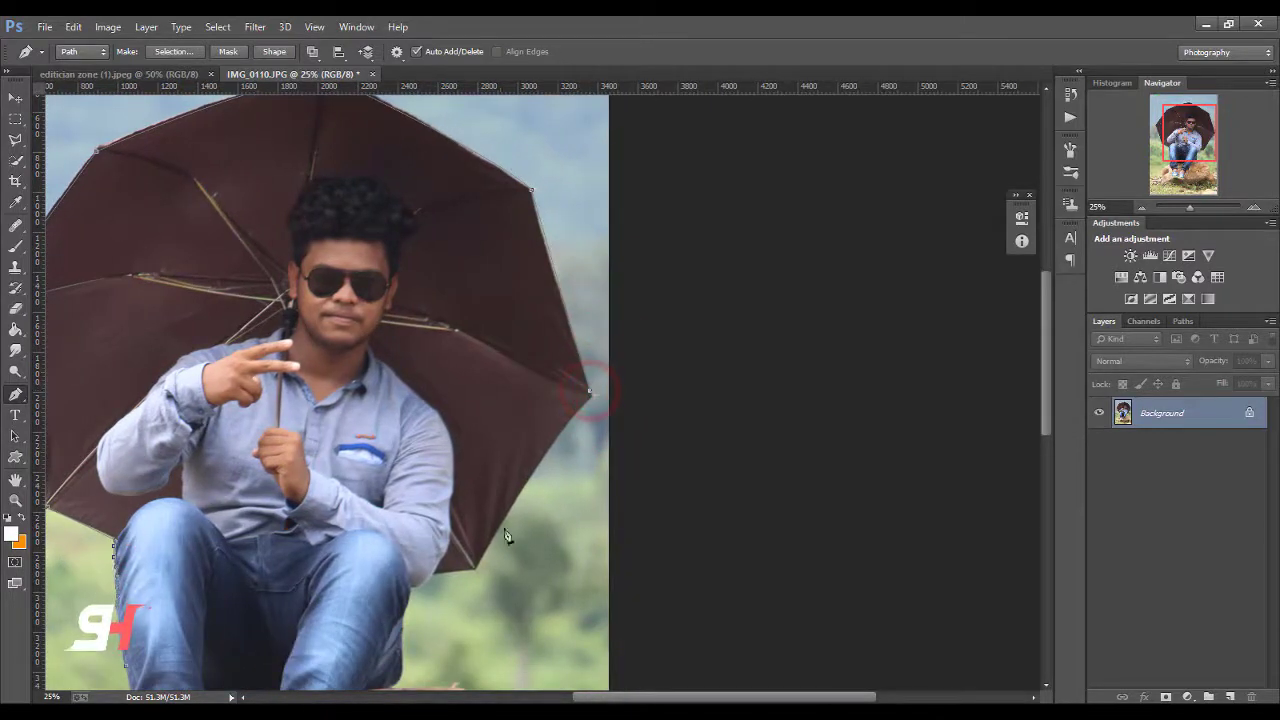
left_click(438, 576)
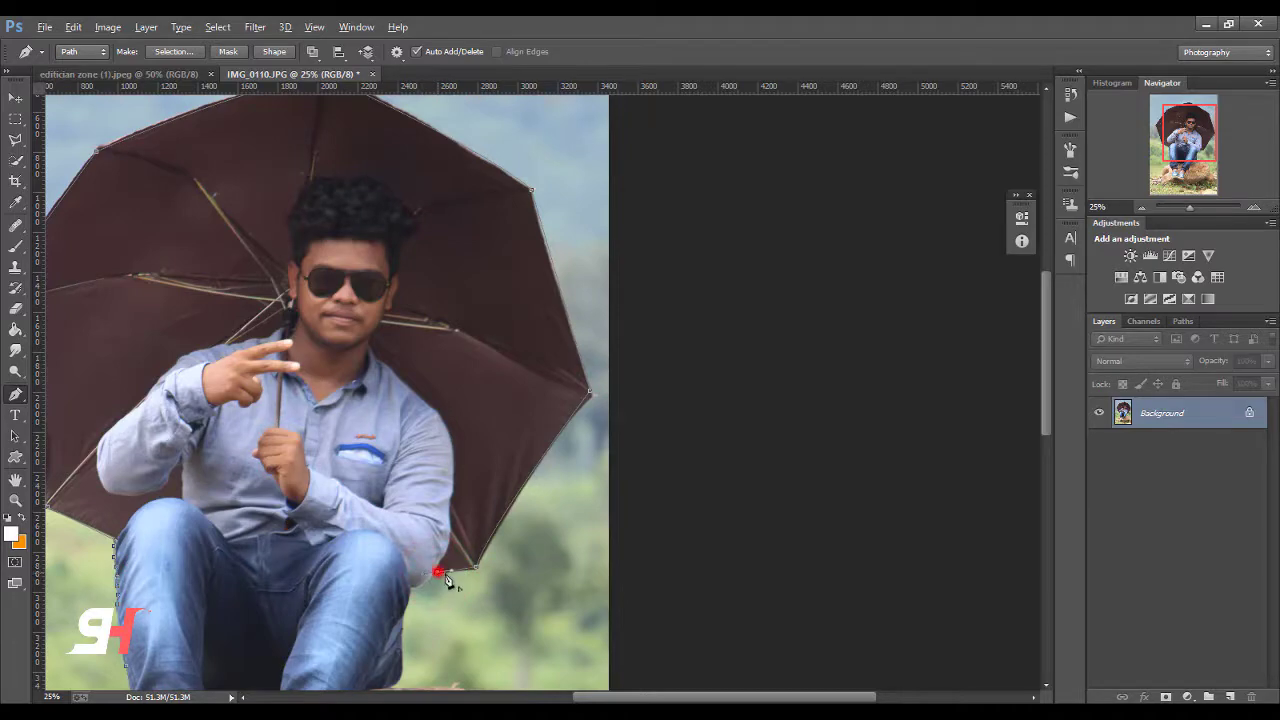
Step: Extend the path down the jeans' right edge and along the rock's top and right edge
left_click_drag(447, 580, 678, 300)
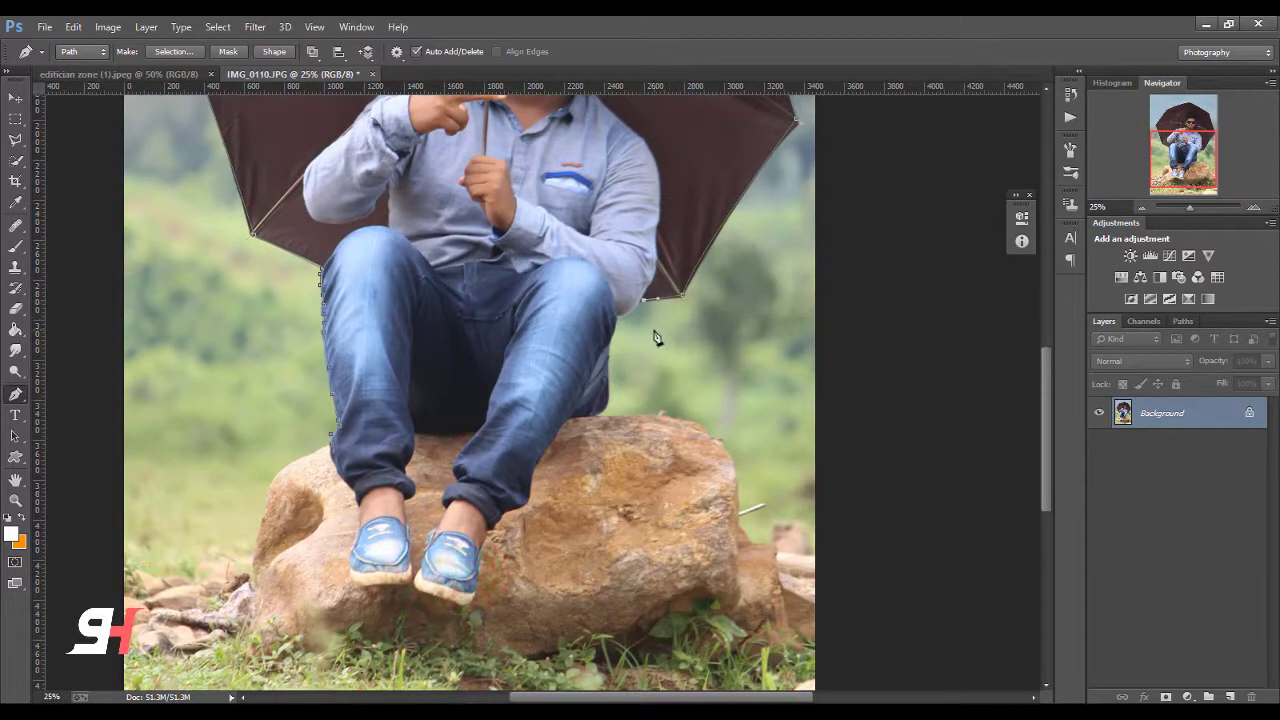
left_click_drag(631, 317, 625, 325)
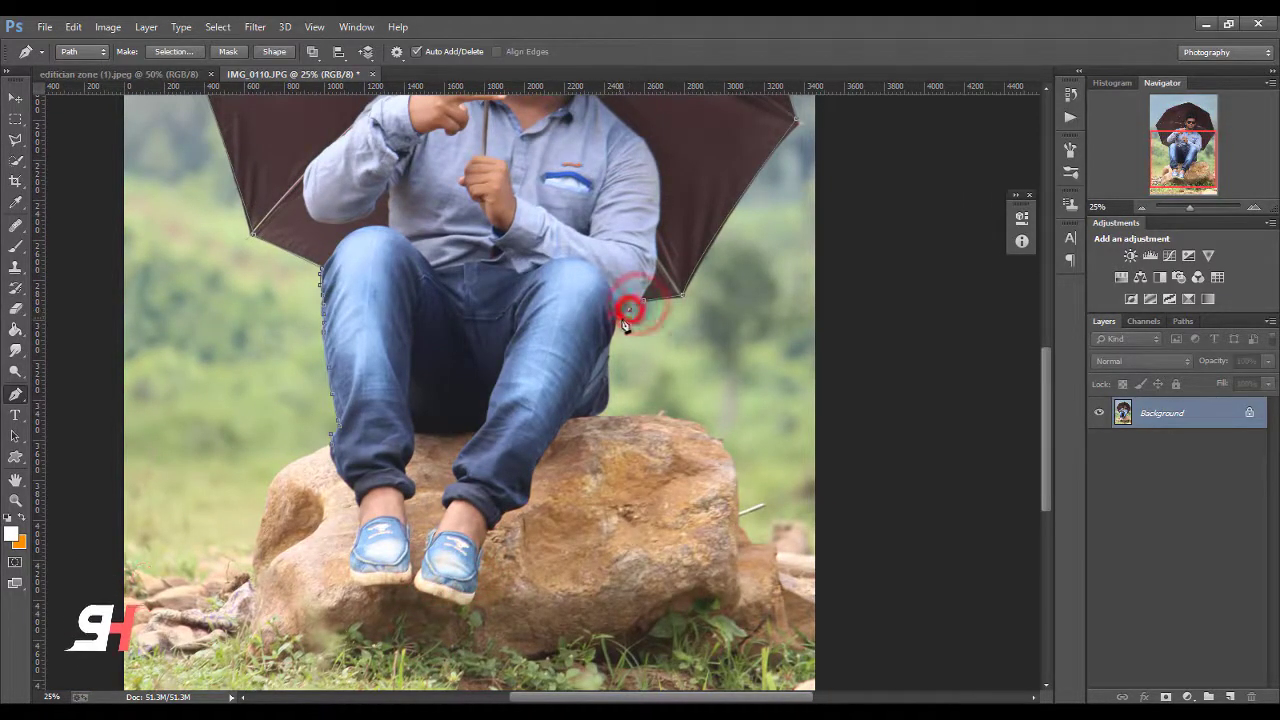
left_click(610, 360)
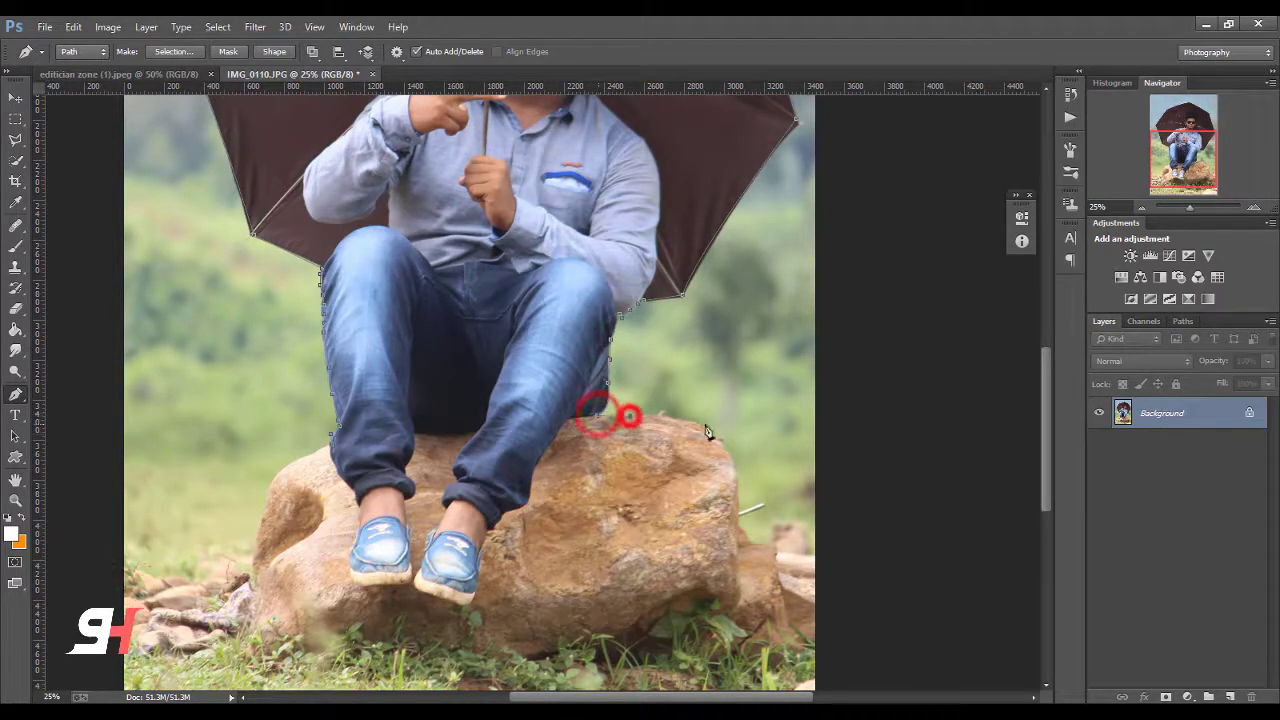
left_click_drag(745, 472, 749, 474)
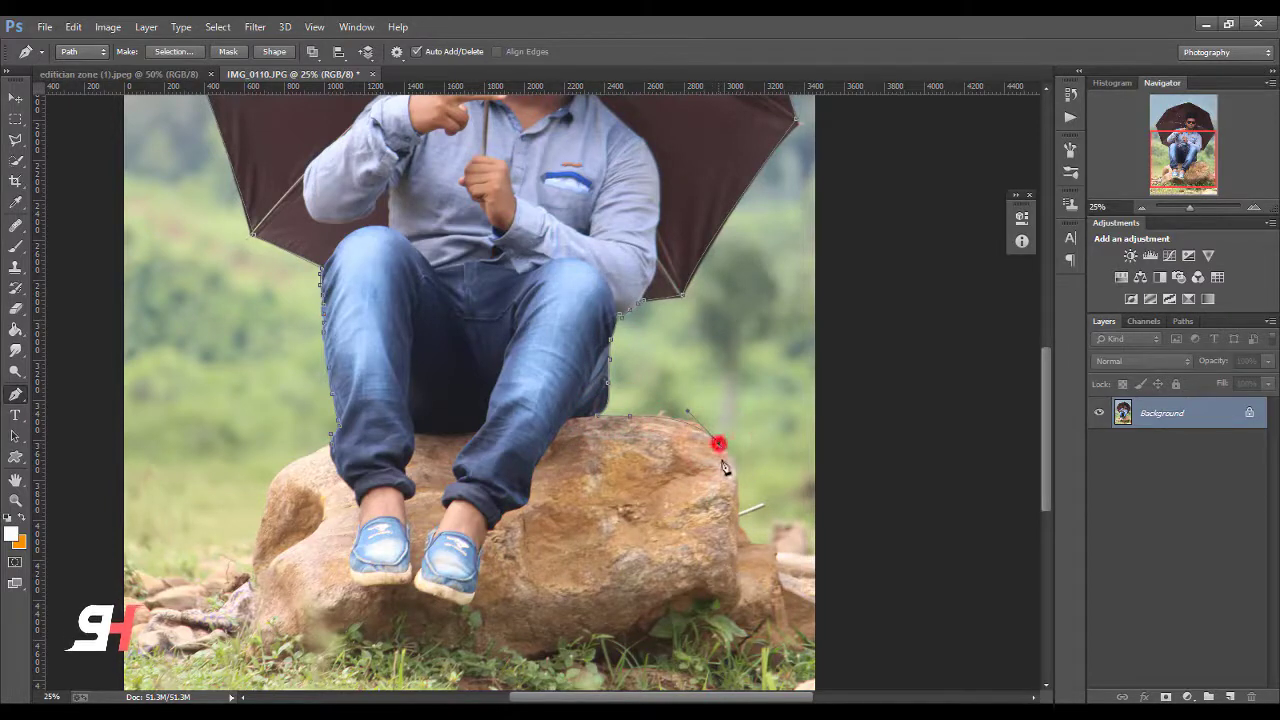
left_click_drag(726, 543, 743, 532)
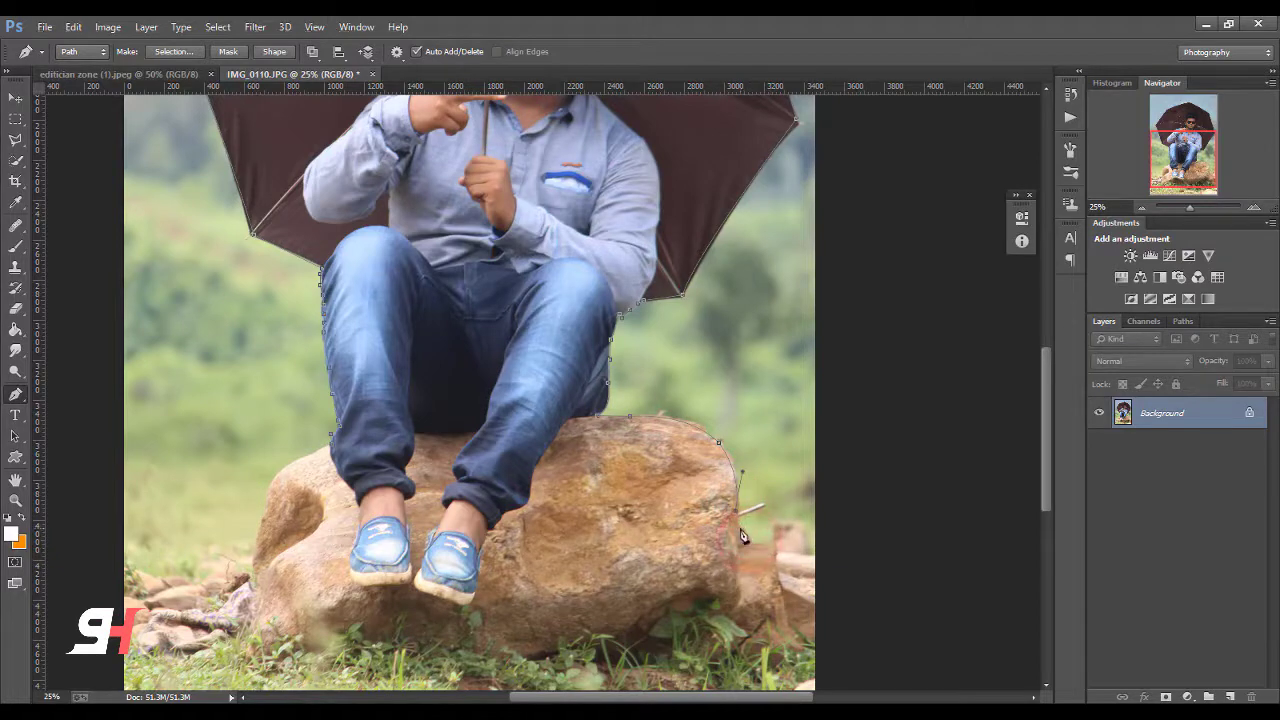
left_click_drag(749, 537, 773, 546)
key("ctrl+minus")
key("ctrl+minus")
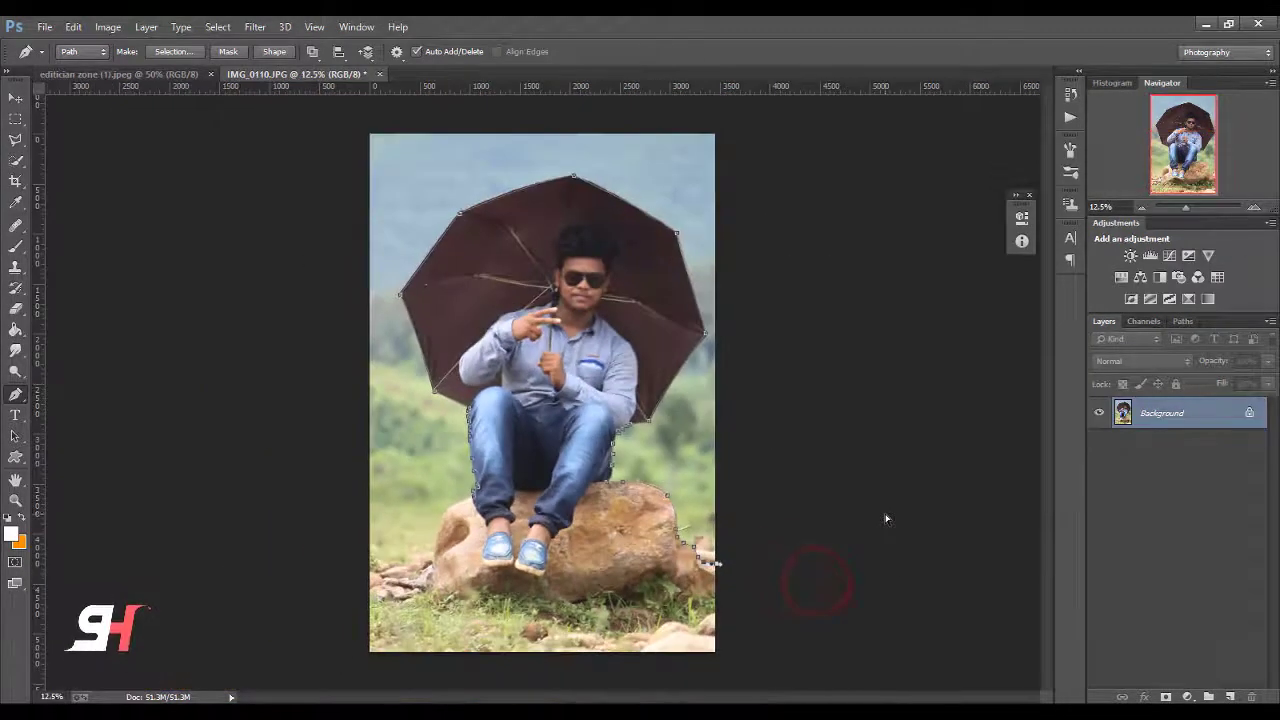
Step: Extend the pen path outside the photo around its upper right, upper left and left side
left_click(799, 112)
key("m")
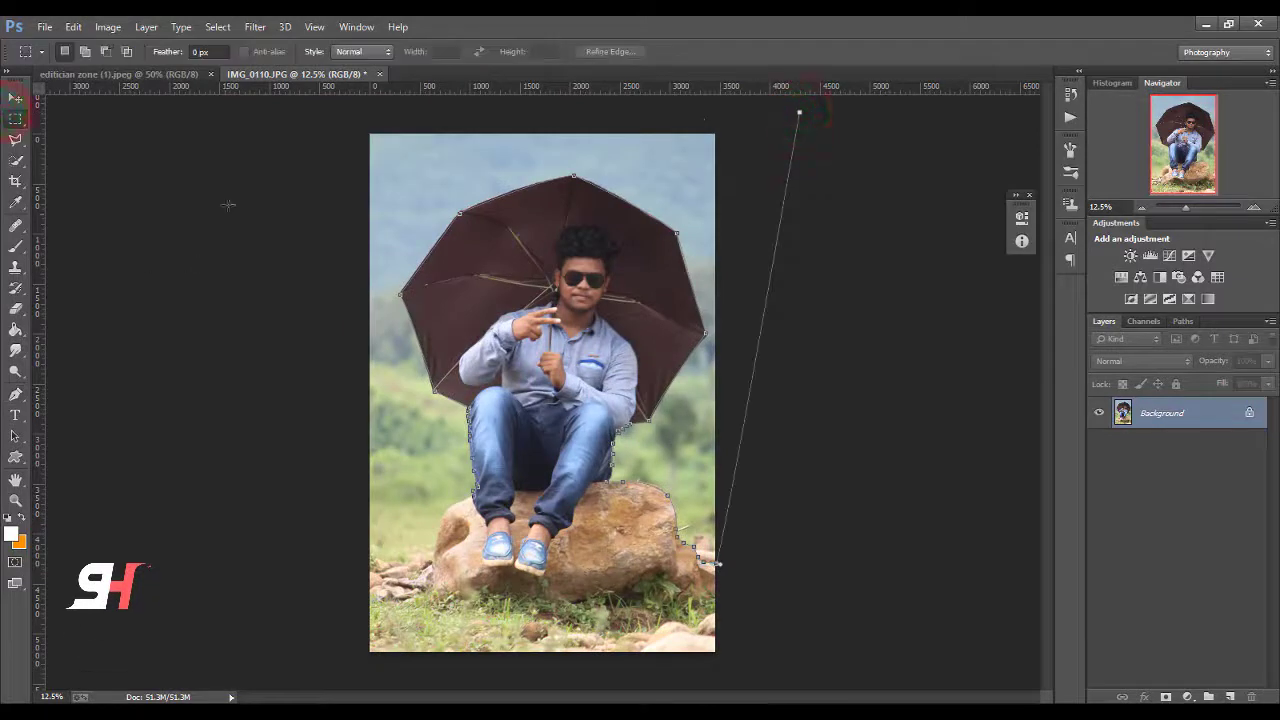
left_click(12, 100)
key("p")
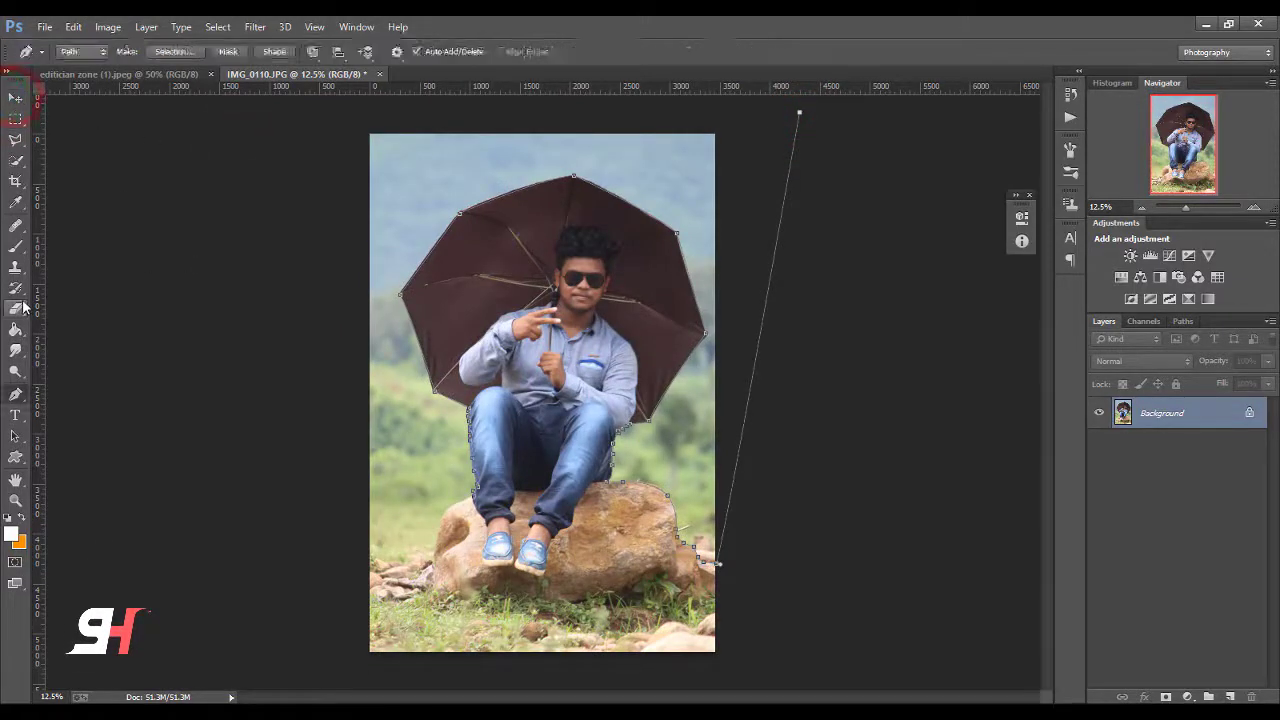
left_click(224, 147)
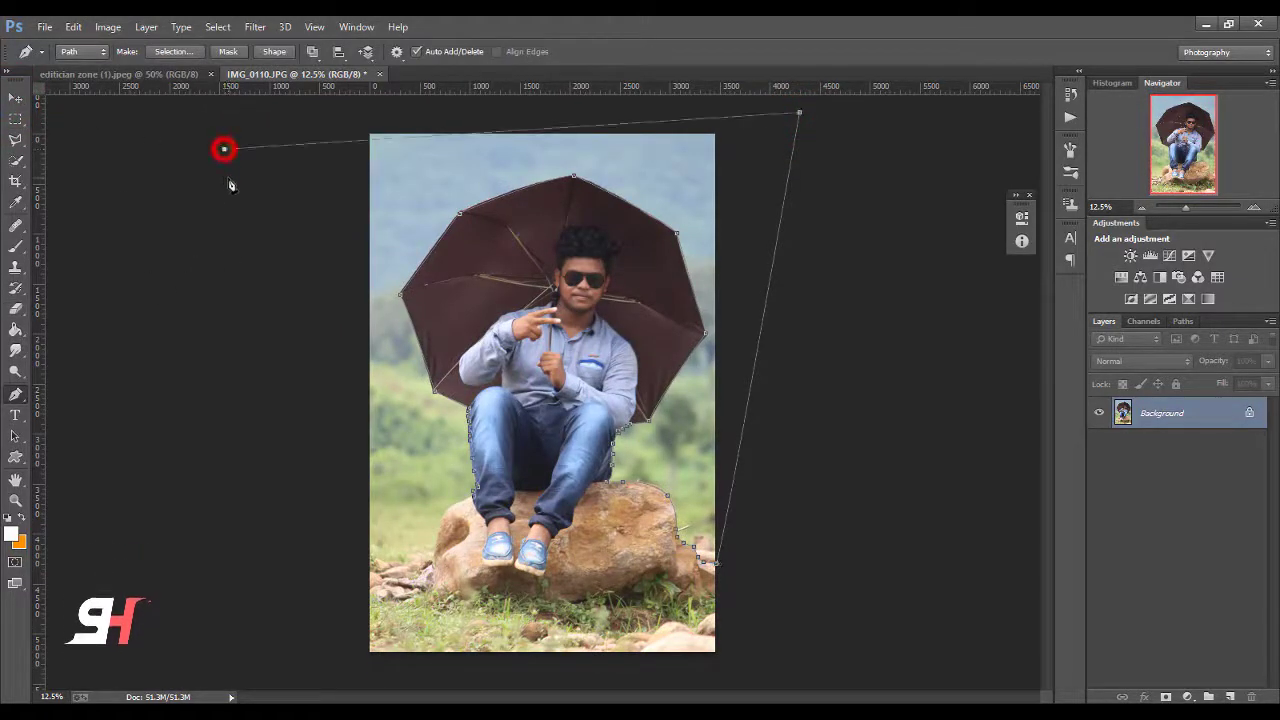
left_click(289, 266, "ctrl")
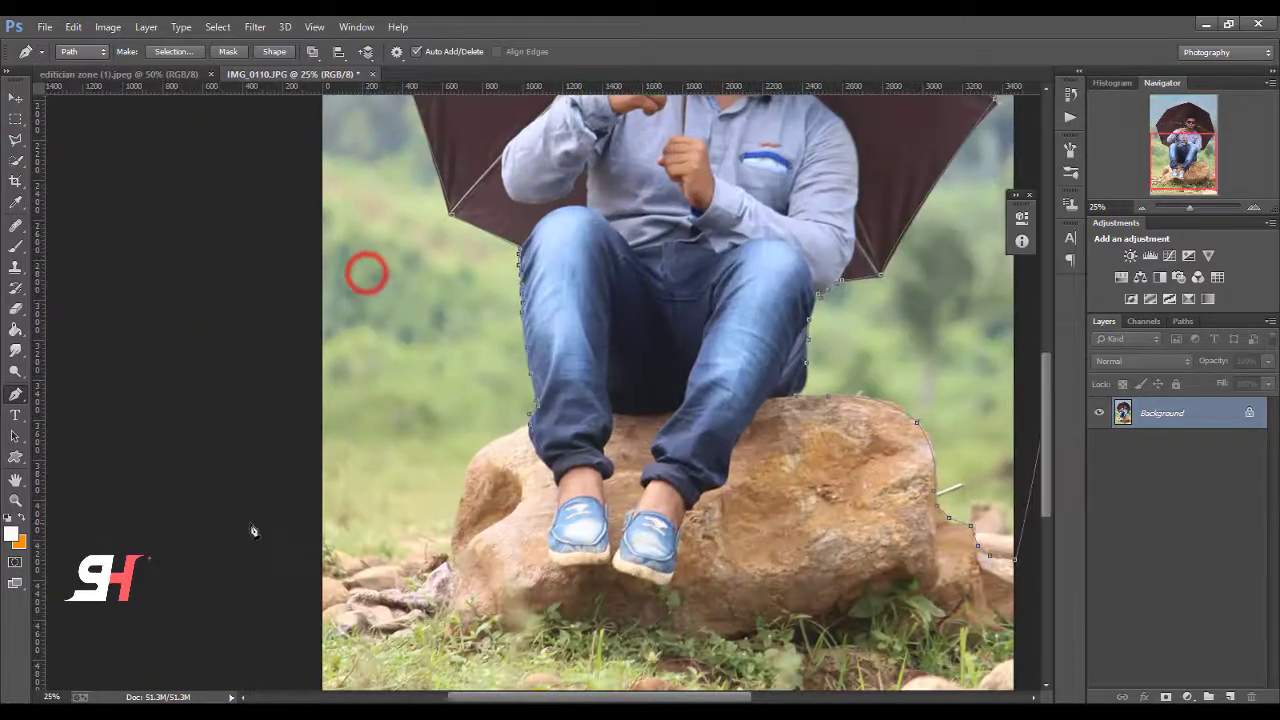
Step: Add anchors along the ground and up the rock's left edge
left_click(245, 520)
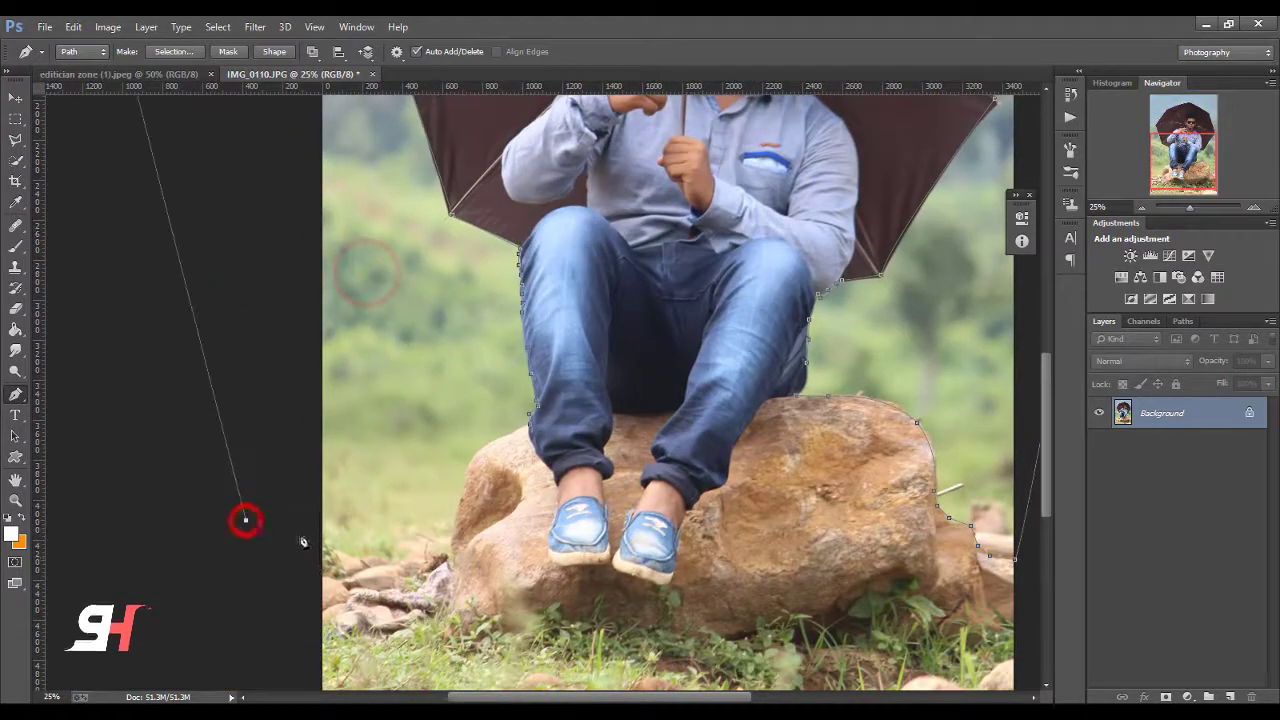
left_click(341, 555)
left_click(358, 559)
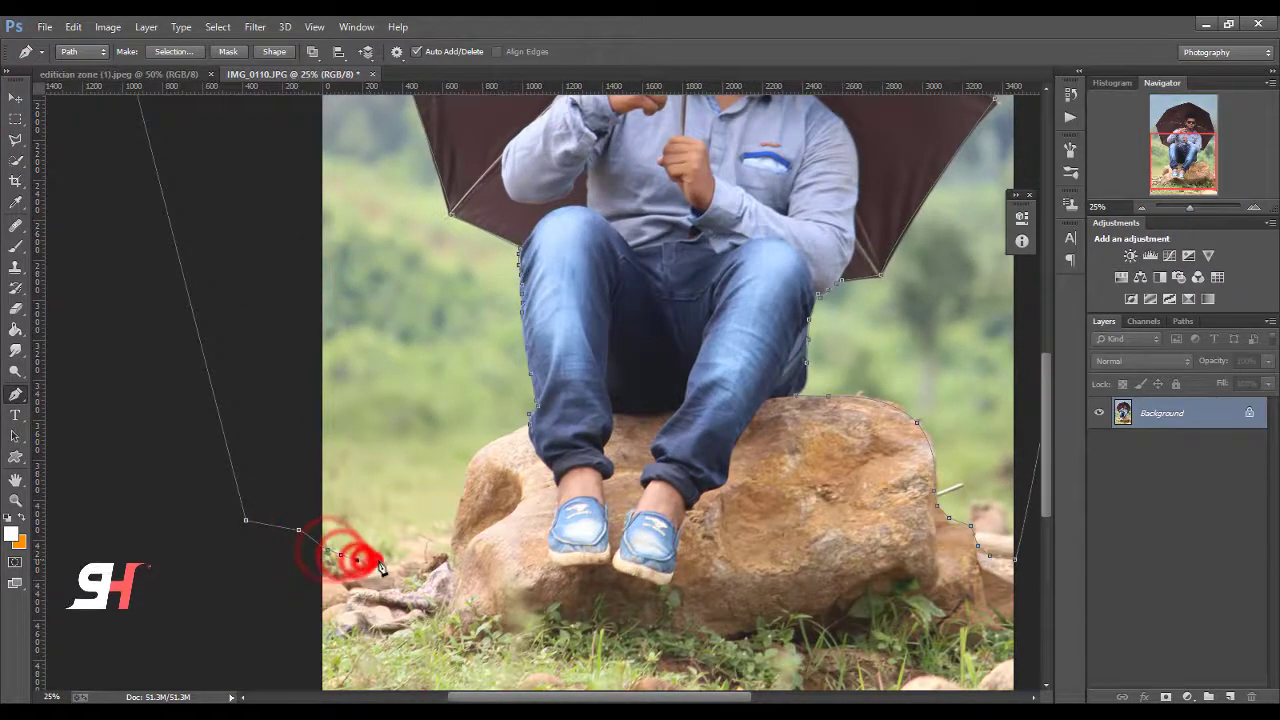
left_click(403, 558)
left_click_drag(445, 558, 462, 505)
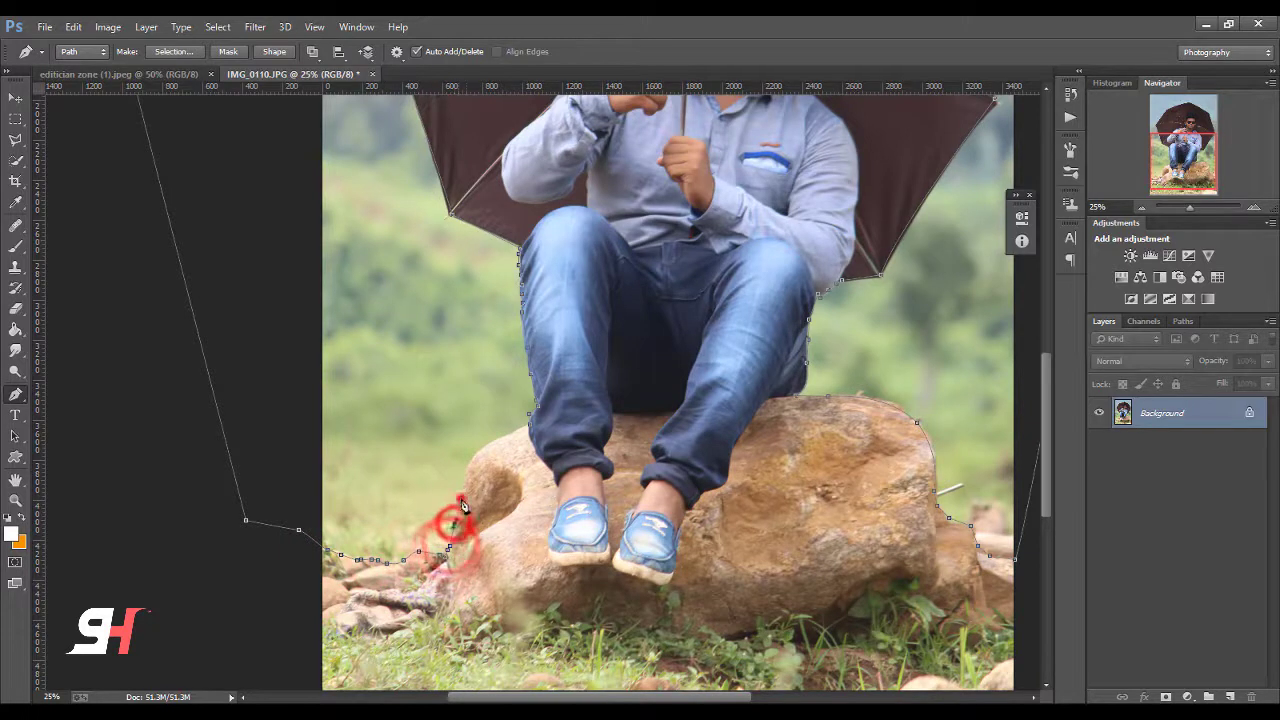
left_click(470, 461)
left_click(507, 435)
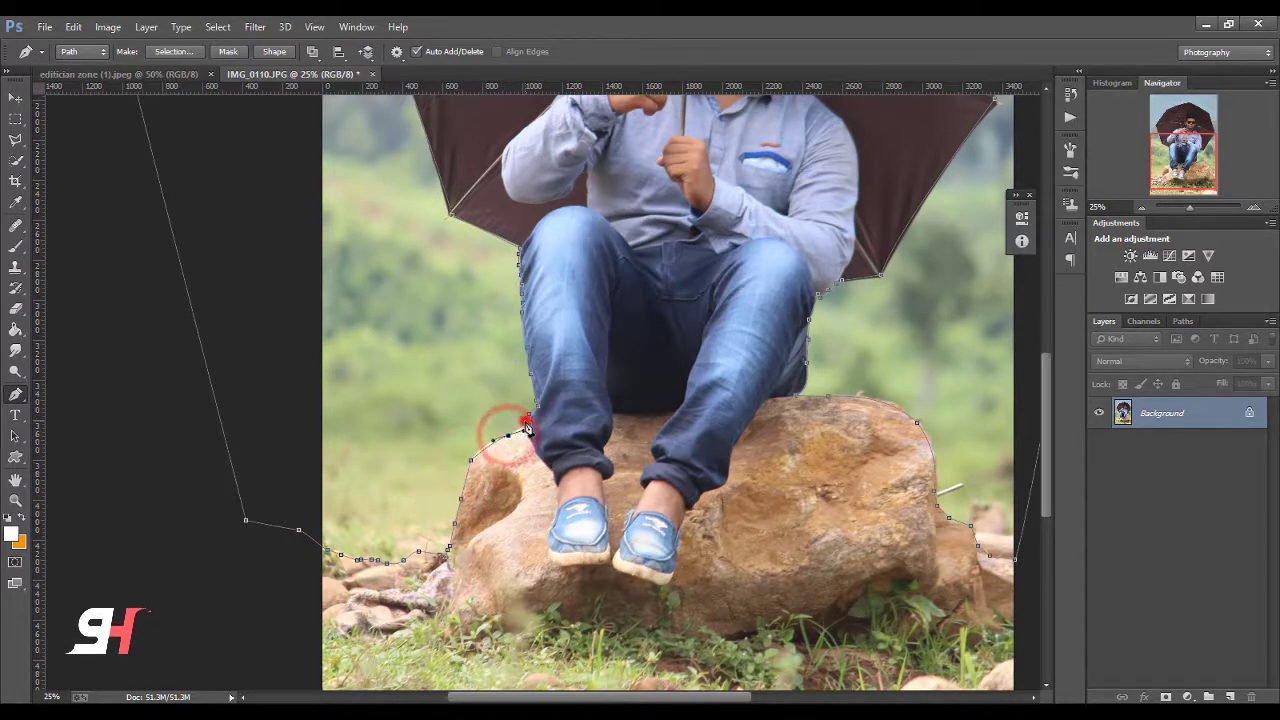
Step: Close the path at the jeans and turn it into a selection
left_click(539, 420)
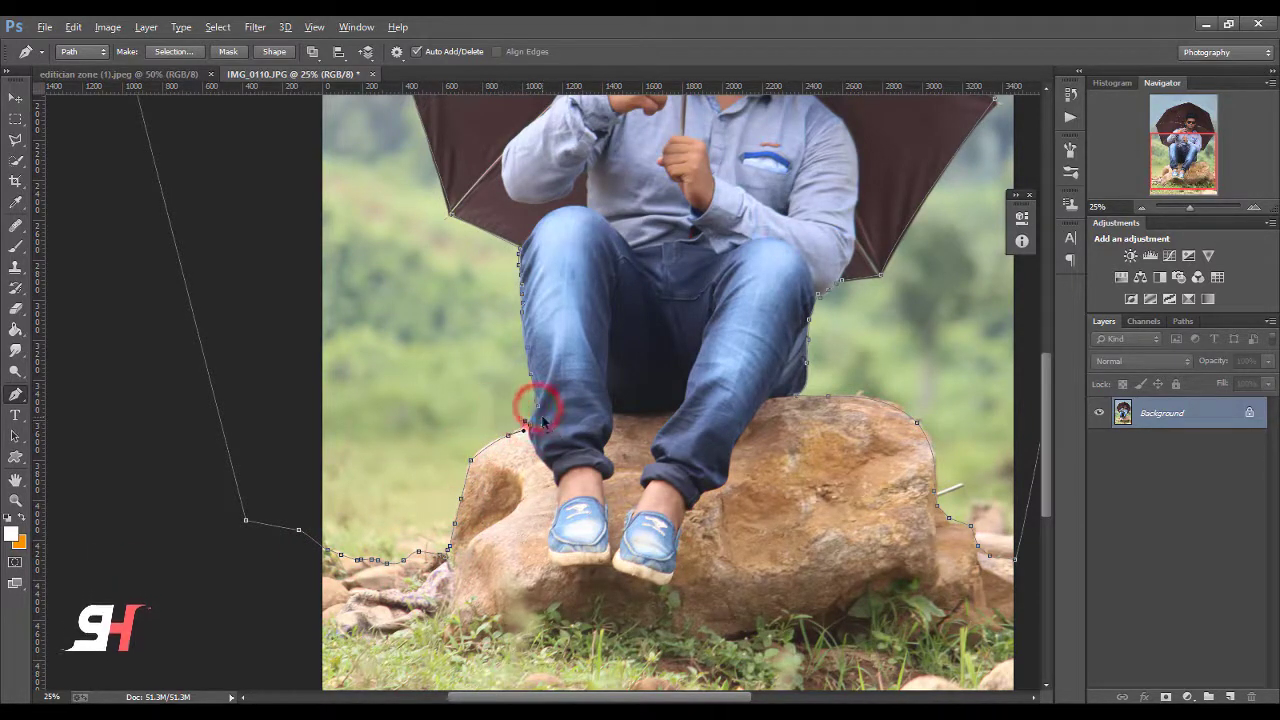
left_click(530, 425)
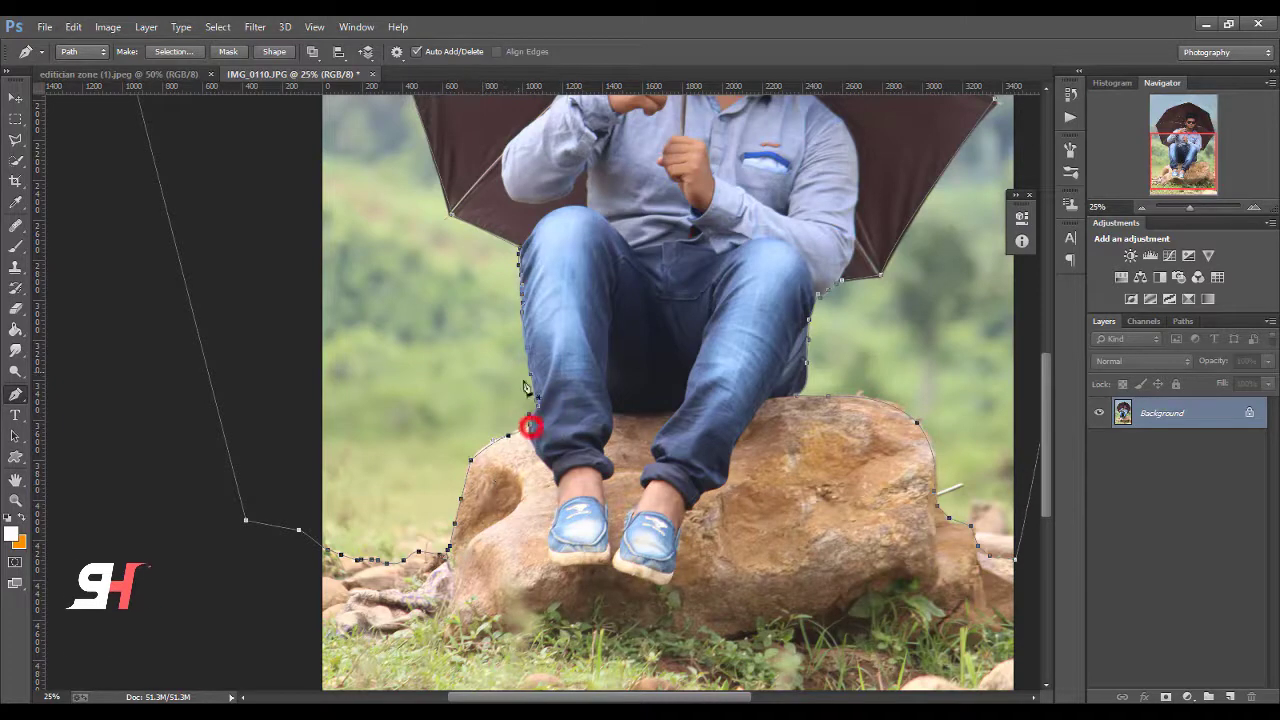
left_click(713, 222)
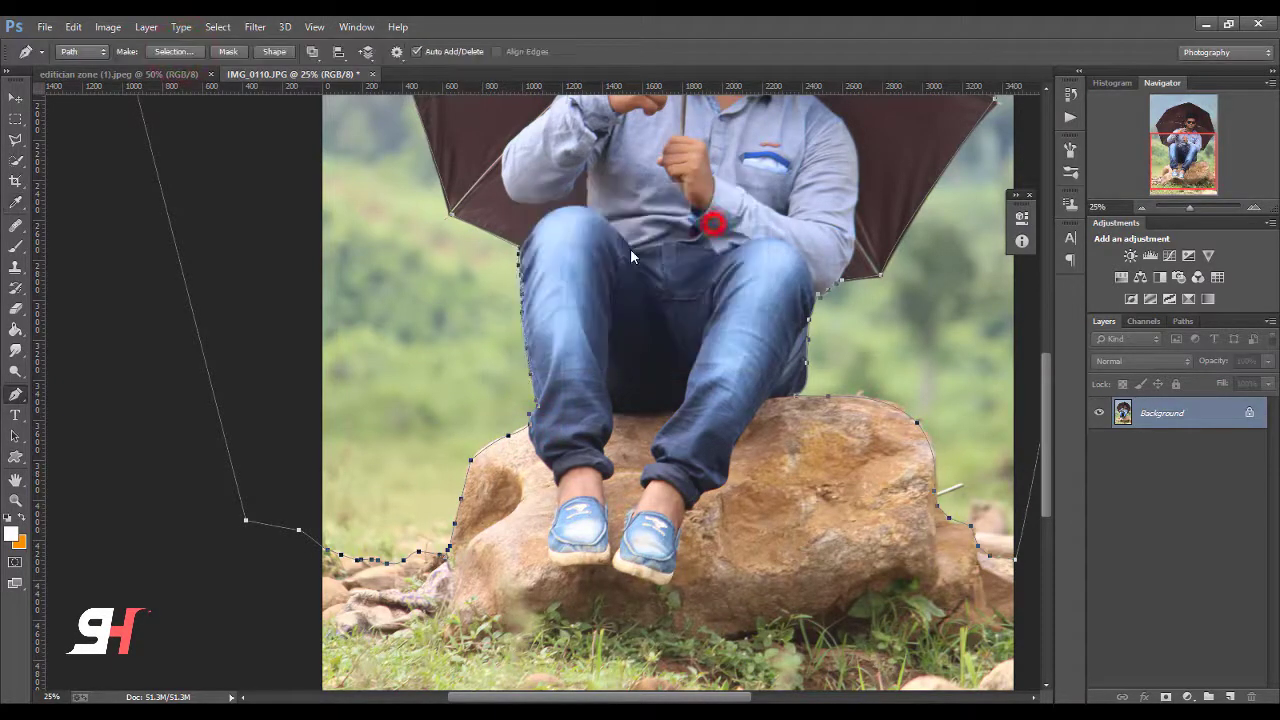
key("ctrl+minus")
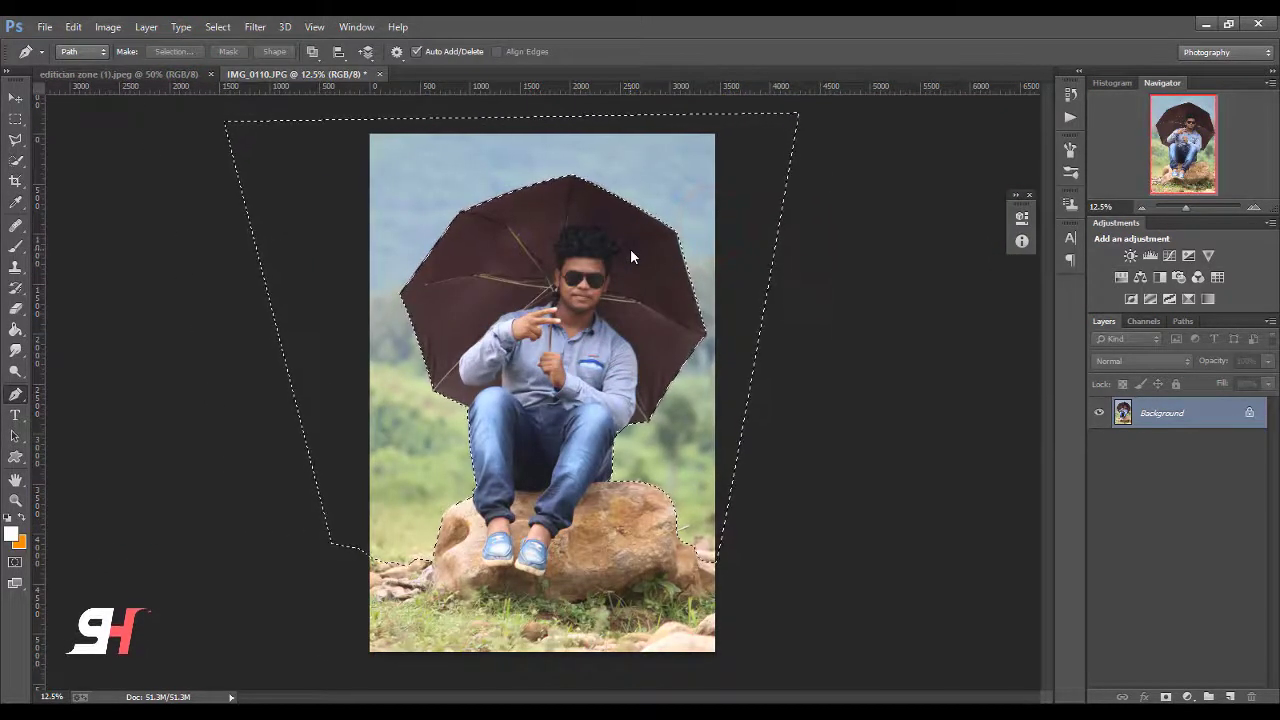
Step: Duplicate the Background layer to create the Background copy cutout layer
key("ctrl+j")
key("ctrl+z")
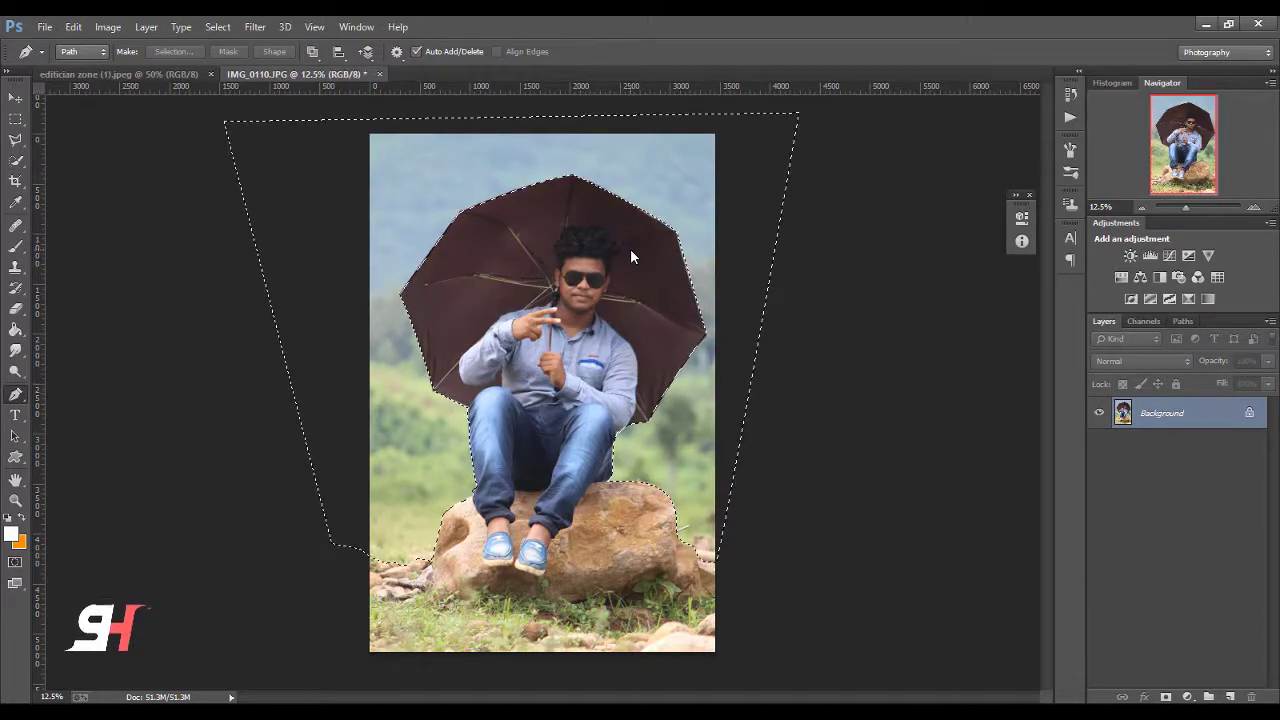
key("shift+F5")
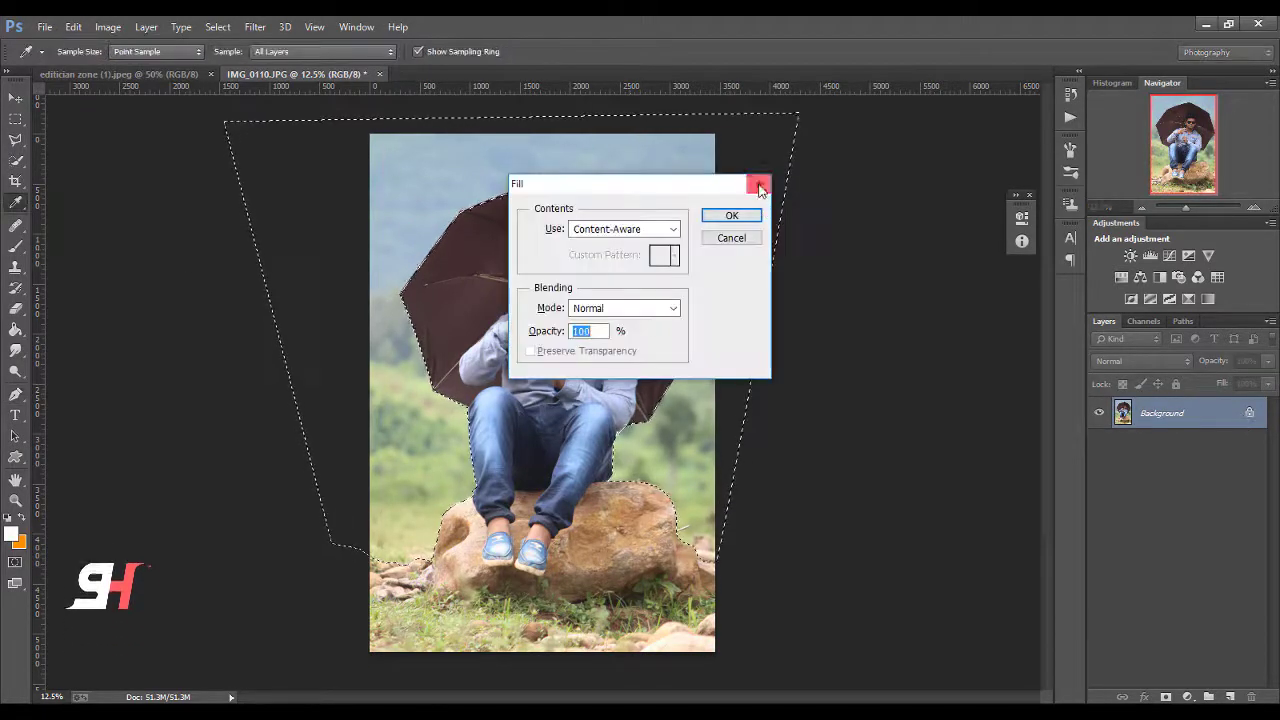
left_click(757, 185)
mouse_move(1192, 413)
left_mouse_down()
mouse_move(1215, 675)
mouse_move(1230, 697)
left_mouse_up()
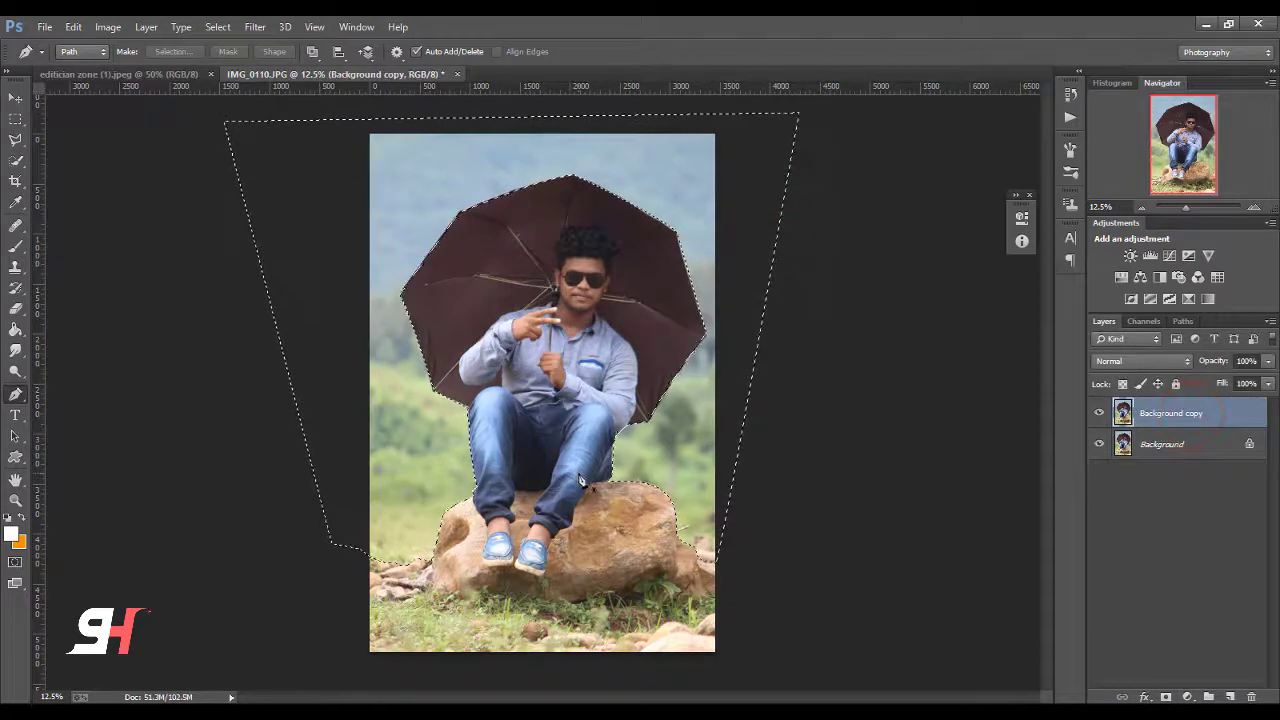
left_click(16, 97)
left_click(15, 160)
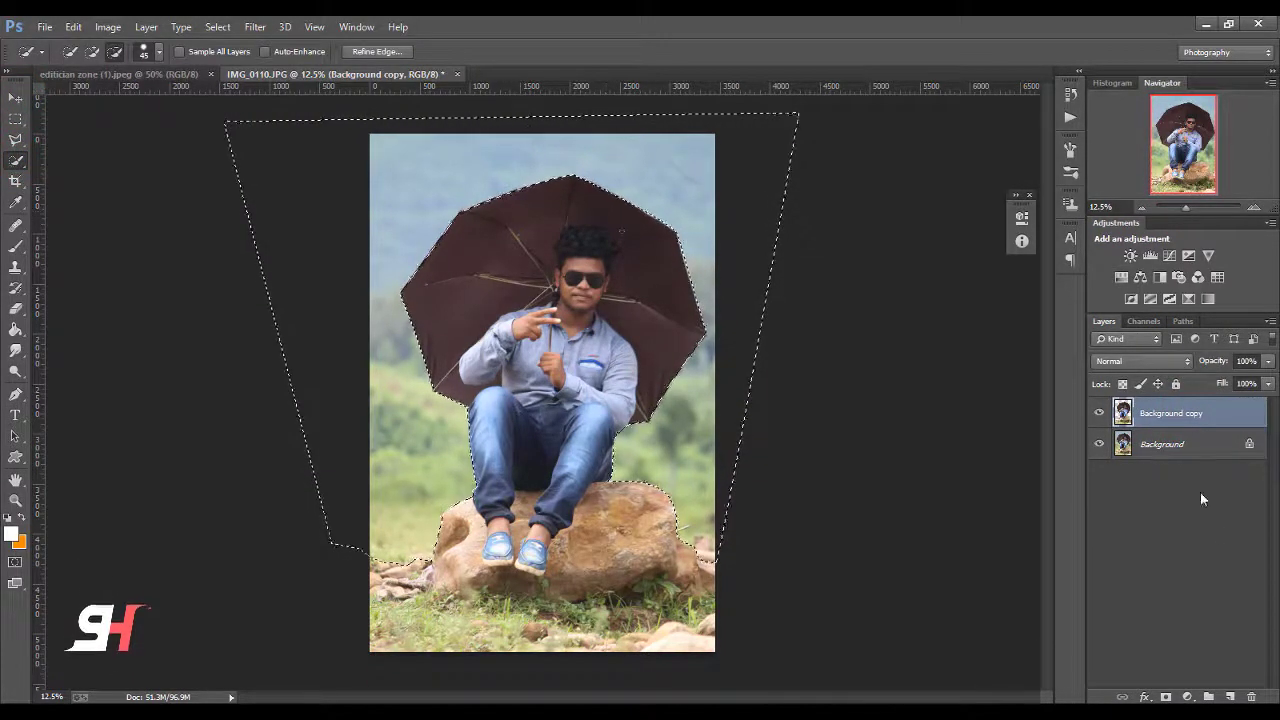
Step: Show the original Background beneath the cutout and clear the selection
left_click(1098, 444)
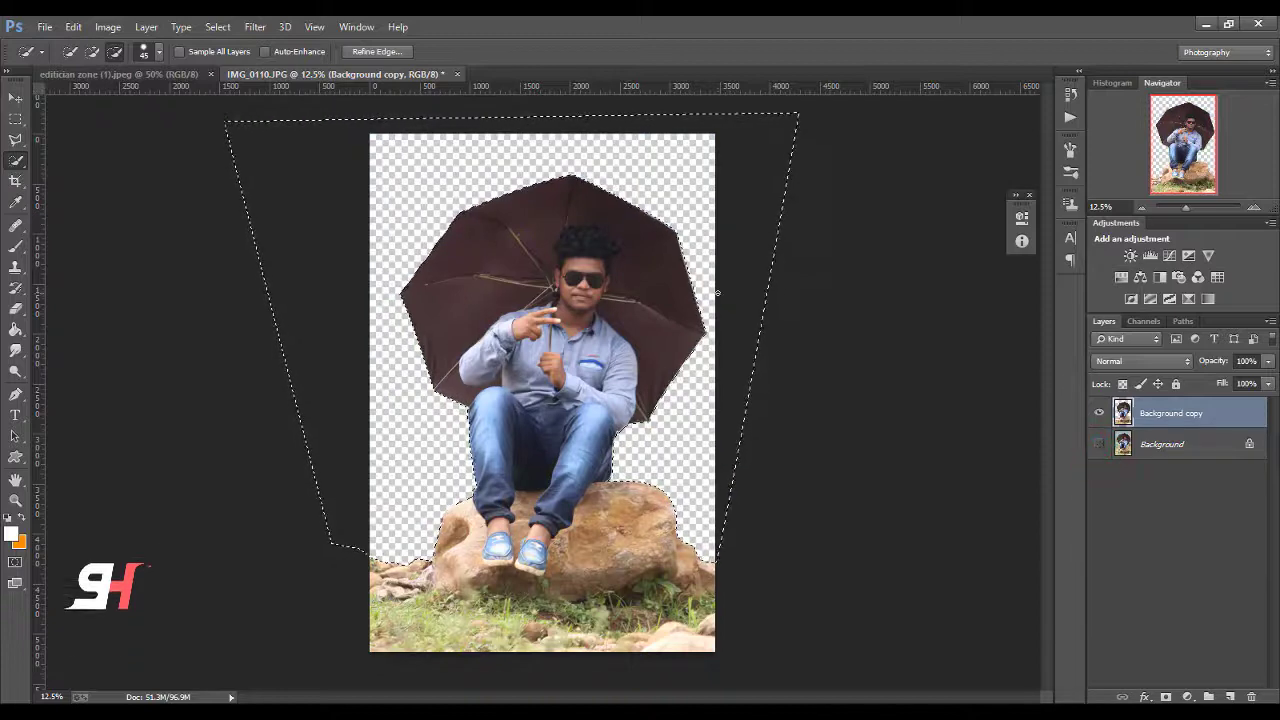
left_click(1098, 444)
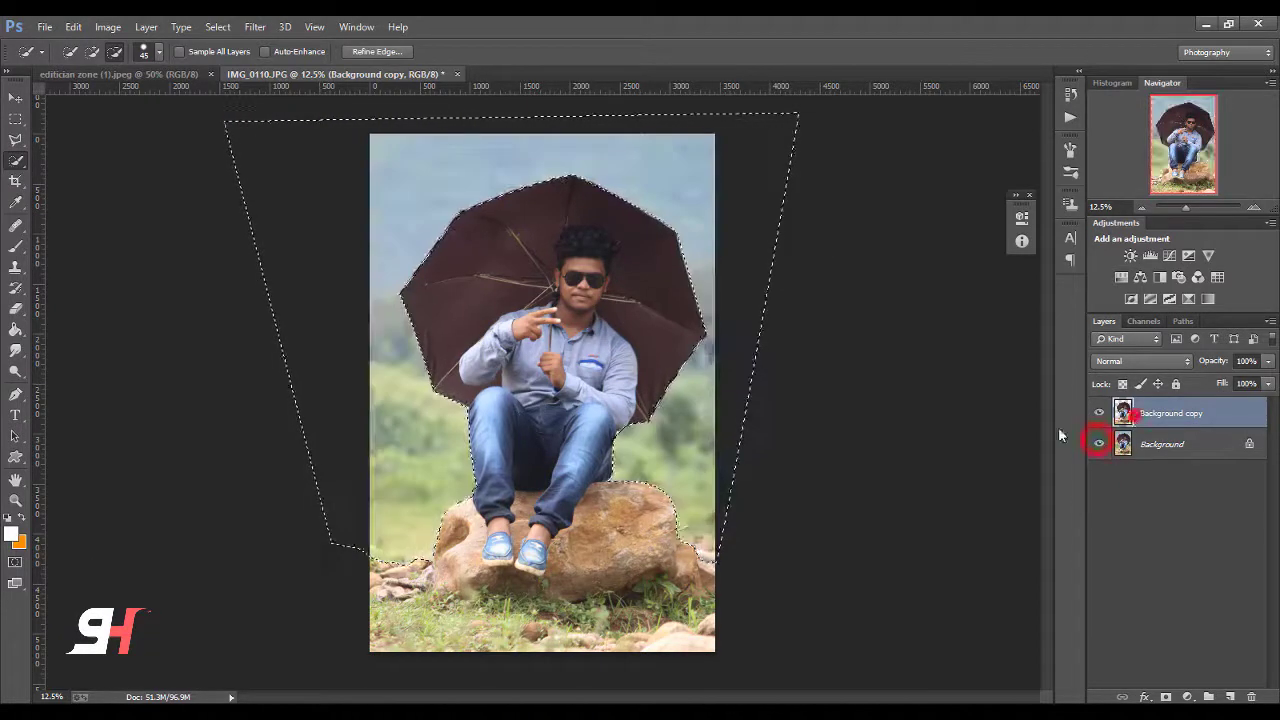
left_click(647, 307)
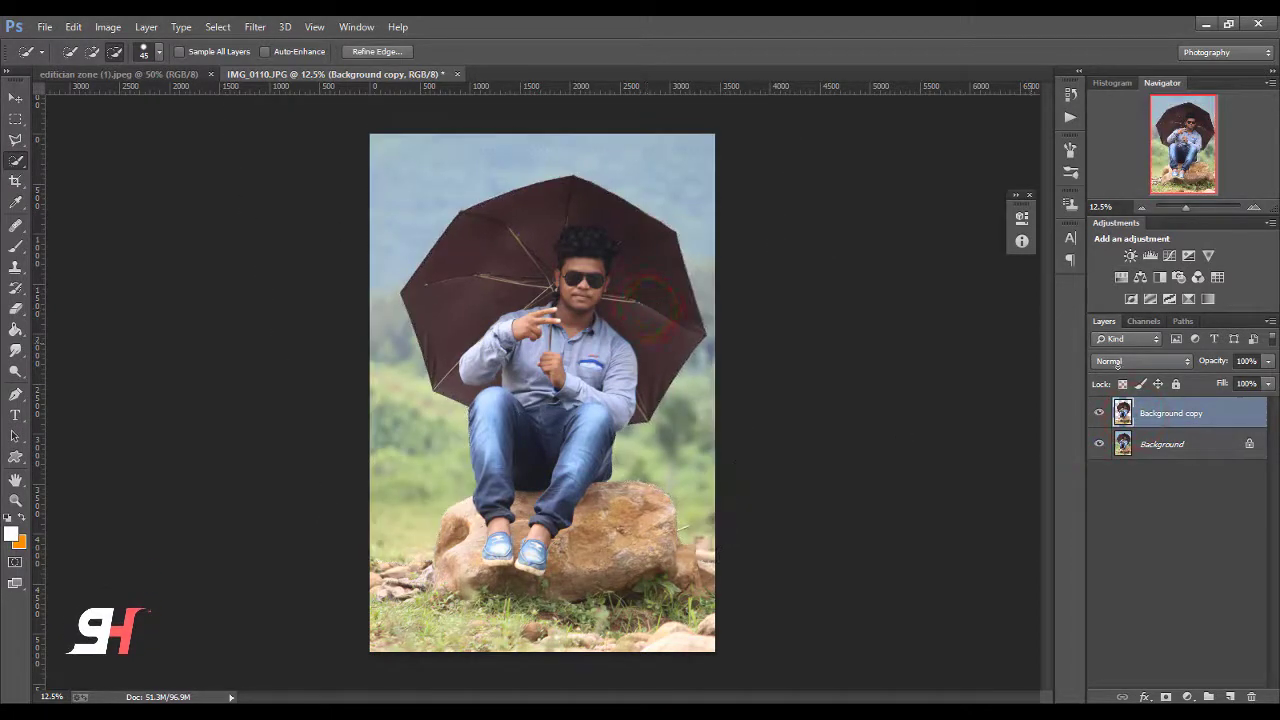
Step: Make a first attempt at enlarging the canvas with the Crop tool, then restore the photo
left_click(1098, 444)
left_click(14, 183)
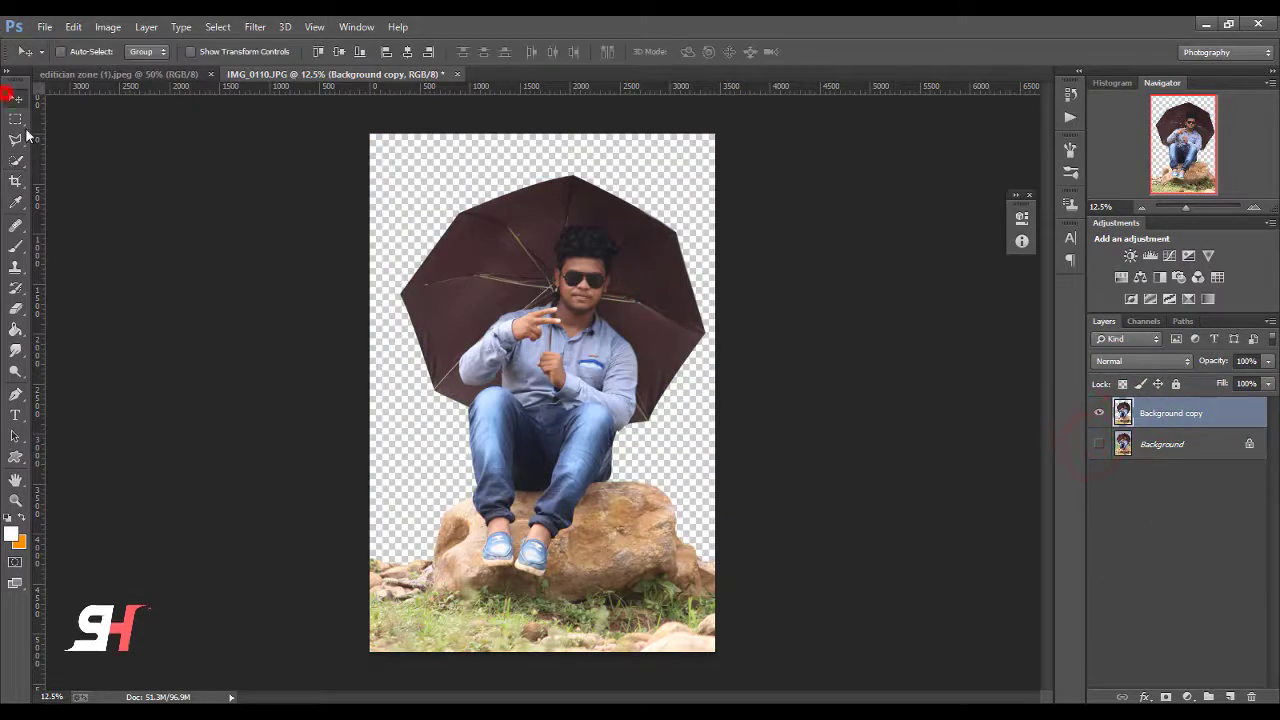
left_click_drag(714, 185, 731, 155)
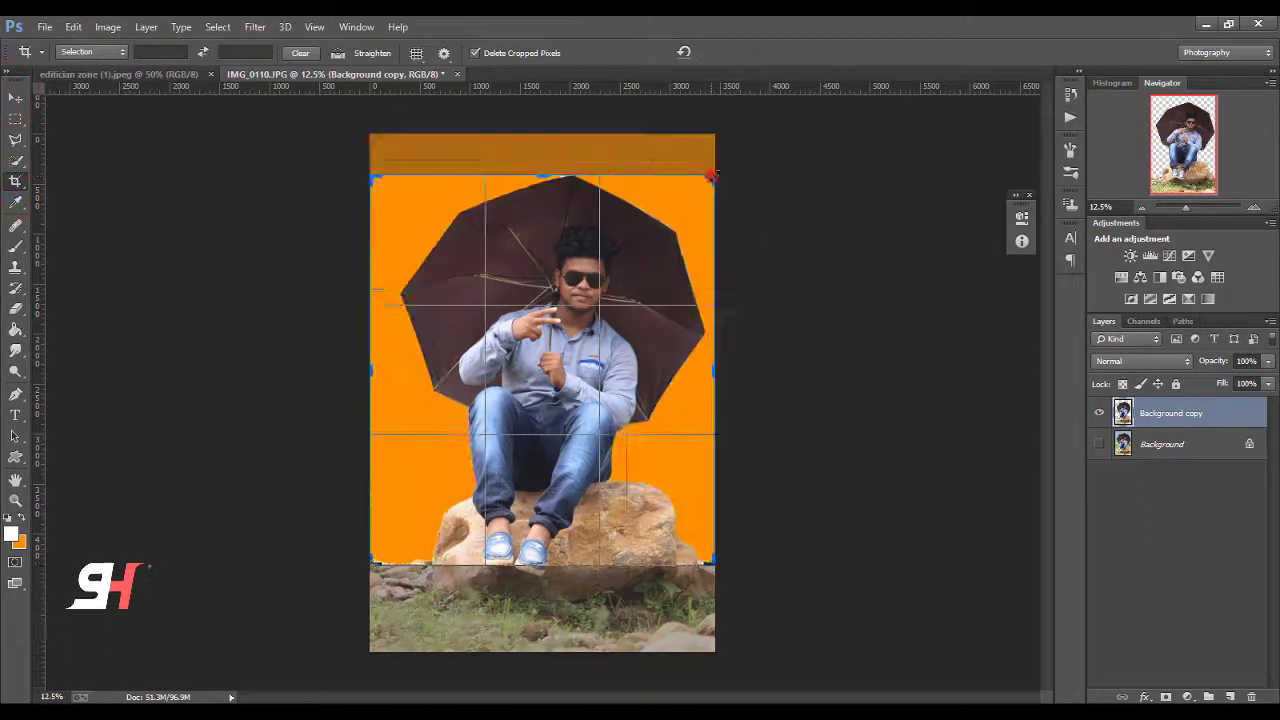
left_click(711, 53)
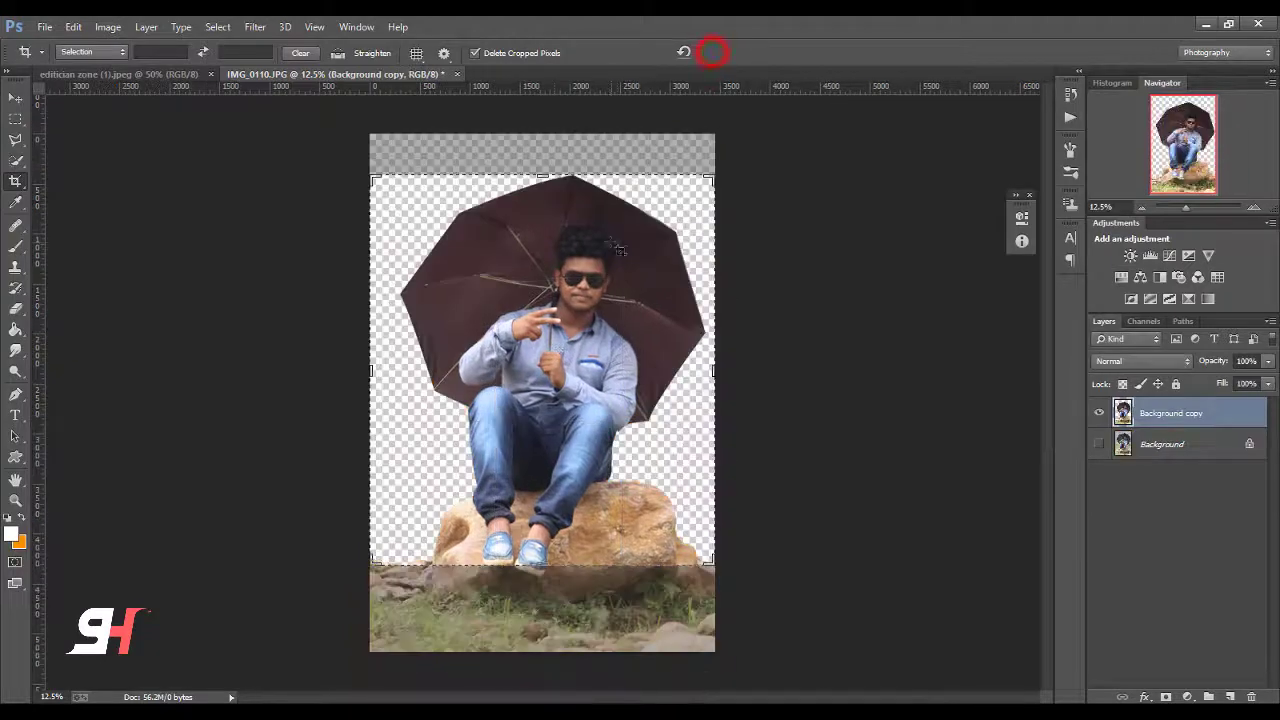
left_click(1098, 444)
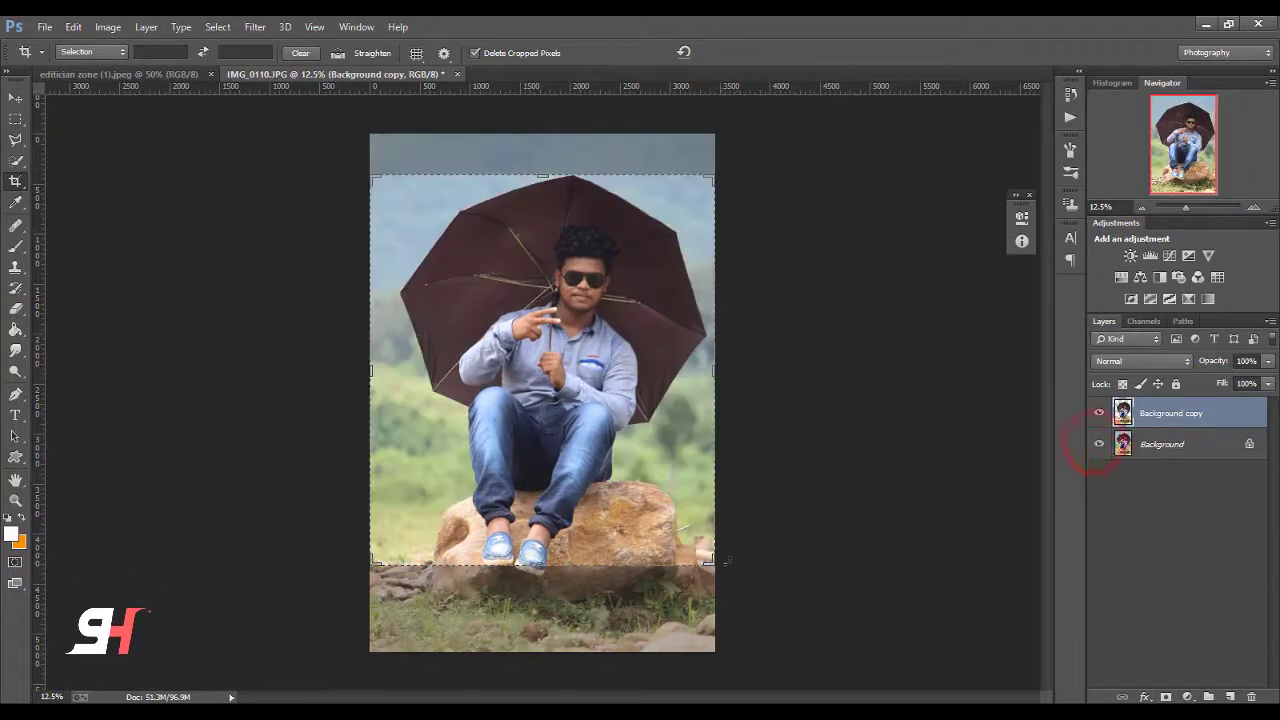
left_click_drag(712, 563, 758, 652)
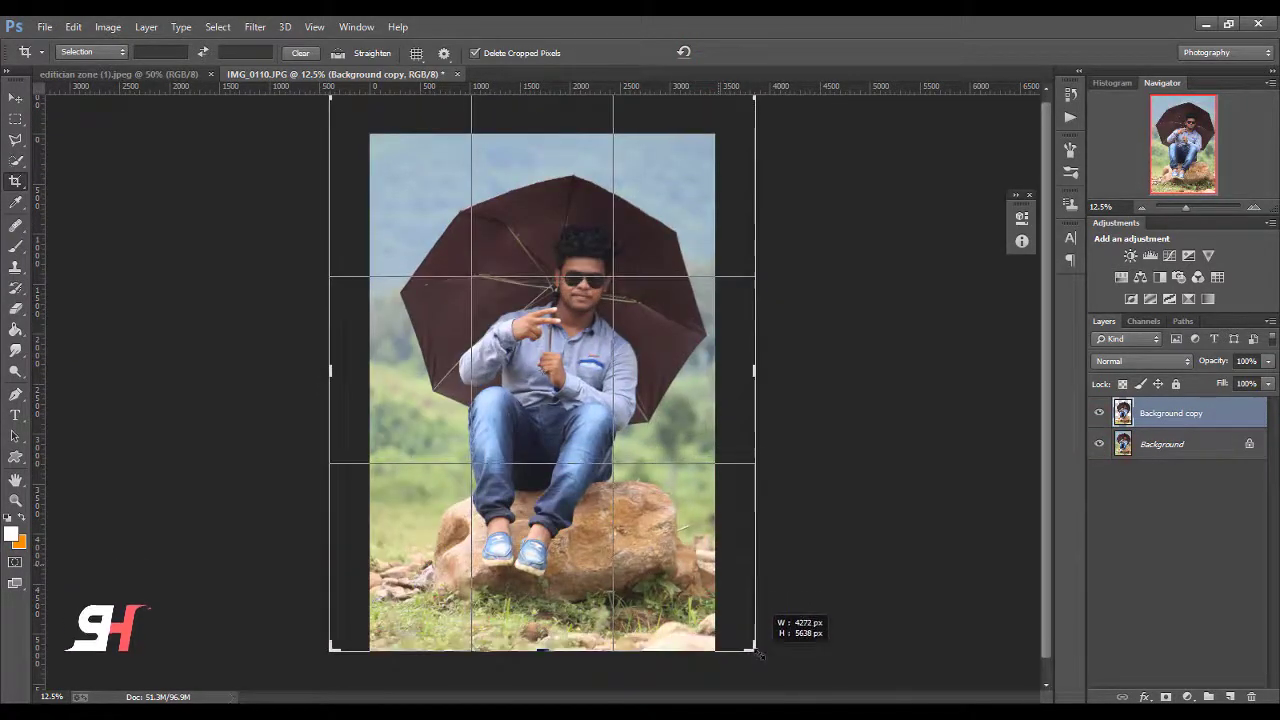
left_click(737, 52)
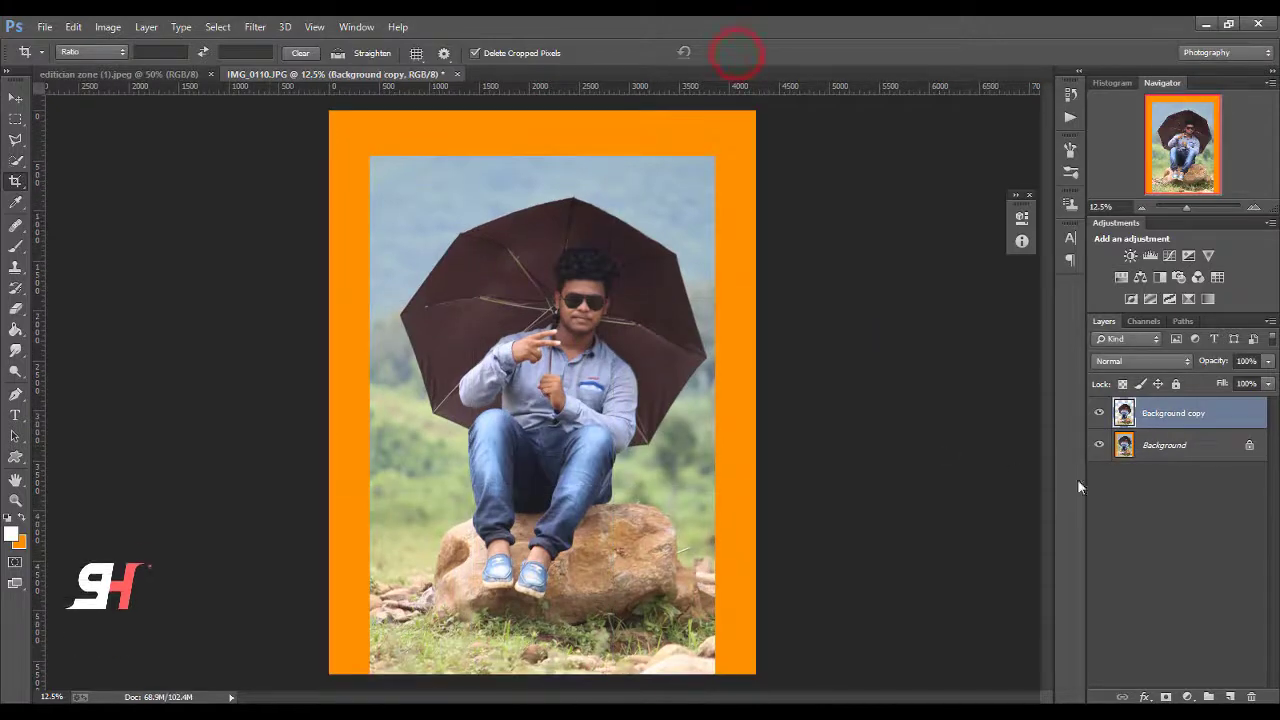
left_click(1099, 444)
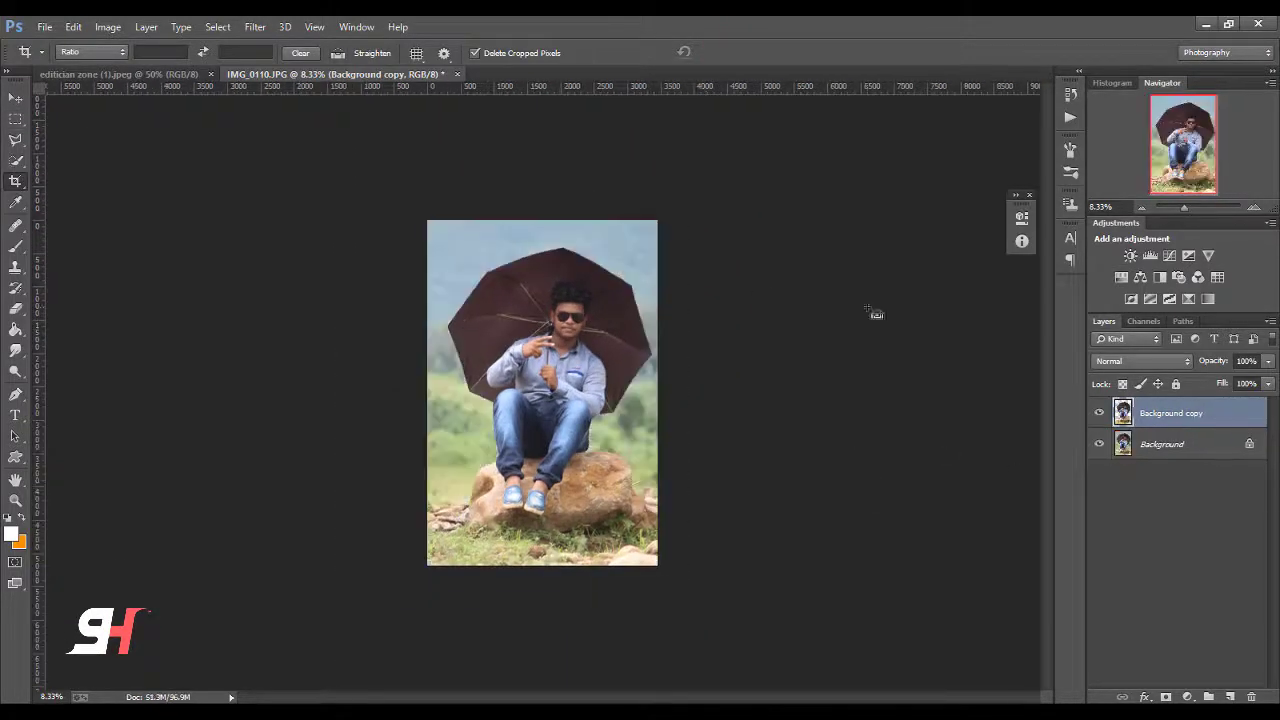
Step: Set the crop to W x H x Res and extend the canvas past the photo, most above it
key("ctrl+plus")
left_click(92, 52)
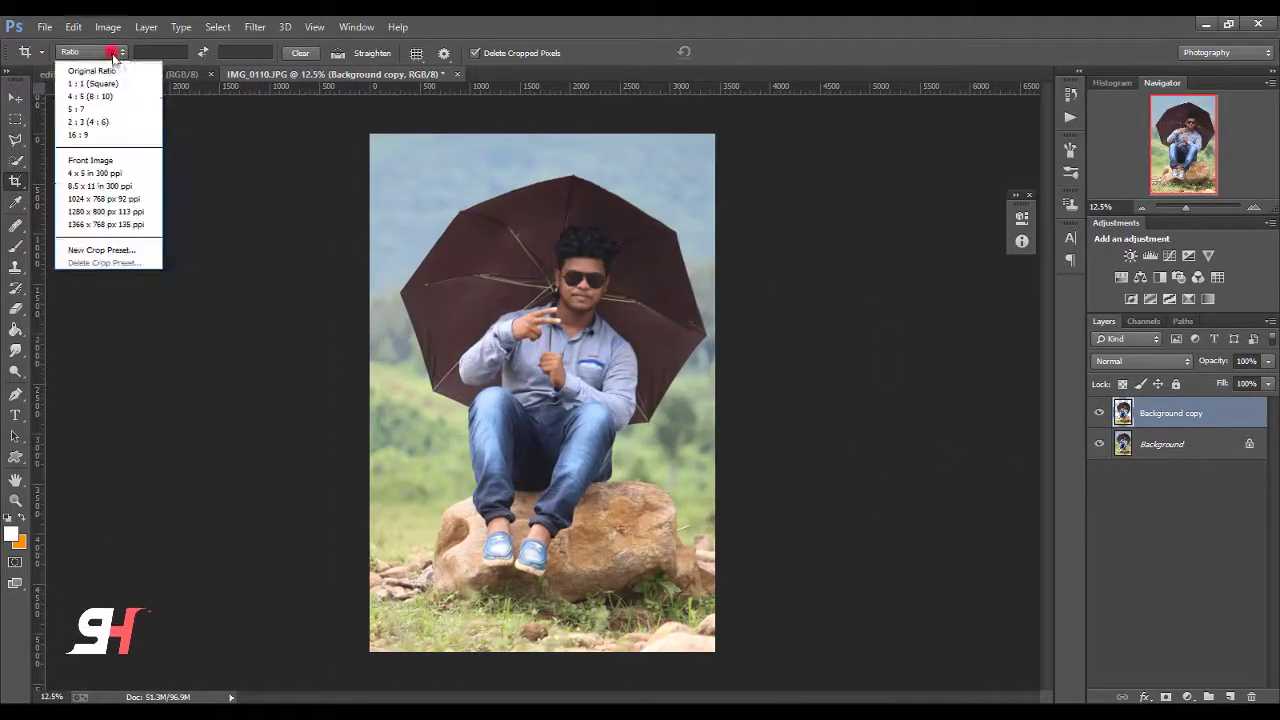
left_click(110, 80)
left_click_drag(541, 134, 541, 150)
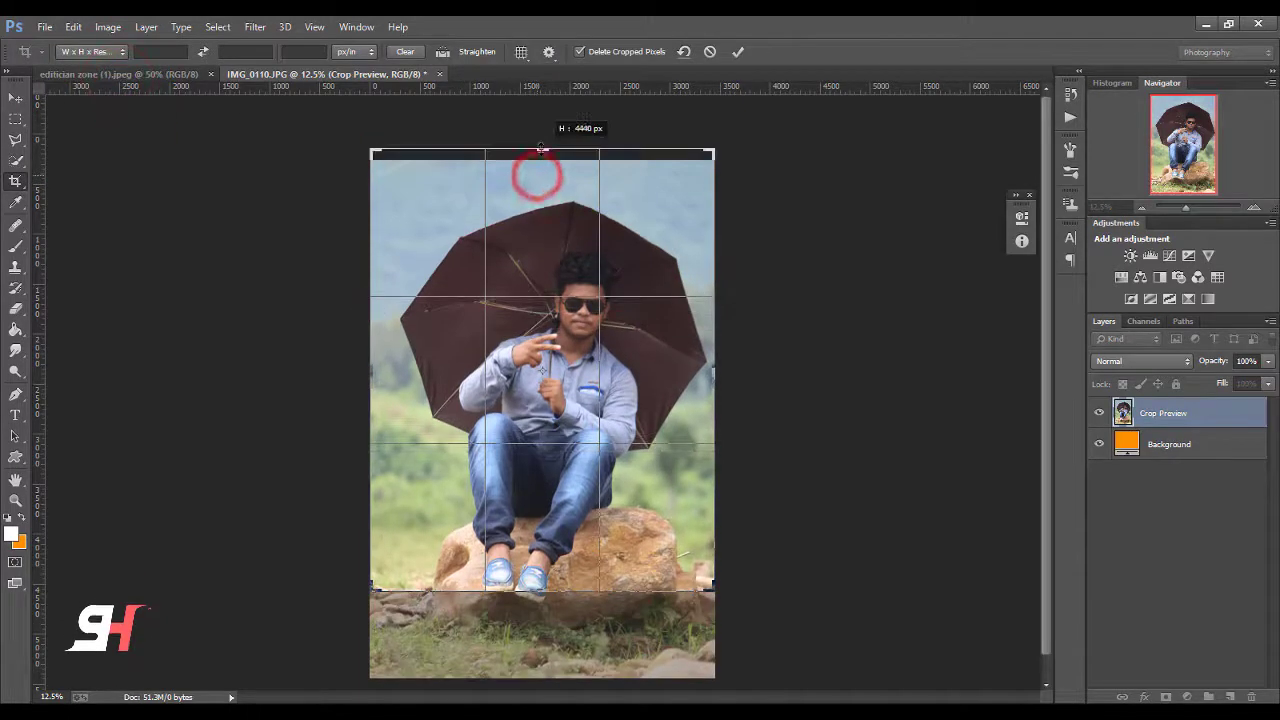
key("ctrl+minus")
left_click_drag(651, 540, 667, 568)
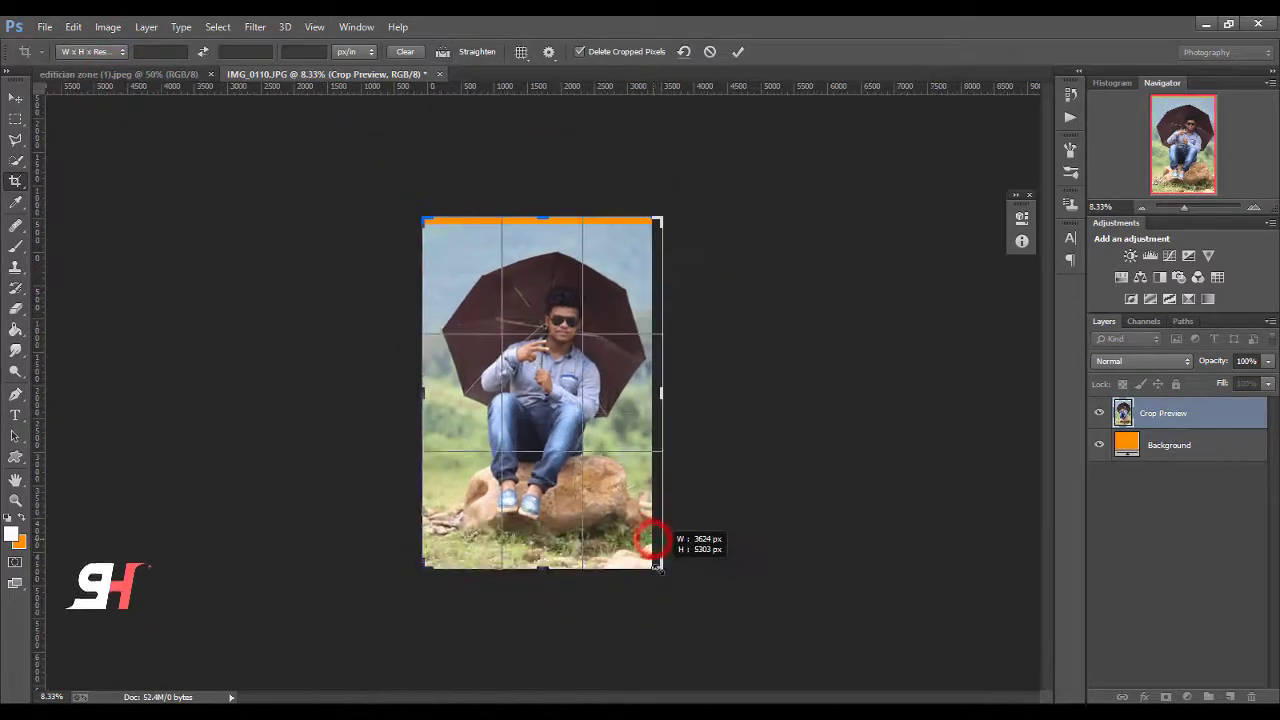
left_click_drag(418, 218, 404, 206)
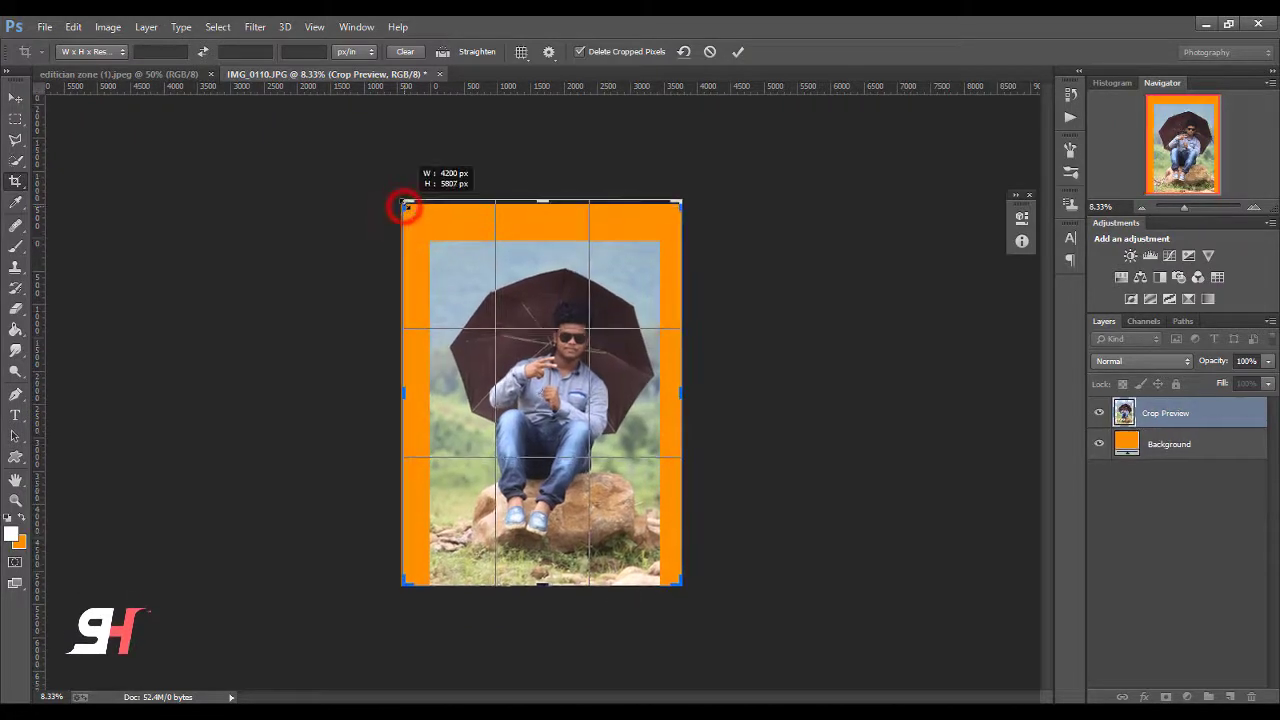
left_click_drag(404, 207, 406, 200)
left_click(737, 50)
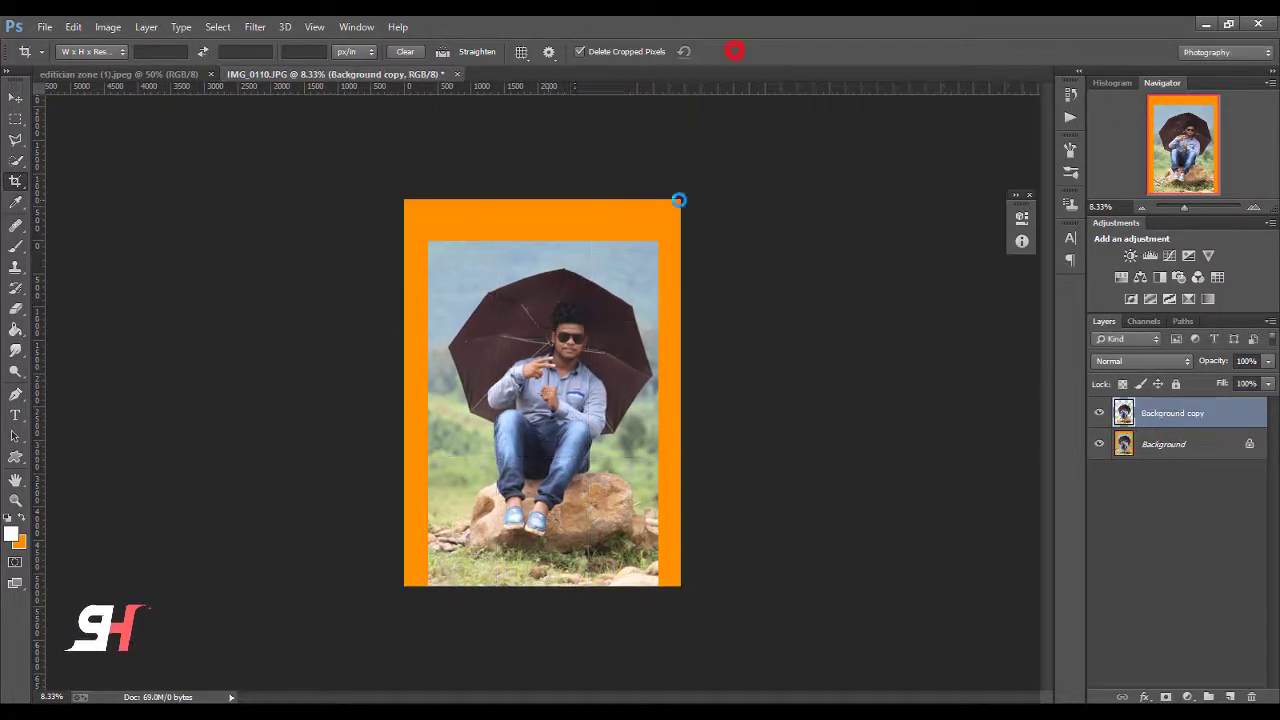
Step: Copy a grass-and-rock patch onto a new layer and move it to the bottom-left edge
left_click(1097, 445)
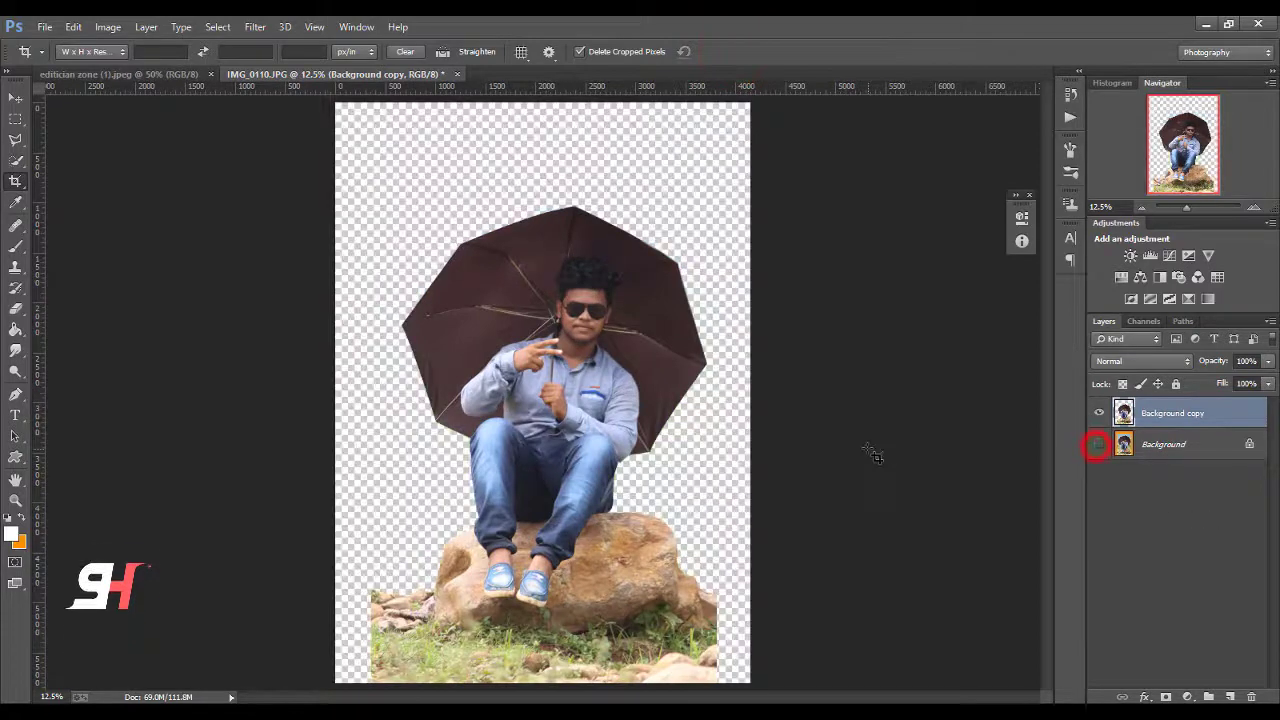
key("ctrl+plus")
left_click_drag(777, 465, 762, 288)
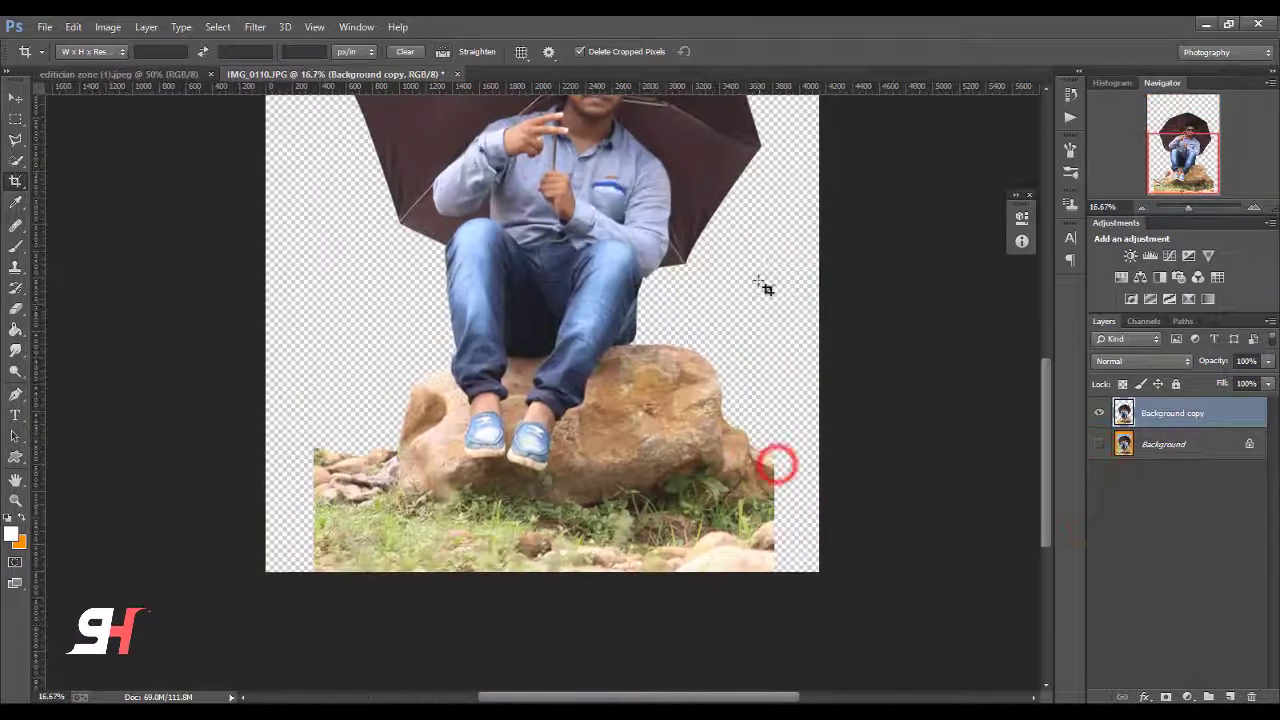
left_click(14, 120)
left_click_drag(291, 421, 380, 562)
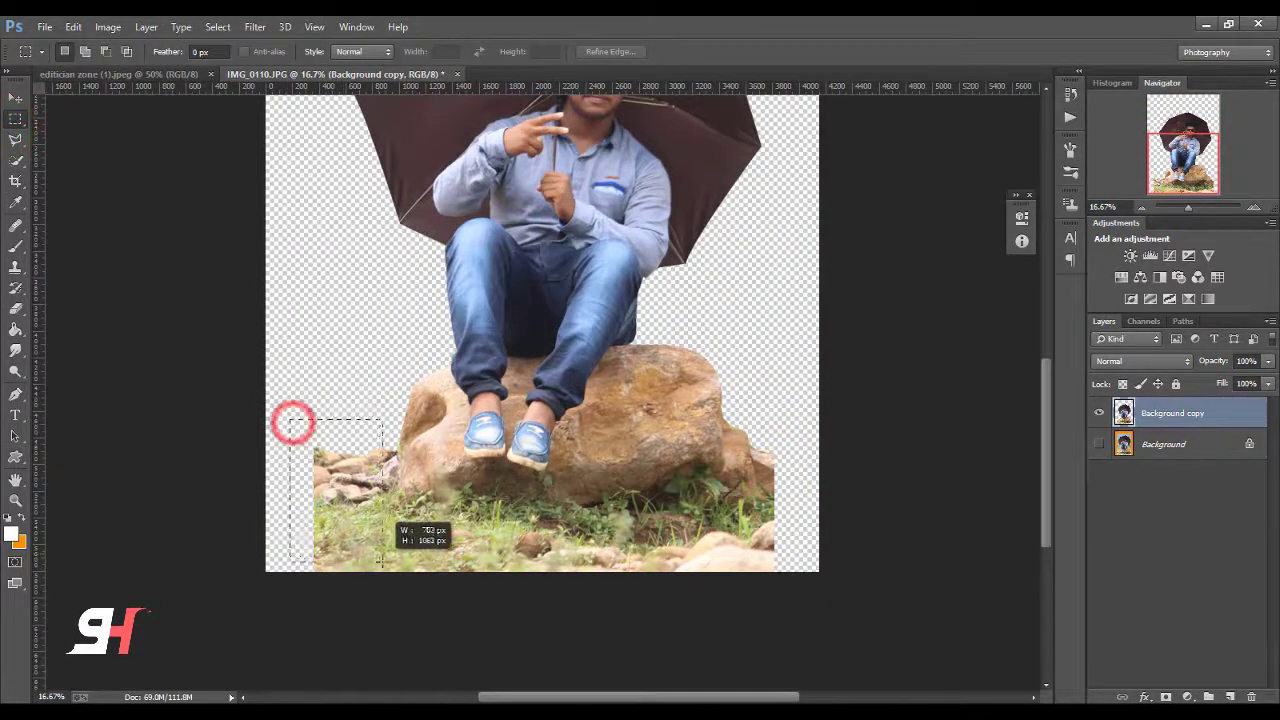
right_click(354, 494)
left_click(410, 284)
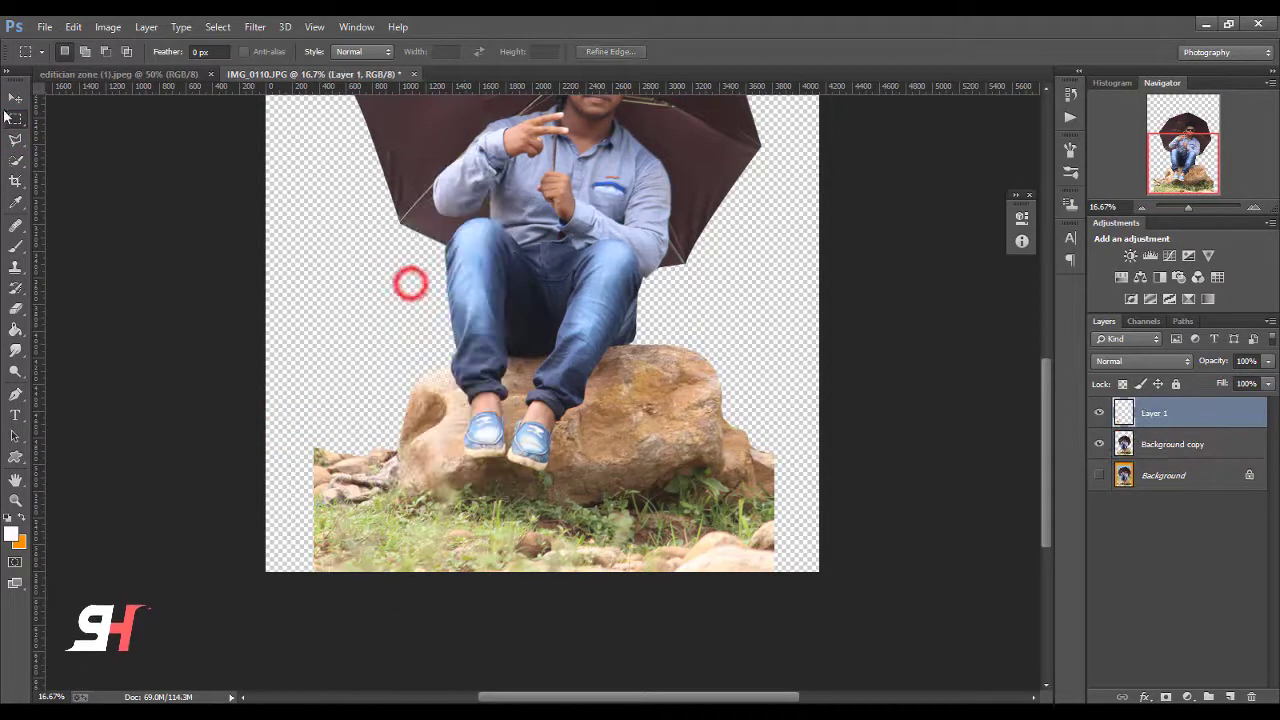
left_click(15, 97)
left_click_drag(334, 506, 326, 477)
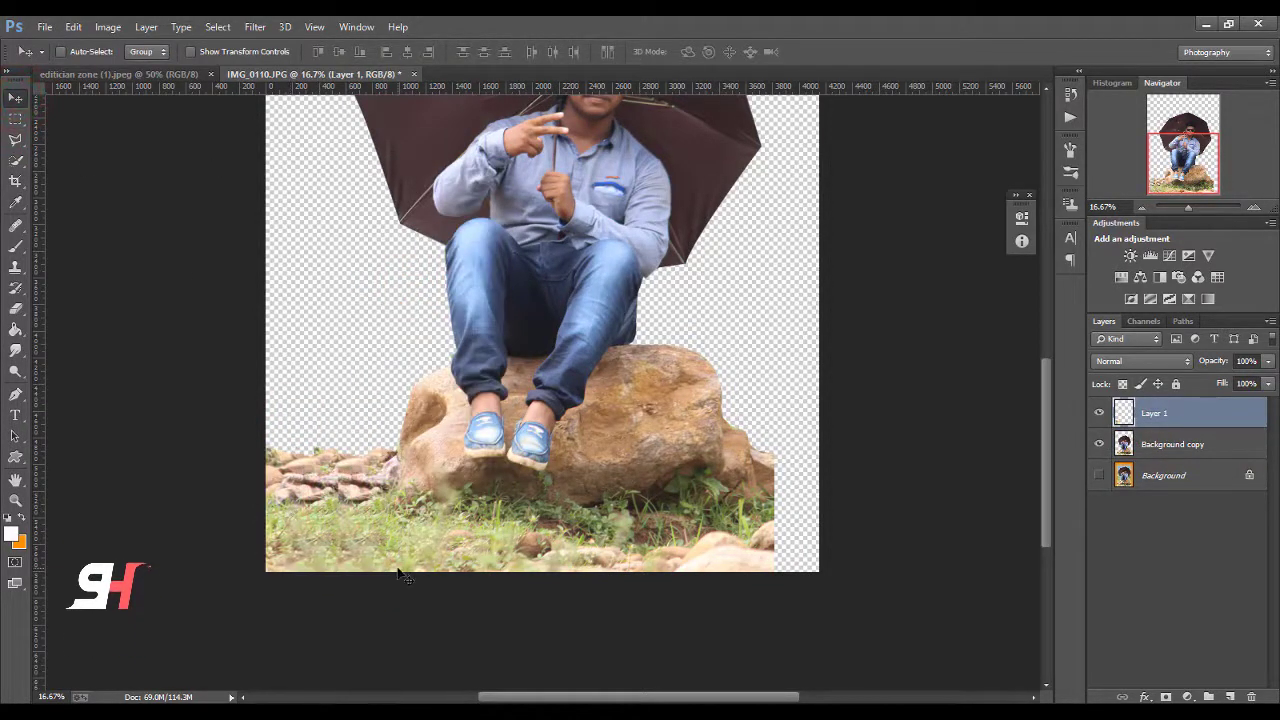
Step: Duplicate the patch, flip it horizontally and place it at the bottom-right edge
left_click_drag(400, 575, 565, 560)
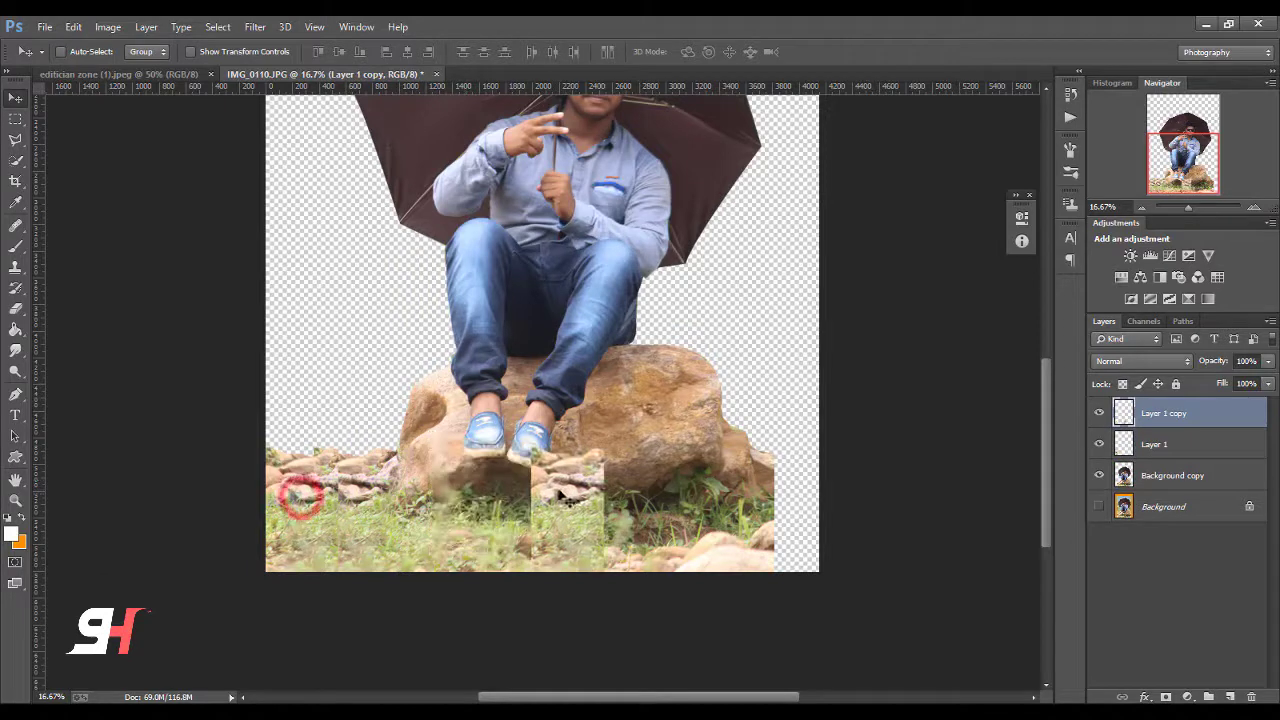
key("ctrl+t")
left_click_drag(530, 507, 843, 516)
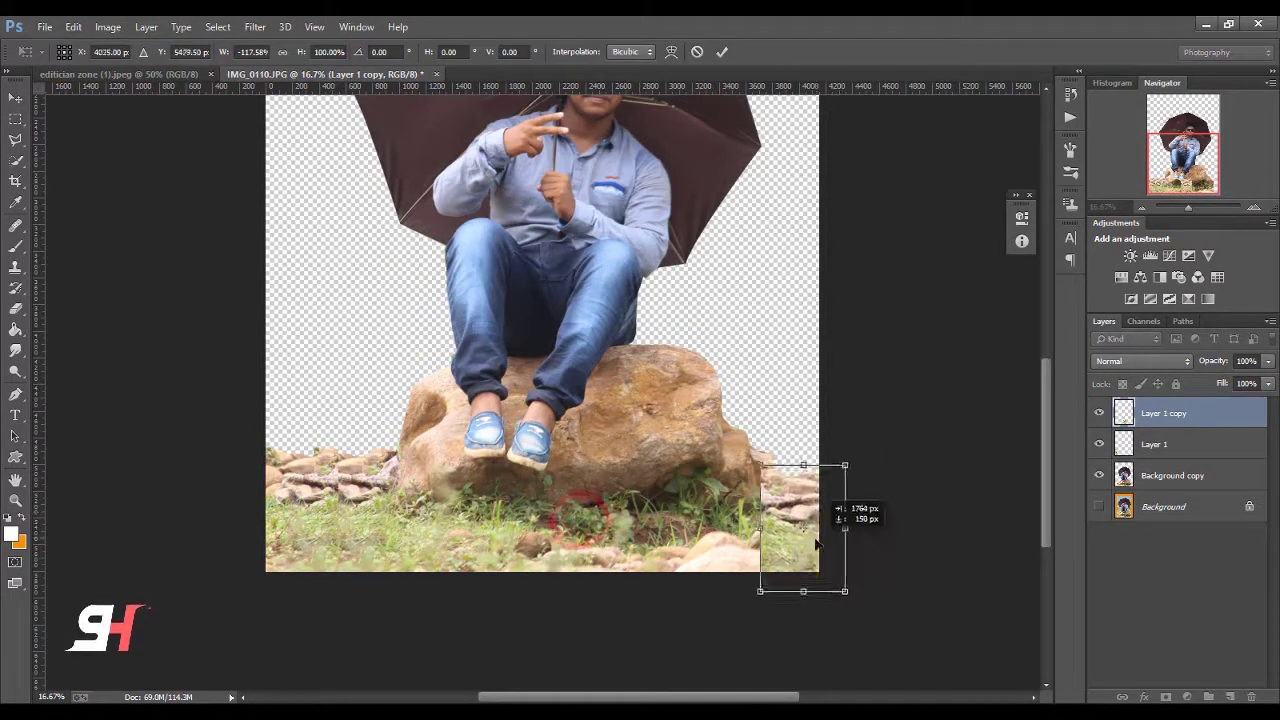
mouse_move(843, 516)
left_mouse_down()
mouse_move(688, 19)
mouse_move(710, 197)
left_mouse_up()
left_click(726, 54)
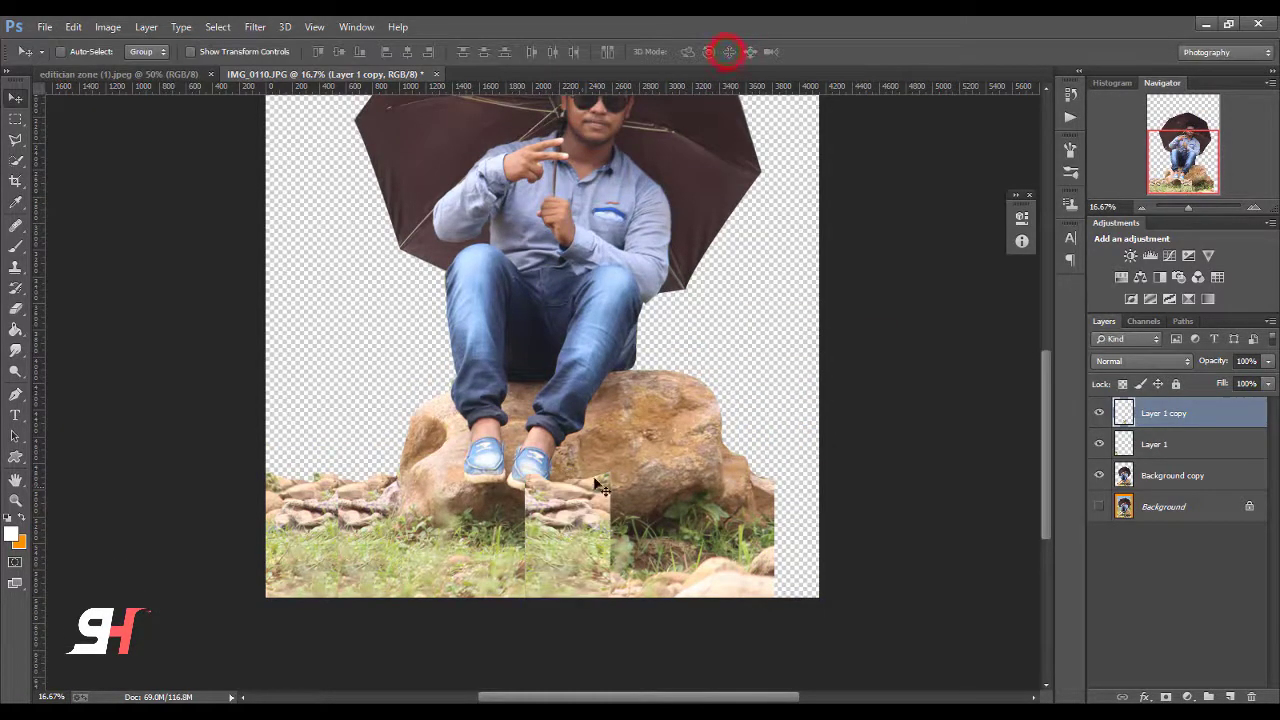
left_click_drag(571, 503, 810, 517)
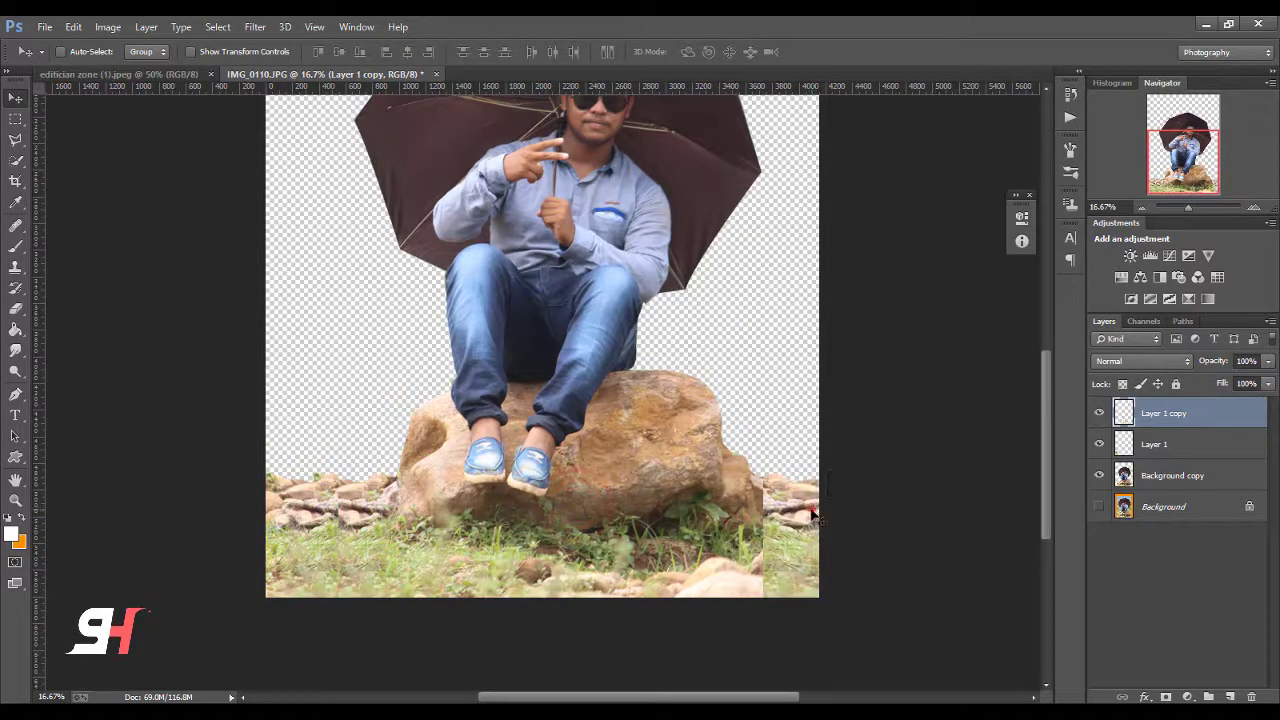
Step: Erase the hard seam beside the rock on the flipped patch
left_click(15, 308)
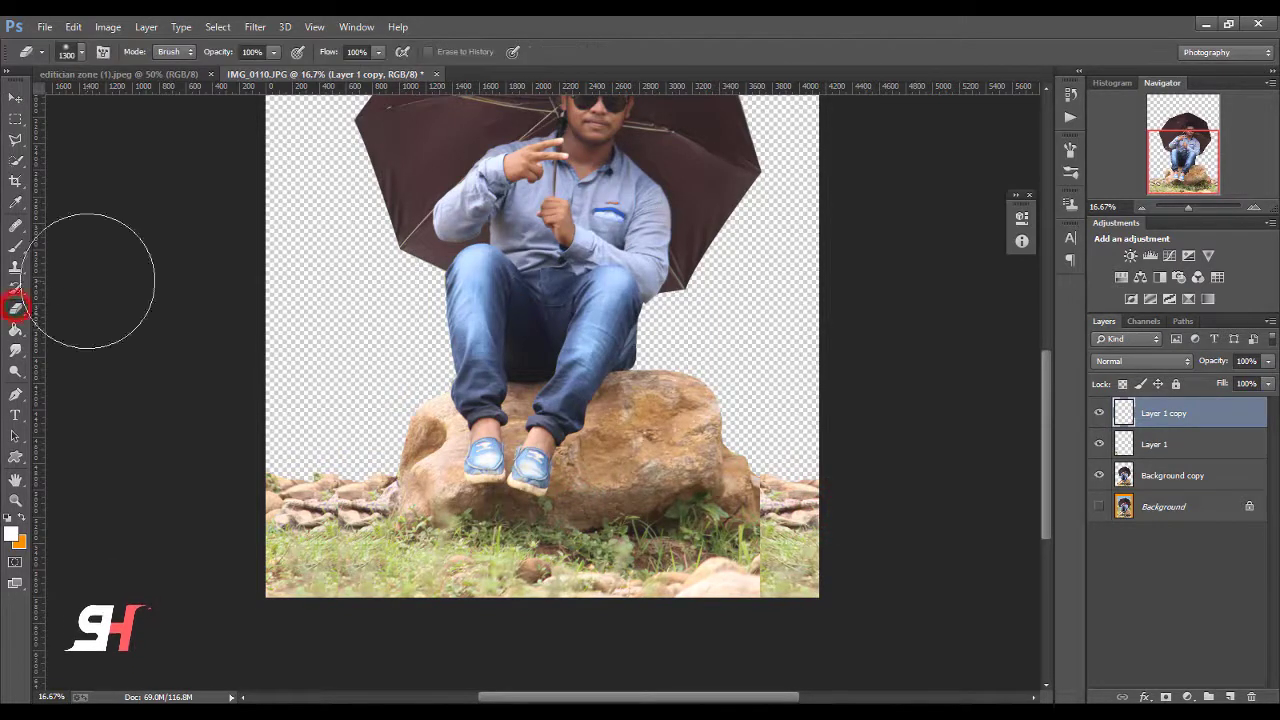
left_click_drag(759, 477, 756, 553)
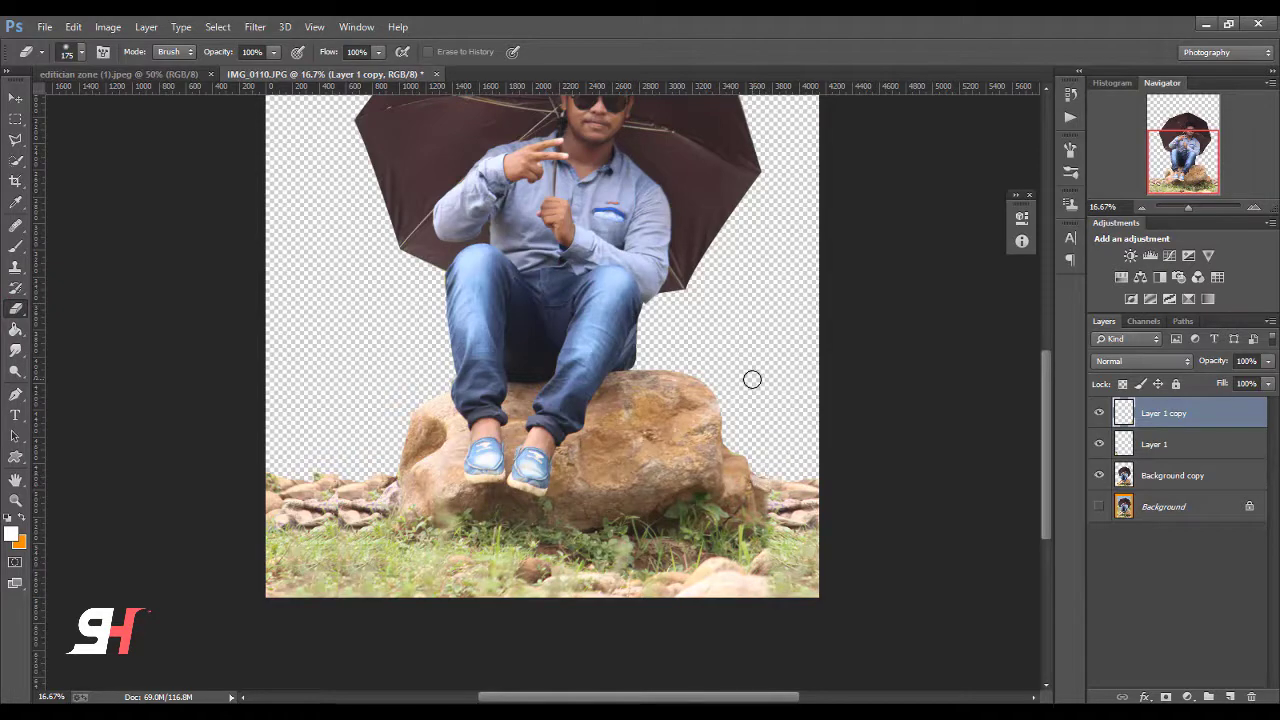
key("ctrl+minus")
Step: Bring the mountain photo into the document and place its layer below the cutout
left_click(15, 97)
left_click_drag(561, 371, 520, 235)
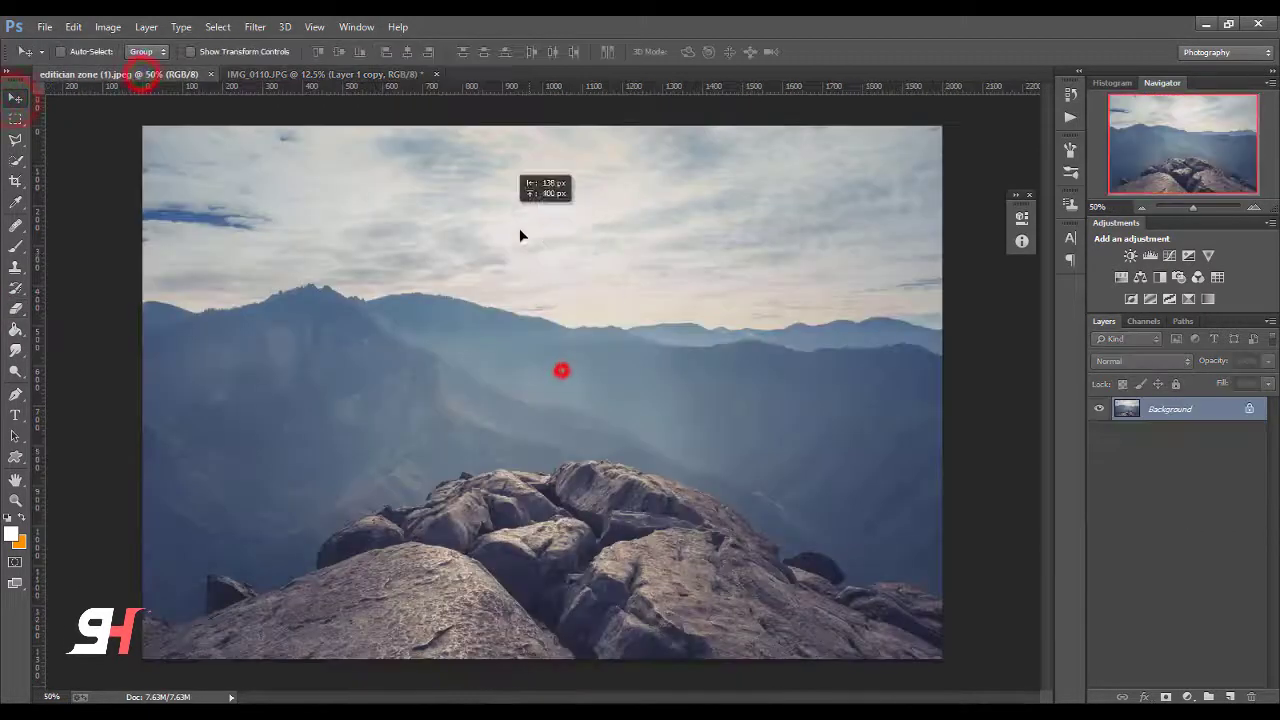
left_click_drag(381, 75, 474, 286)
key("ctrl+minus")
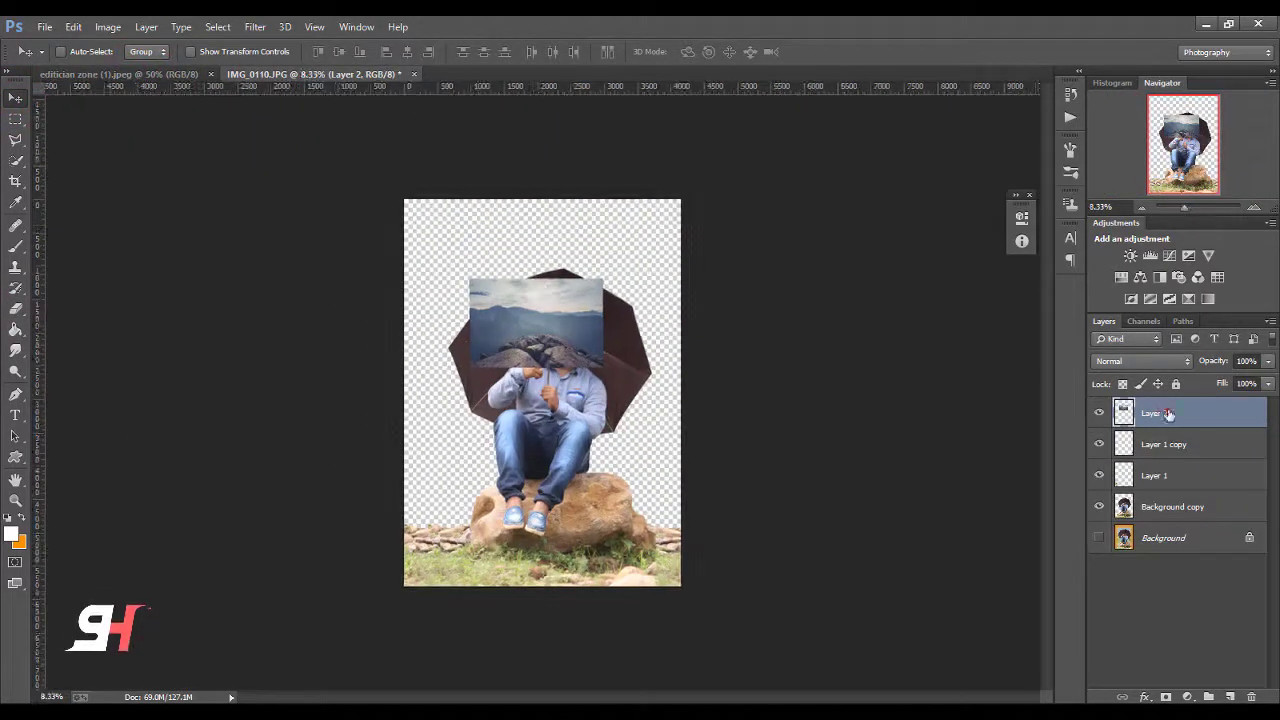
left_click_drag(1168, 410, 1172, 512)
Step: Scale up the mountain layer so it covers the canvas
key("ctrl+t")
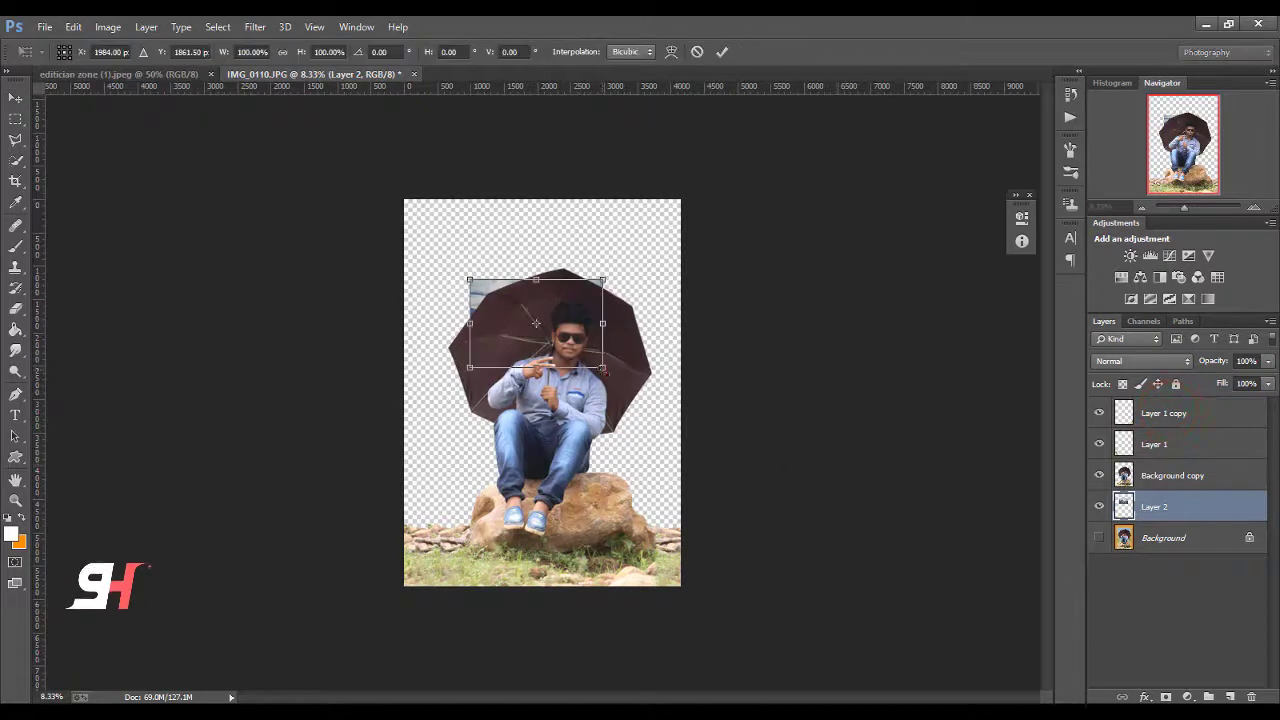
mouse_move(604, 369)
left_mouse_down()
mouse_move(757, 462)
mouse_move(837, 606)
left_mouse_up()
left_click_drag(749, 480, 729, 458)
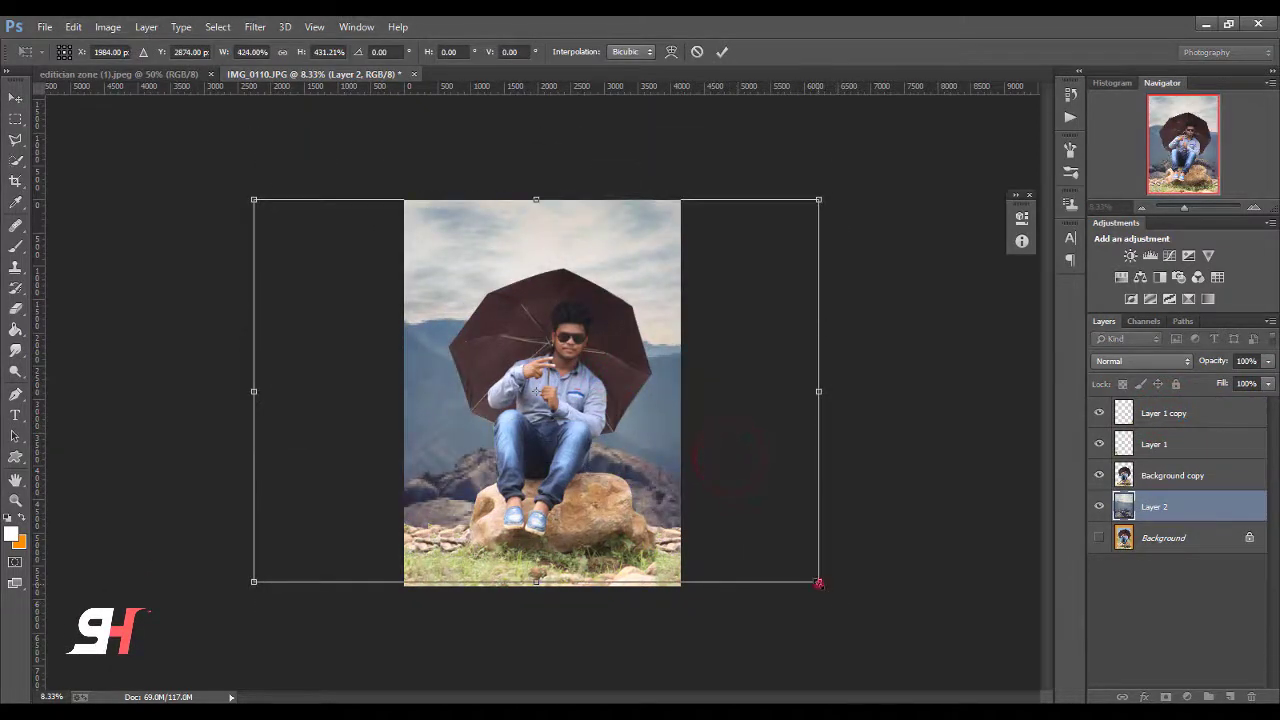
mouse_move(819, 583)
left_mouse_down()
mouse_move(855, 555)
mouse_move(852, 582)
mouse_move(835, 574)
left_mouse_up()
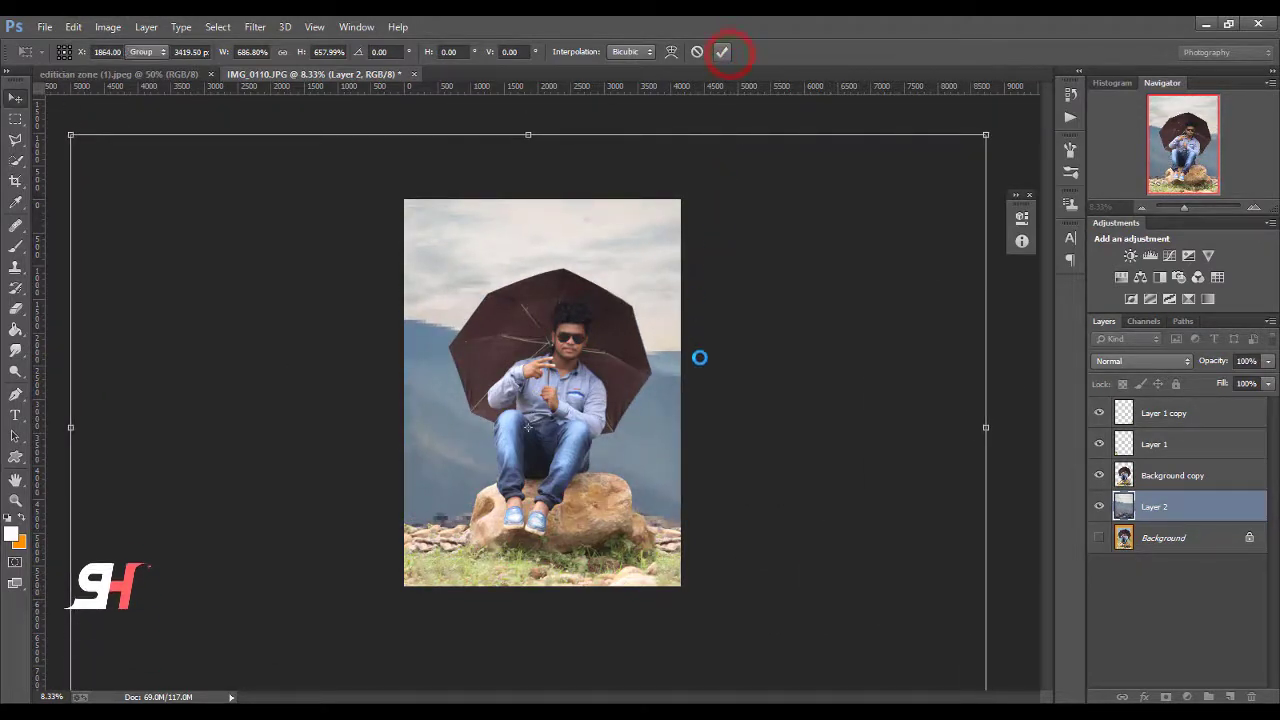
key("ctrl+plus")
Step: Shift the mountain backdrop lower and slightly right behind the man
left_click_drag(728, 436, 709, 343)
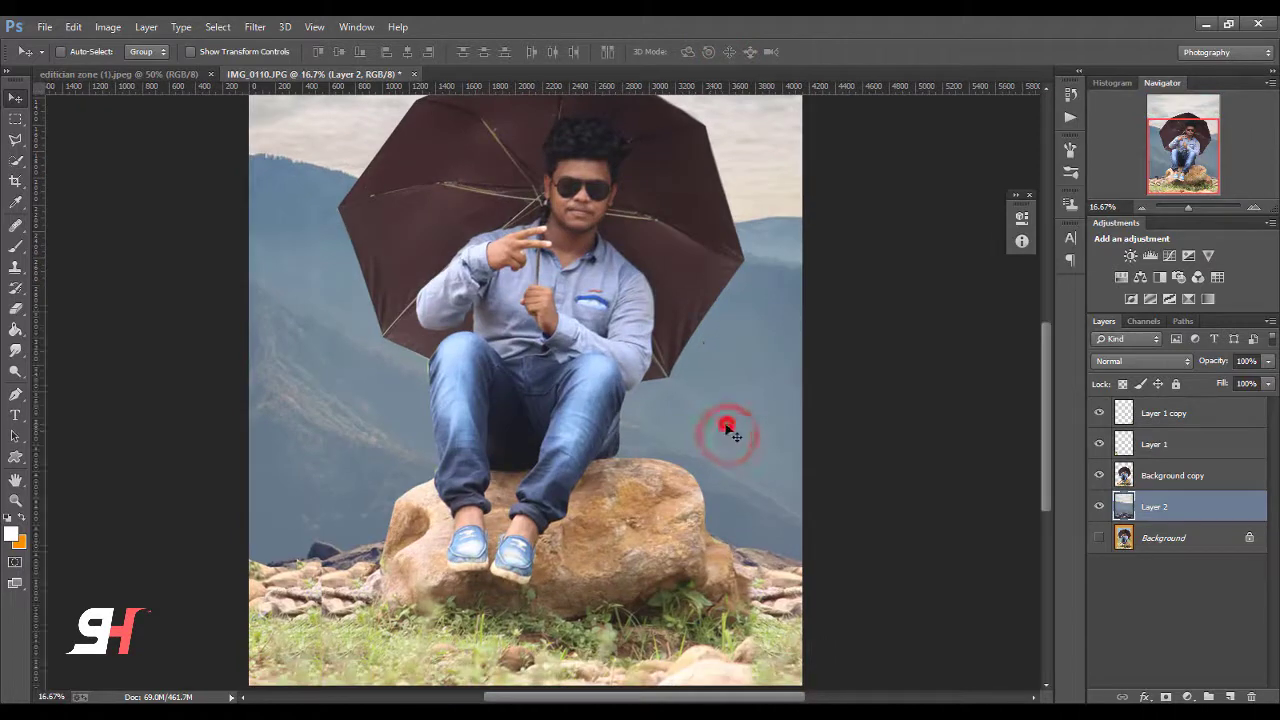
left_click_drag(728, 436, 680, 449)
key("ctrl+minus")
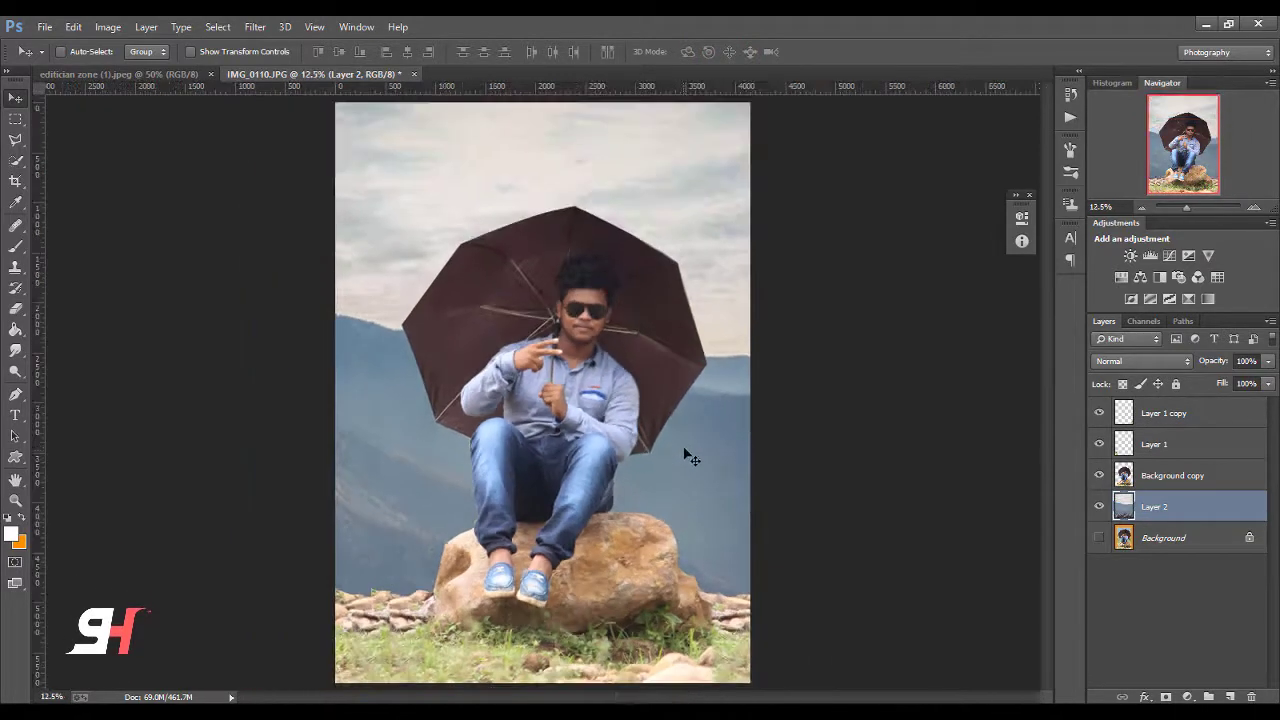
key("ctrl+minus")
key("ctrl+plus")
mouse_move(686, 455)
left_mouse_down()
mouse_move(868, 464)
mouse_move(683, 458)
left_mouse_up()
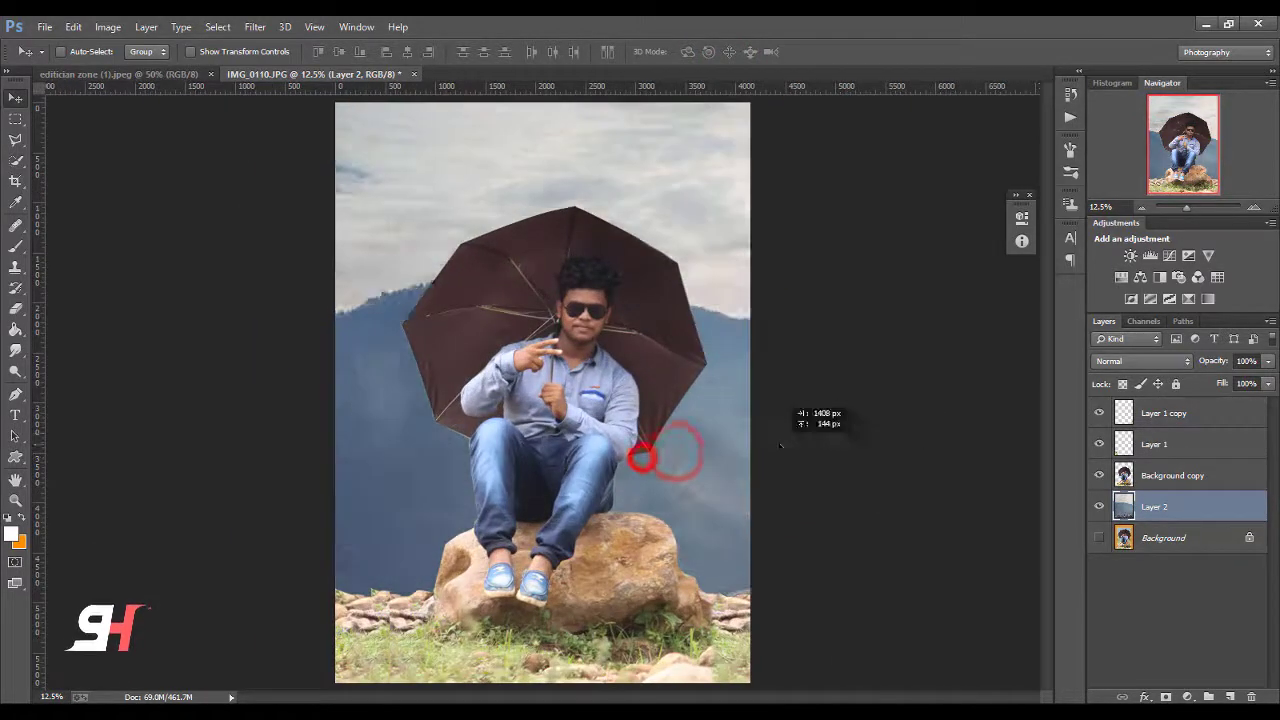
key("ctrl+minus")
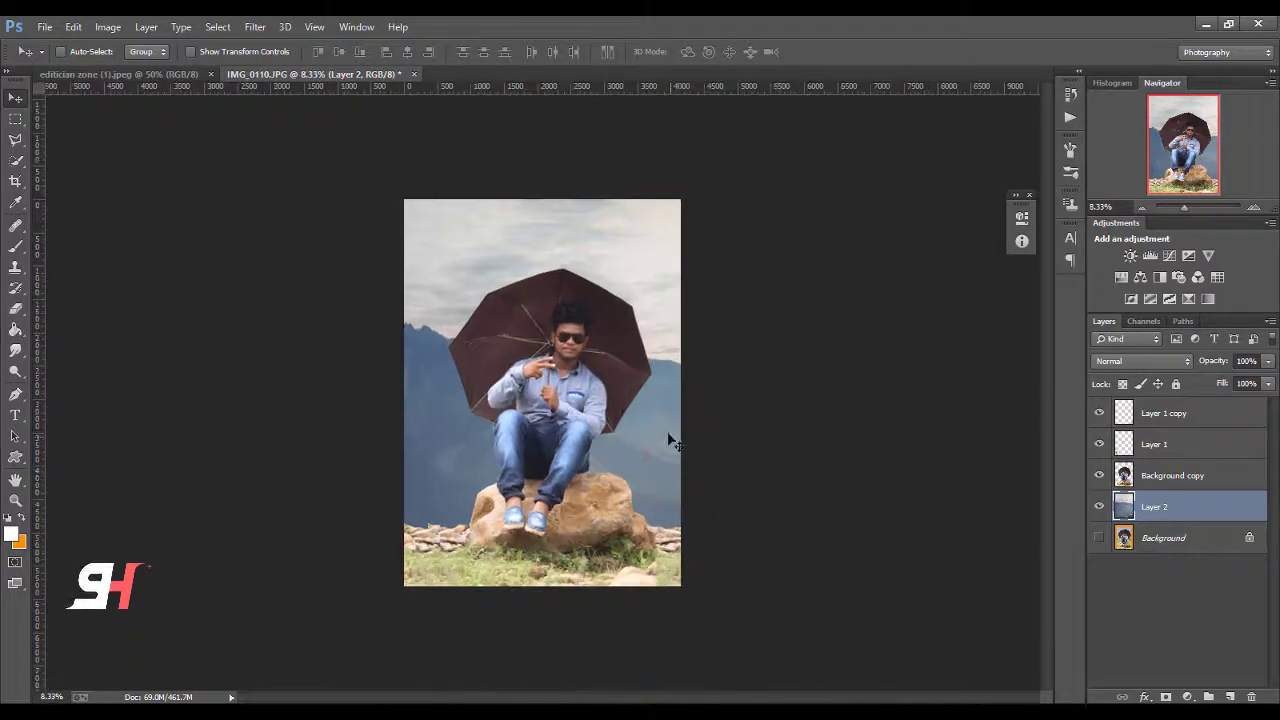
key("ctrl+plus")
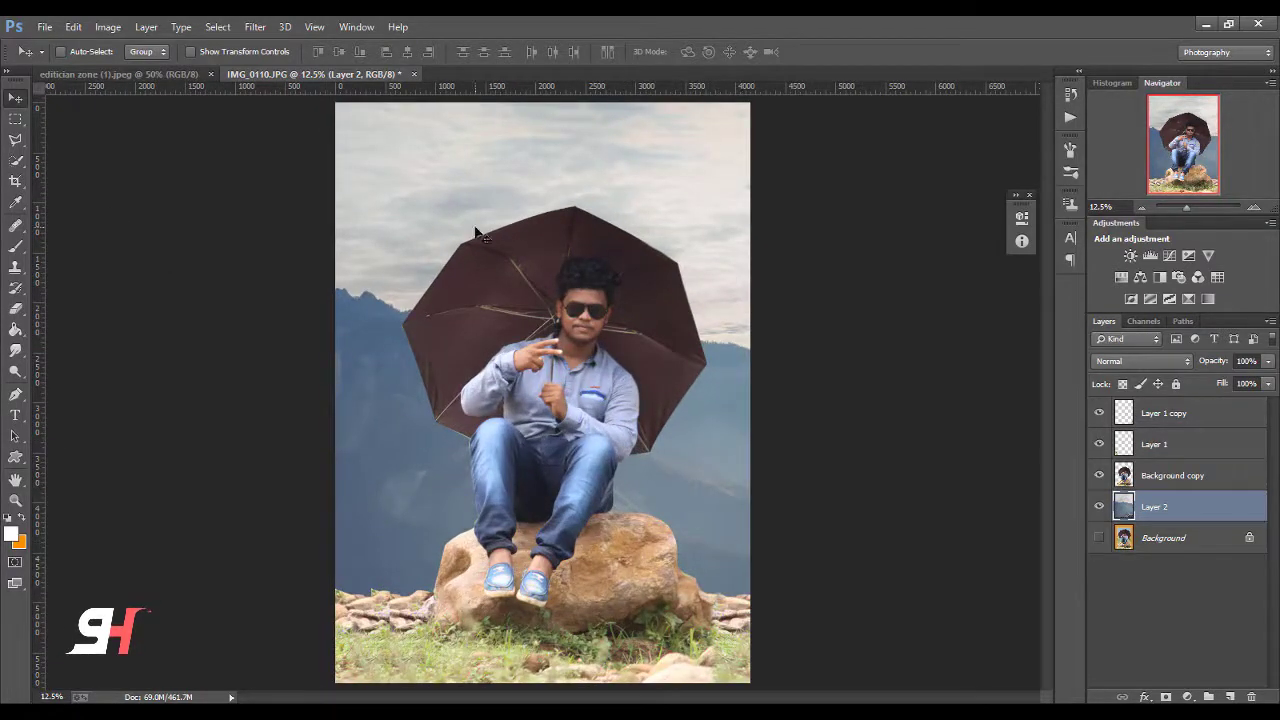
Step: Crop the overhanging backdrop back to the canvas frame
left_click(16, 181)
key("ctrl+minus")
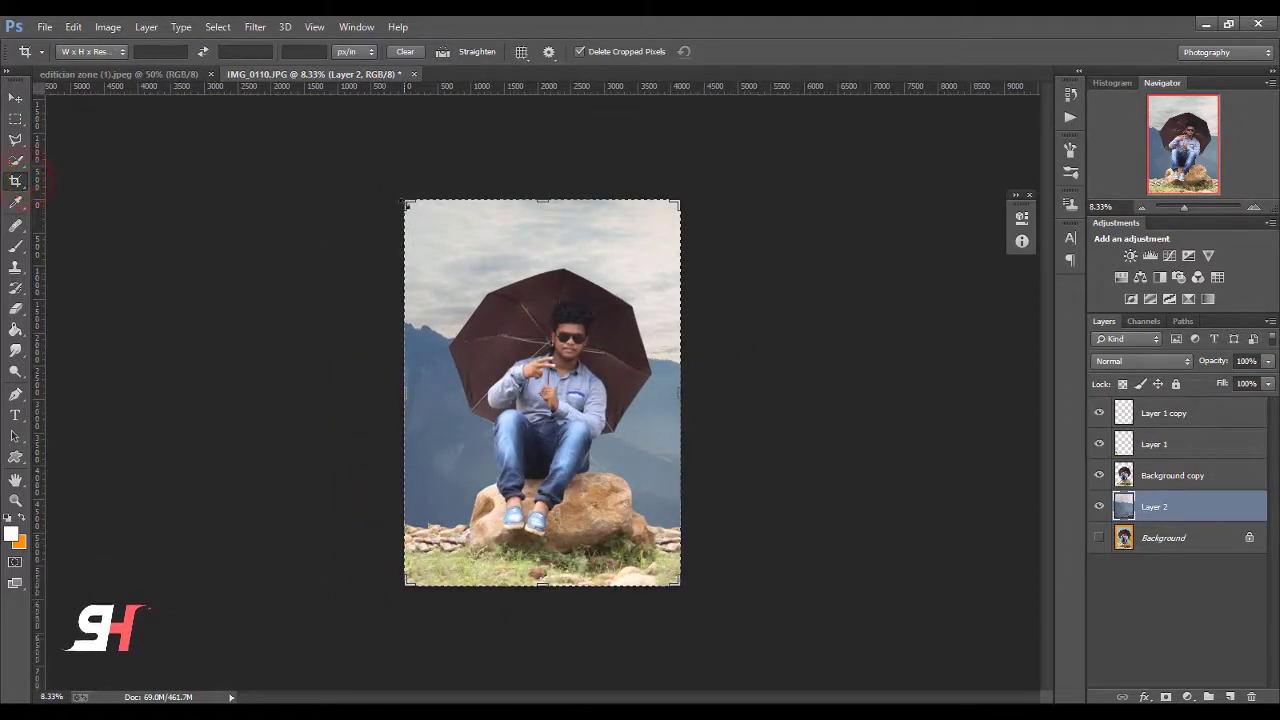
left_click(404, 203)
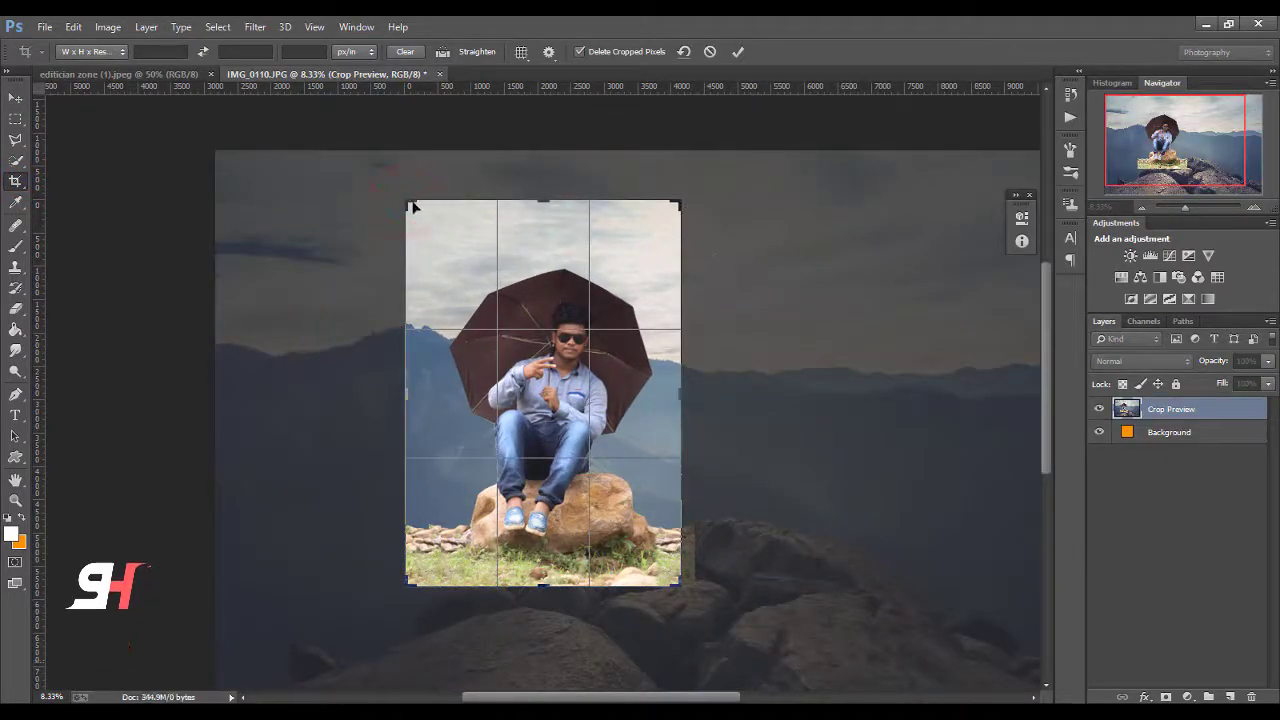
left_click_drag(409, 202, 407, 197)
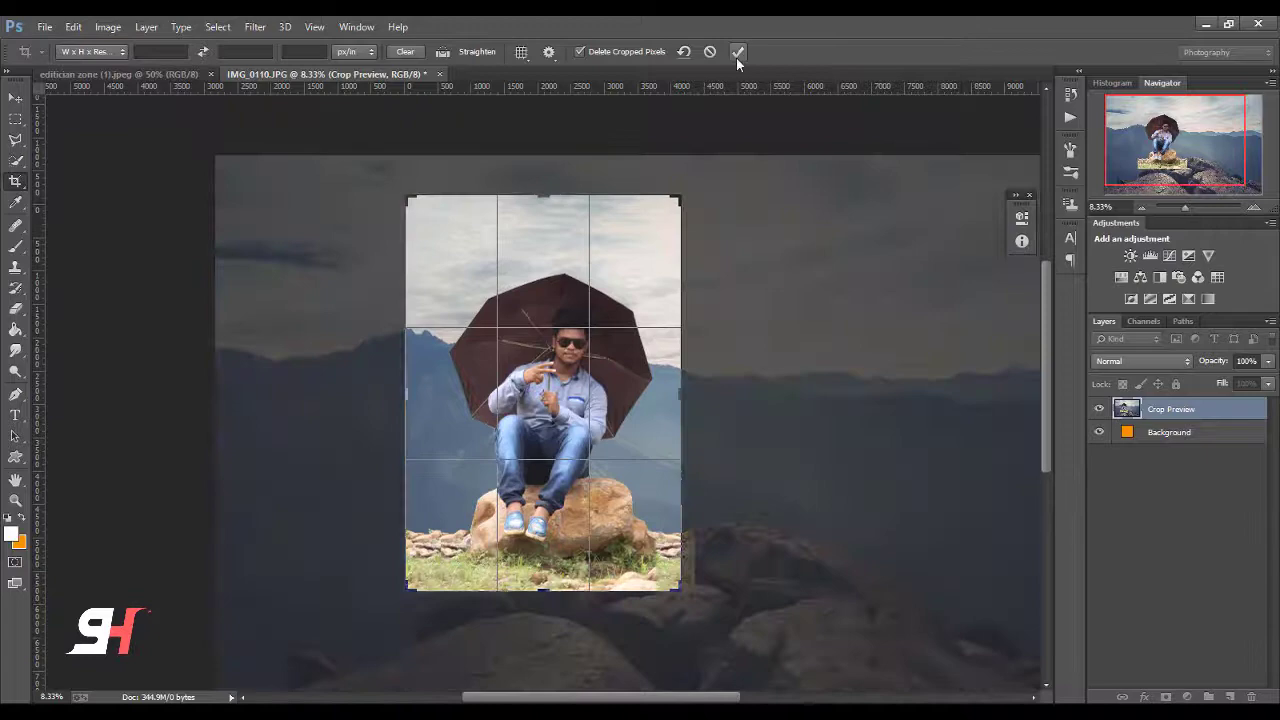
left_click(736, 52)
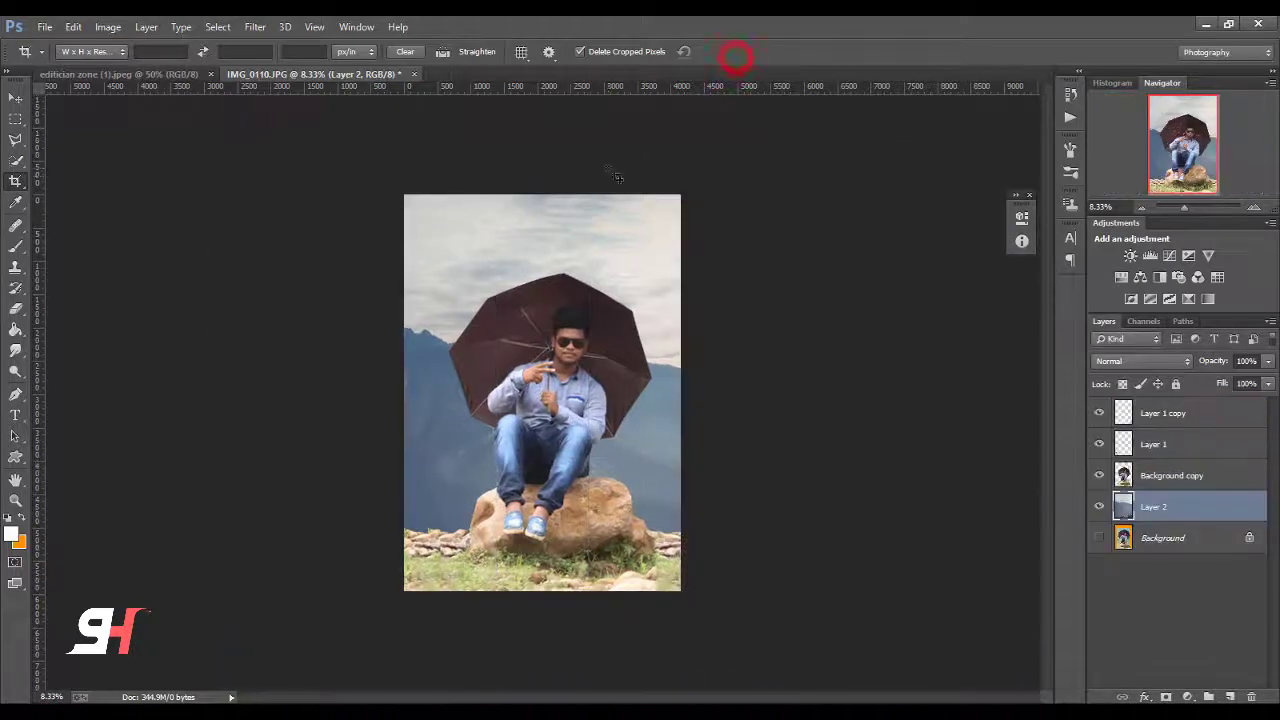
left_click(17, 98)
key("ctrl+plus")
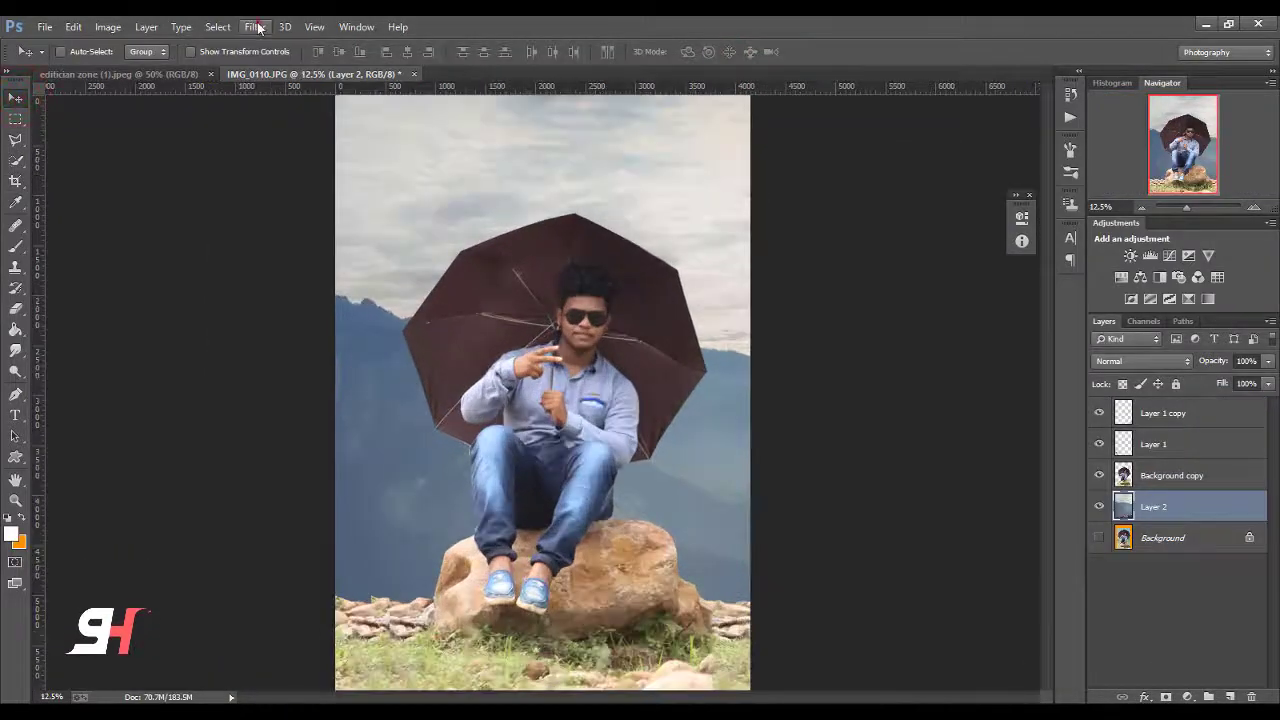
Step: In Camera Raw Filter, set Blacks +38, Shadows +50, Highlights about -35, Contrast +26, Clarity +29
left_click(257, 27)
left_click(272, 121)
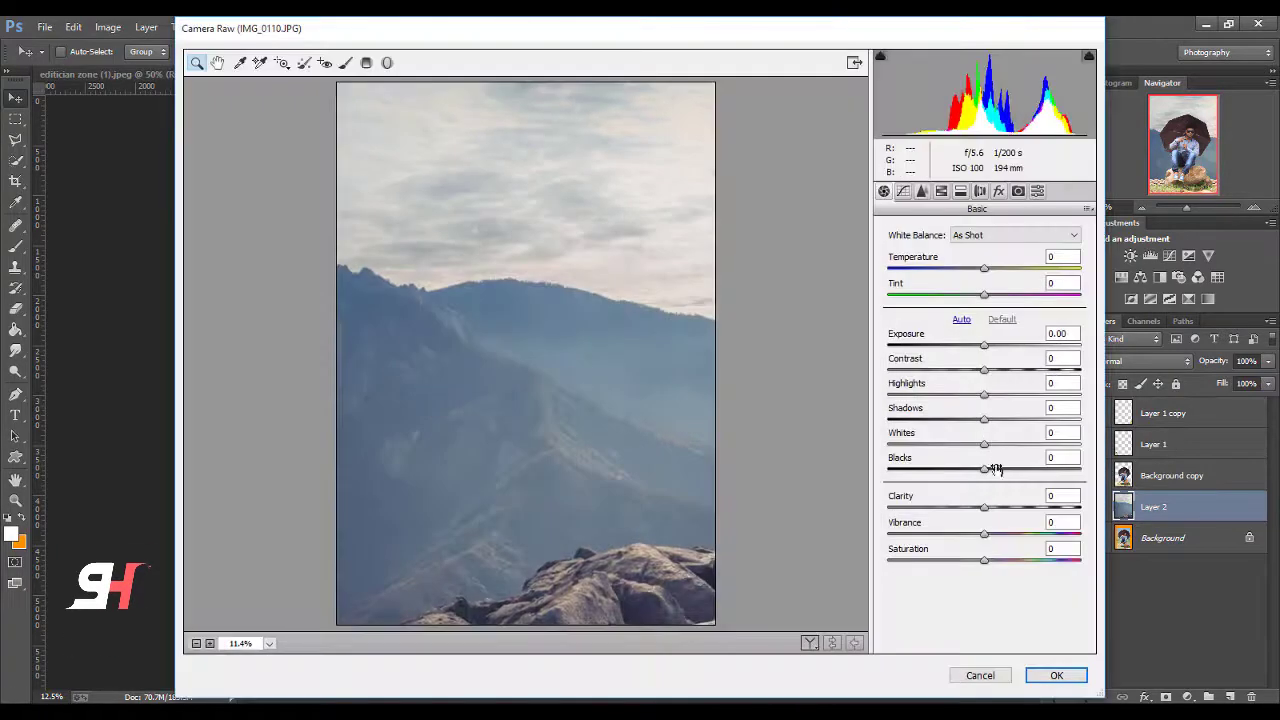
left_click_drag(984, 469, 1020, 469)
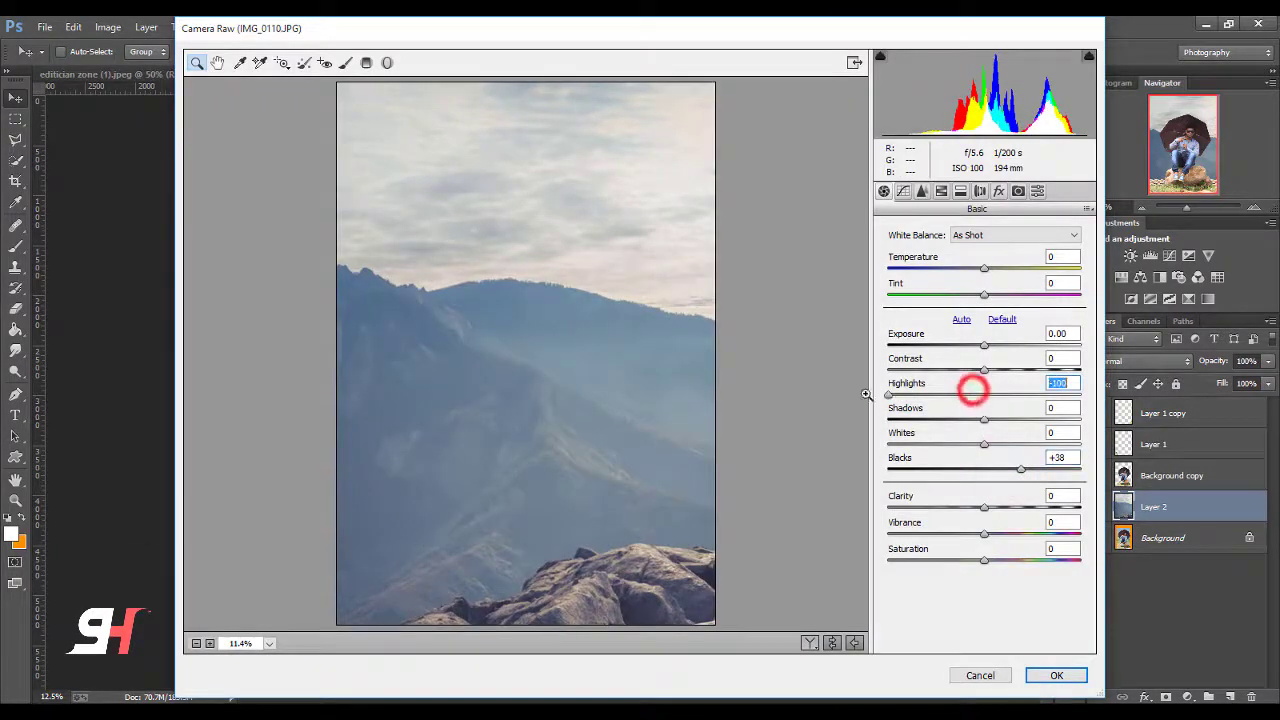
left_click_drag(1014, 419, 1032, 419)
left_click(946, 395)
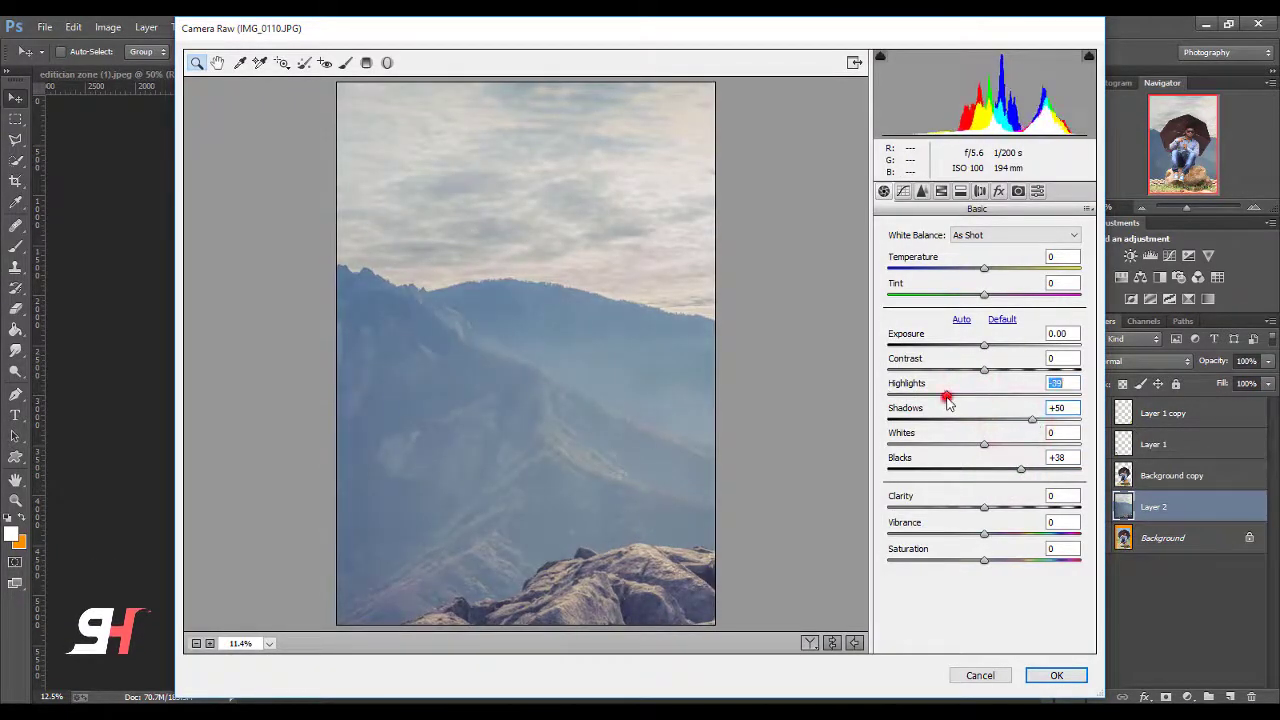
mouse_move(984, 369)
left_mouse_down()
mouse_move(1052, 369)
mouse_move(1026, 387)
left_mouse_up()
left_click(1012, 506)
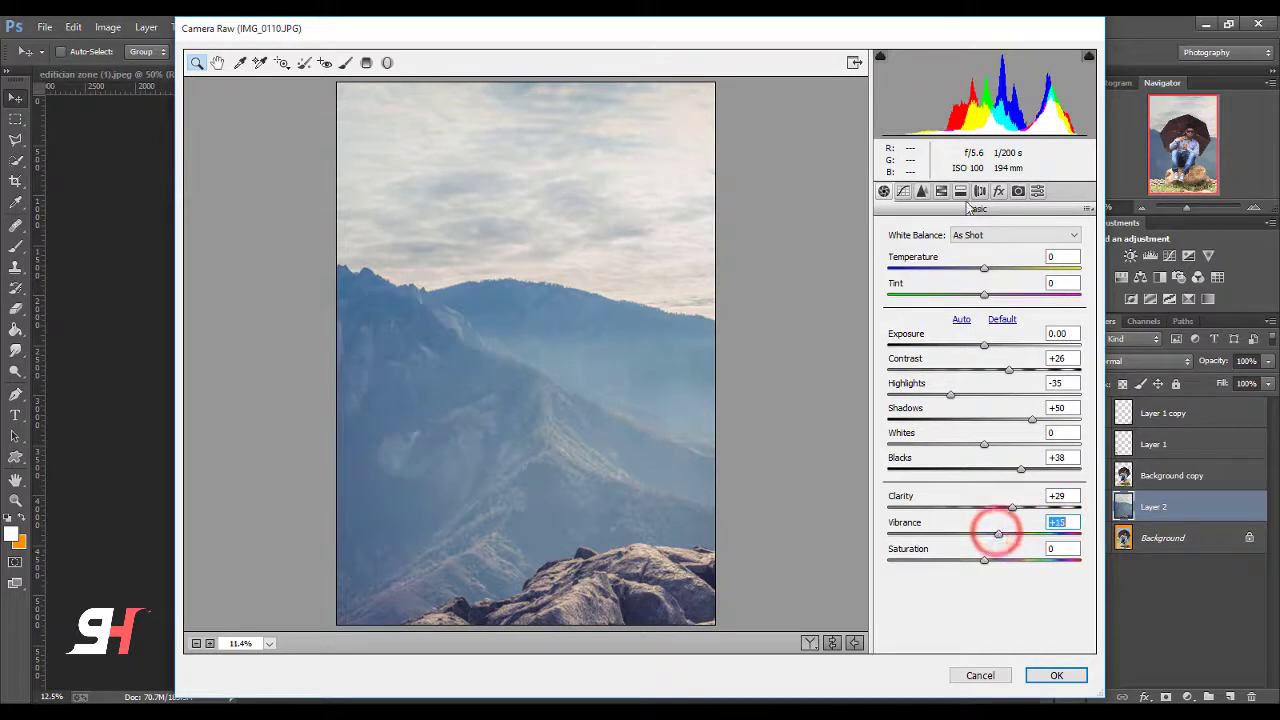
Step: Shift Aquas hue to +61, reset Blues luminance to 0, adjust the vignette and apply
left_click(941, 191)
mouse_move(998, 410)
left_mouse_down()
mouse_move(1030, 412)
mouse_move(997, 437)
mouse_move(958, 437)
mouse_move(1003, 434)
left_mouse_up()
left_click(928, 253)
left_click(890, 253)
left_click(979, 253)
double_click(1003, 437)
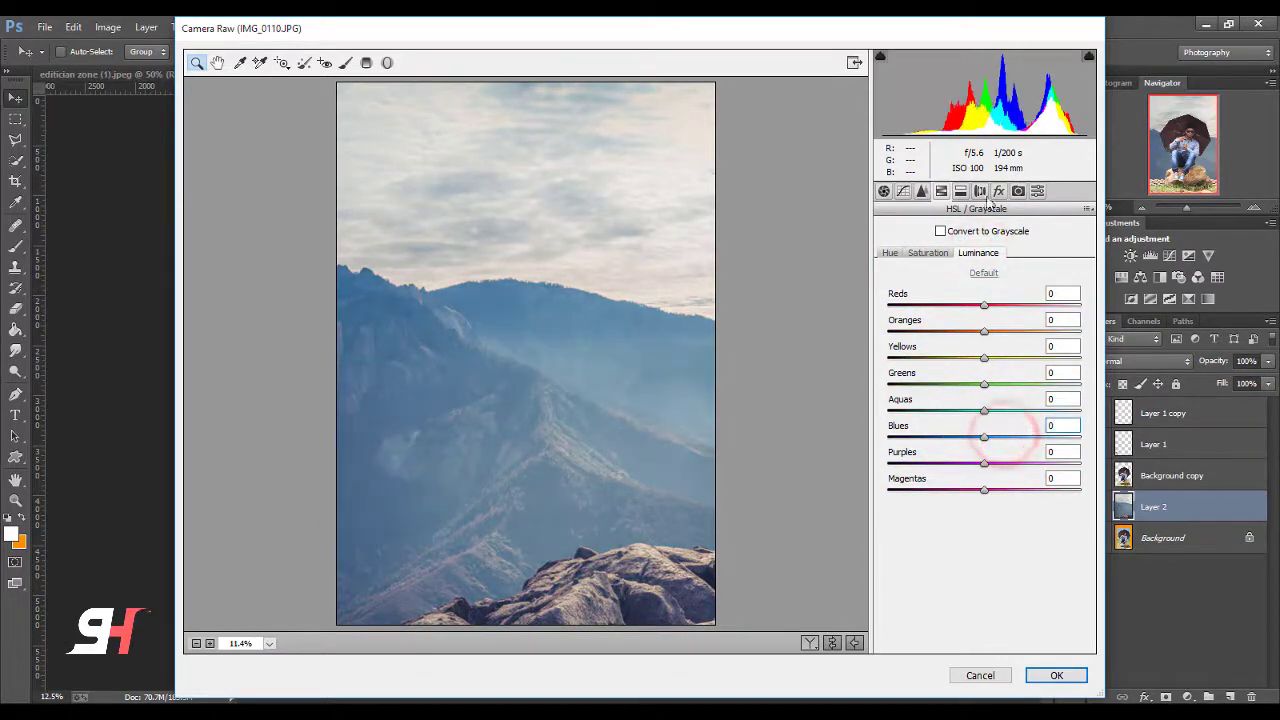
left_click(998, 191)
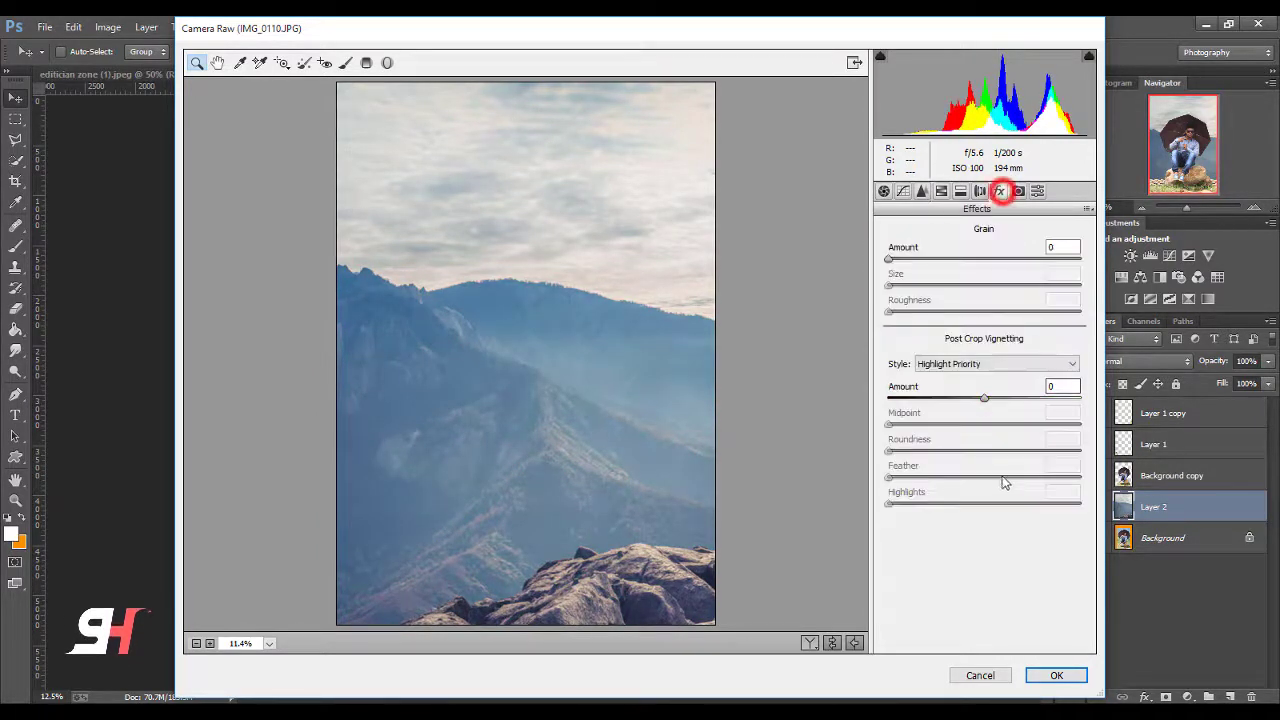
left_click_drag(984, 398, 975, 398)
left_click(1062, 677)
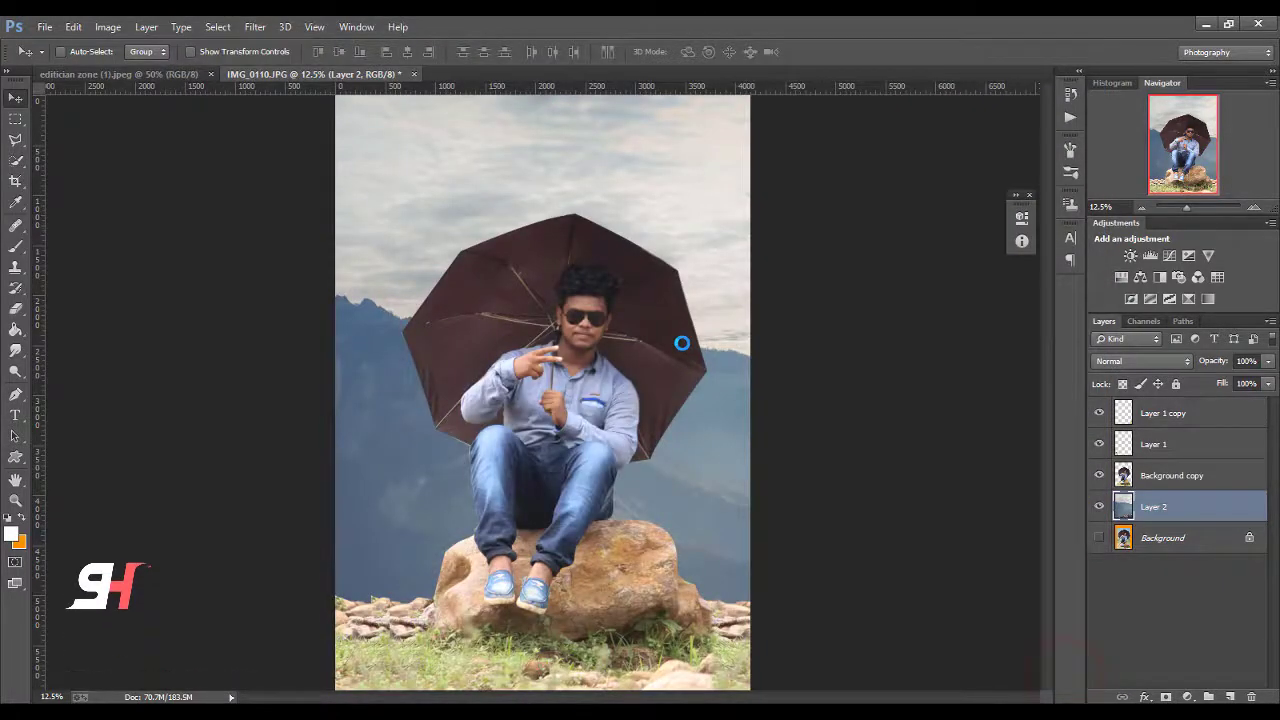
Step: Merge Background copy, Layer 1 and Layer 1 copy into a single Layer 1 copy
key("ctrl+plus")
scroll(700, 400, "down", 3)
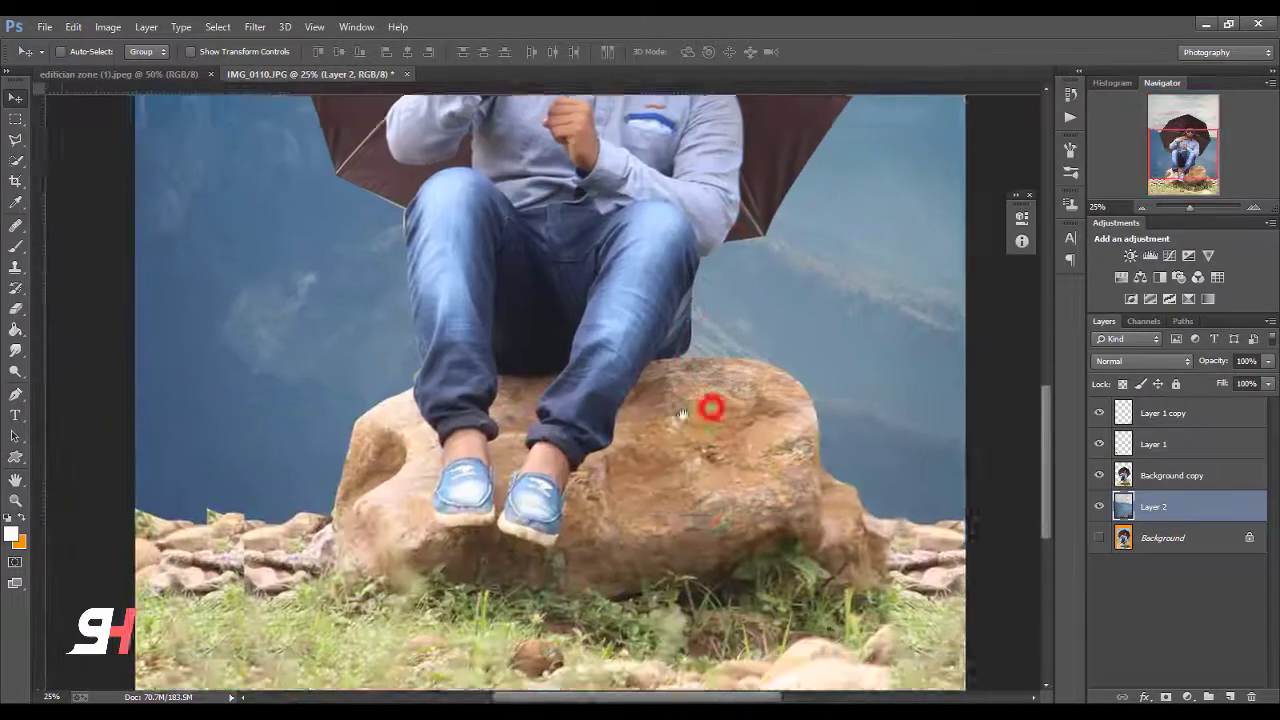
key("ctrl+minus")
key("ctrl+minus")
key("ctrl+minus")
left_click(1147, 475)
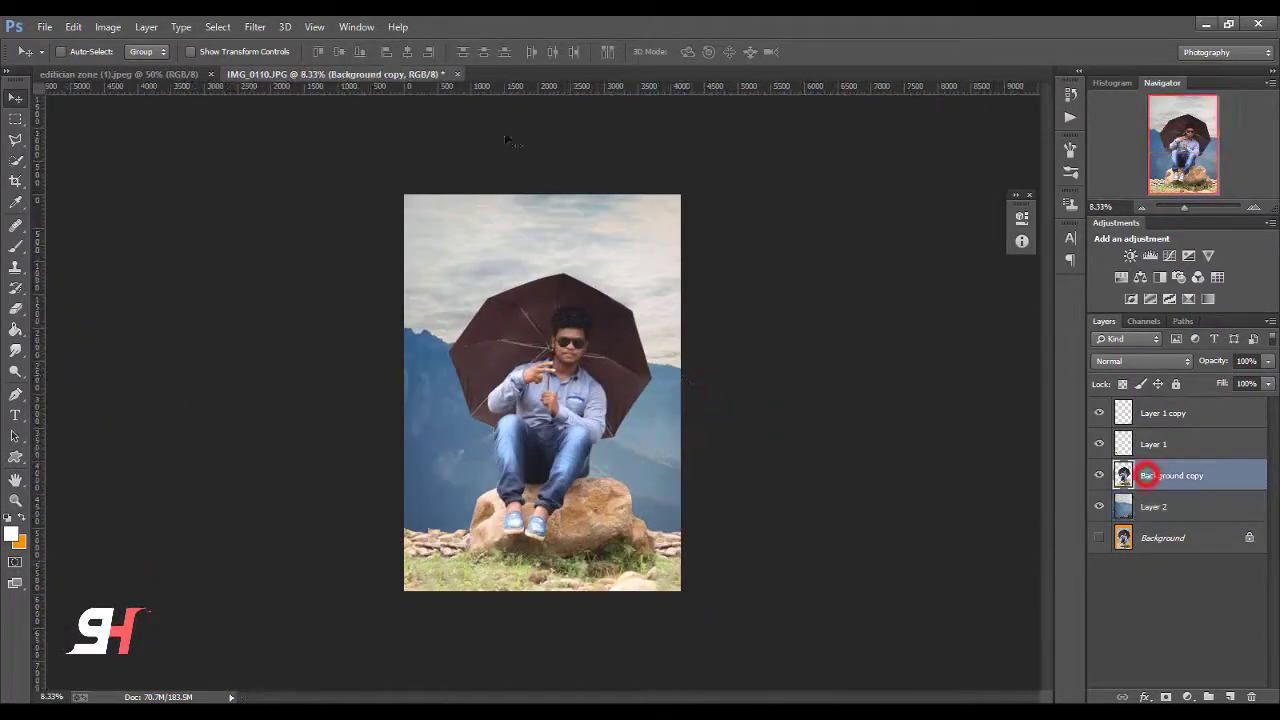
left_click(256, 27)
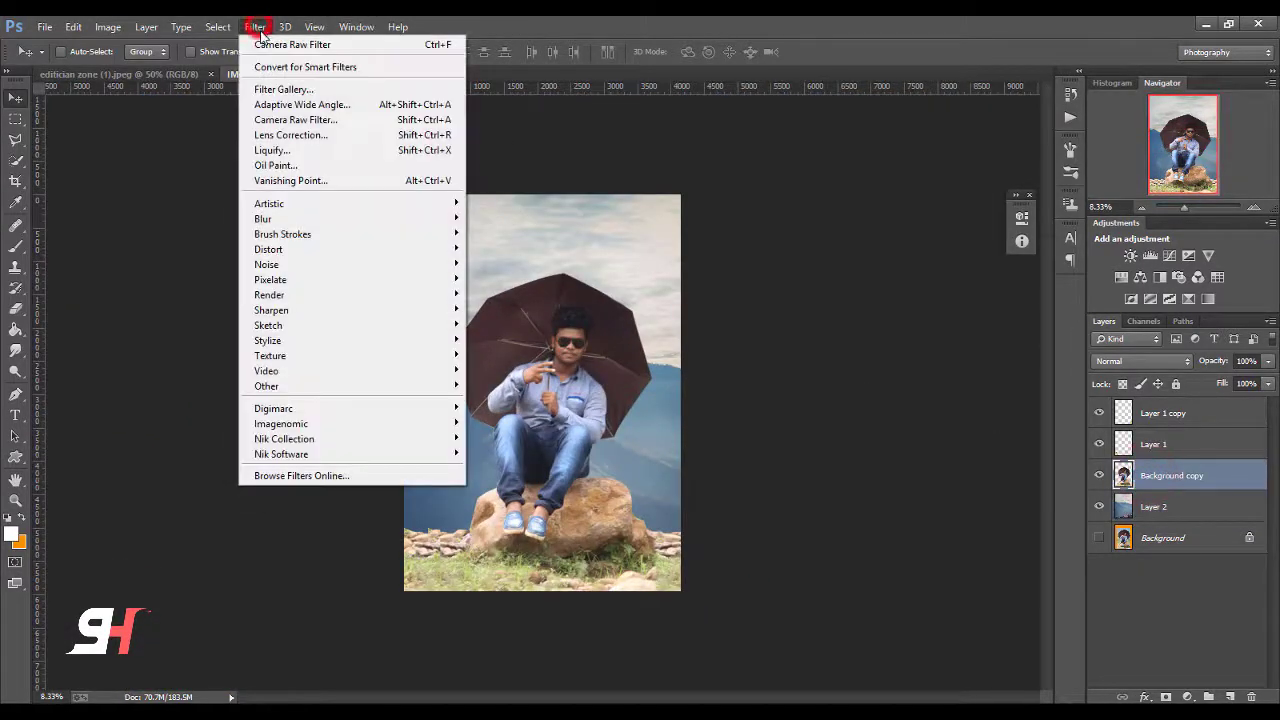
left_click(1181, 450)
left_click(1163, 476, "ctrl")
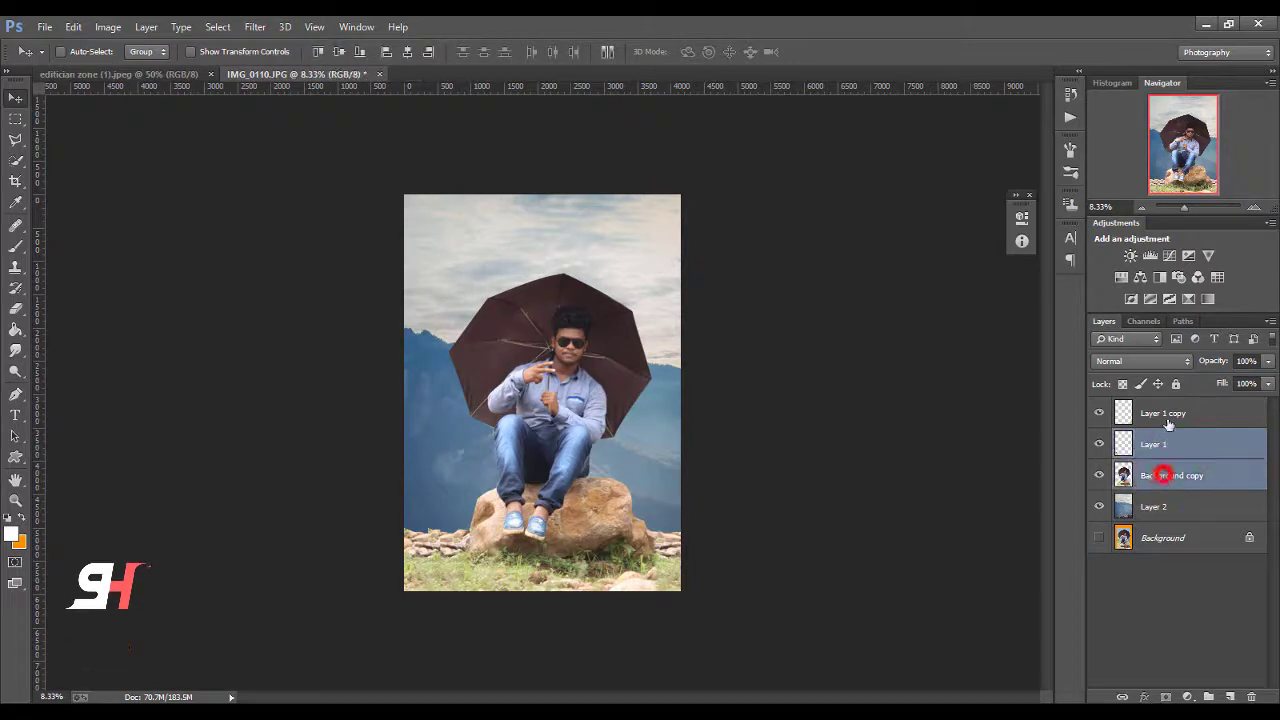
left_click(1170, 414, "ctrl")
right_click(1167, 418)
left_click(1013, 450)
Step: Nudge the merged man-and-rock layer slightly left, then a touch back right
key("ctrl+plus")
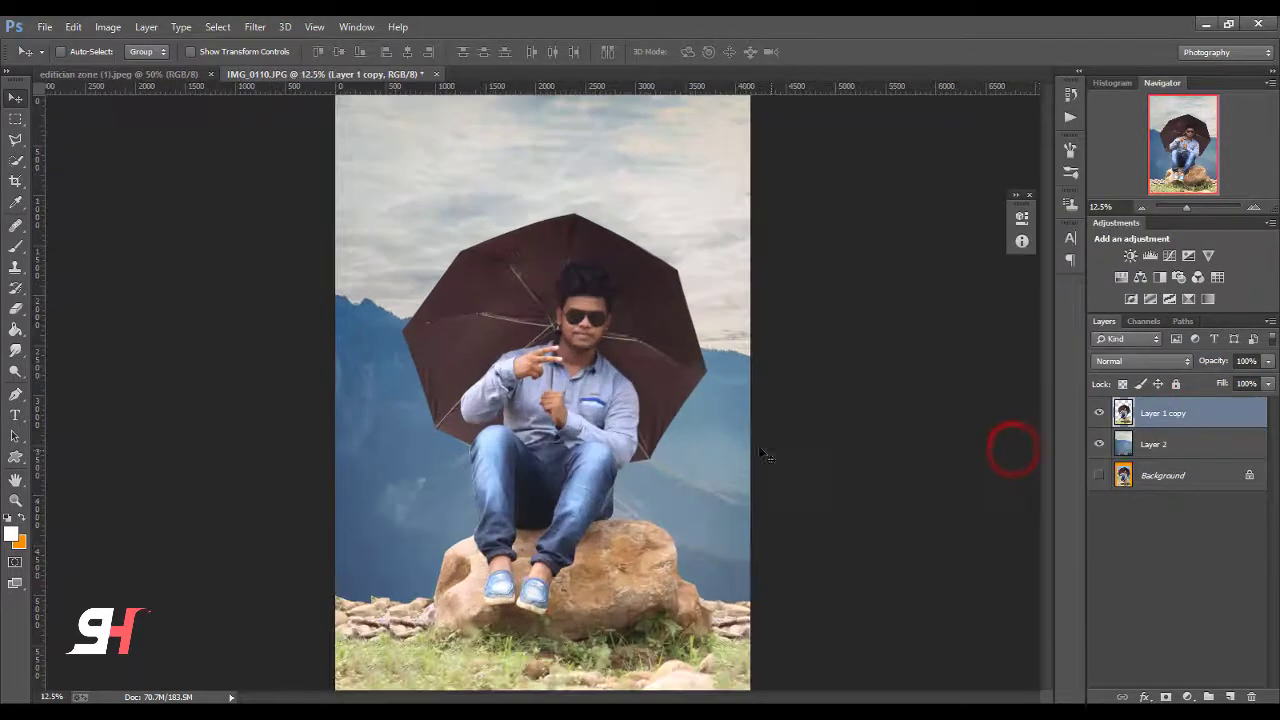
left_click_drag(822, 480, 818, 478)
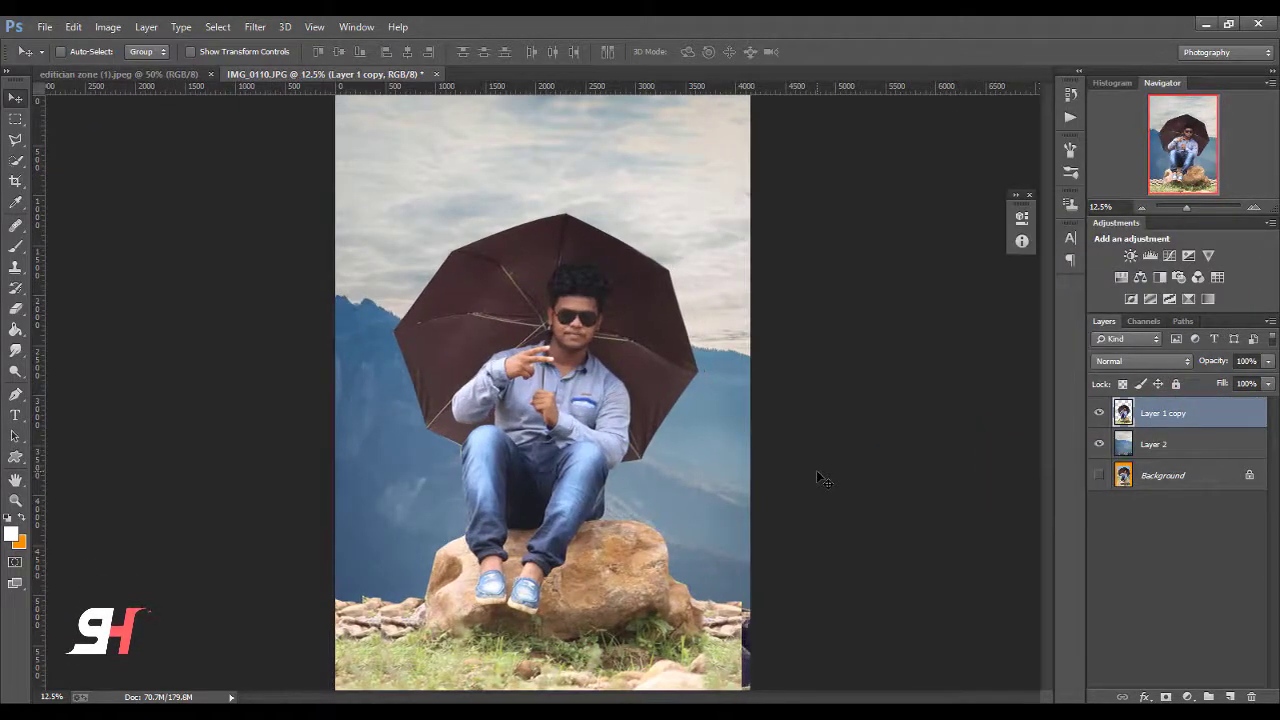
key("shift+Right")
key("shift+Right")
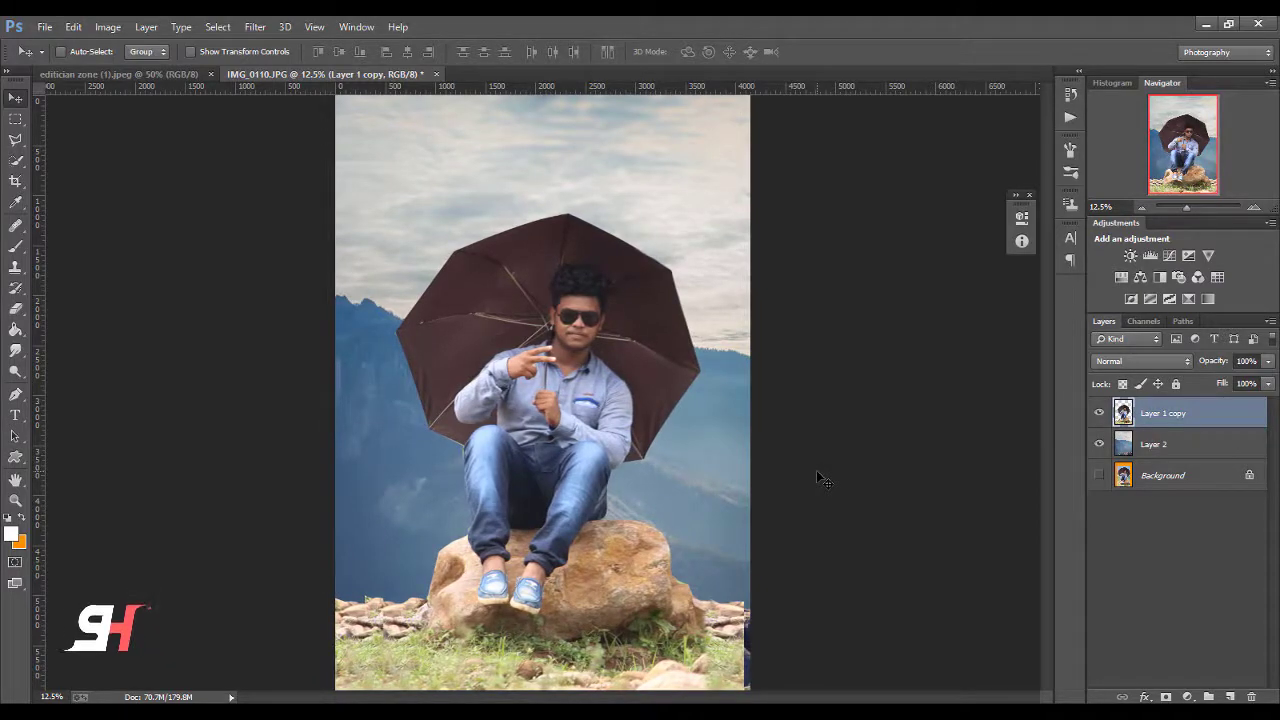
Step: Copy the grass strip at the bottom-right edge onto its own new layer
key("ctrl+plus")
key("ctrl+plus")
key("ctrl+plus")
left_click_drag(818, 478, 749, 471)
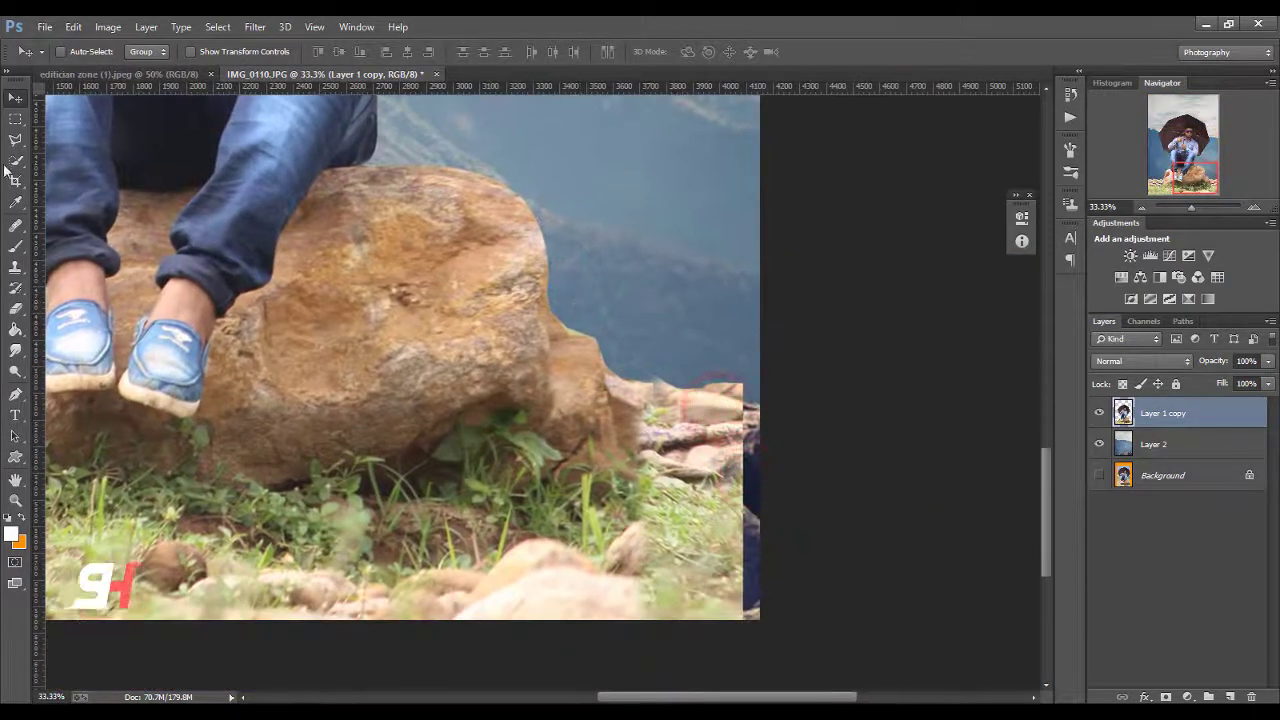
left_click(15, 119)
left_click_drag(702, 373, 786, 622)
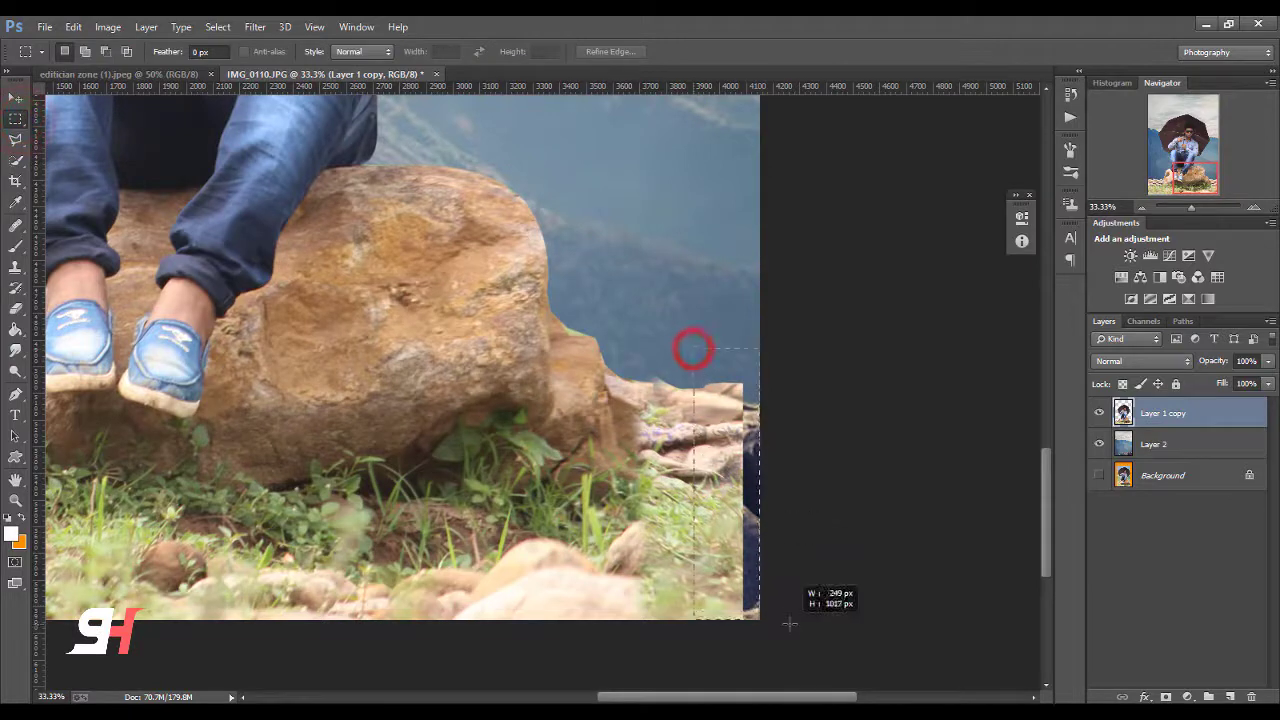
right_click(733, 490)
left_click(792, 284)
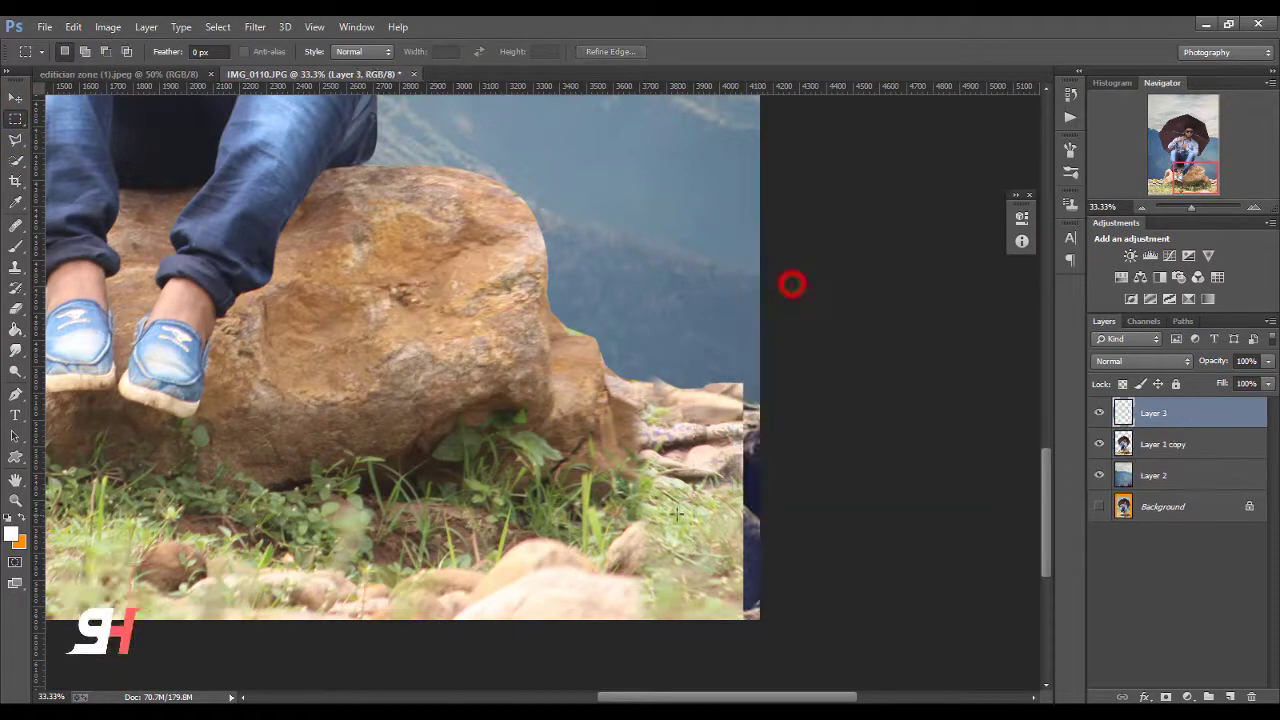
Step: Nudge the copied grass strip right over the dark edge and erase it with a smaller eraser
left_click(14, 94)
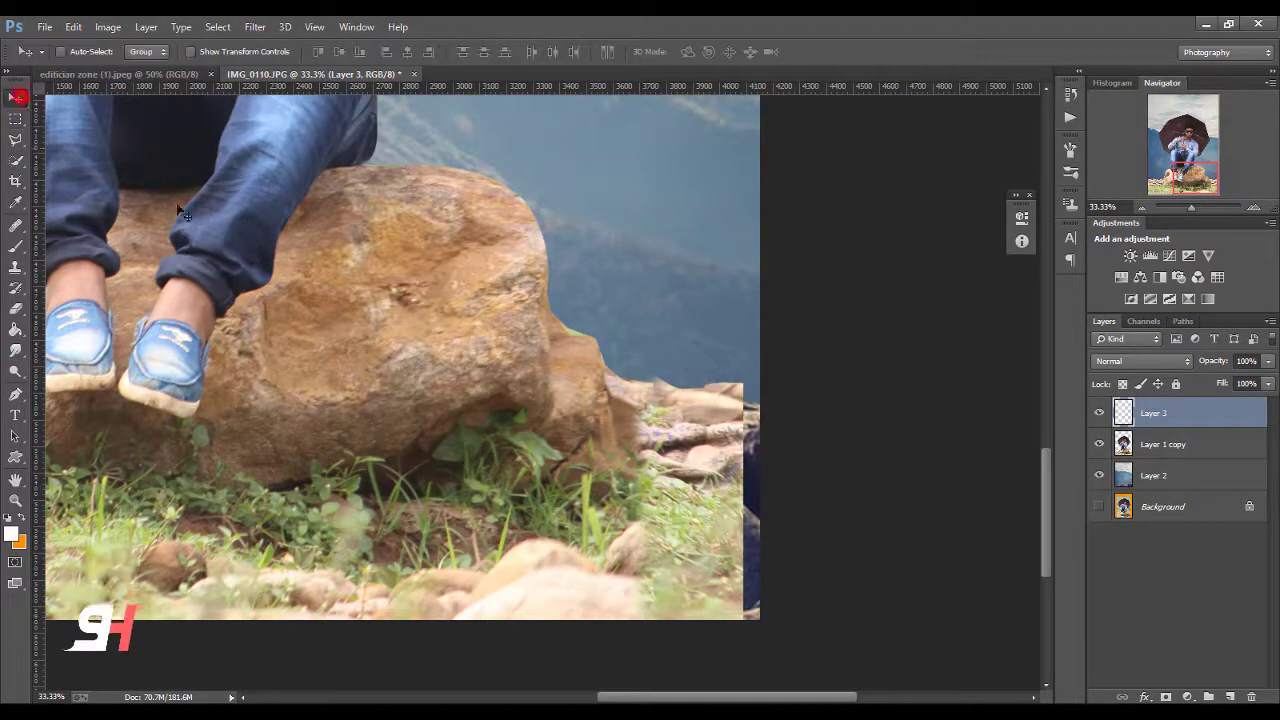
key("shift+Right")
key("shift+Right")
key("shift+Right")
key("shift+Right")
key("shift+Right")
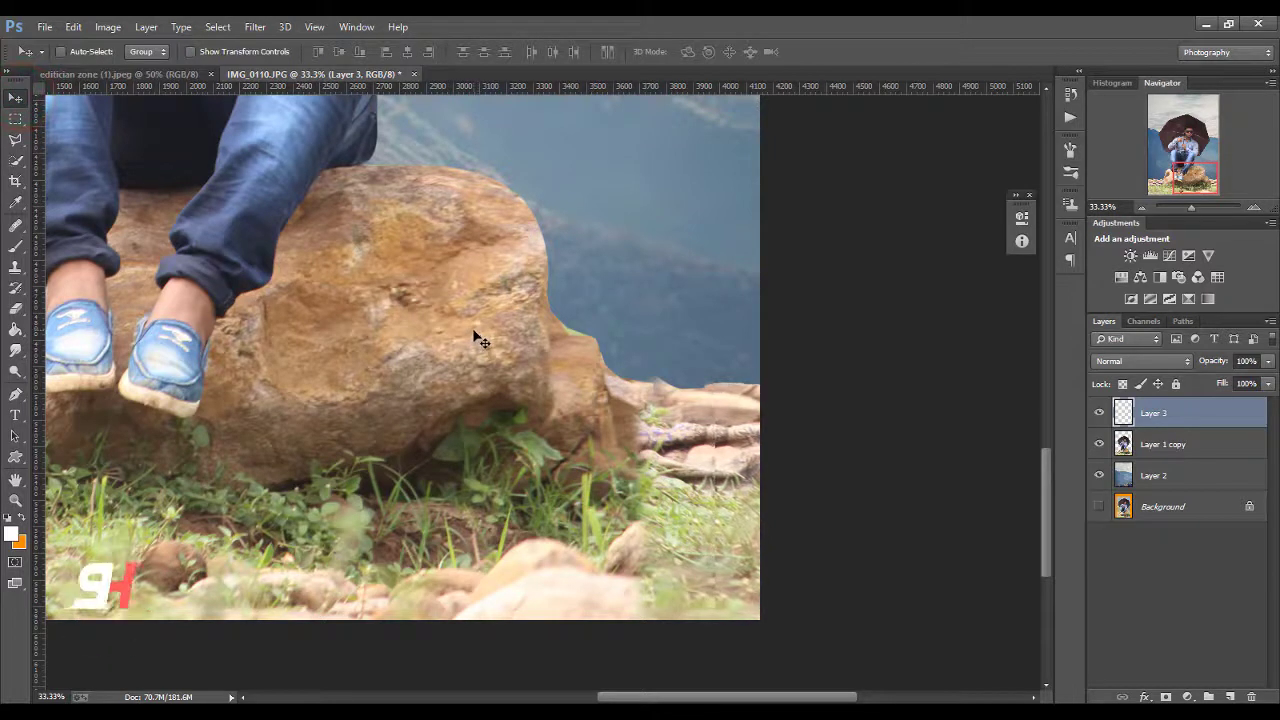
left_click(15, 301)
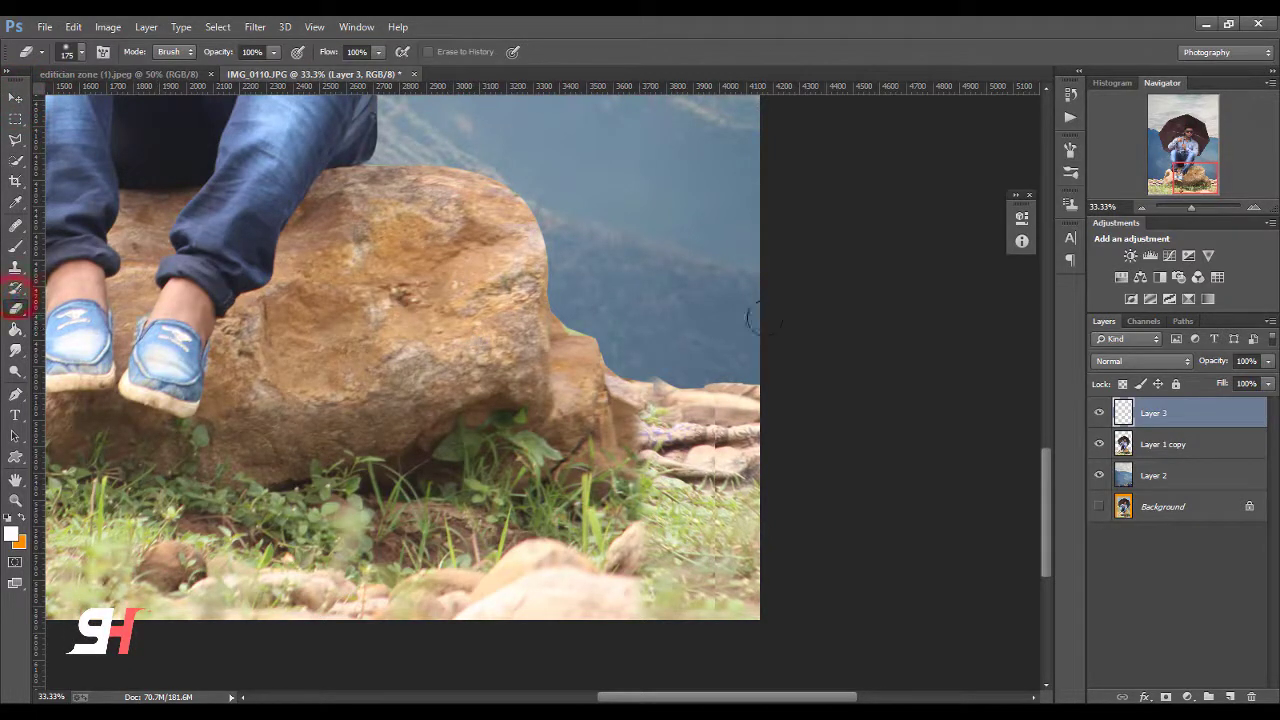
key("bracketleft")
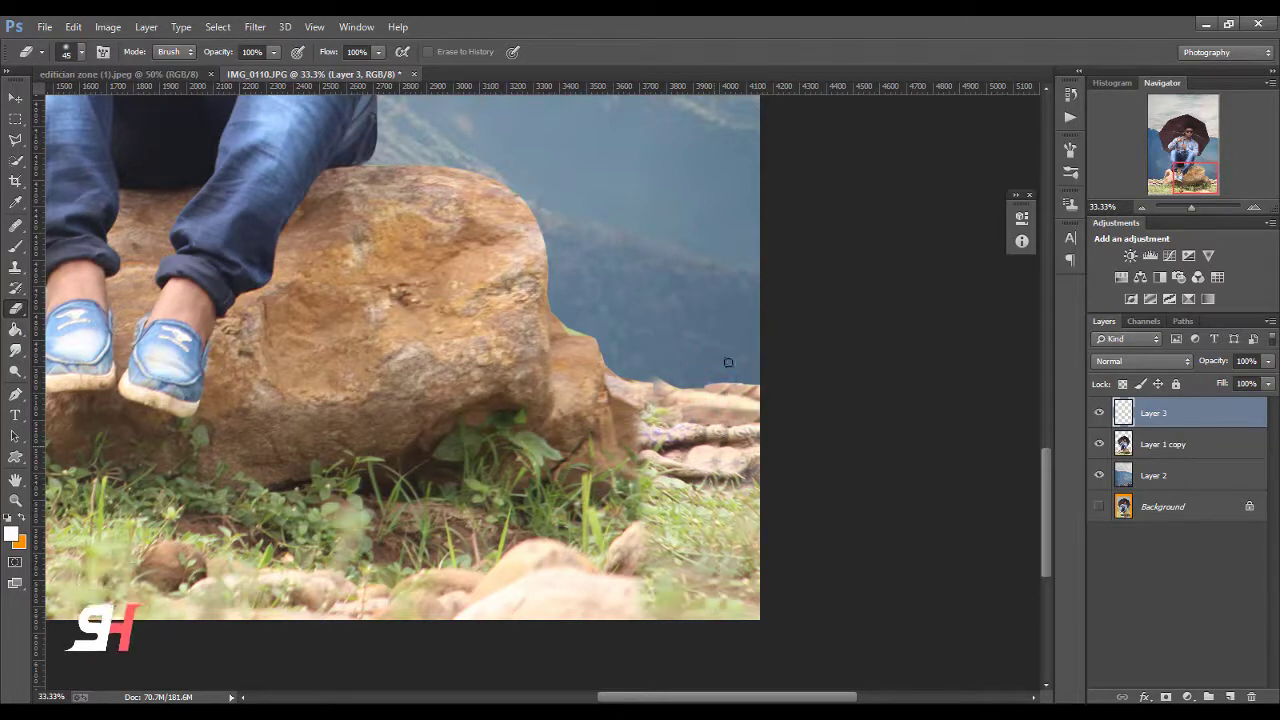
key("ctrl+0")
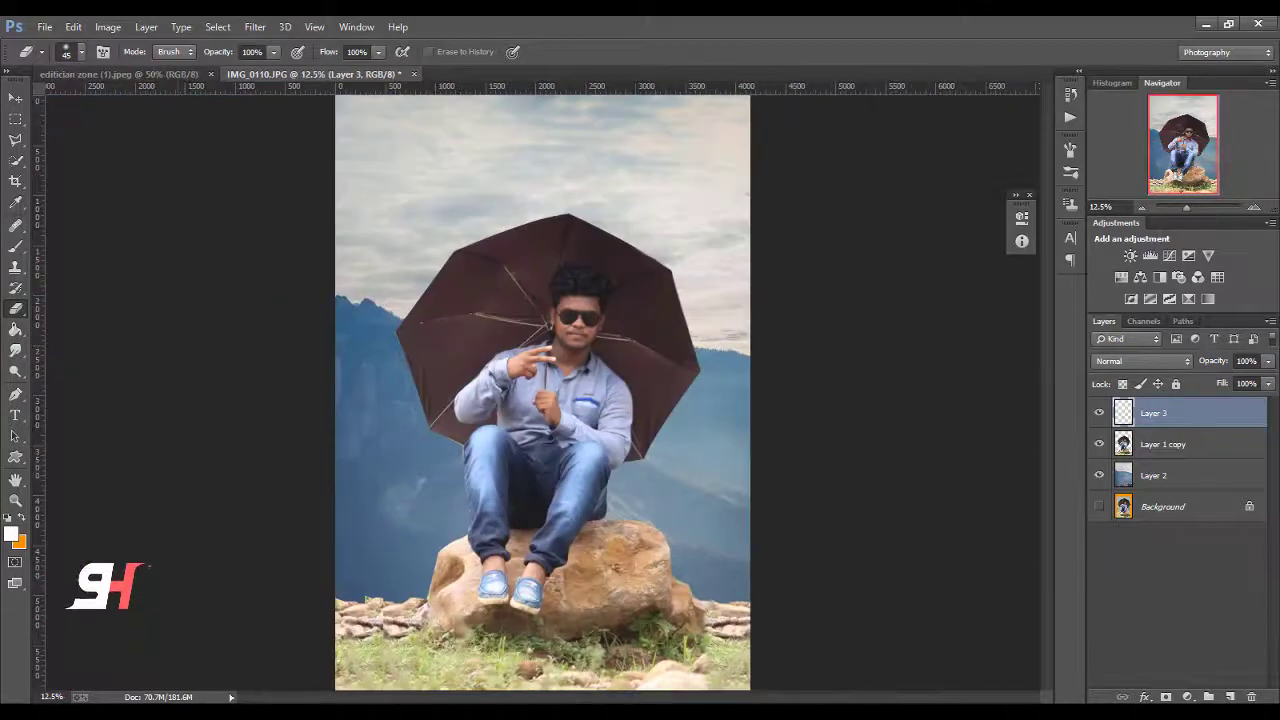
left_click(14, 97)
key("ctrl+minus")
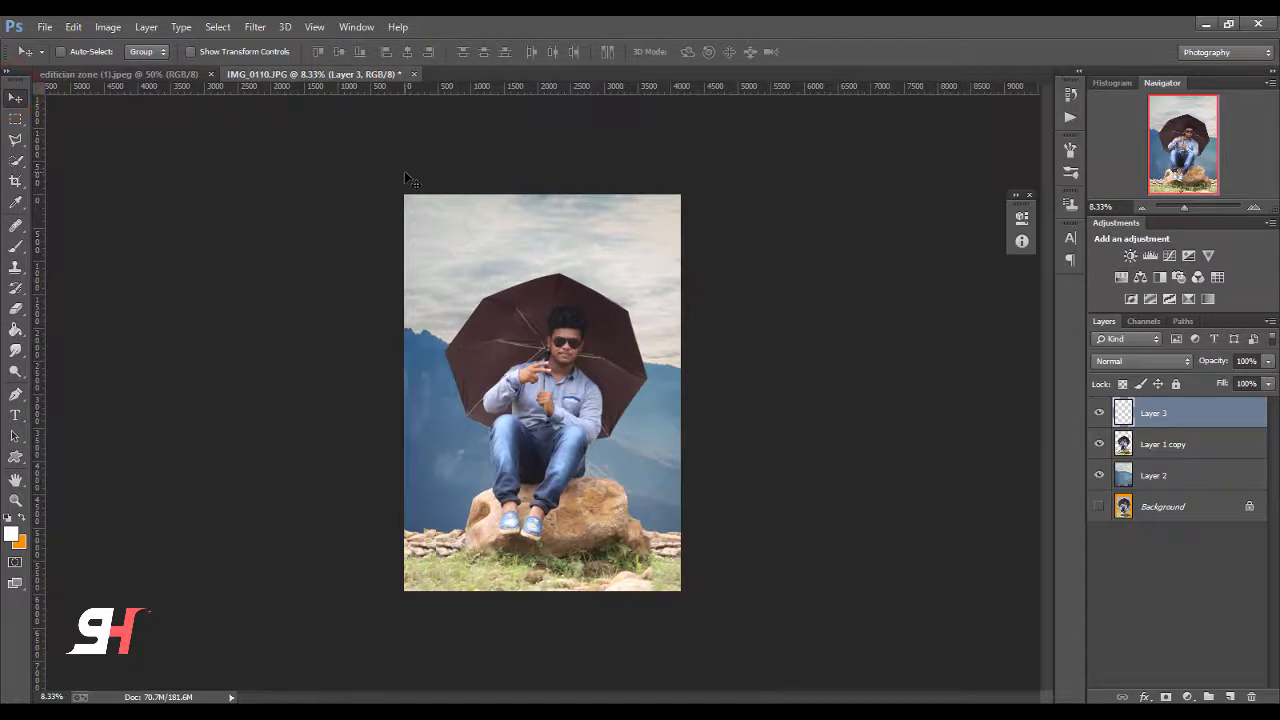
Step: Merge Layer 1 copy down into Layer 3 and duplicate it as Layer 3 copy
left_click(1172, 447)
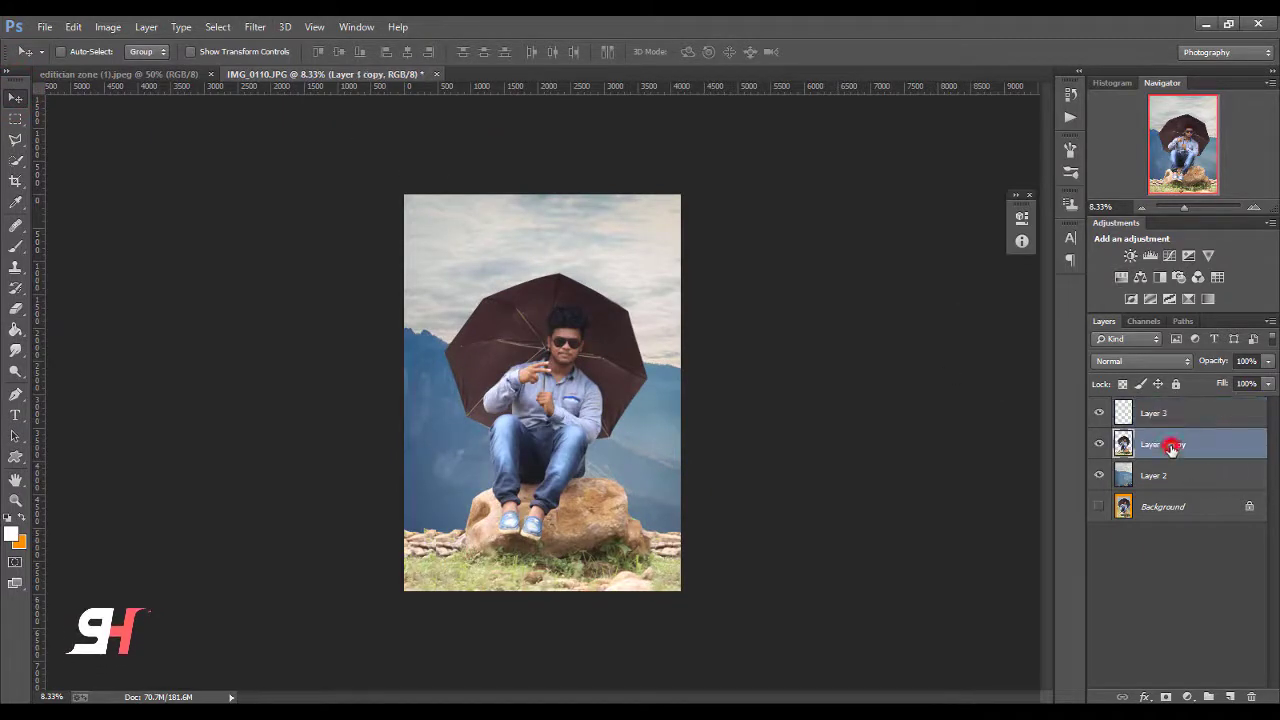
right_click(1168, 432)
left_click(1019, 451)
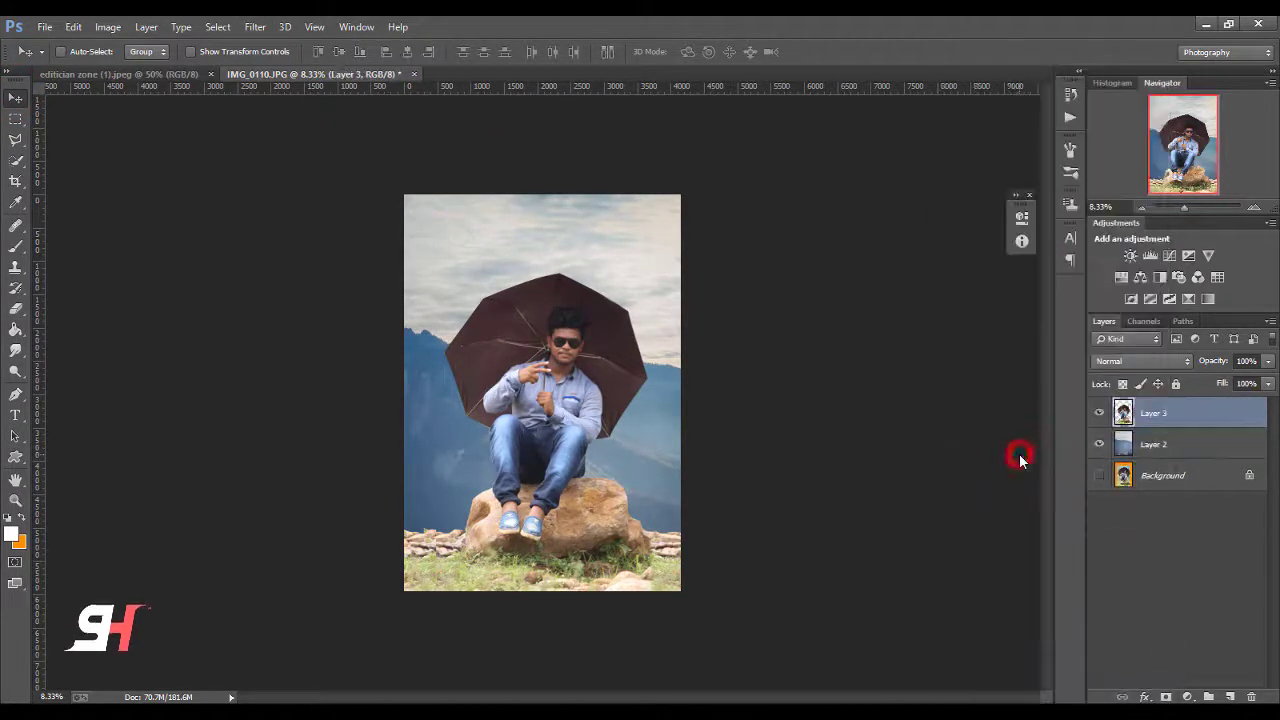
key("ctrl+j")
left_click(255, 27)
Step: In Camera Raw, lift Shadows to +74 and Clarity to +38, and nudge vibrance, blacks and whites
left_click(265, 117)
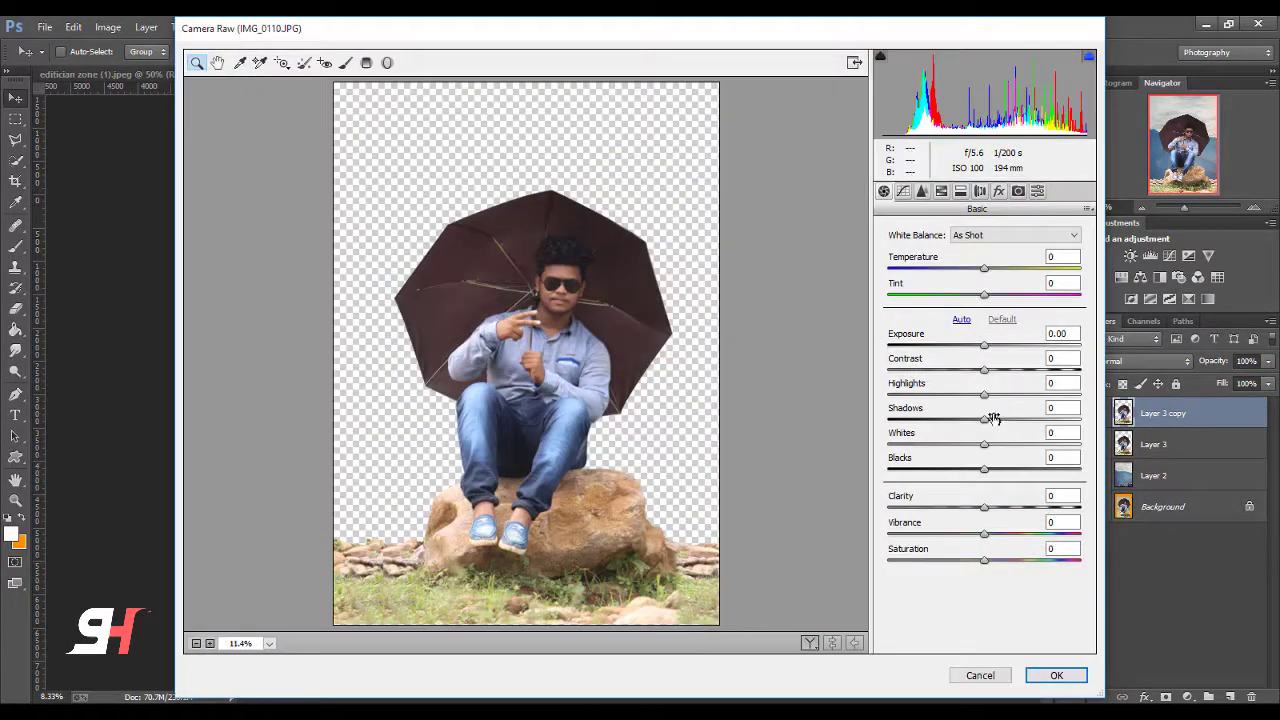
left_click_drag(1001, 414, 1059, 420)
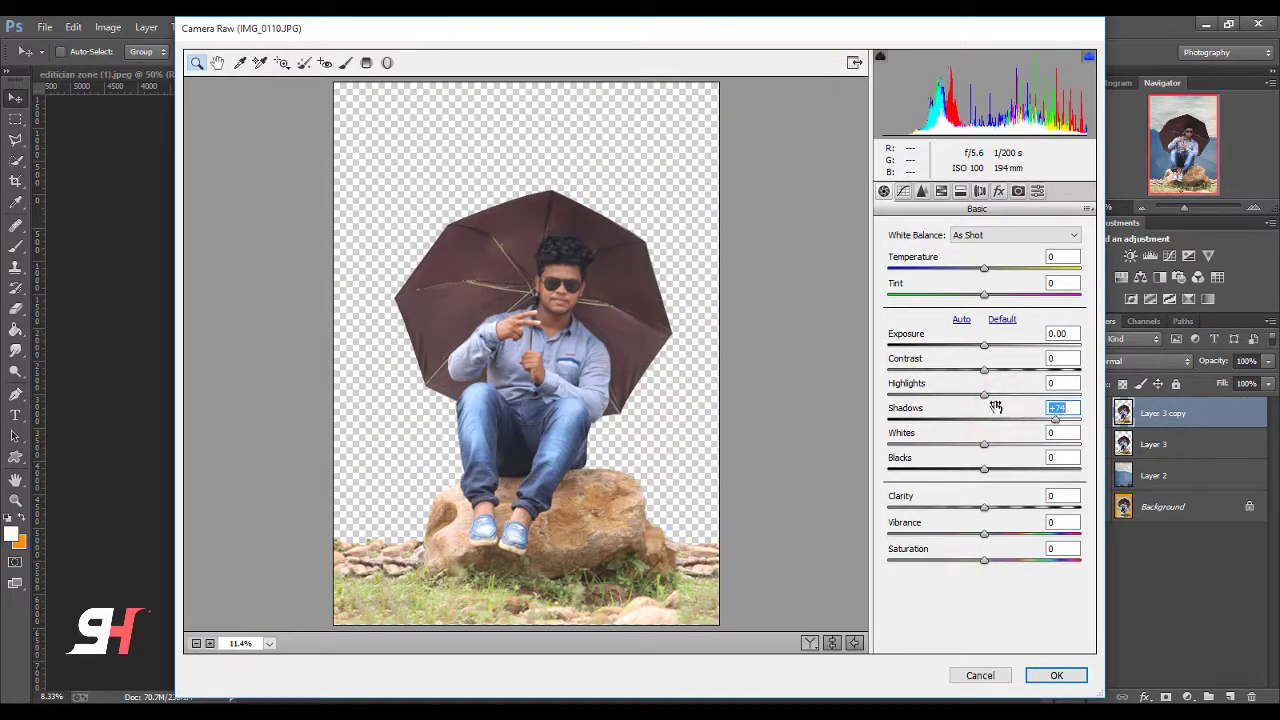
mouse_move(997, 510)
left_mouse_down()
mouse_move(1032, 514)
mouse_move(1021, 508)
left_mouse_up()
left_click(996, 532)
left_click(993, 467)
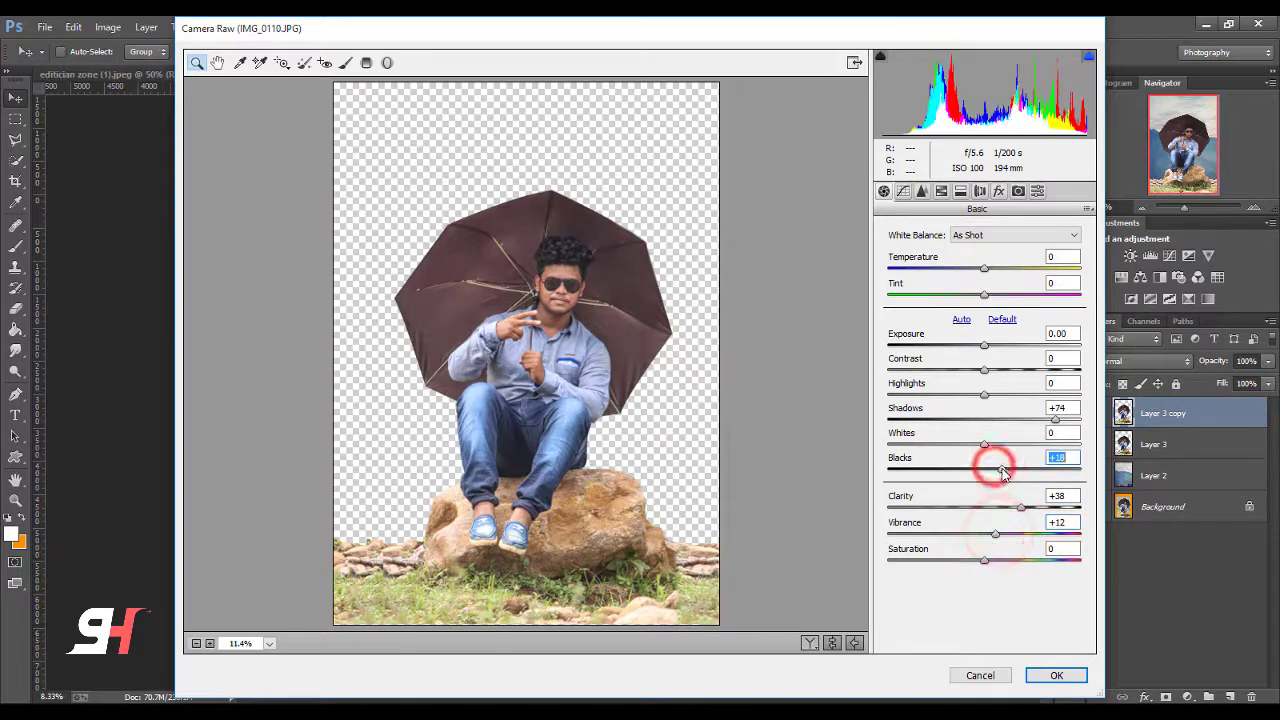
left_click(994, 442)
Step: Tweak the orange tones and make the jeans vivid blue with shifted hue and +58 saturation
left_click(940, 190)
left_click(1009, 328)
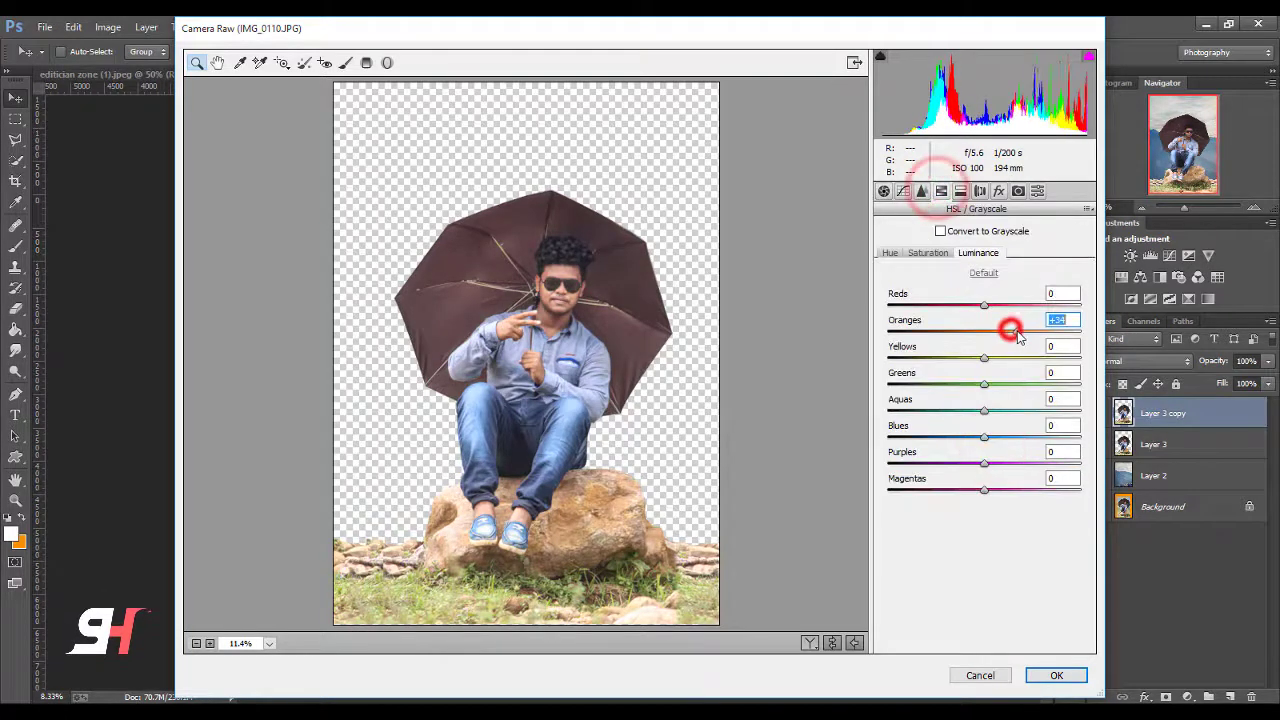
left_click(928, 253)
left_click(978, 331)
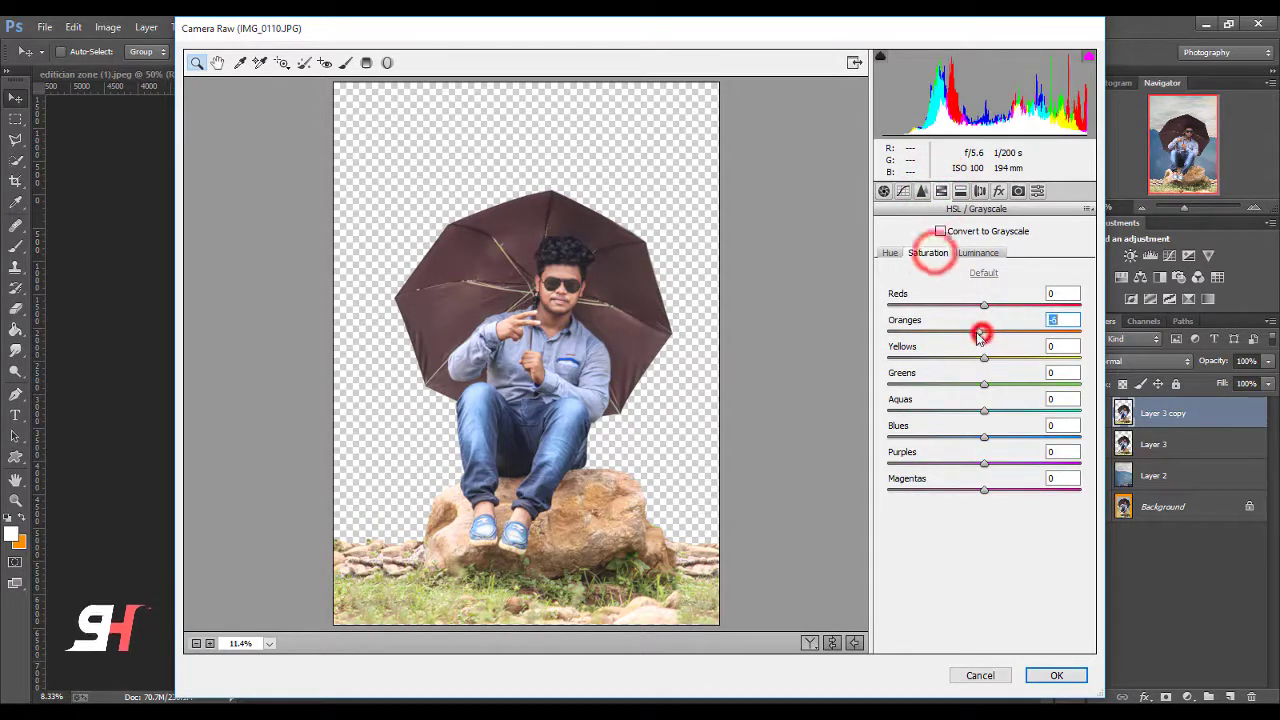
mouse_move(1005, 437)
left_mouse_down()
mouse_move(1025, 437)
mouse_move(962, 437)
left_mouse_up()
left_click(890, 253)
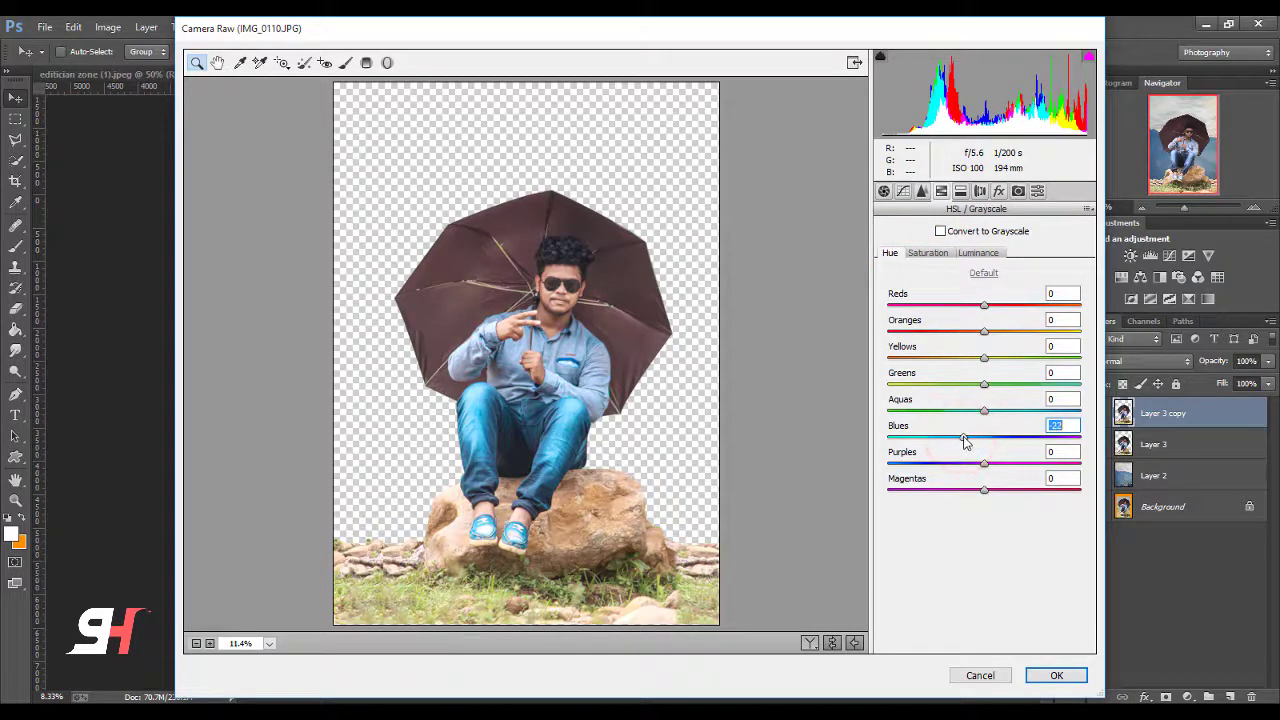
mouse_move(1092, 428)
left_mouse_down()
mouse_move(1008, 430)
mouse_move(1040, 437)
left_mouse_up()
left_click(928, 253)
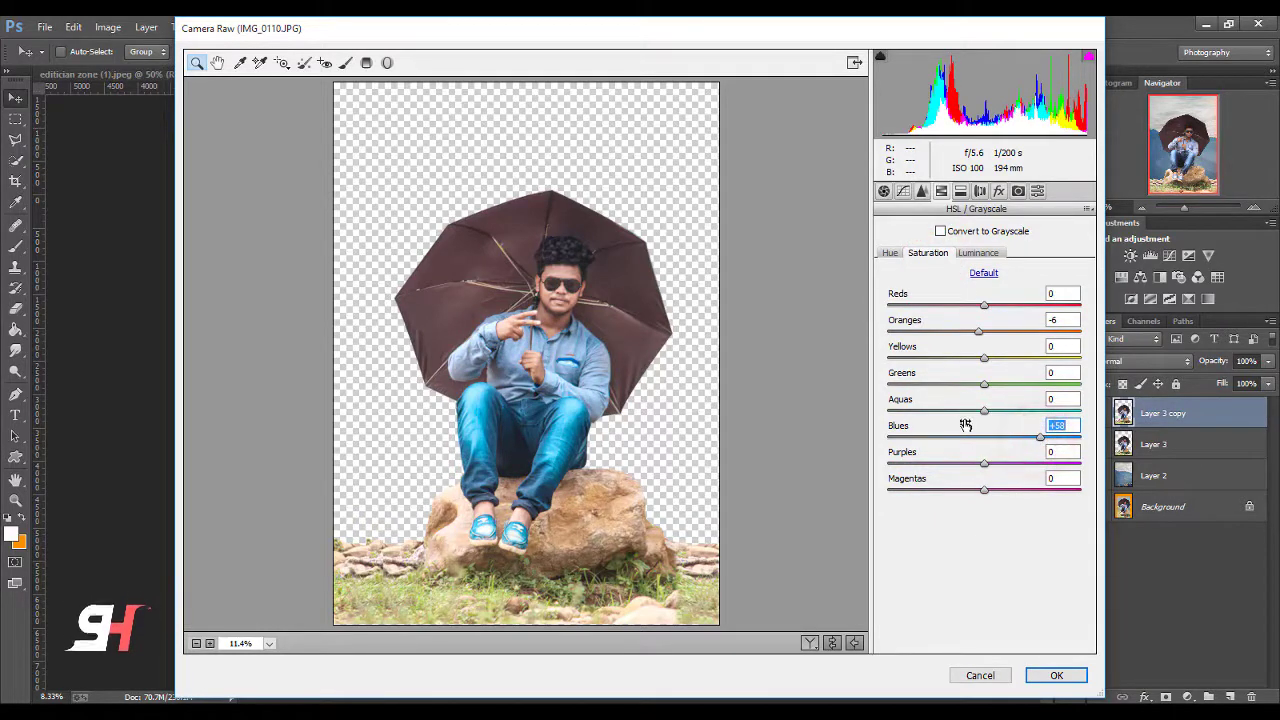
left_click(1072, 401)
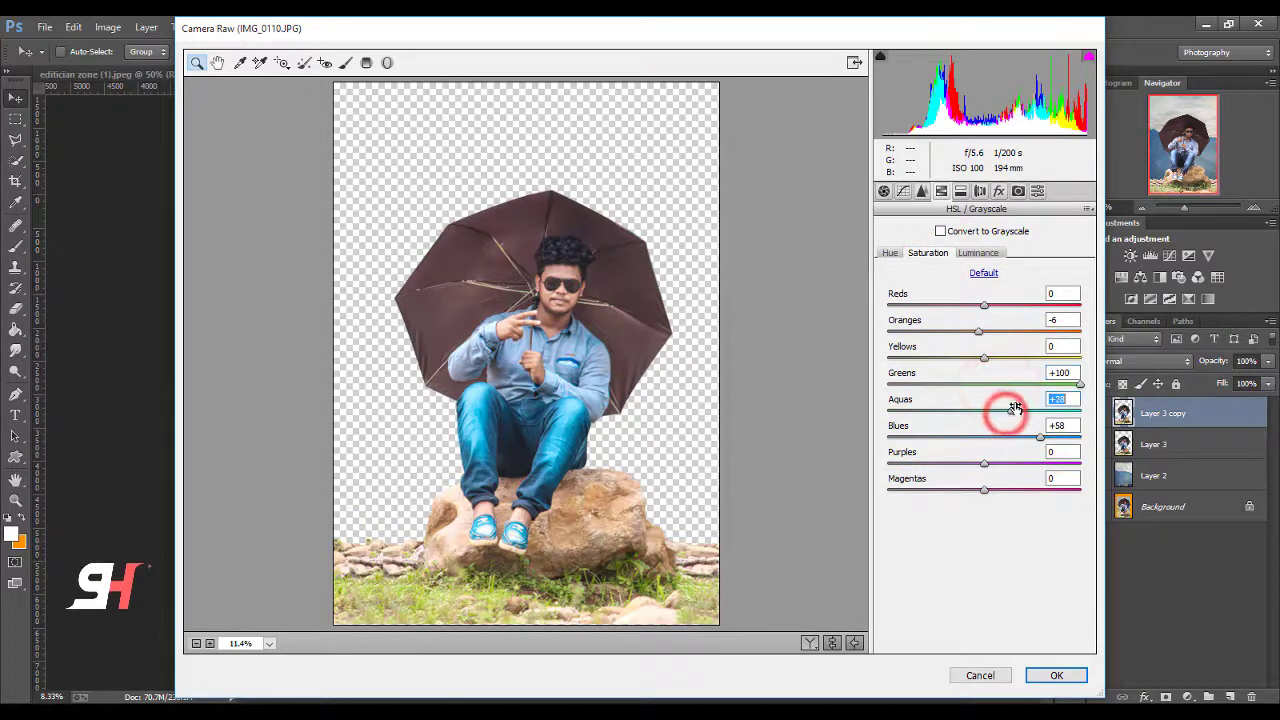
Step: Boost yellow saturation, shift green hue greener and brighten orange luminance for lighter skin
left_click_drag(1009, 357, 1066, 369)
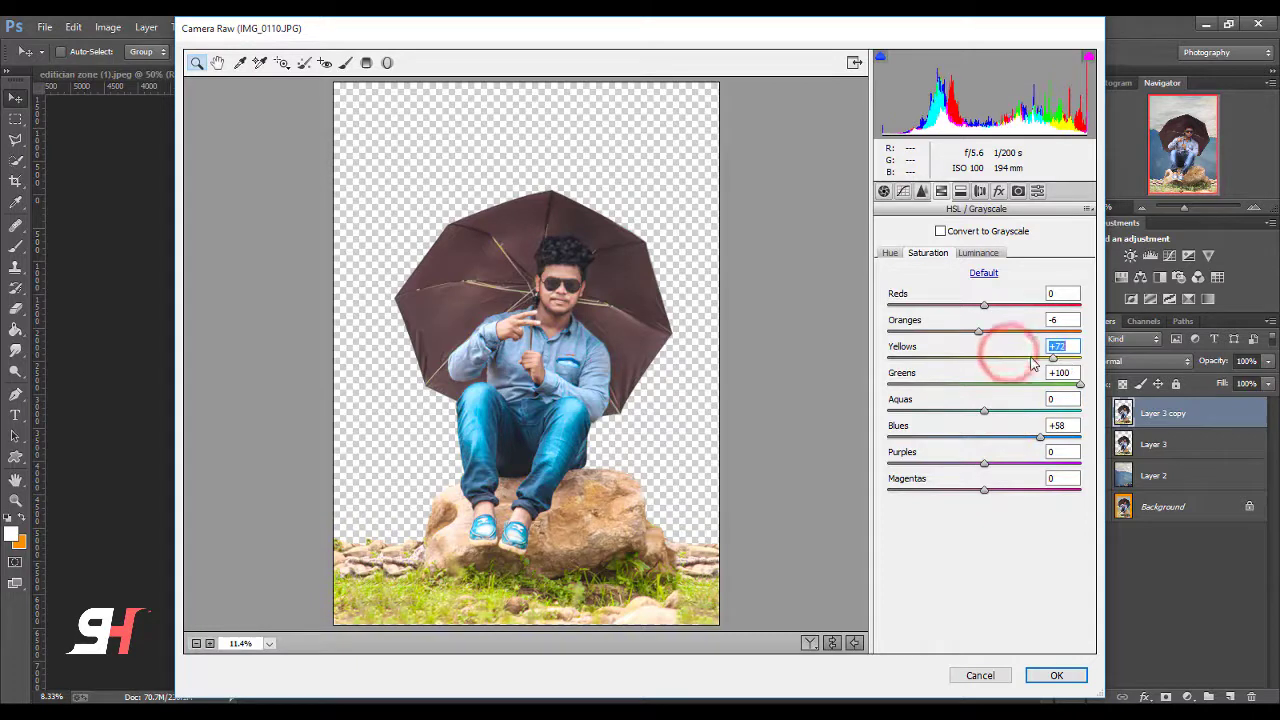
left_click(889, 253)
left_click_drag(984, 384, 1032, 384)
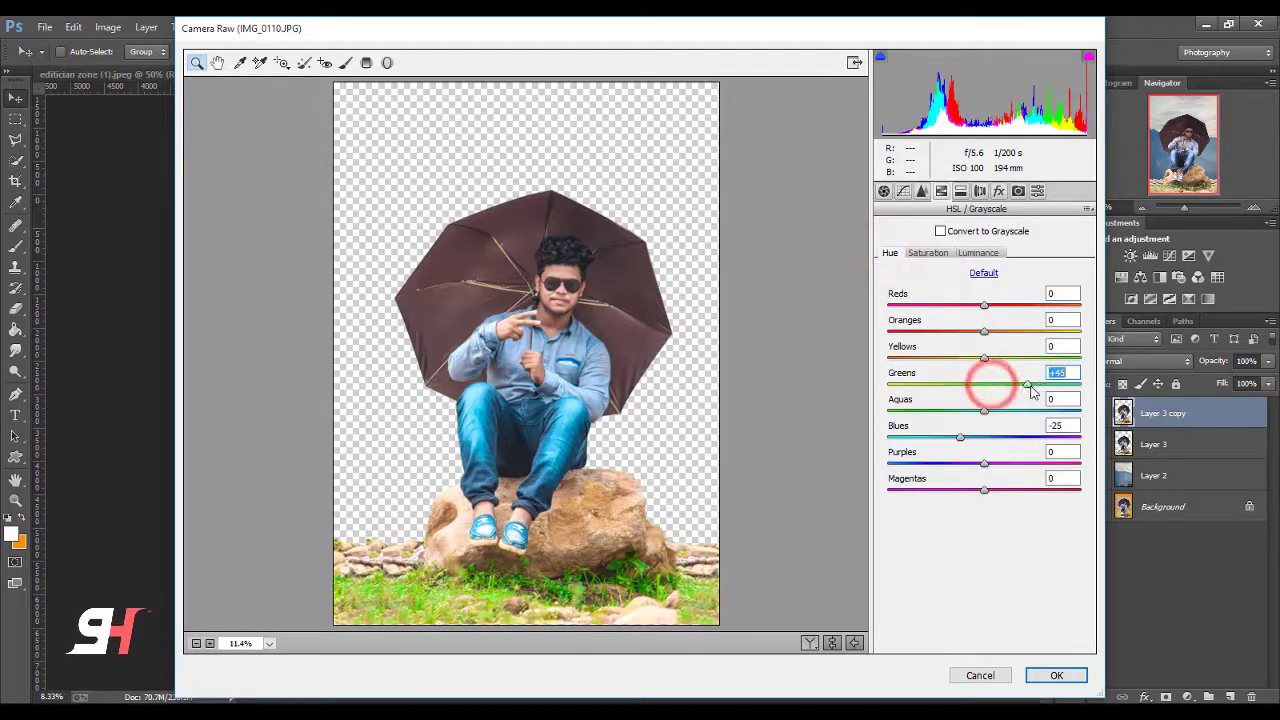
left_click(978, 253)
left_click_drag(984, 331, 1032, 331)
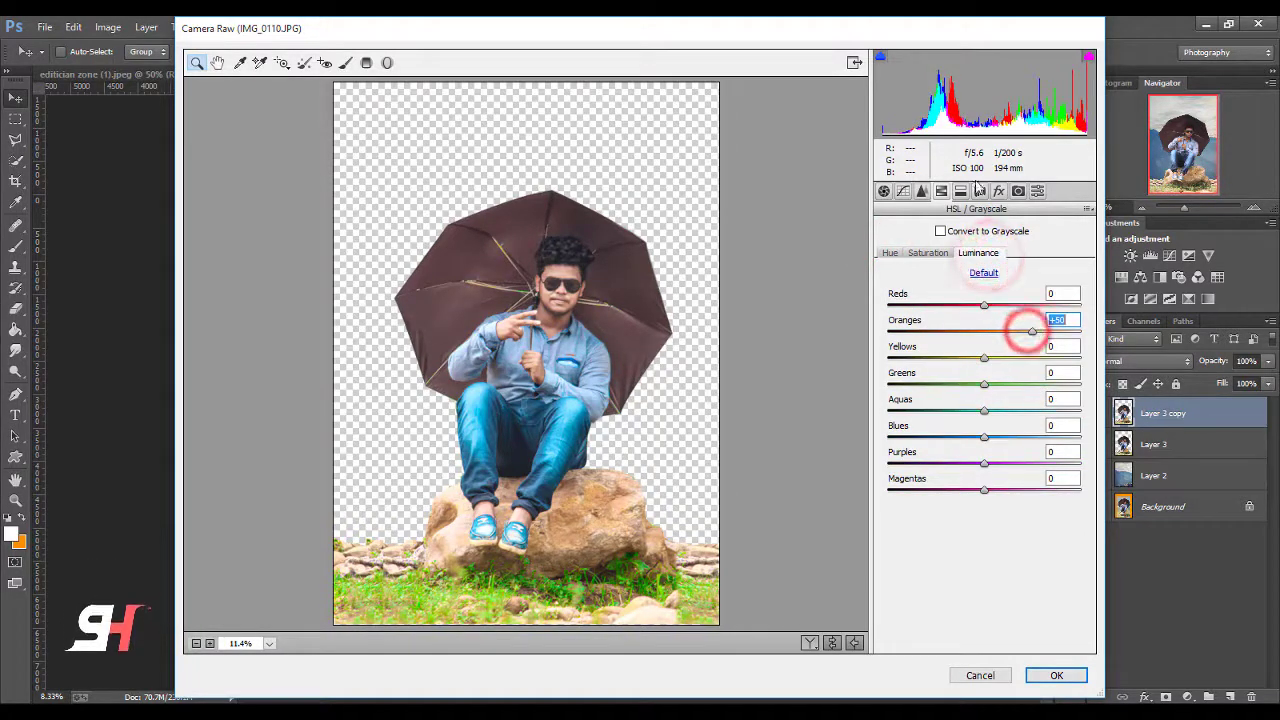
Step: Raise Highlights to +18 and Vibrance to +17, then apply the Camera Raw grade
left_click(884, 191)
left_click_drag(984, 395, 990, 395)
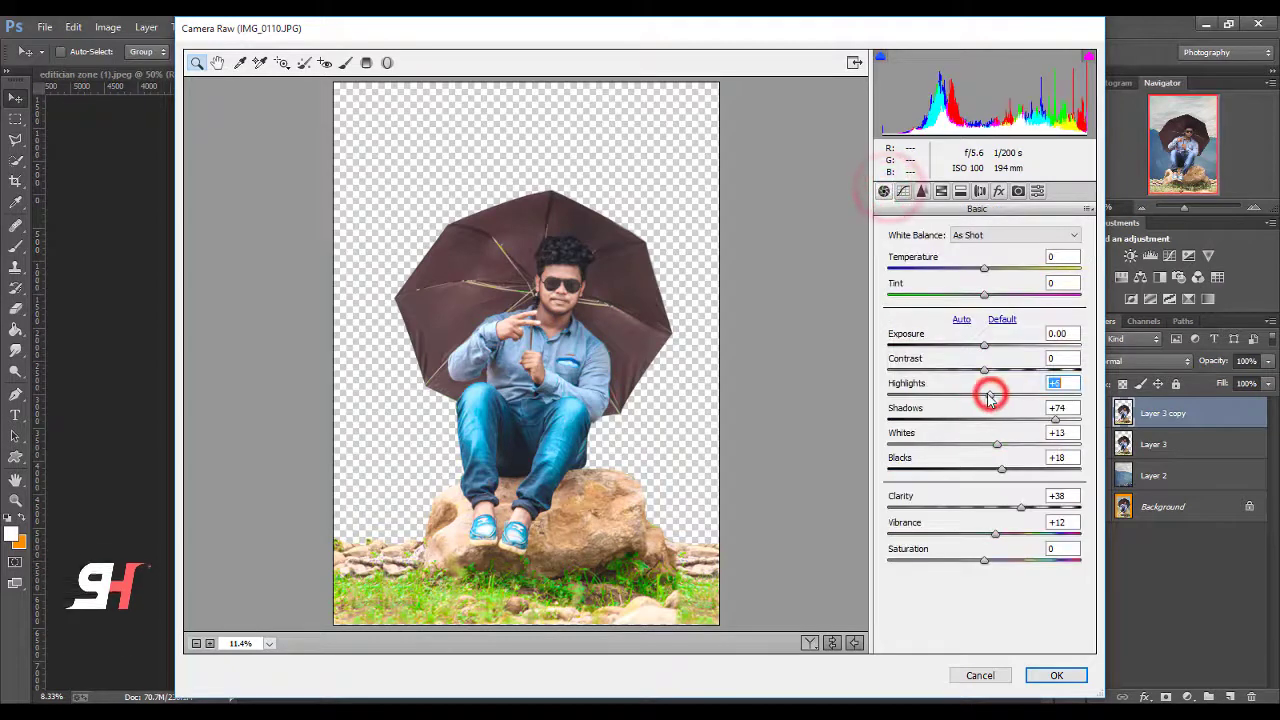
left_click_drag(995, 533, 1004, 533)
left_click(999, 394)
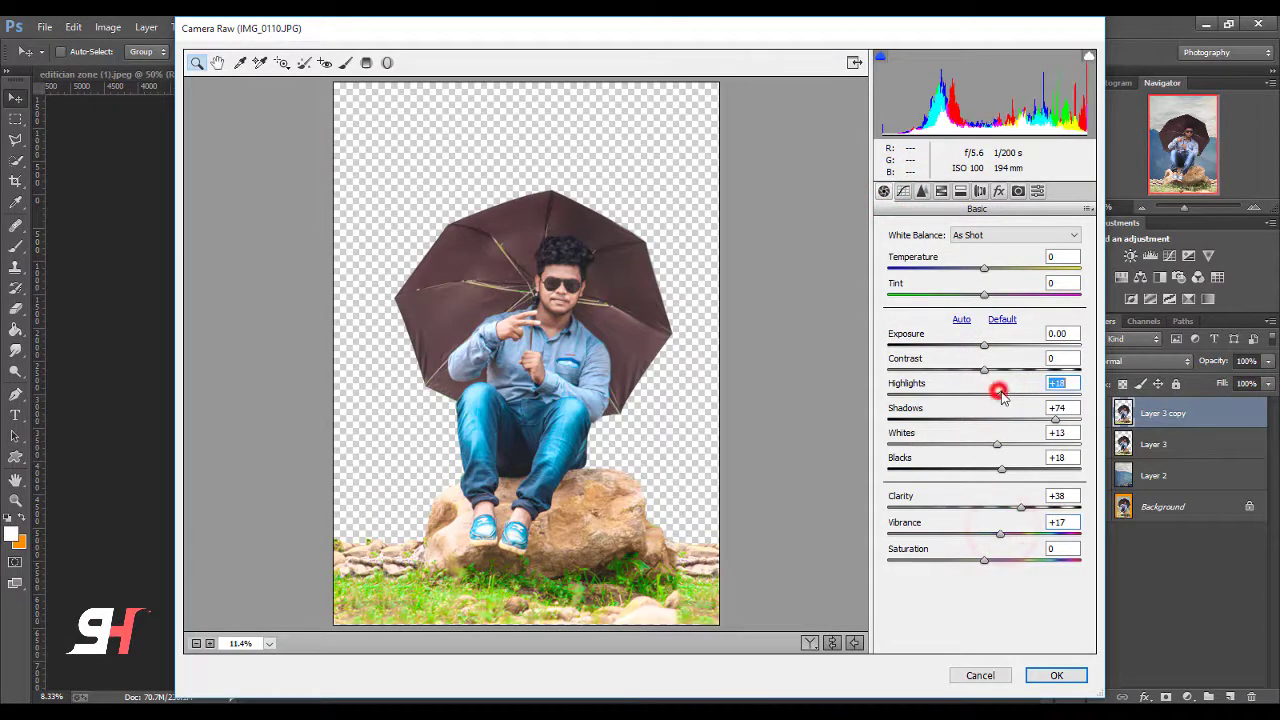
left_click(1056, 677)
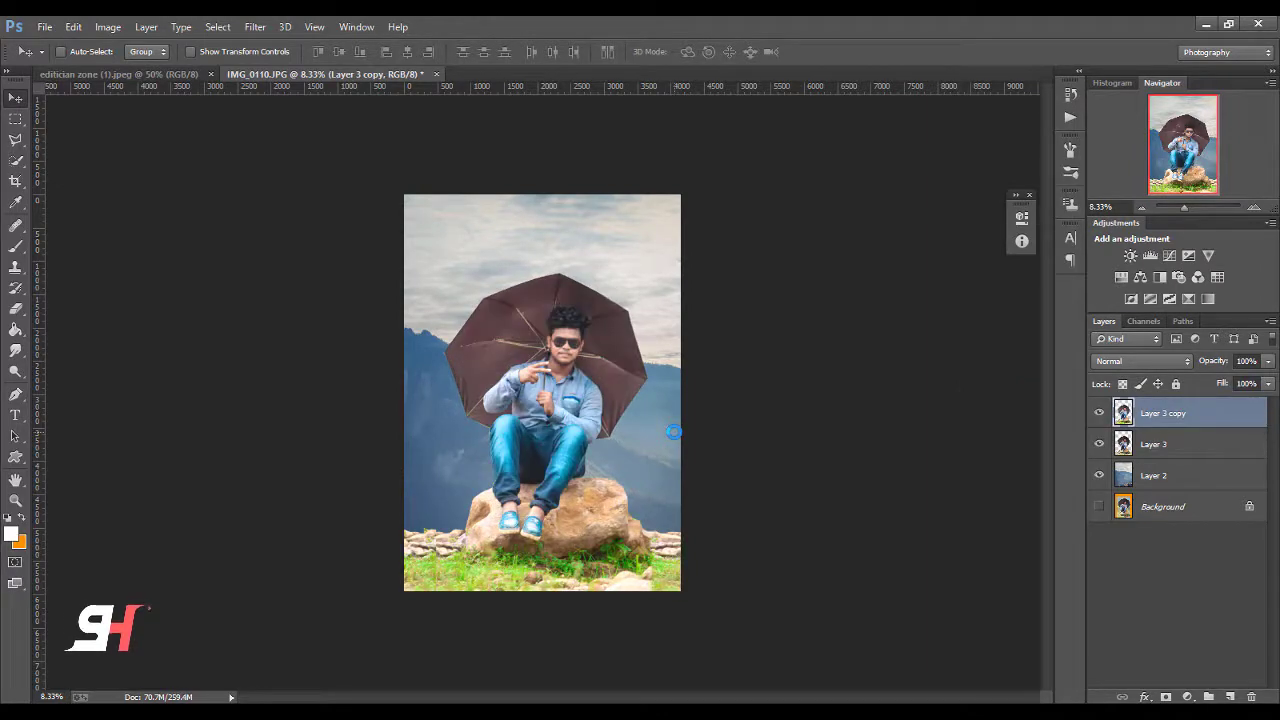
Step: Apply Selective Color with Reds Black at -43 to lighten the brown umbrella
key("ctrl+plus")
left_click(651, 300, "ctrl")
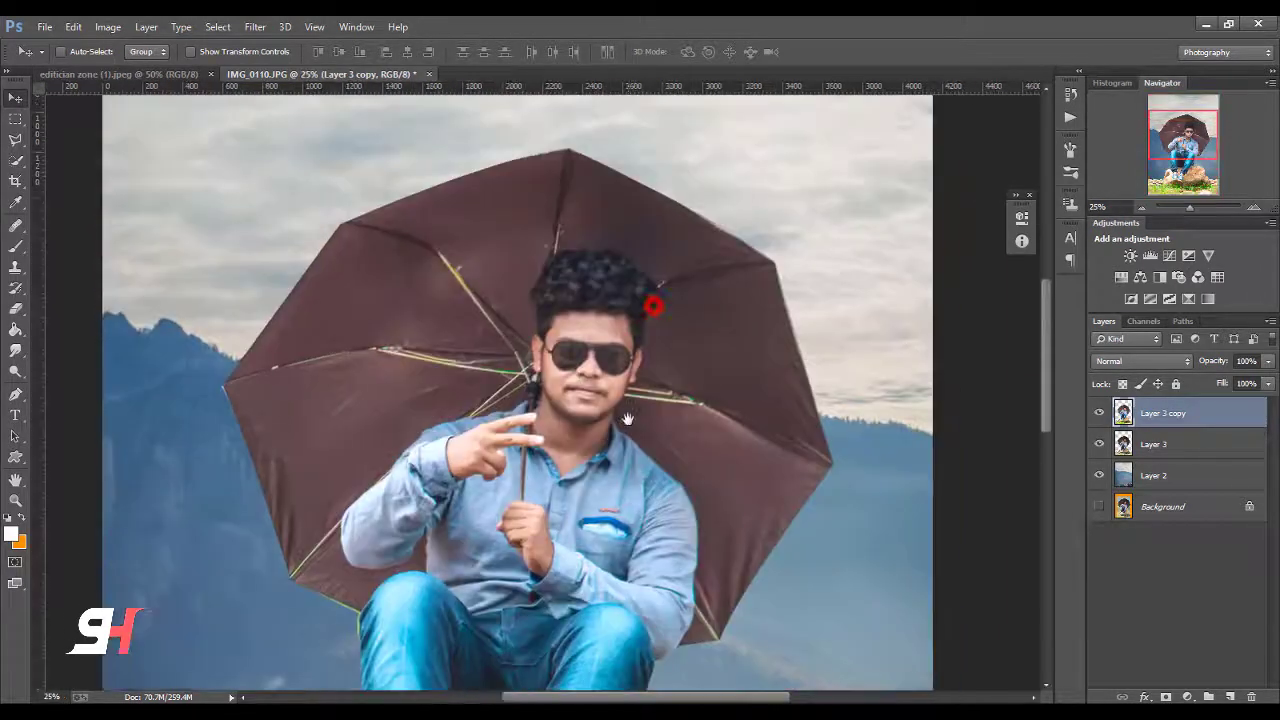
left_click(108, 27)
left_click(131, 67)
left_click(349, 312)
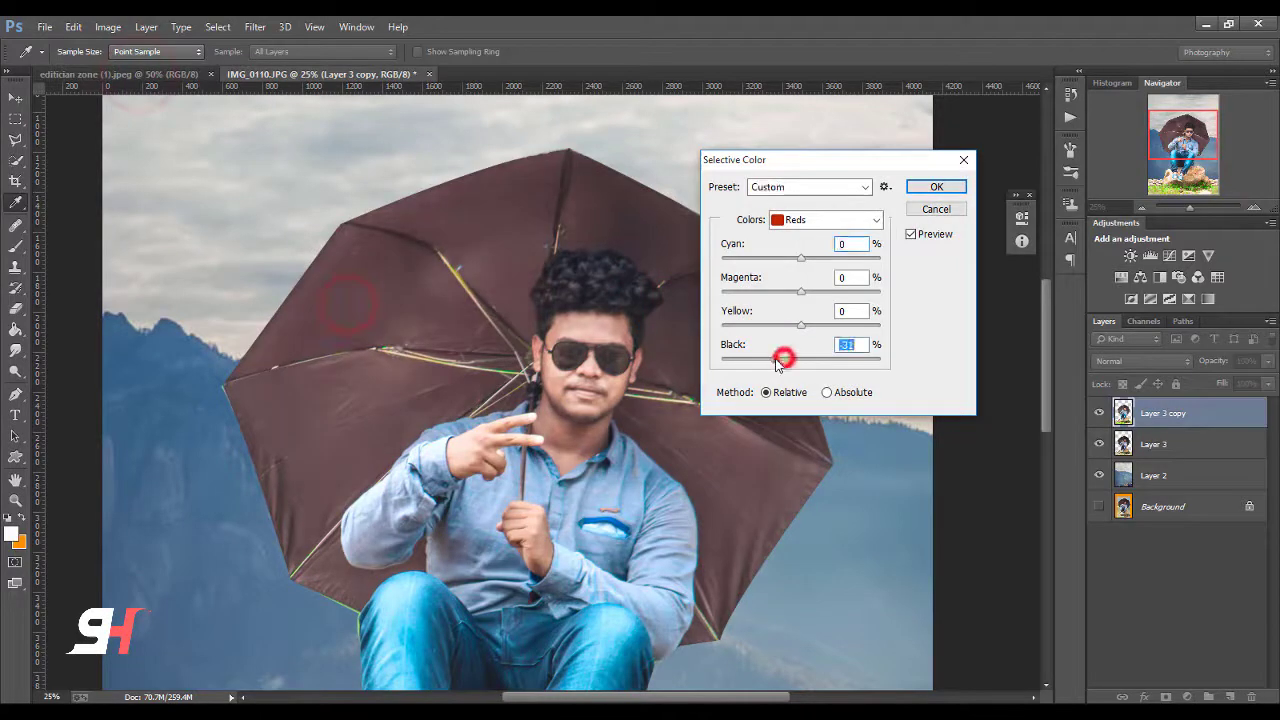
left_click_drag(776, 358, 768, 364)
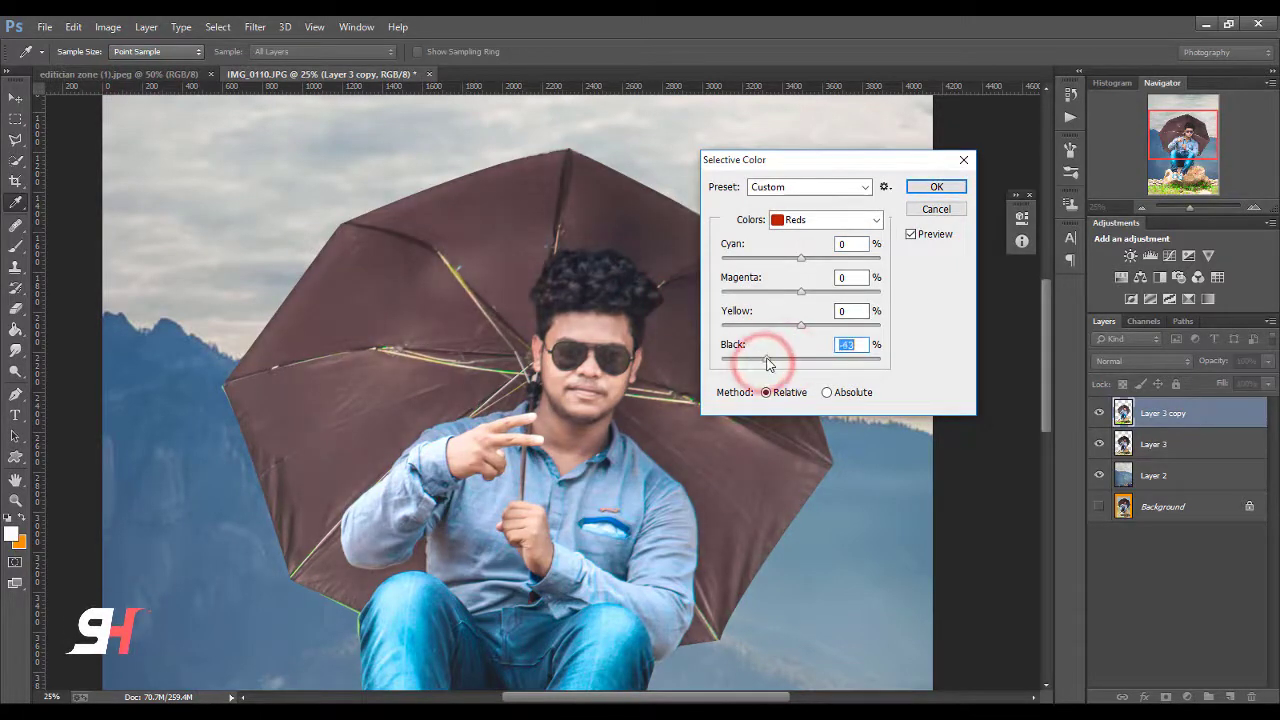
left_click(930, 192)
key("ctrl+minus")
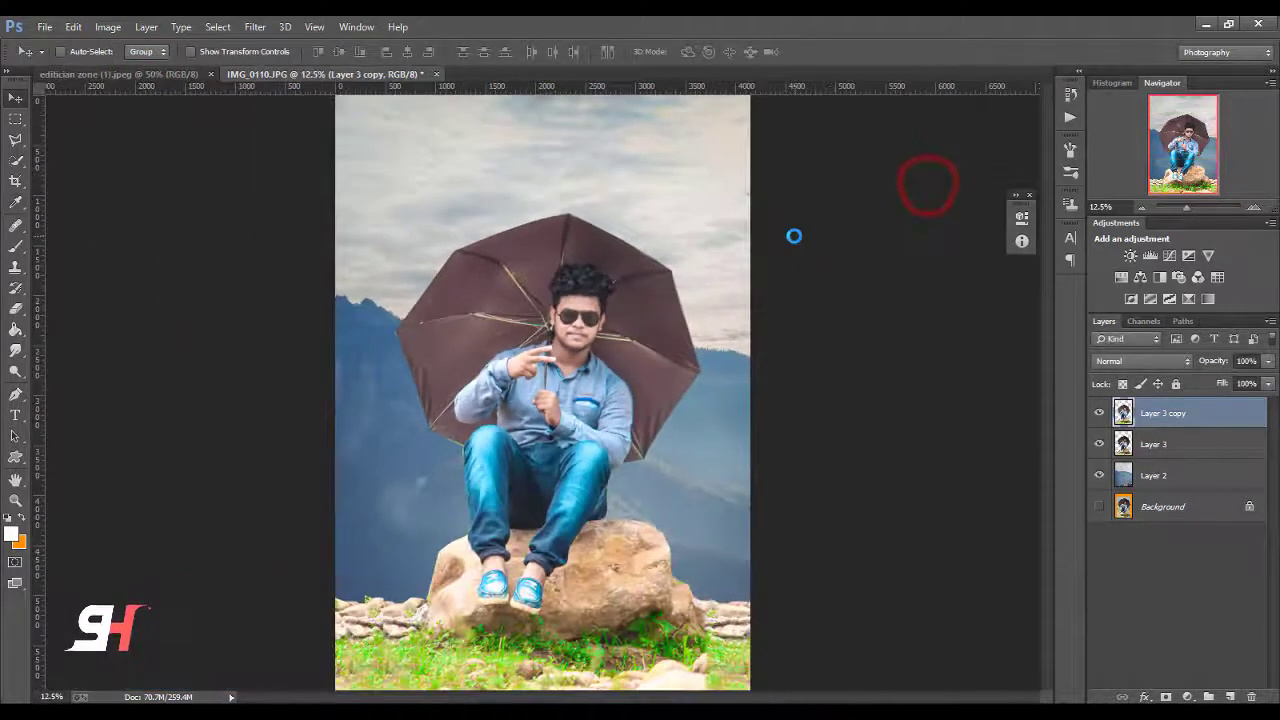
scroll(793, 236, "up", 2)
scroll(793, 236, "up", 1)
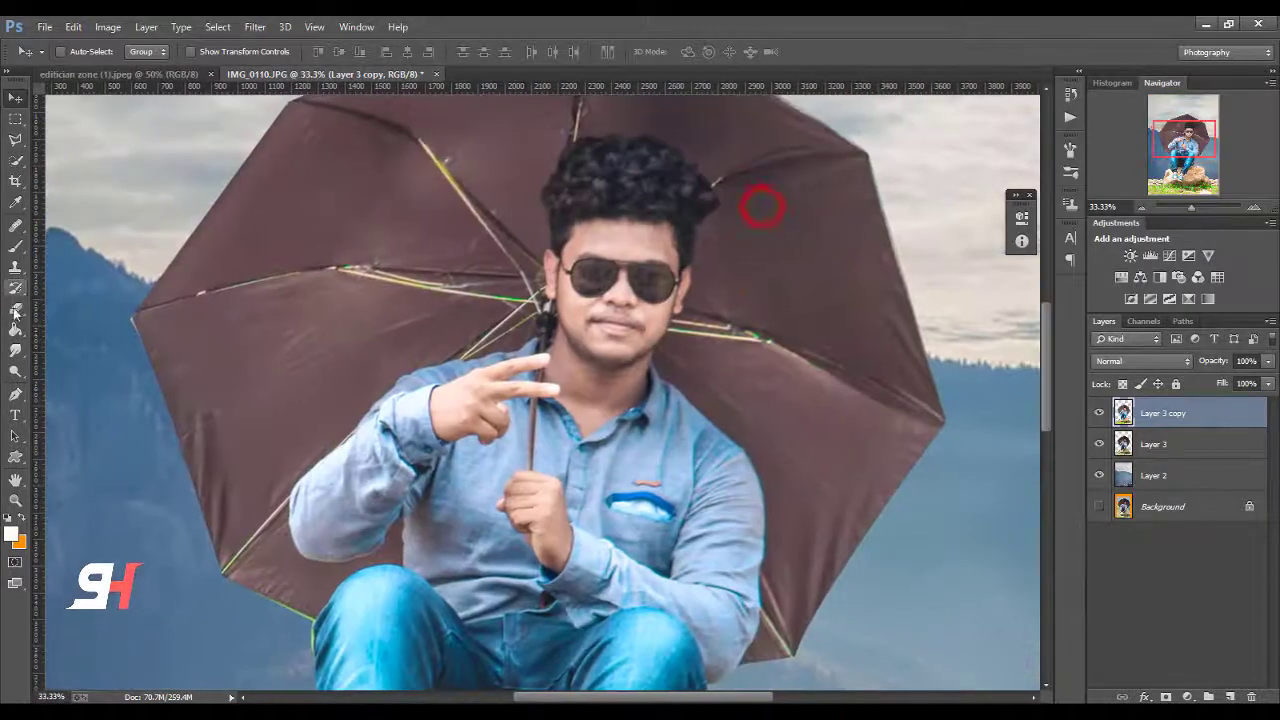
Step: Add an empty Layer 4 above the graded layer and choose the Mixer Brush
key("b")
left_click(1230, 696)
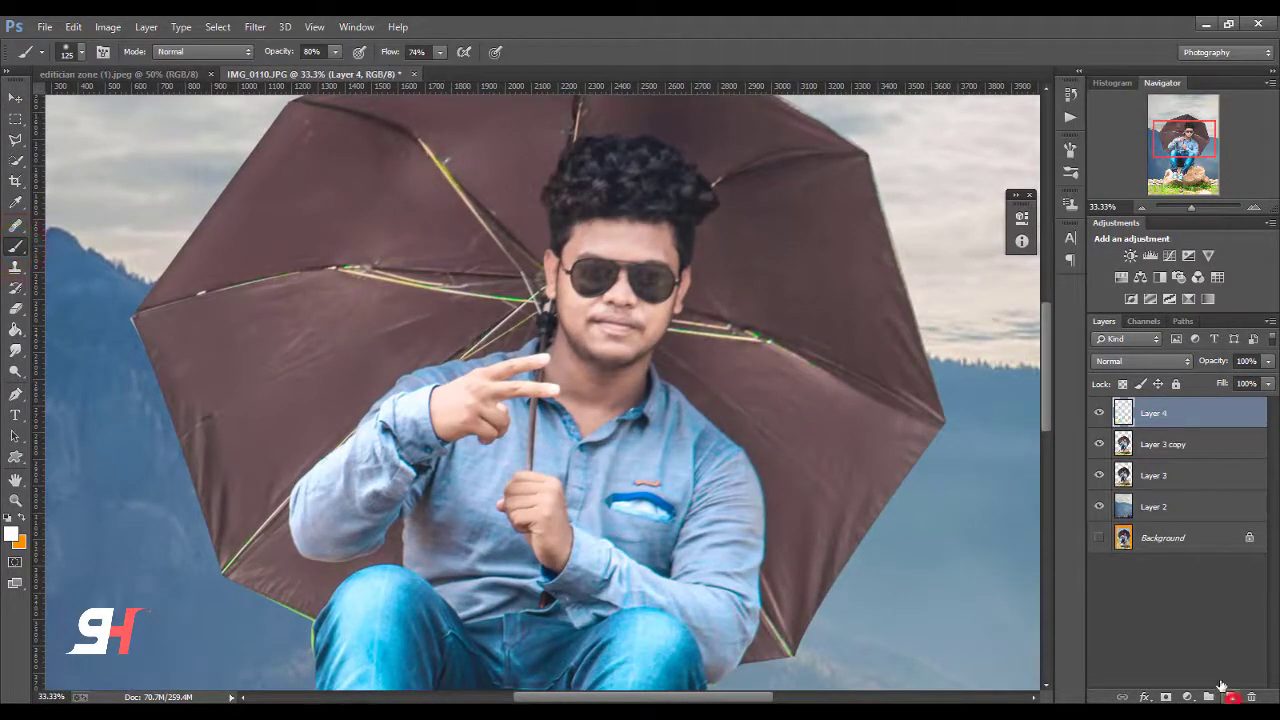
right_click(15, 247)
left_click(74, 296)
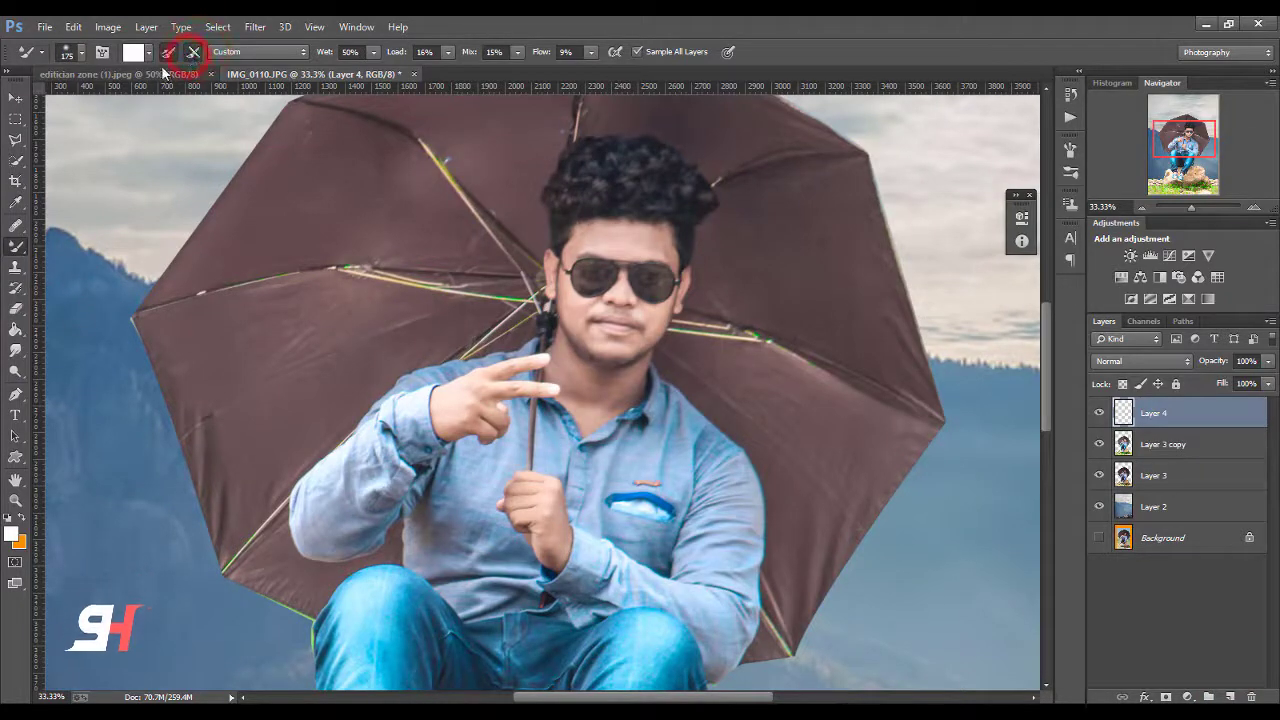
key("ctrl+plus")
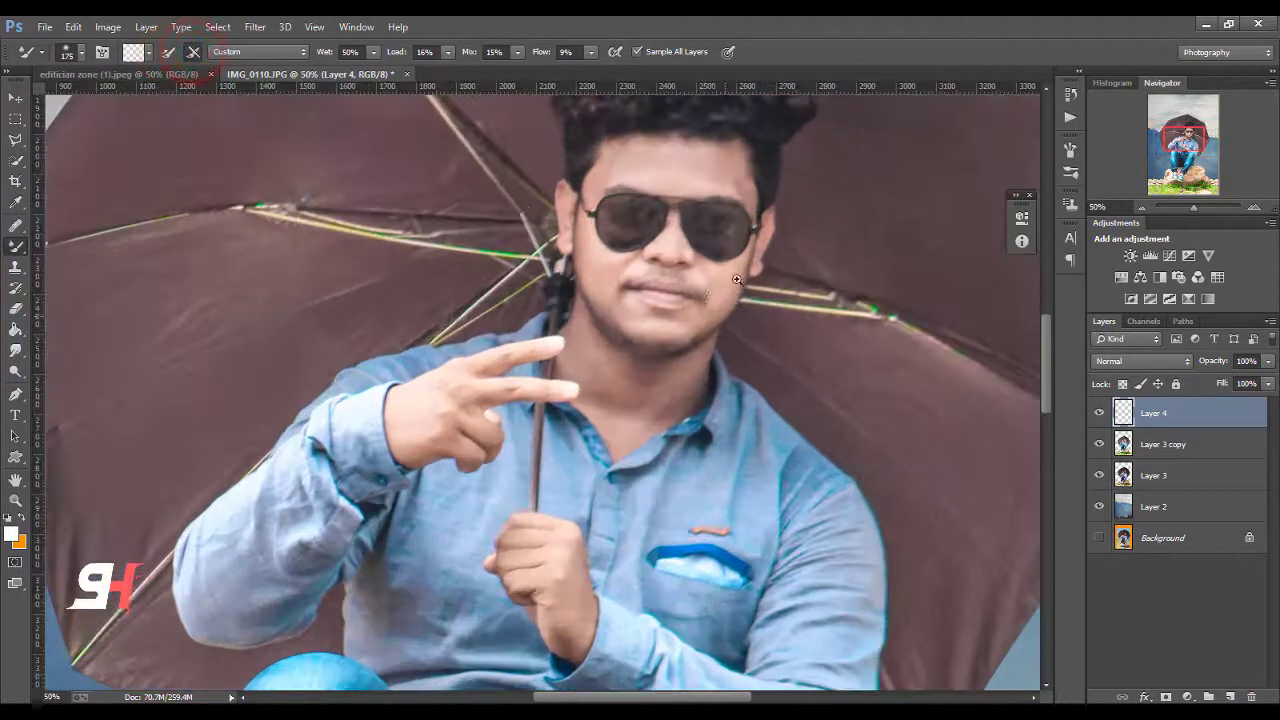
left_click_drag(895, 170, 738, 270)
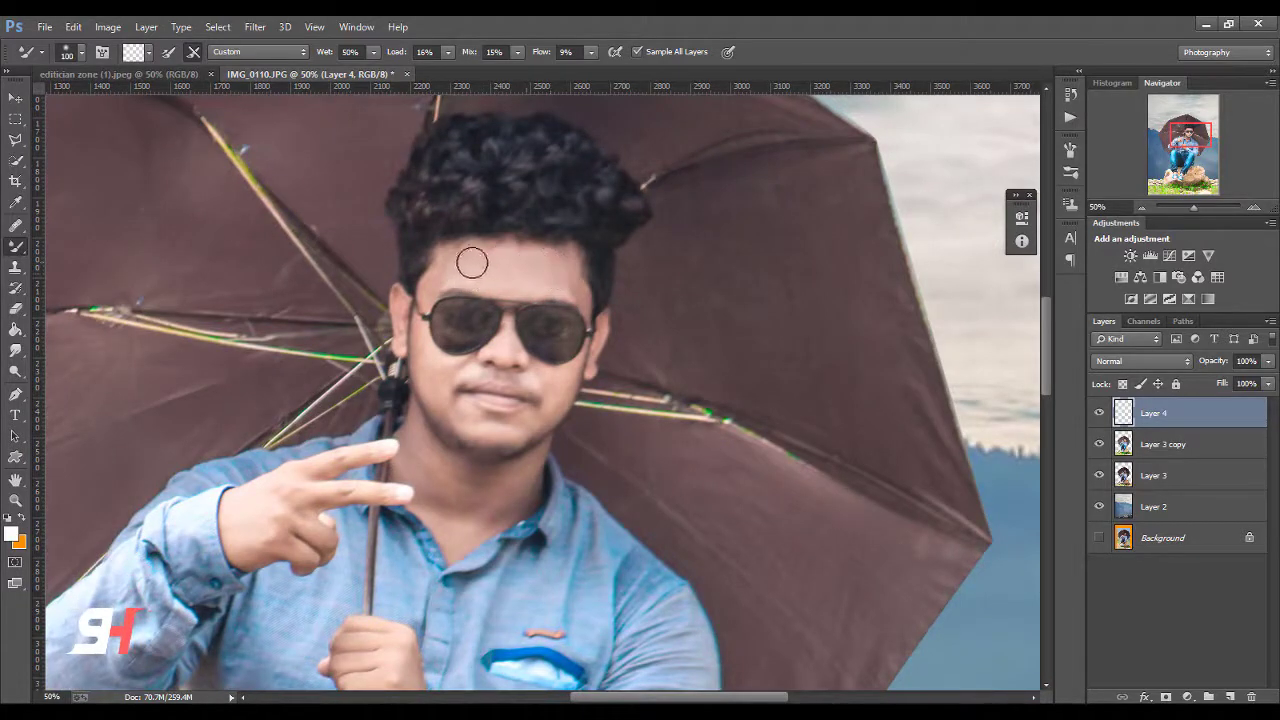
Step: Blend the skin on the forehead, cheek, temple and neck, enlarging the brush to 100
left_click_drag(443, 282, 426, 296)
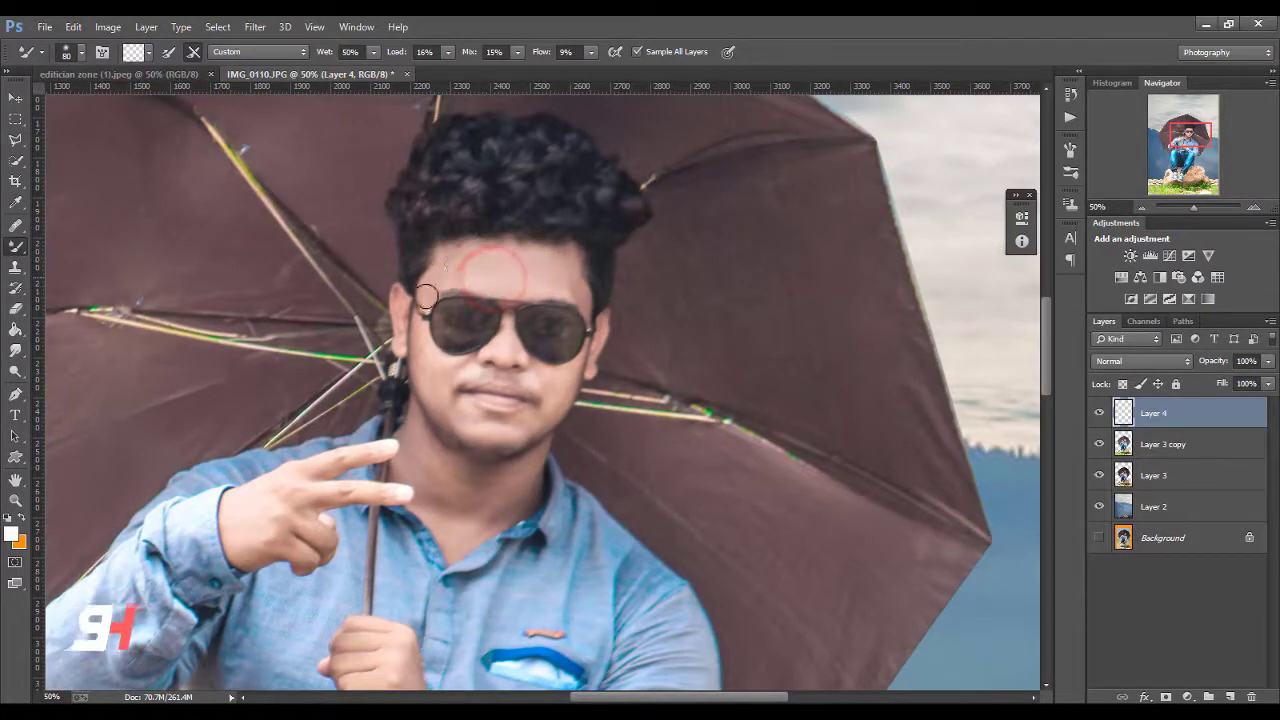
left_click(424, 353)
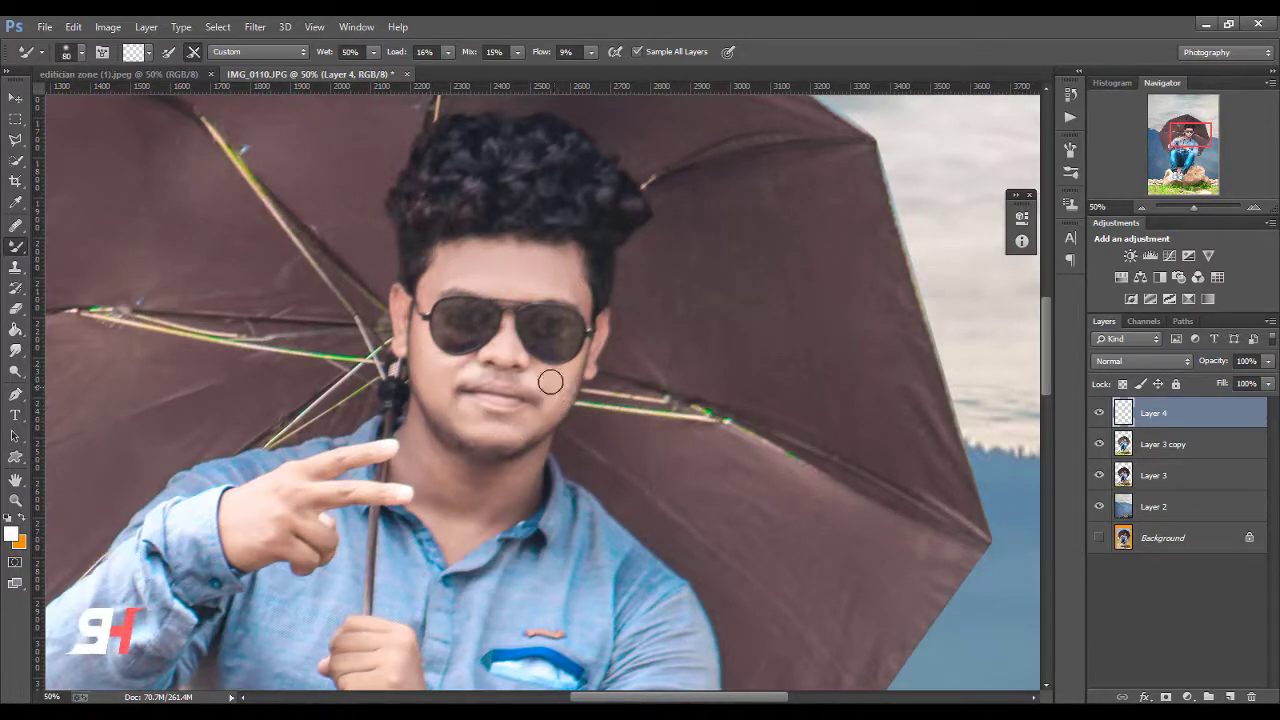
left_click(423, 337)
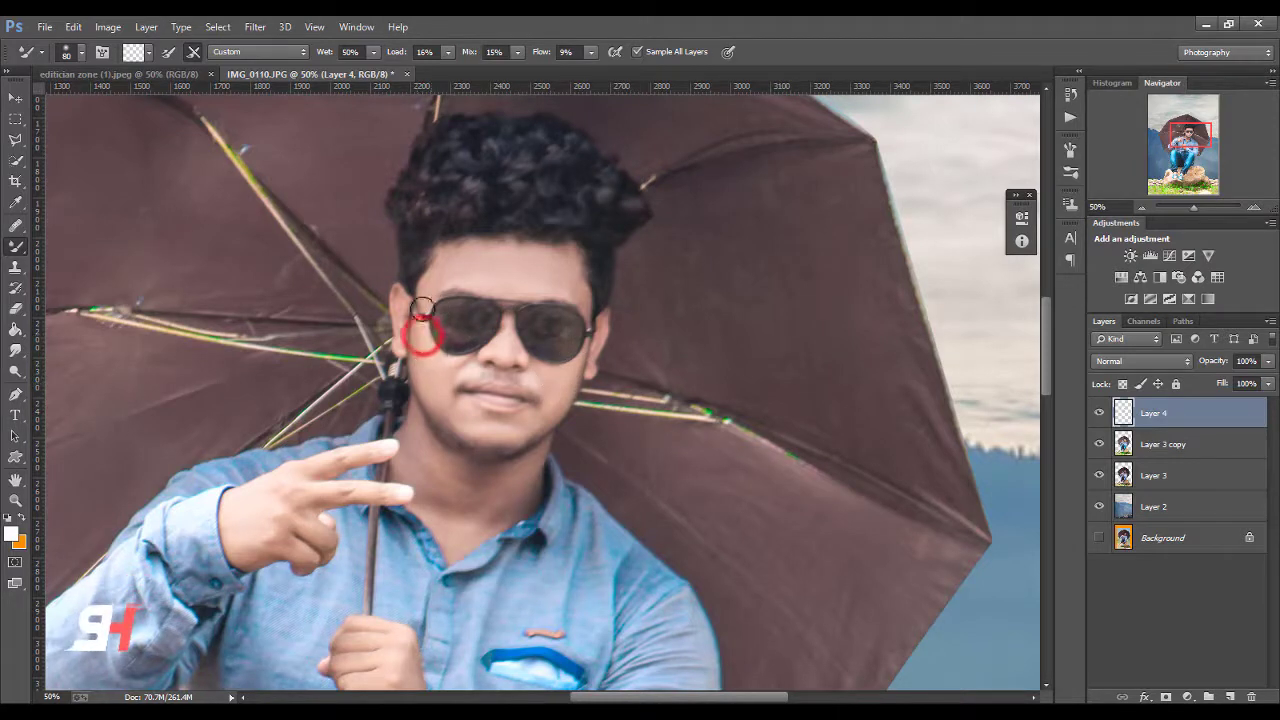
key("bracketright")
key("bracketright")
left_click(441, 471)
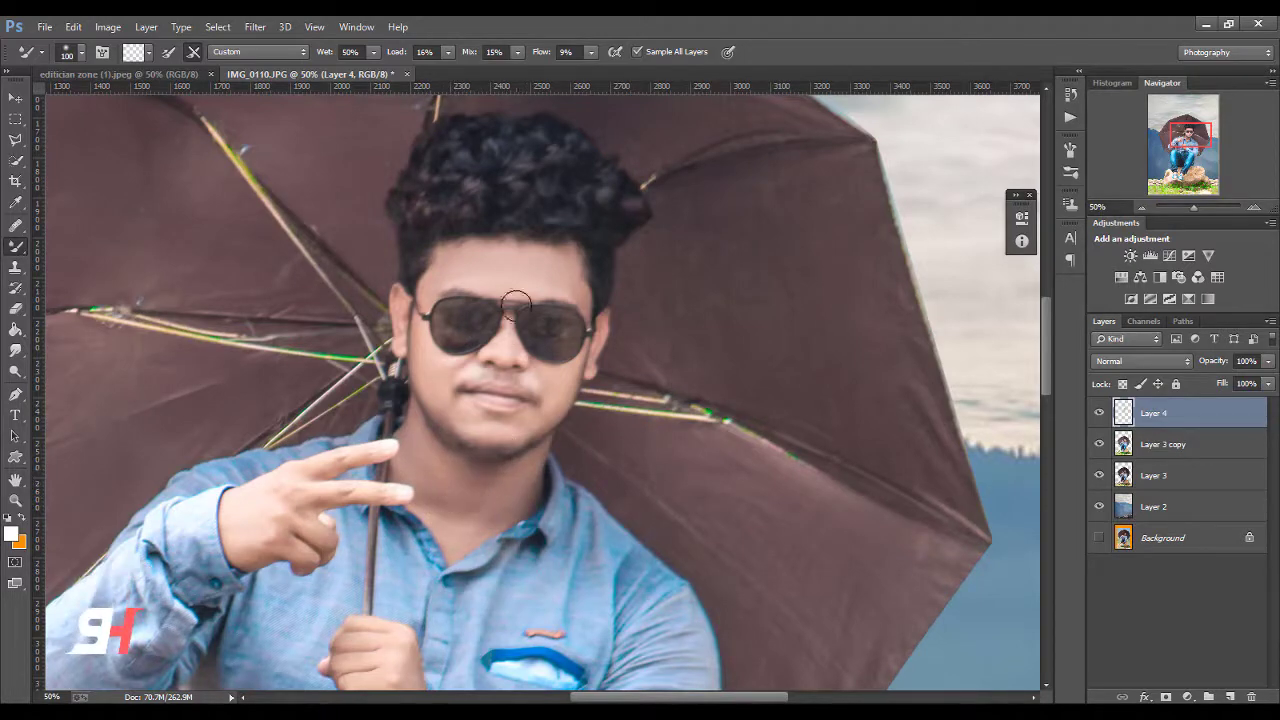
left_click(428, 380)
Step: Blend the skin near the sunglasses and along the cheek, jaw and neck
key("ctrl+minus")
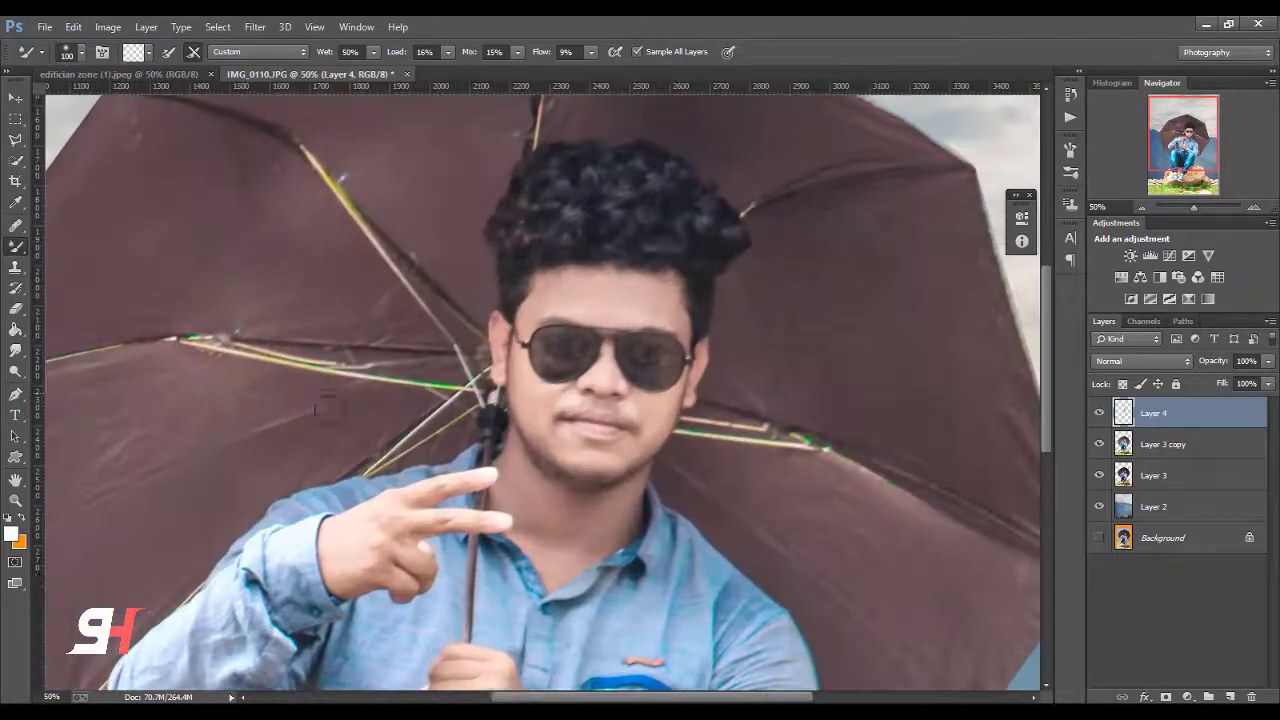
left_click(557, 395)
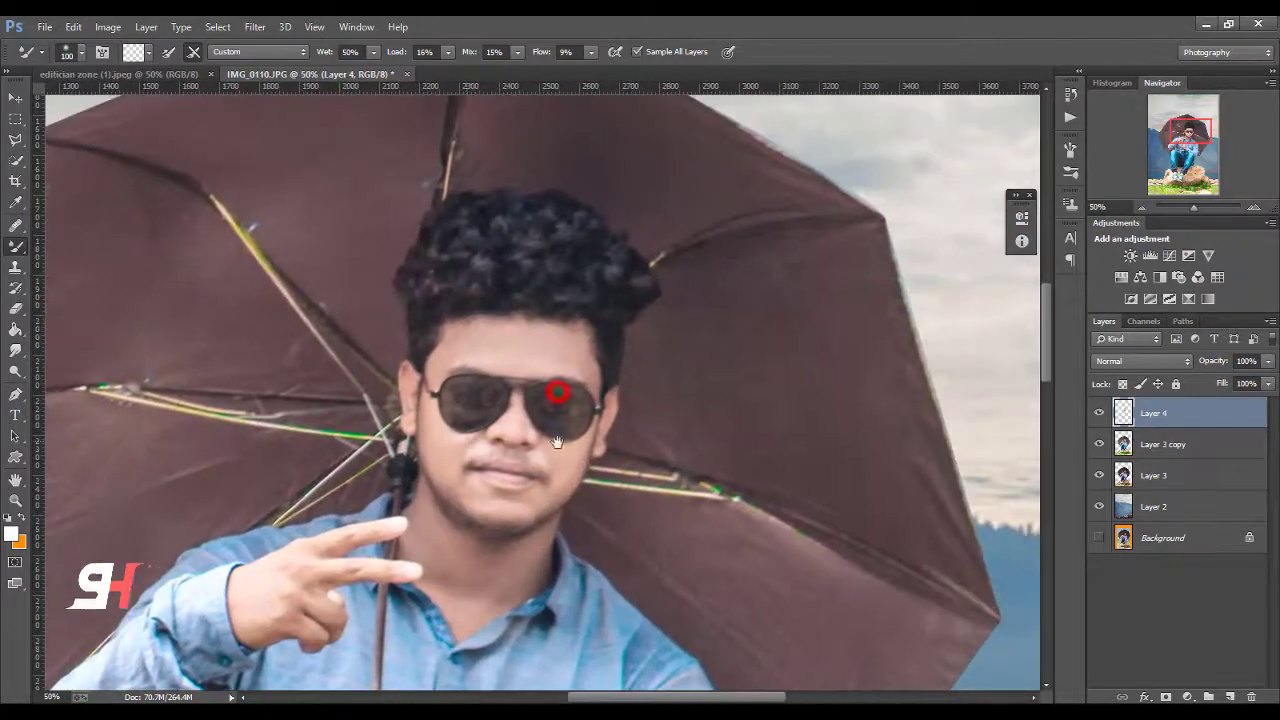
left_click(1099, 412)
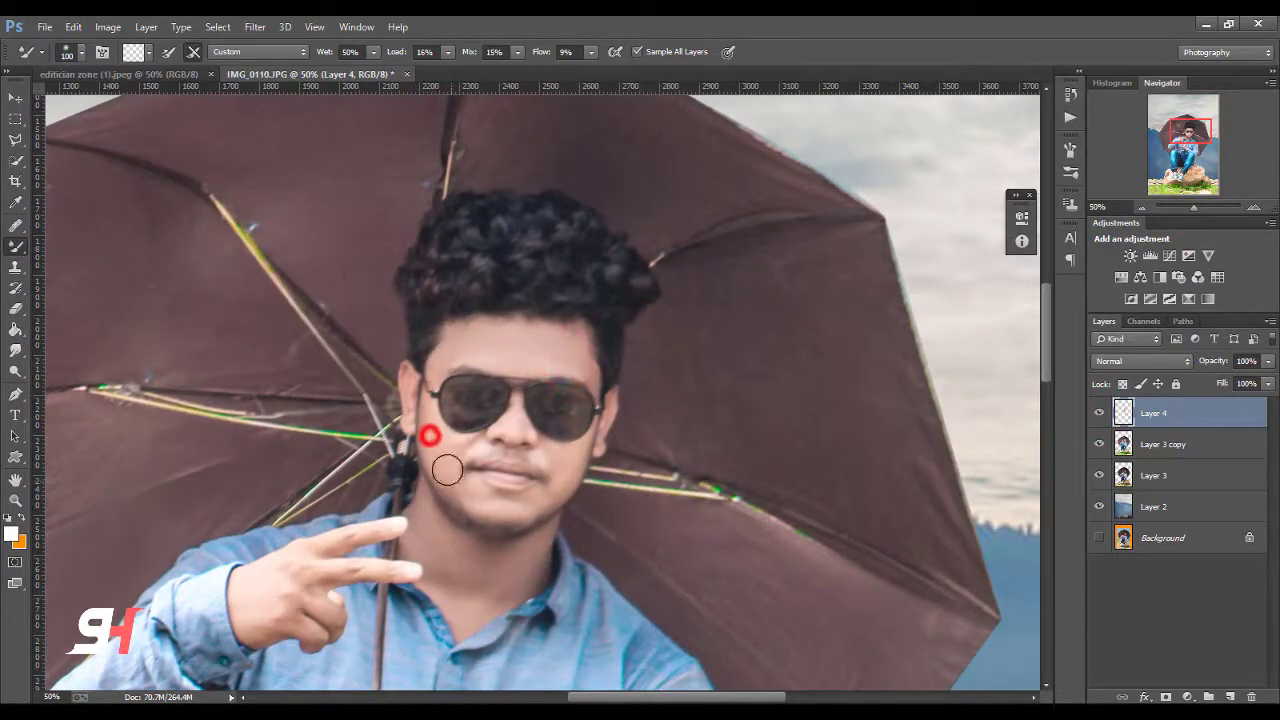
left_click(543, 500)
left_click(443, 523)
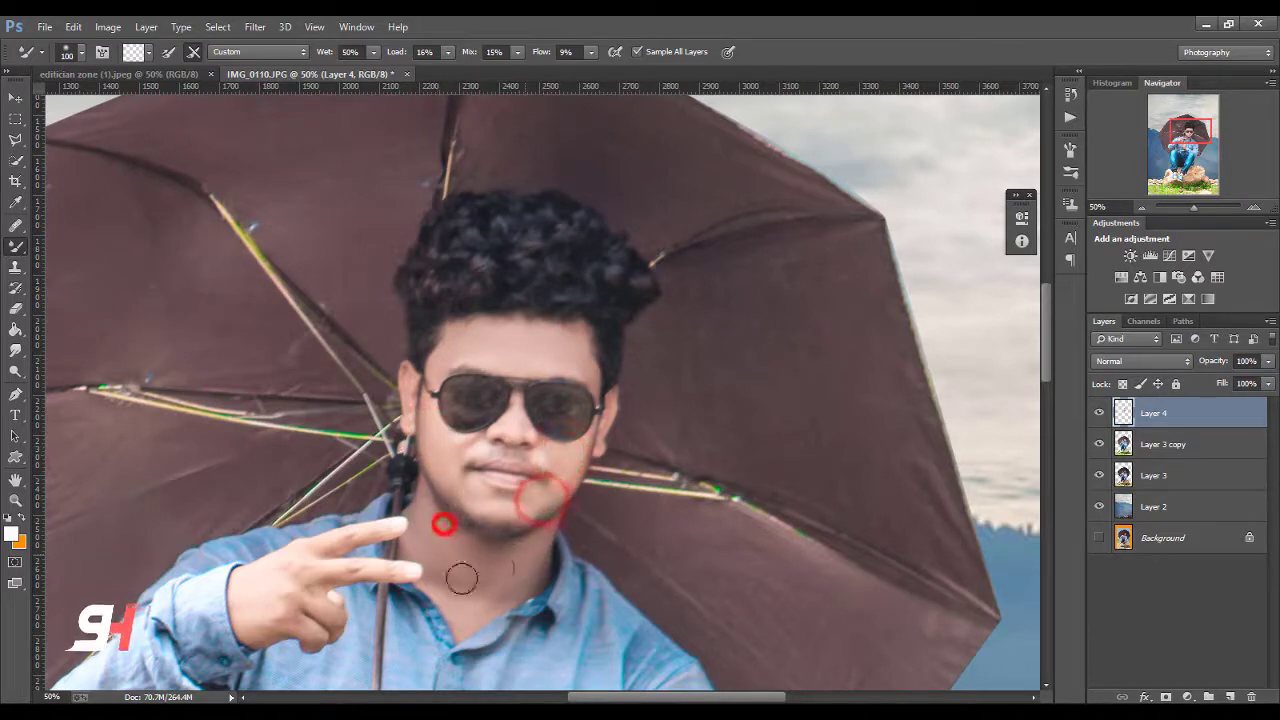
left_click(443, 571)
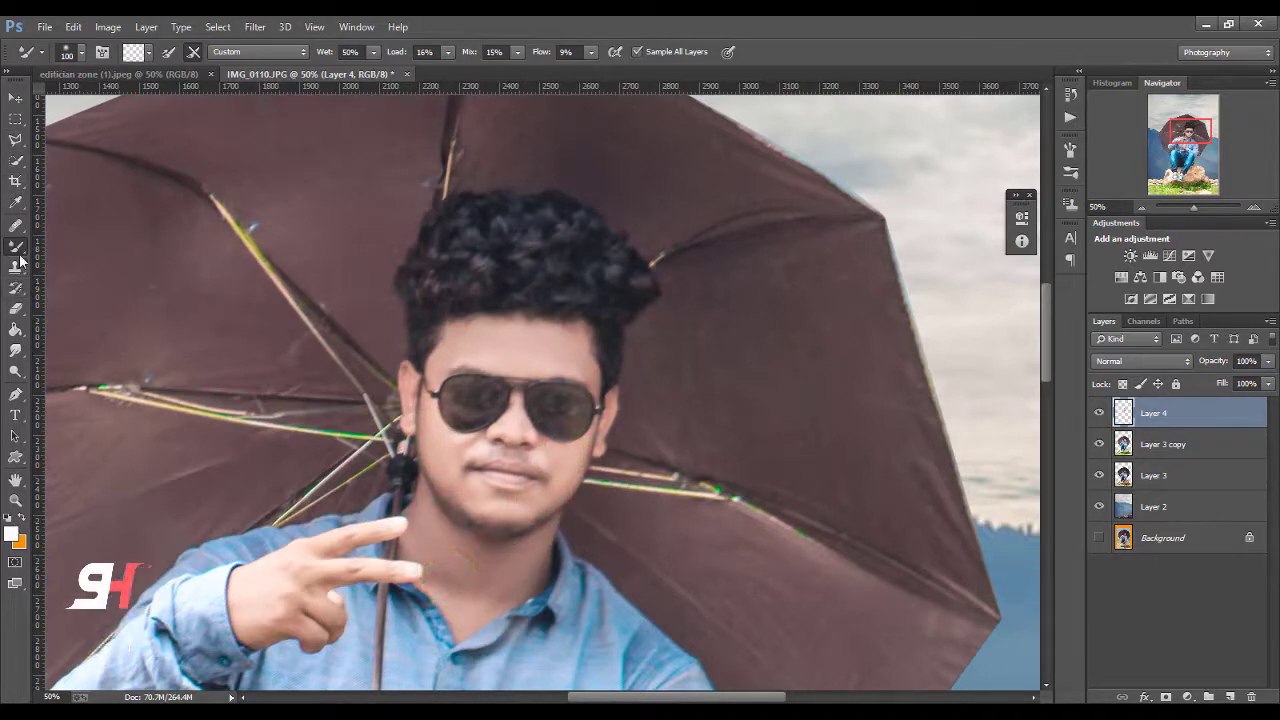
left_click(15, 349)
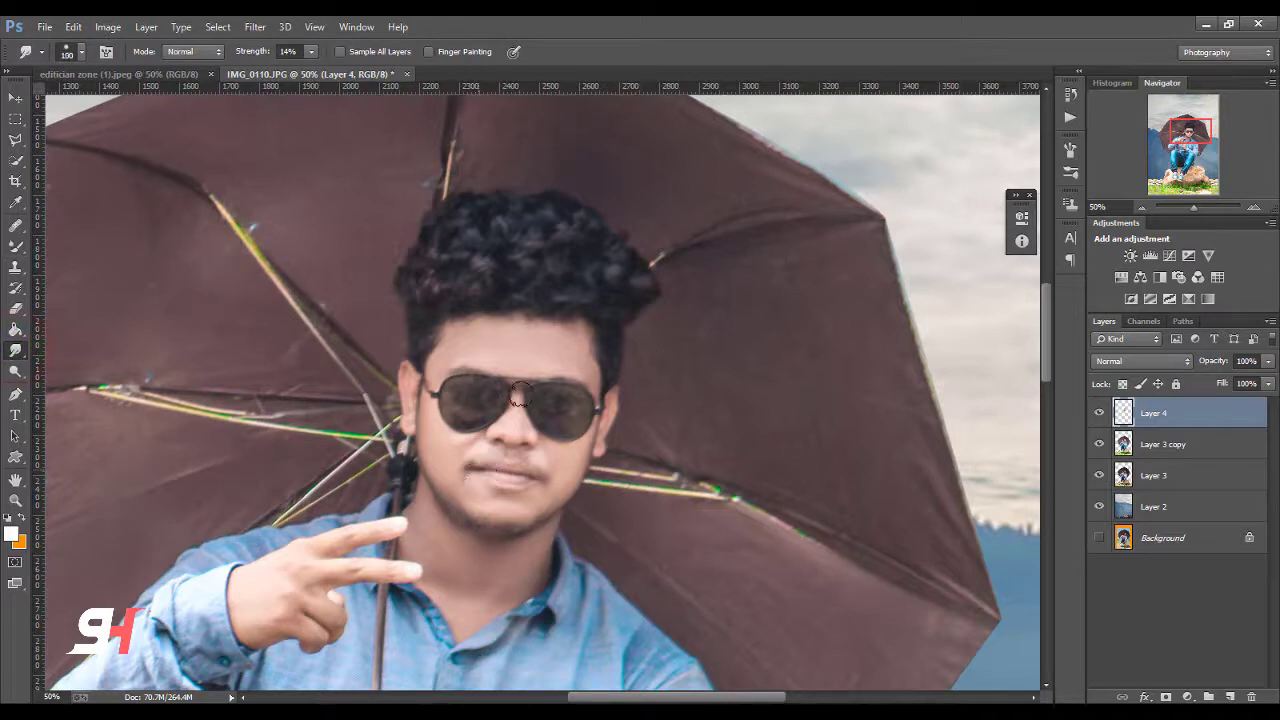
Step: On Layer 3 copy, smudge at 14% over the forehead, left cheek and jawline
left_click(1160, 446)
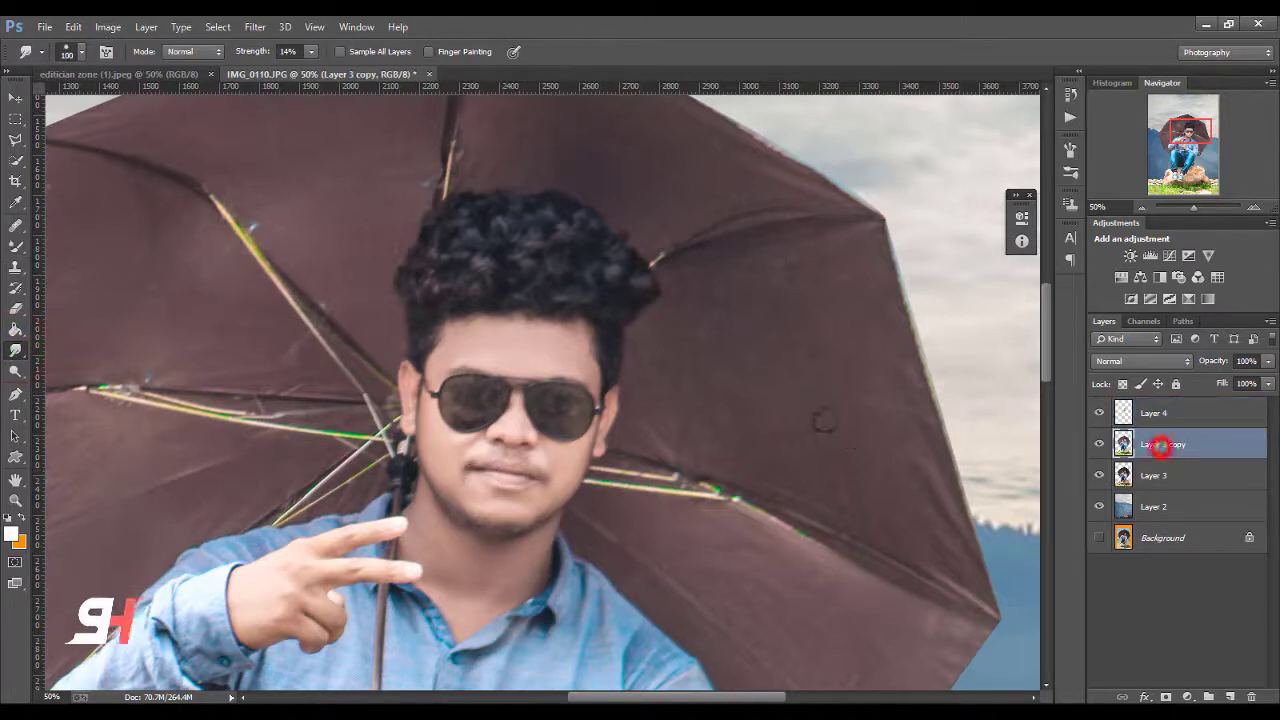
key("ctrl+plus")
left_click(548, 345)
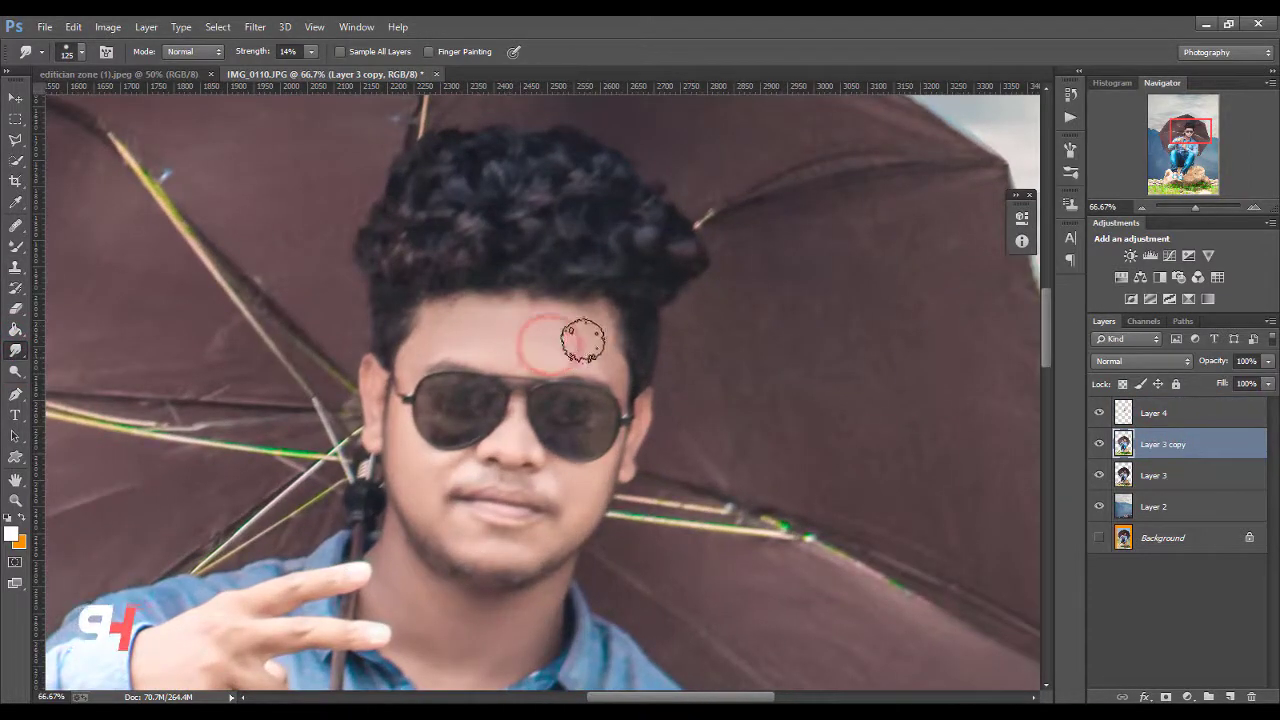
key("bracketleft")
key("bracketleft")
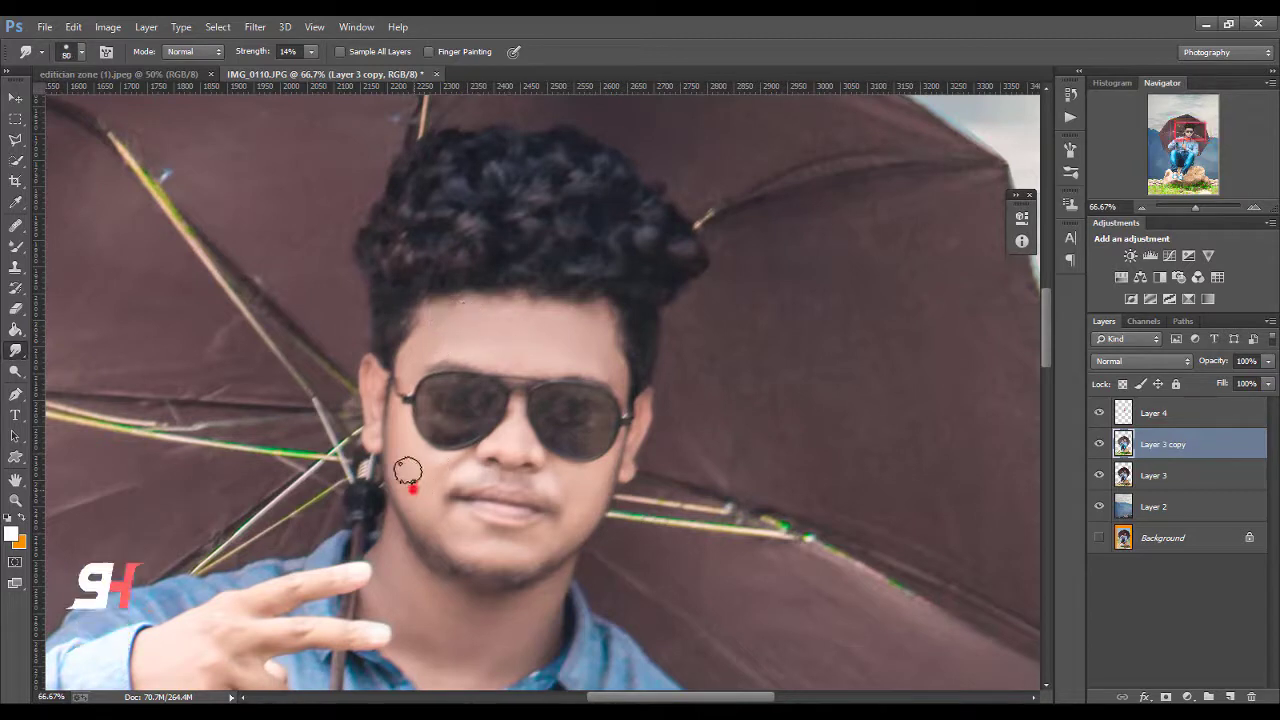
left_click(411, 486)
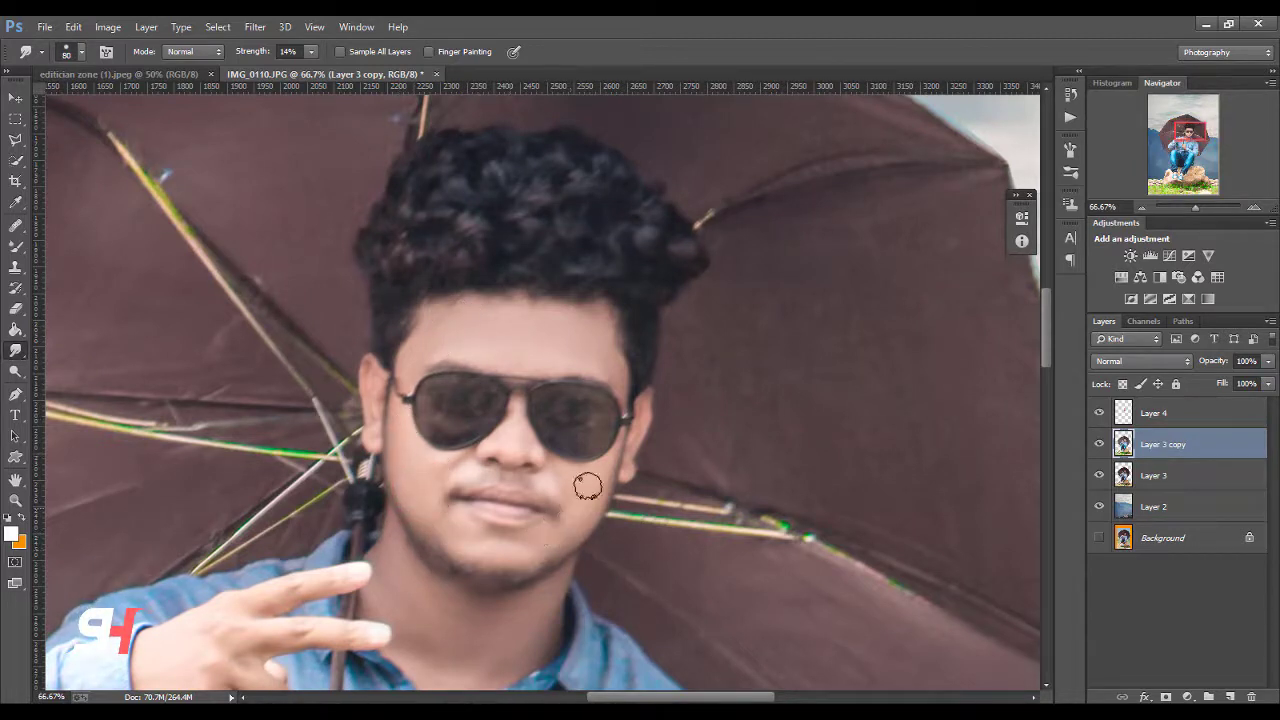
left_click_drag(595, 482, 587, 520)
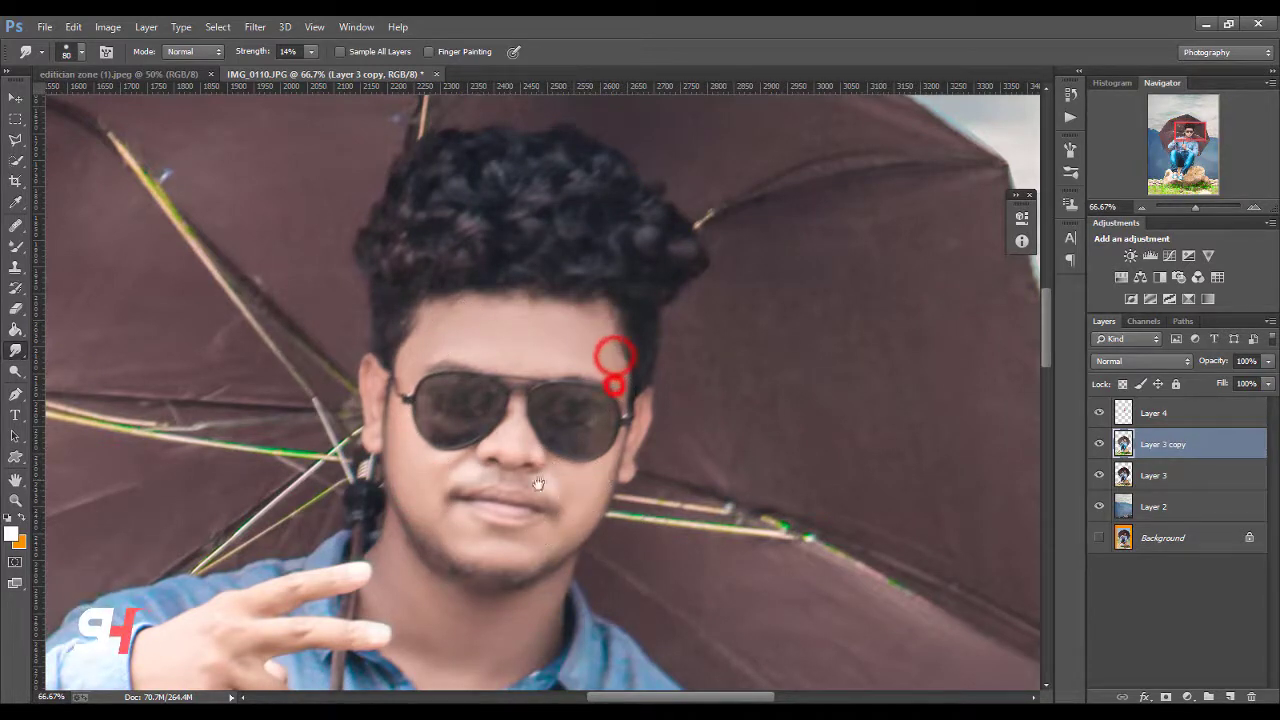
Step: Smudge across the neck with a larger brush
left_click_drag(542, 455, 565, 388)
key("bracketright")
left_click_drag(511, 462, 607, 449)
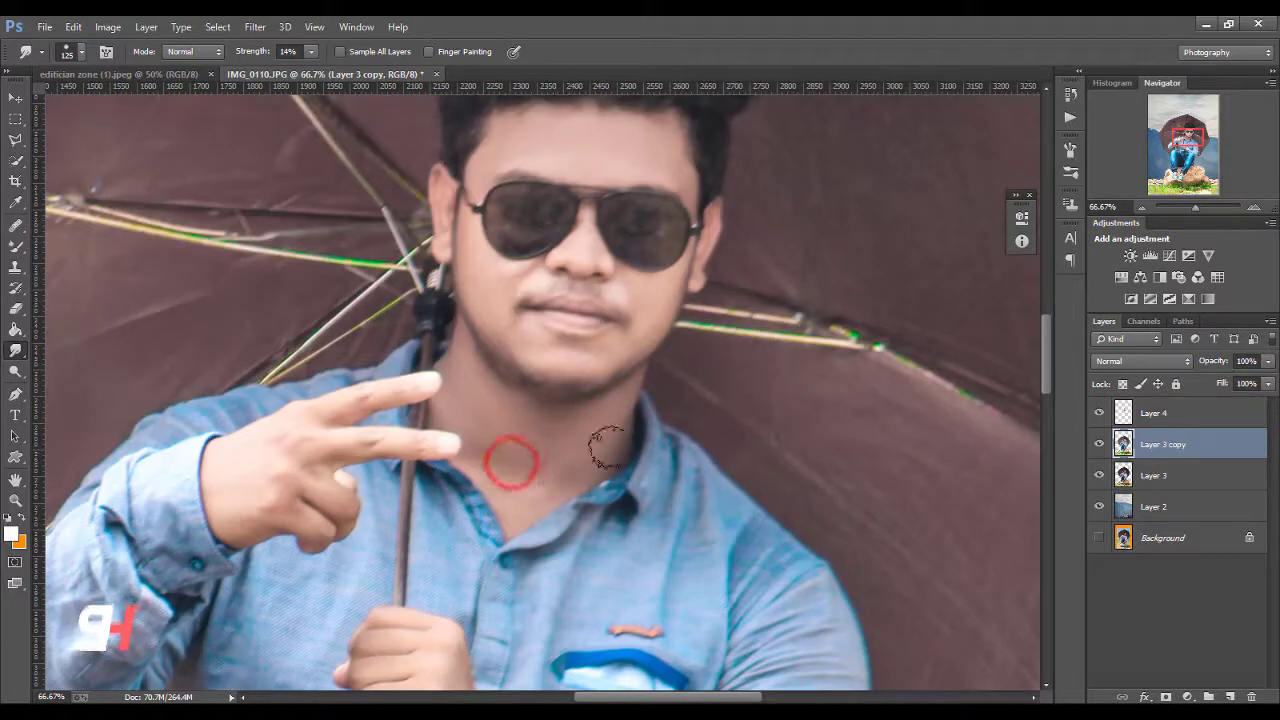
scroll(534, 435, "down", 2)
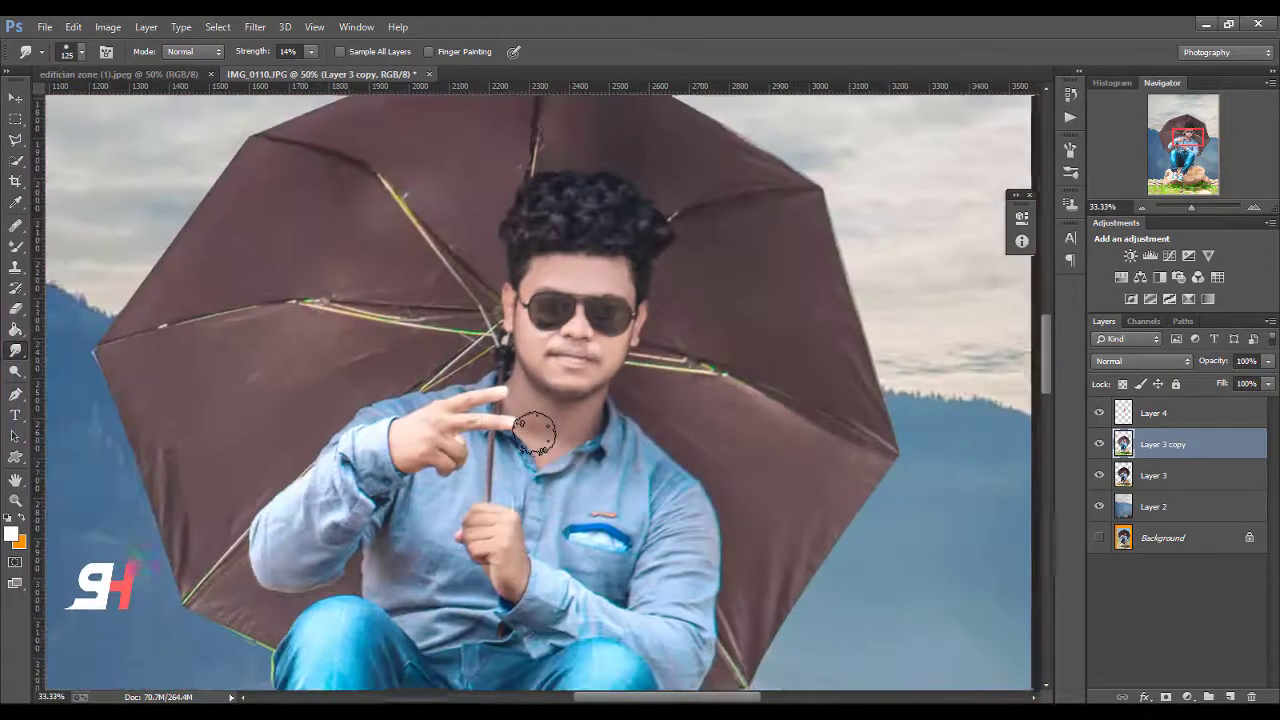
scroll(534, 435, "down", 1)
scroll(534, 435, "down", 2)
left_click(14, 90)
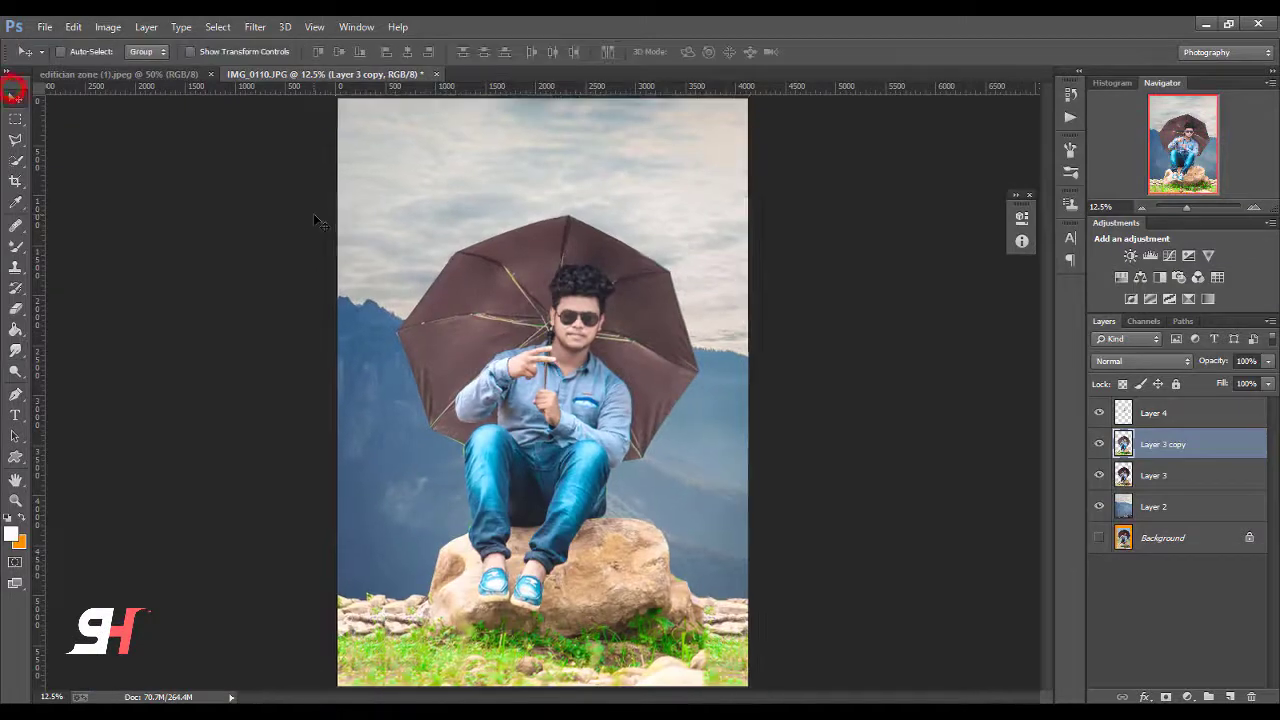
Step: Bring the grass from SH (1).gif into IMG_0110.psd and stretch it across the photo's bottom
left_click(44, 27)
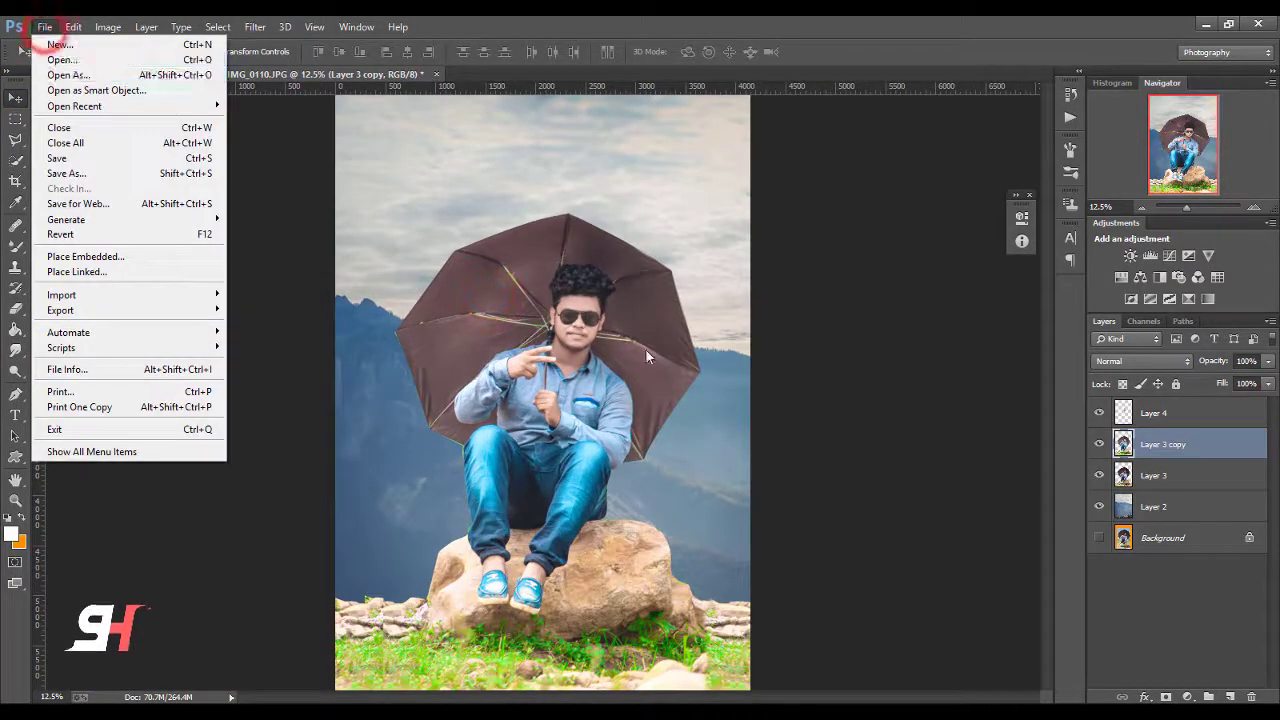
left_click(646, 357)
left_click(510, 74)
mouse_move(474, 411)
left_mouse_down()
mouse_move(338, 76)
mouse_move(406, 240)
left_mouse_up()
key("ctrl+minus")
key("ctrl+t")
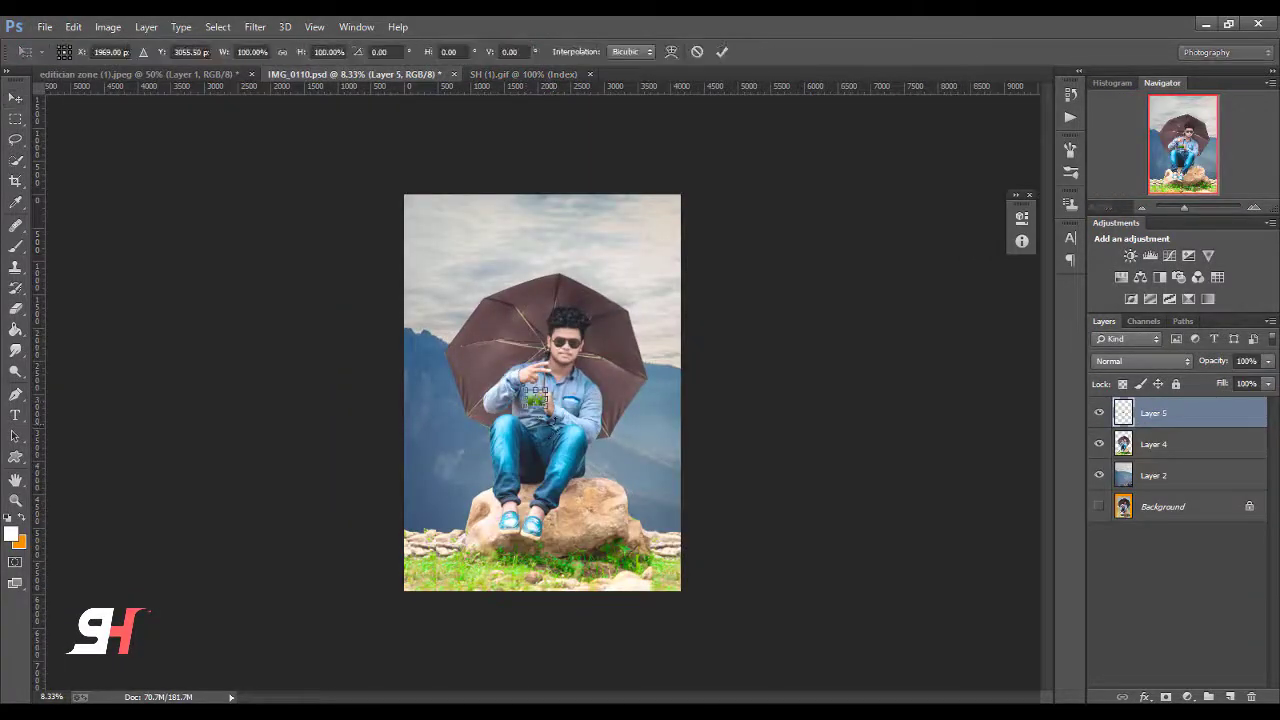
left_click_drag(548, 408, 663, 471)
left_click_drag(540, 400, 540, 555)
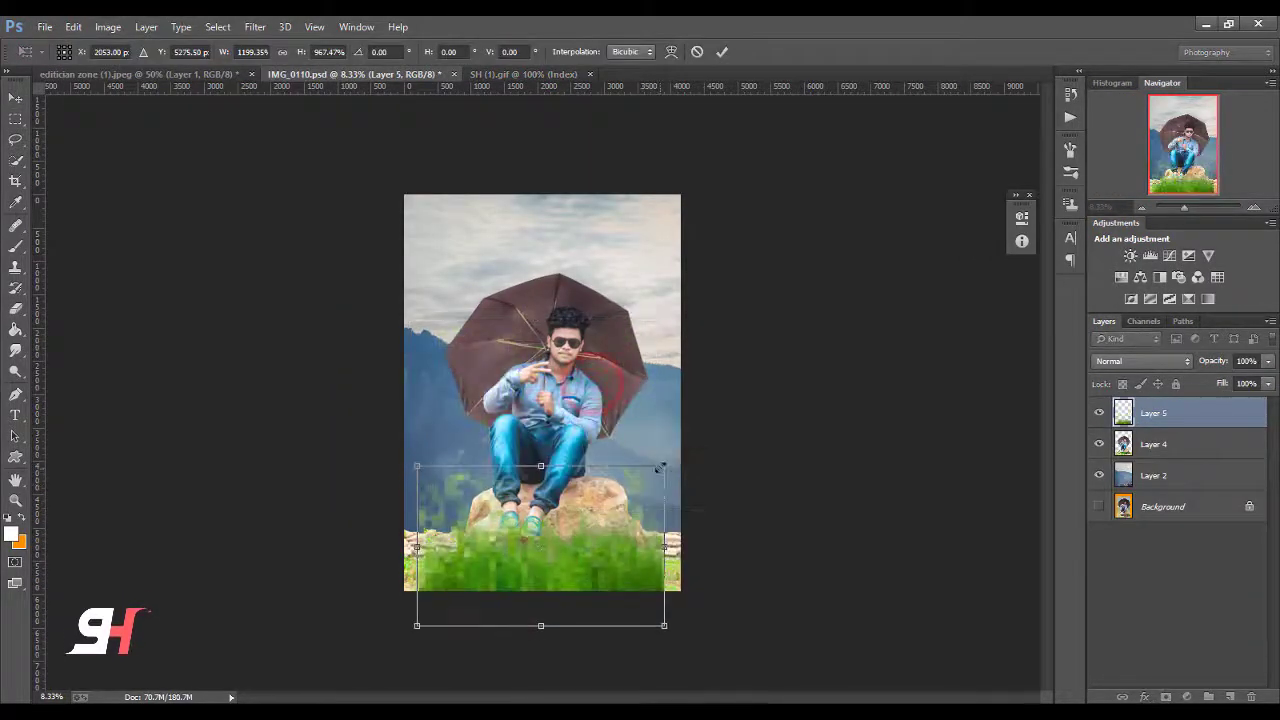
left_click_drag(660, 467, 749, 405)
left_click(722, 51)
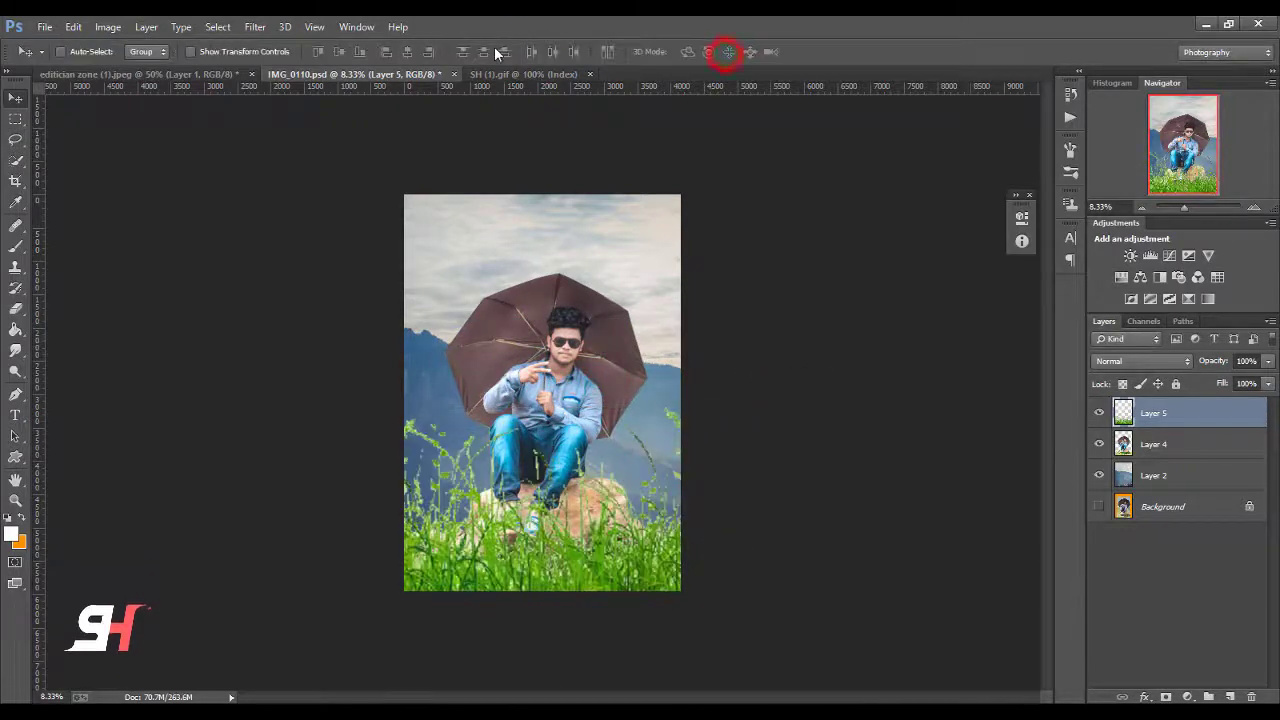
Step: Soften the grass layer with a strong Gaussian Blur
left_click(255, 26)
left_click(286, 218)
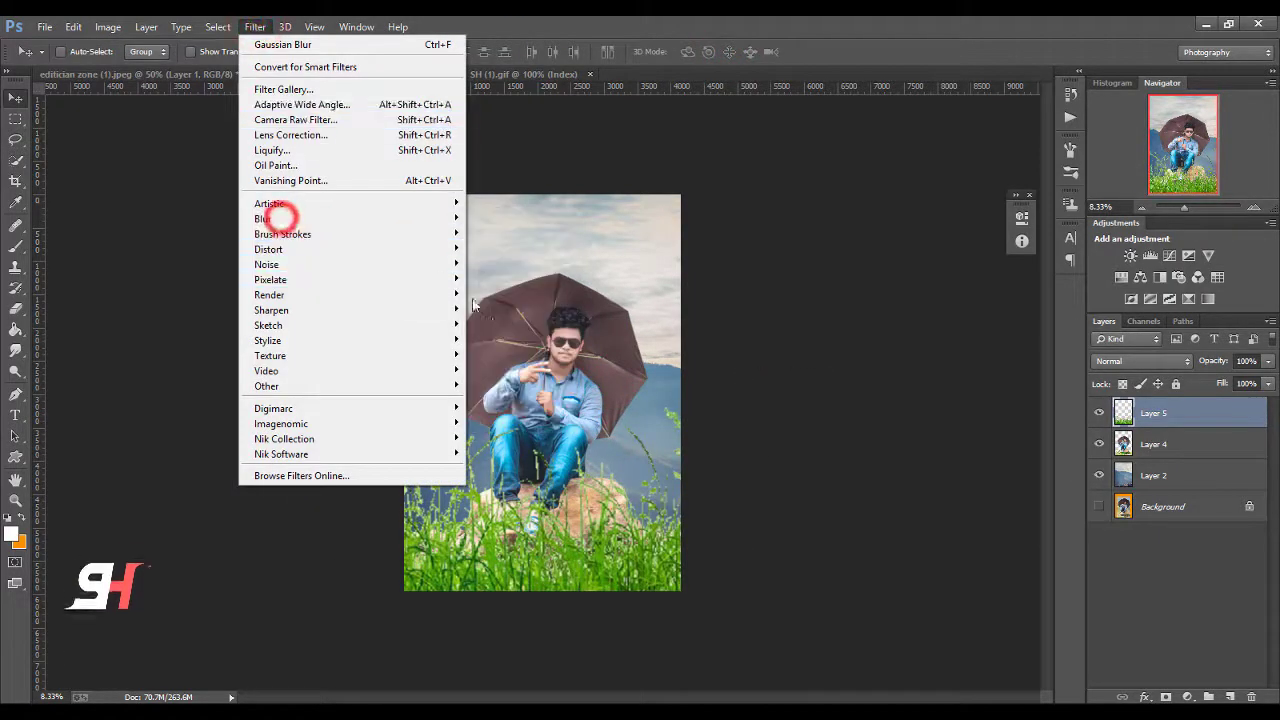
left_click(401, 217)
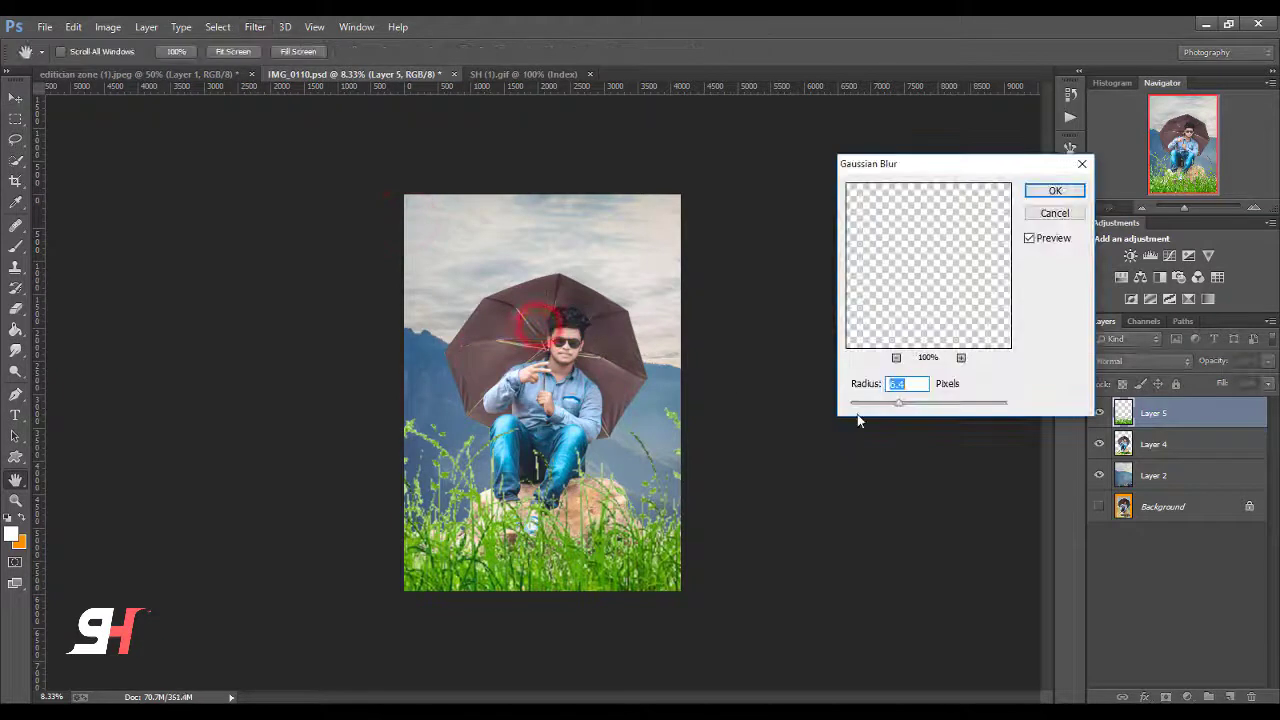
left_click_drag(922, 398, 929, 404)
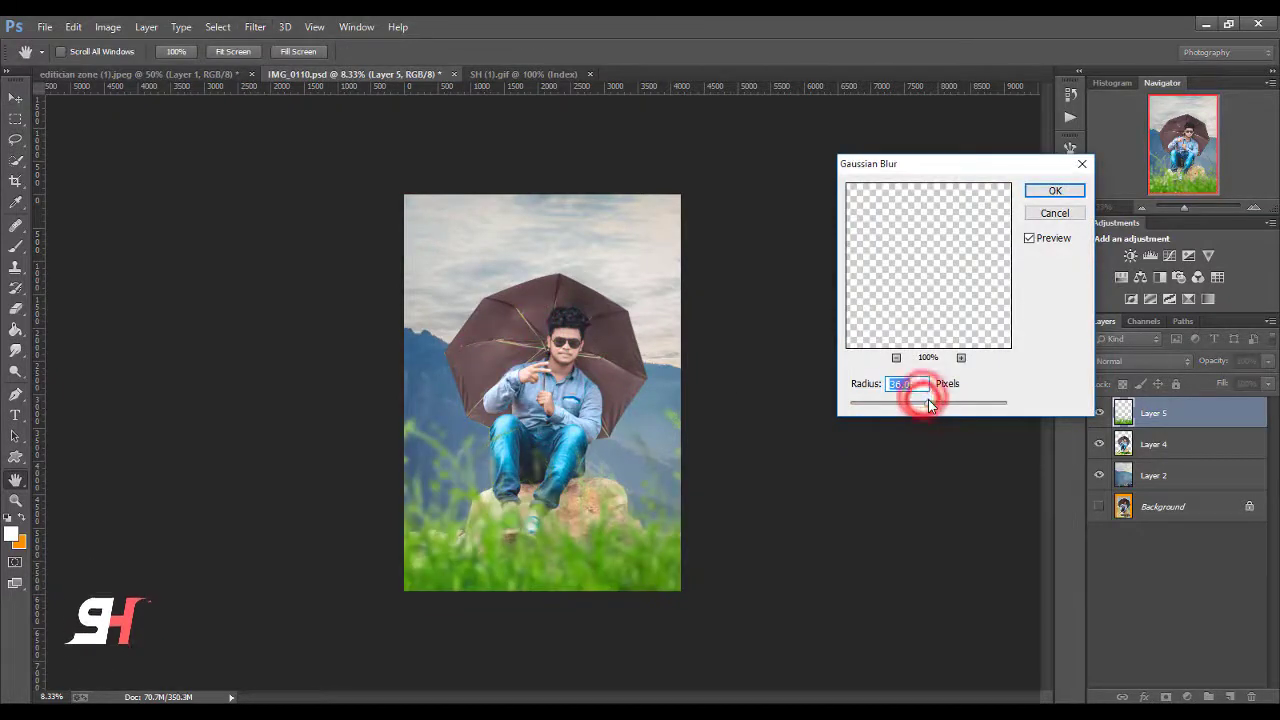
left_click(1036, 190)
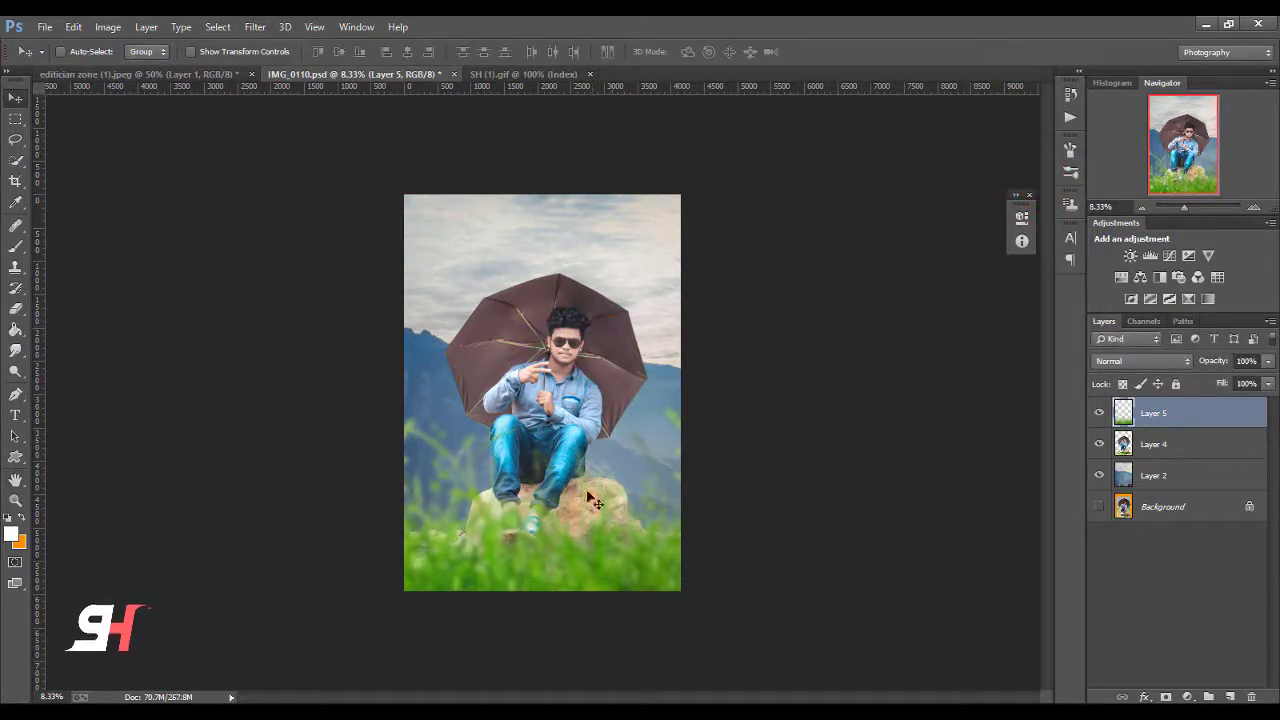
scroll(737, 487, "up", 2)
scroll(737, 487, "down", 3)
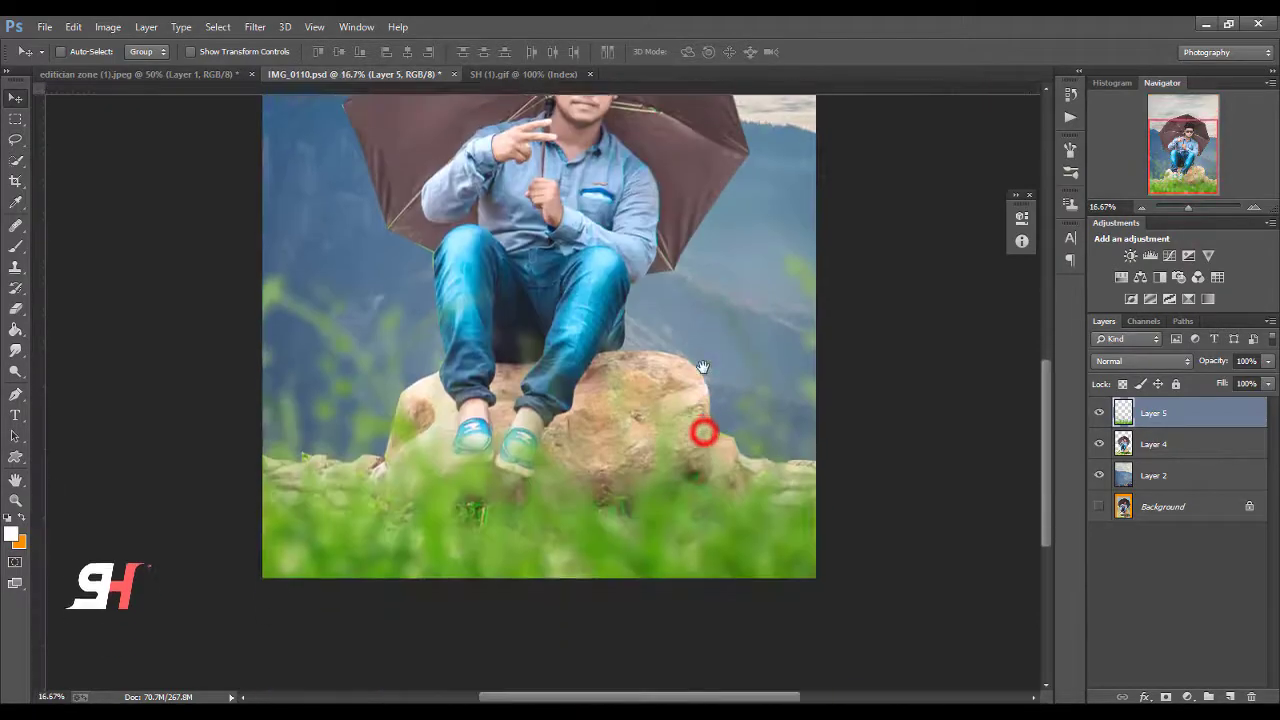
scroll(703, 432, "up", 1)
mouse_move(703, 432)
left_mouse_down()
mouse_move(640, 440)
mouse_move(638, 518)
left_mouse_up()
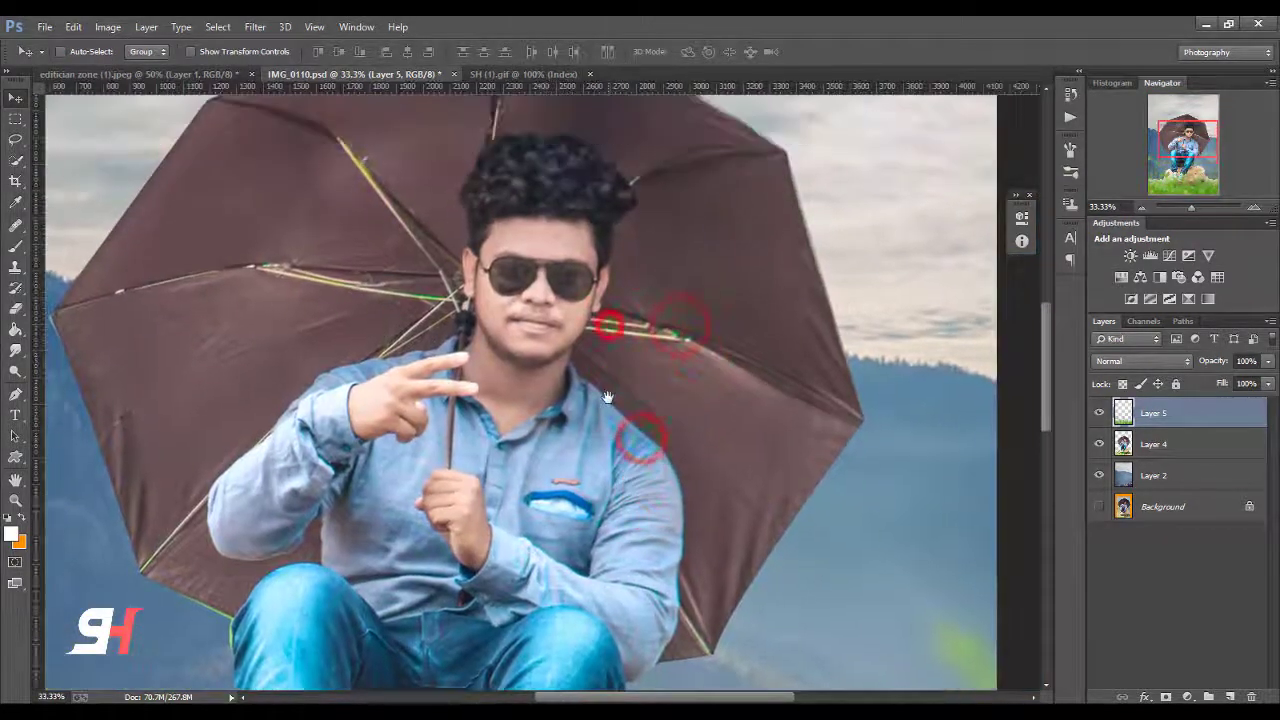
scroll(634, 428, "up", 1)
scroll(623, 183, "up", 3)
scroll(595, 476, "down", 2)
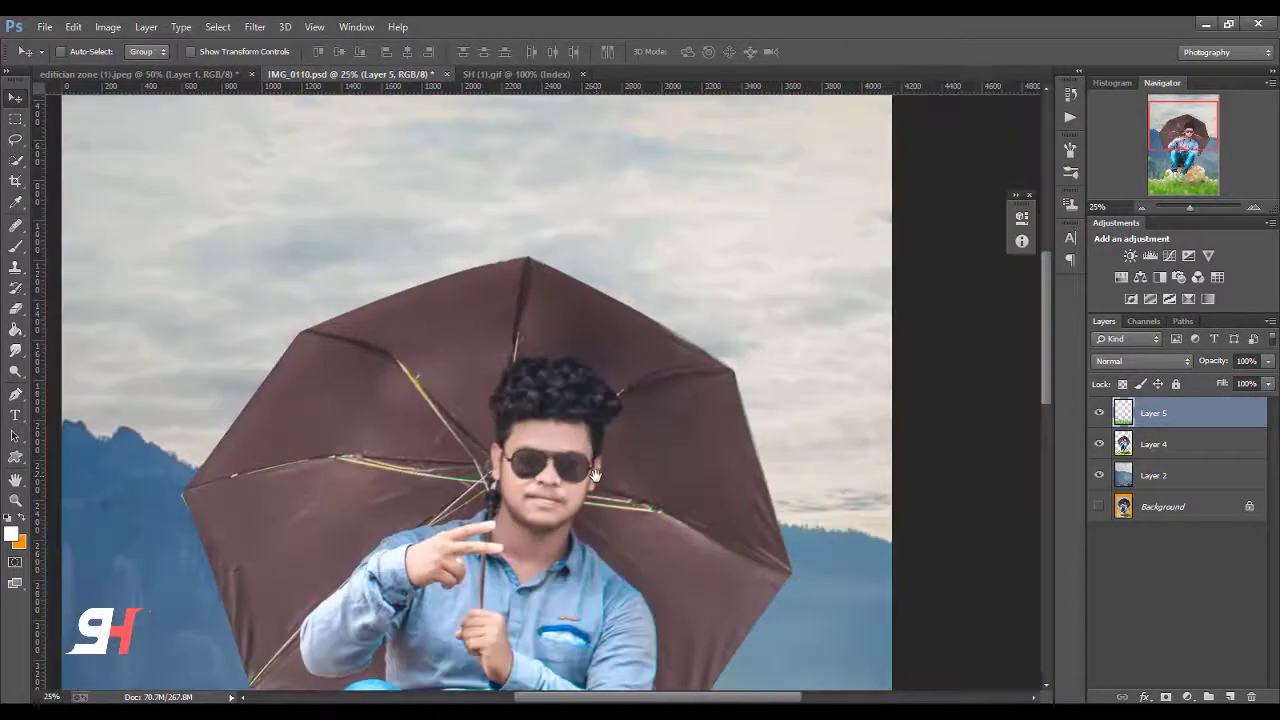
scroll(553, 445, "up", 1)
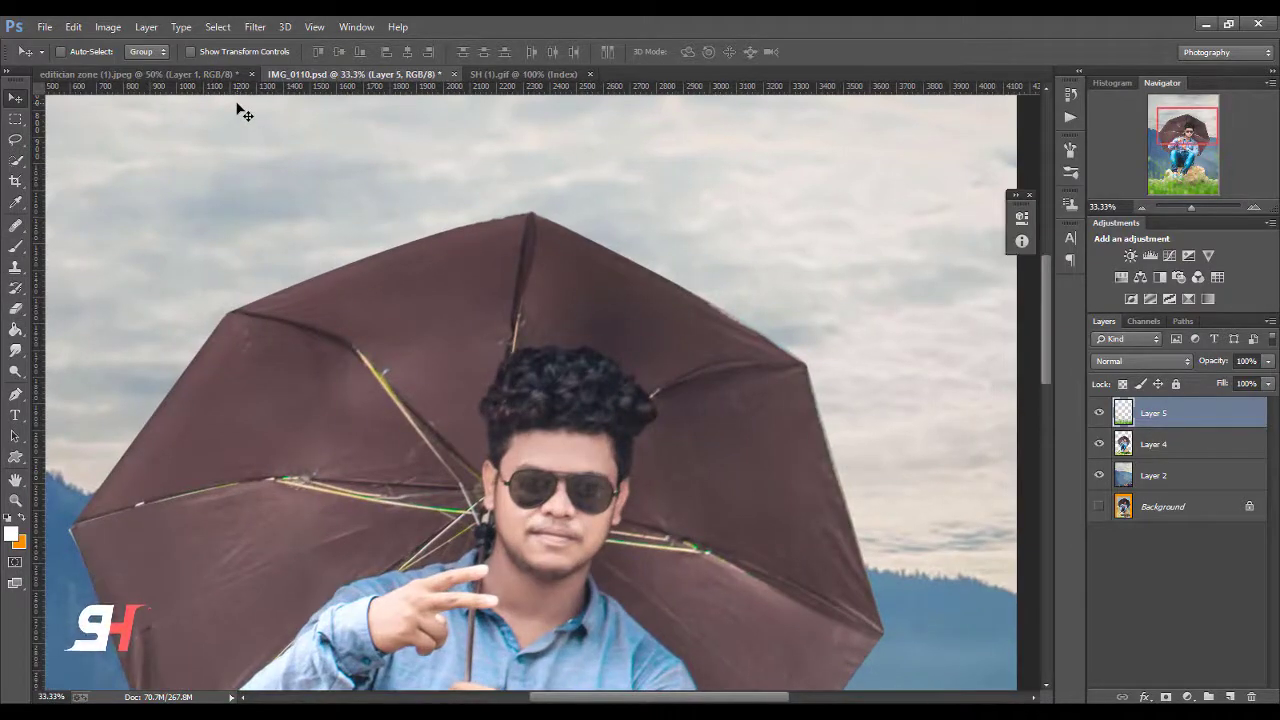
scroll(244, 114, "down", 2)
scroll(330, 140, "down", 1)
scroll(409, 173, "down", 1)
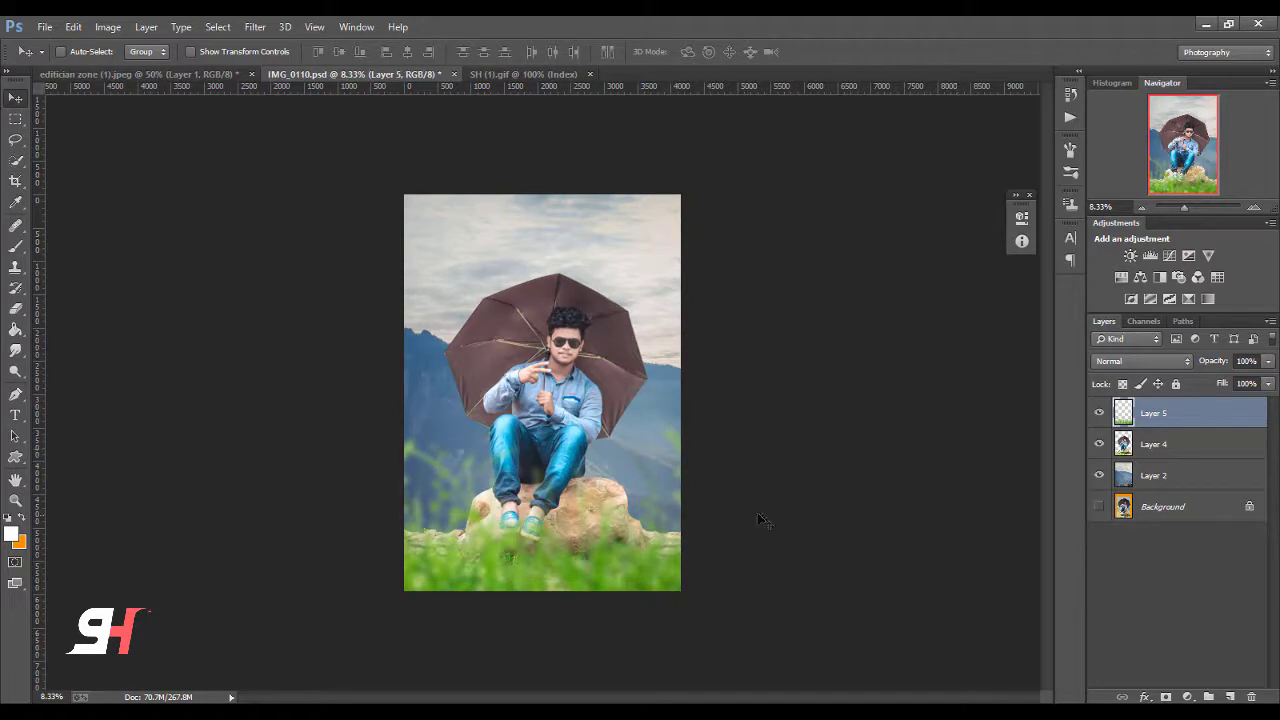
Step: In Camera Raw, raise the grass vibrance to +21, resetting trial shadows, clarity and saturation changes
left_click(255, 27)
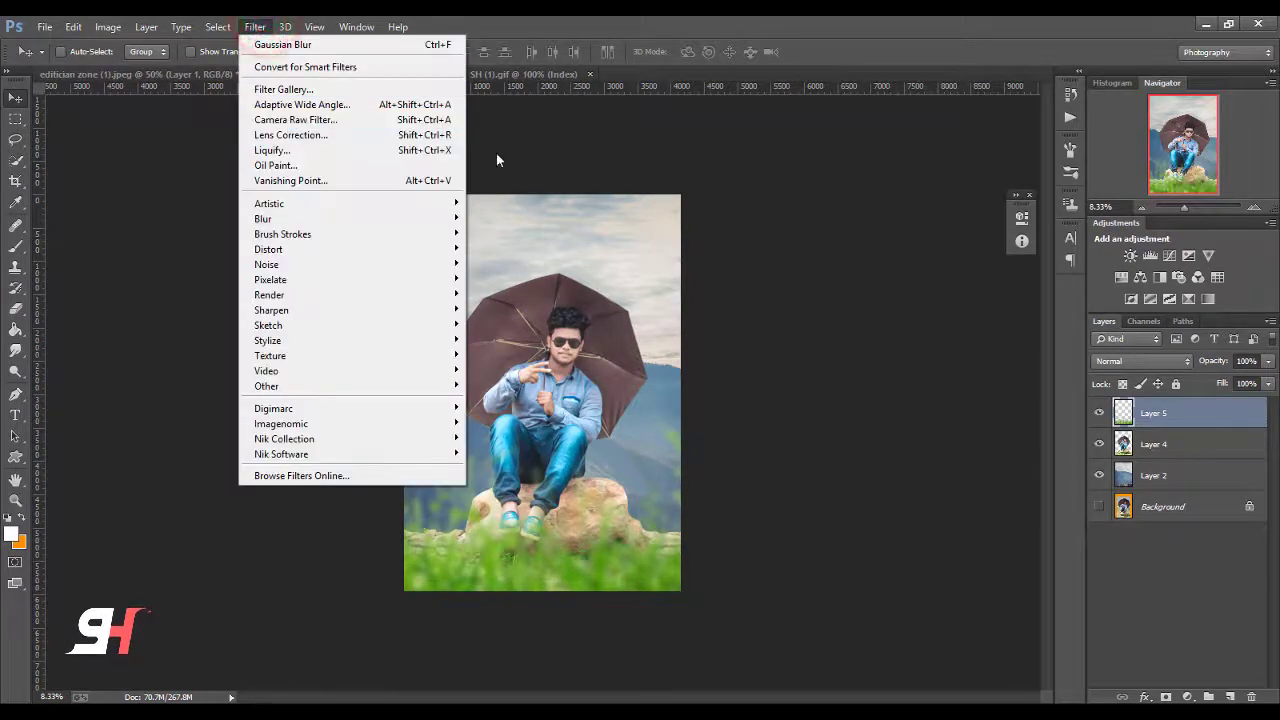
left_click(292, 122)
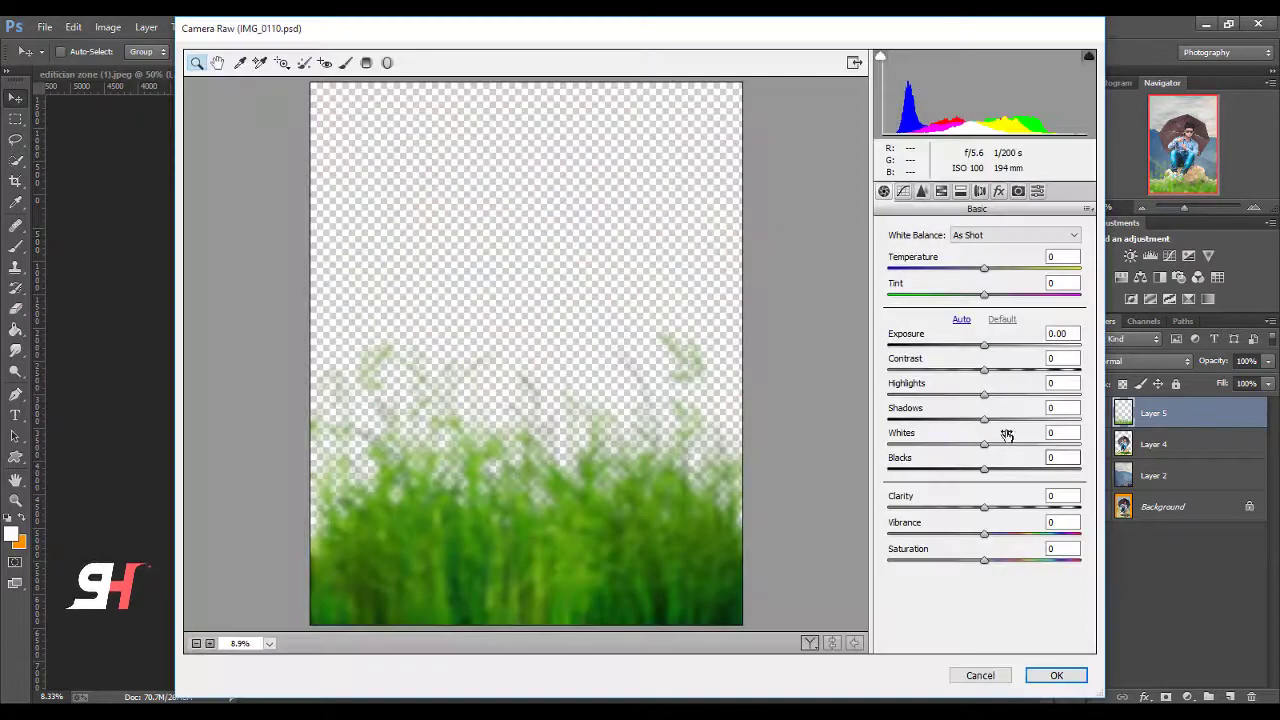
left_click(1009, 420)
left_click(1022, 507)
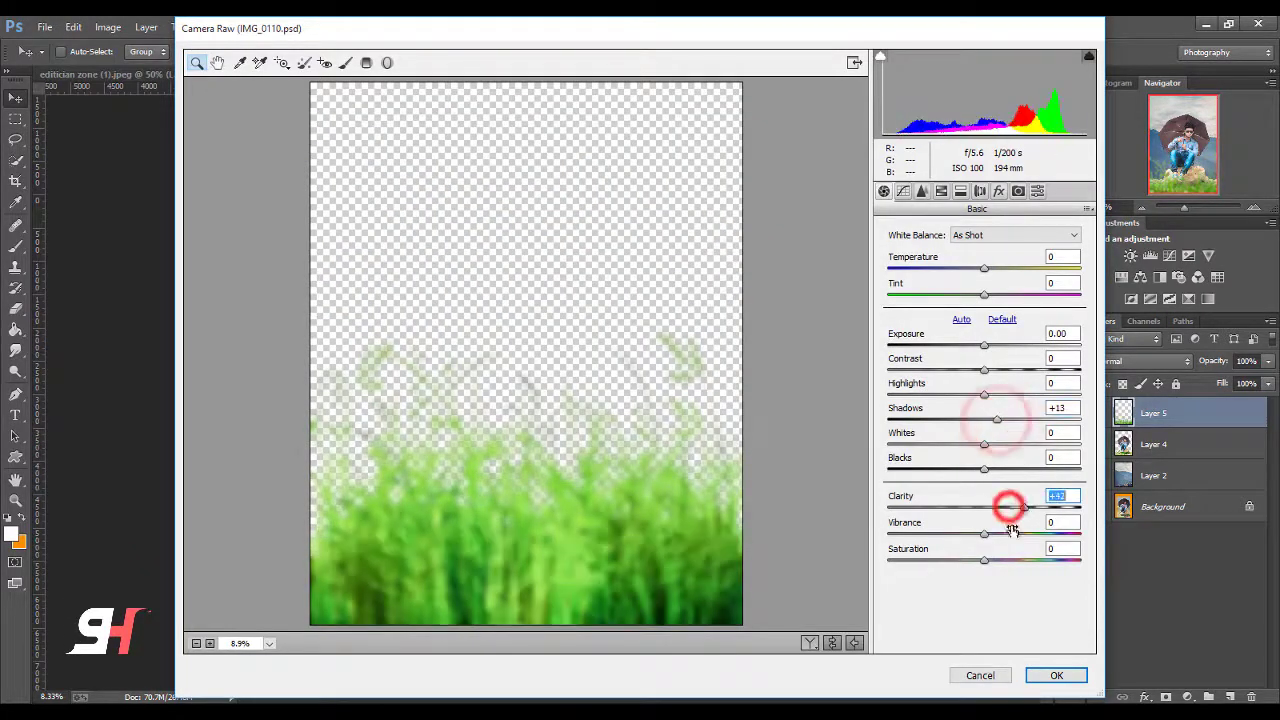
left_click(1004, 533)
left_click(996, 560)
left_click_drag(1007, 564, 990, 560)
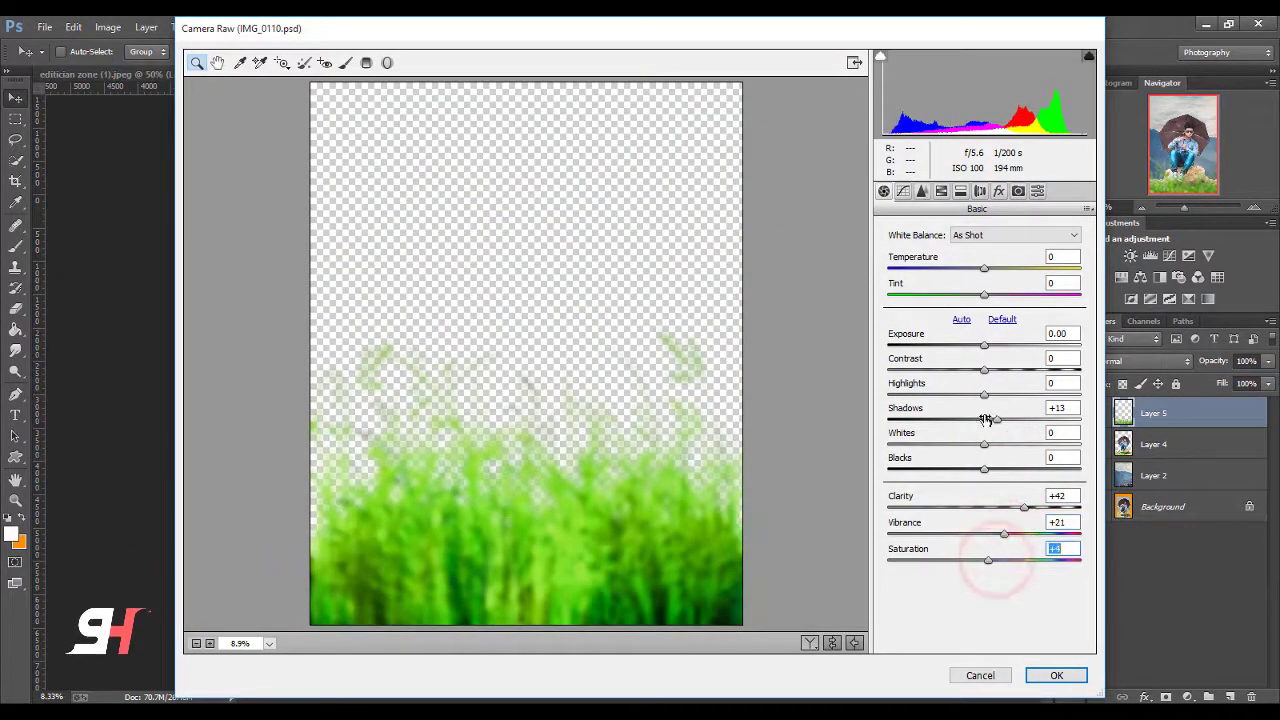
double_click(986, 419)
double_click(985, 507)
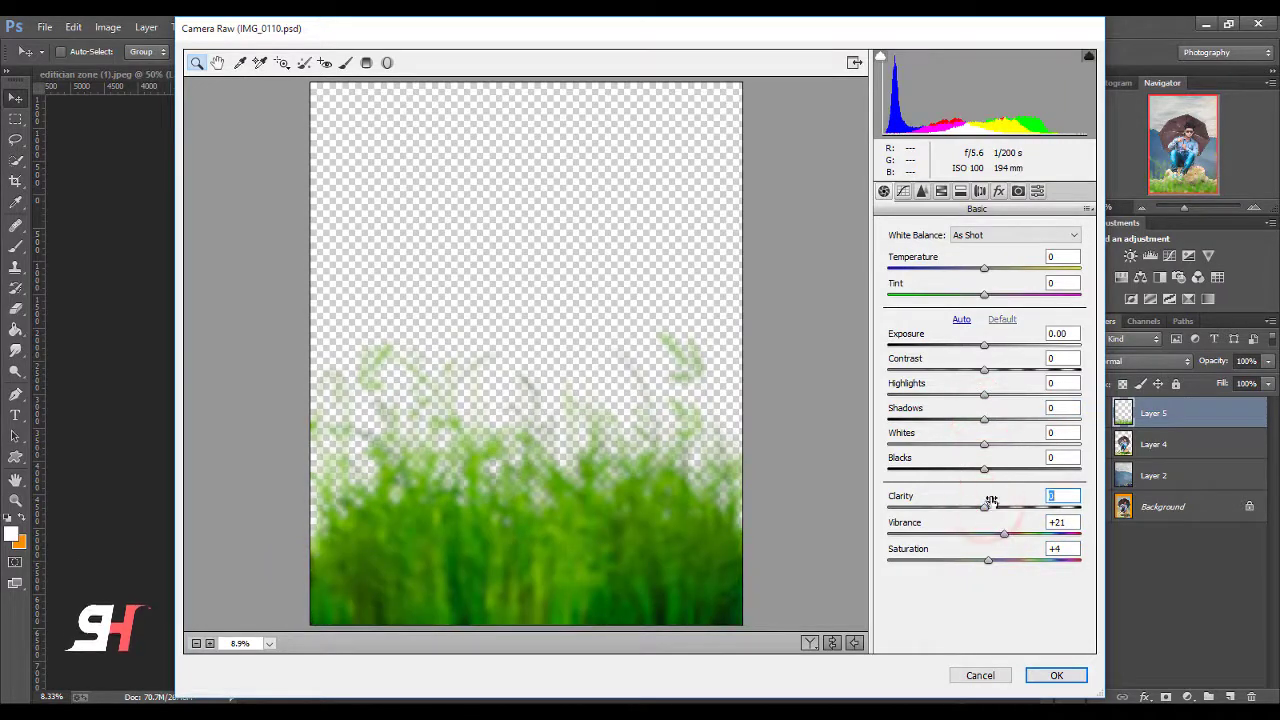
double_click(985, 560)
Step: Boost Greens saturation and shift the Greens hue for deeper grass, then apply
left_click(941, 191)
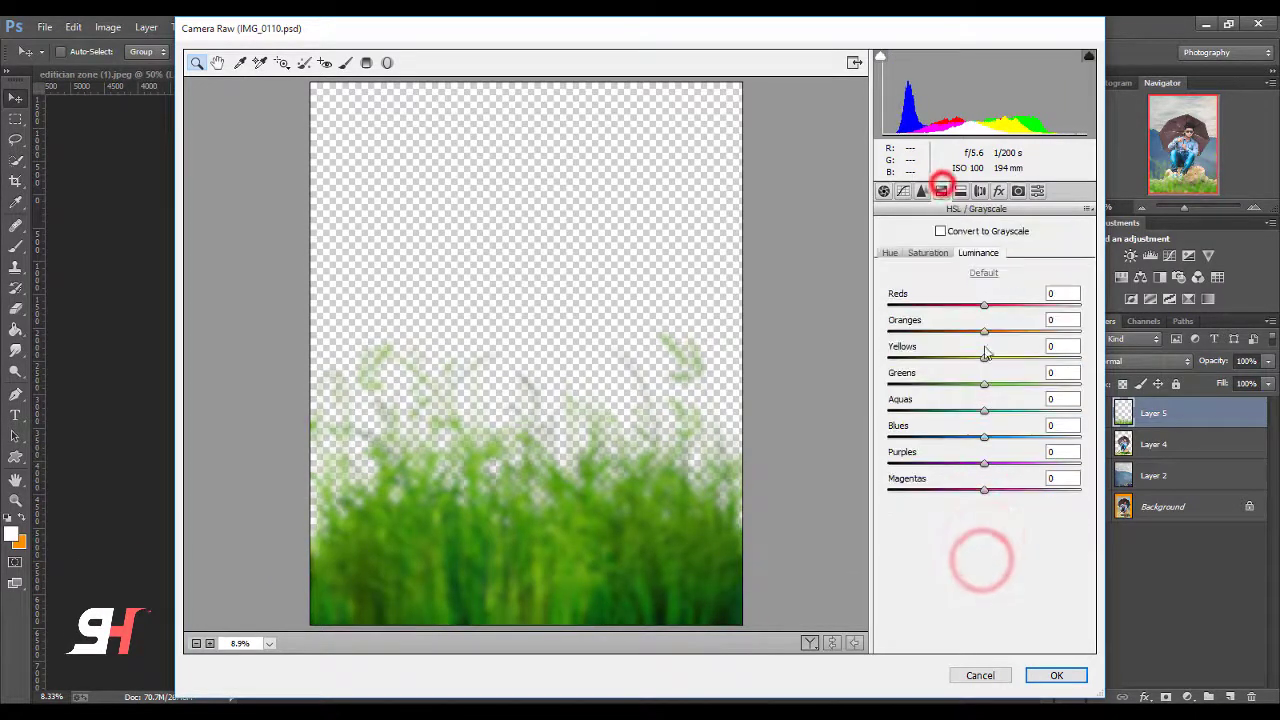
left_click(928, 252)
left_click_drag(996, 412, 1061, 424)
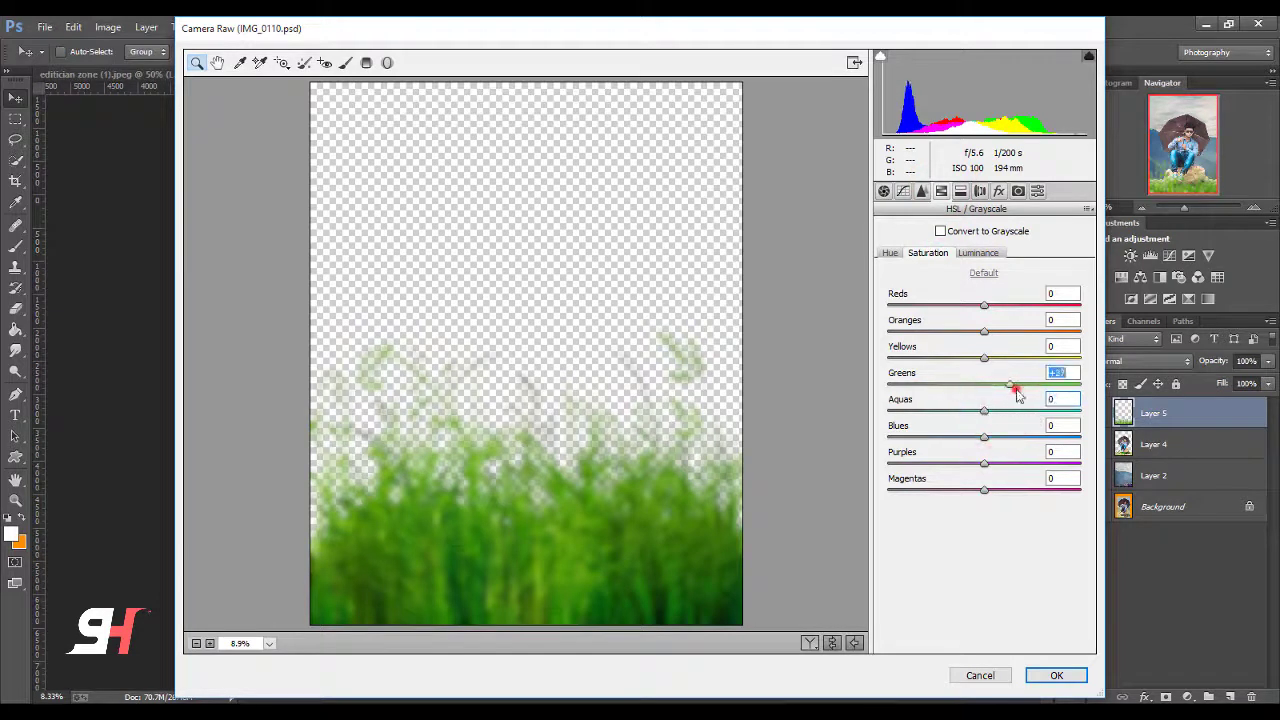
left_click(889, 252)
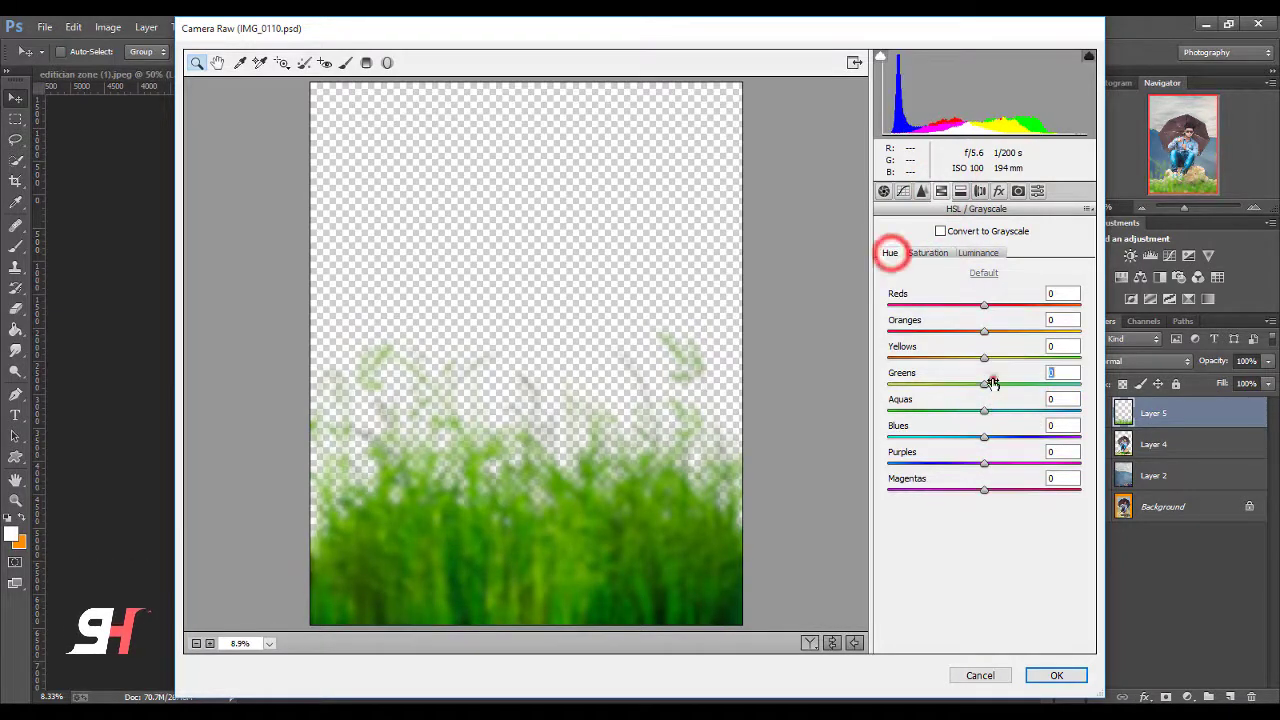
left_click_drag(986, 384, 1004, 384)
left_click(1052, 674)
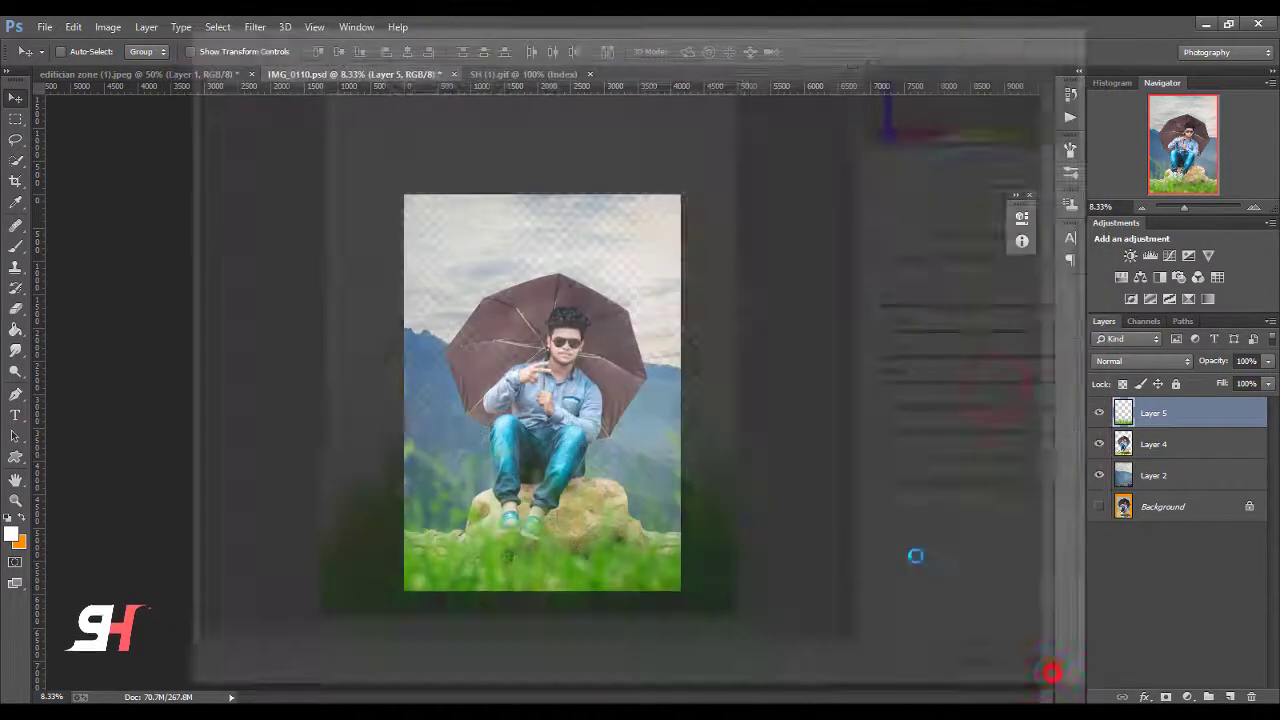
Step: On Layer 2, set Shadows +37 and Clarity +52 and raise vibrance and saturation
key("ctrl+plus")
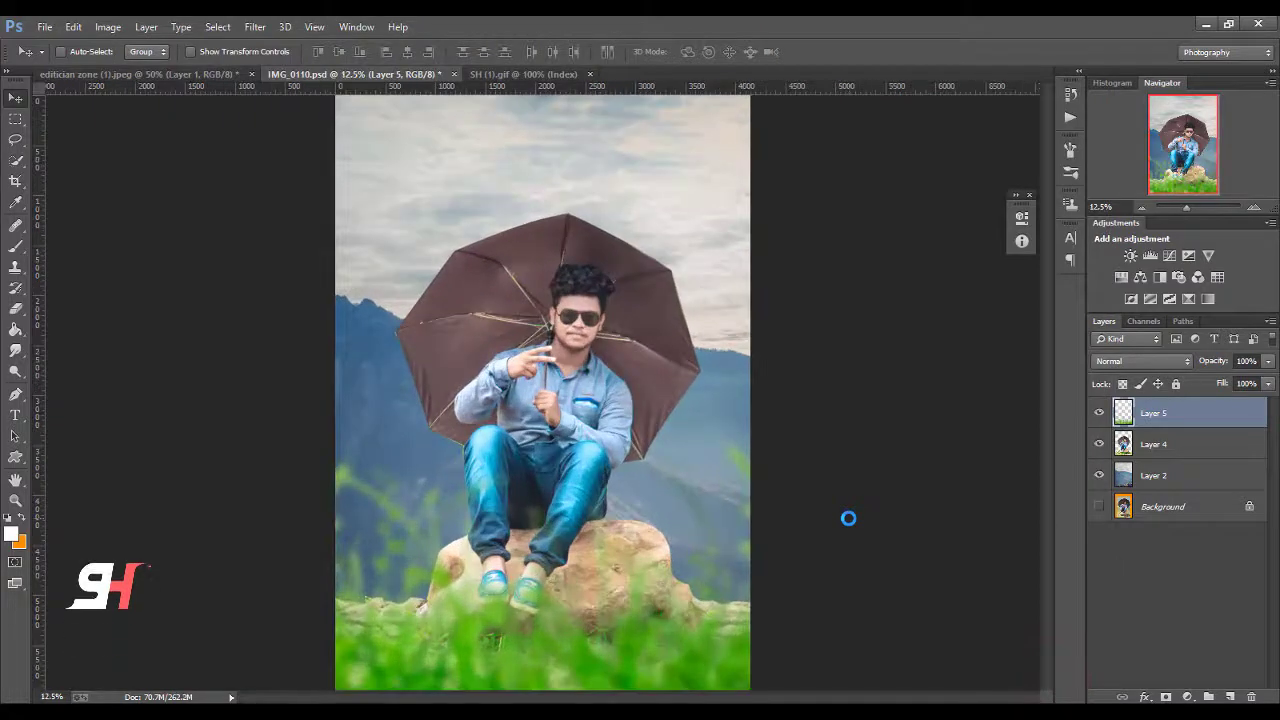
left_click(1155, 477)
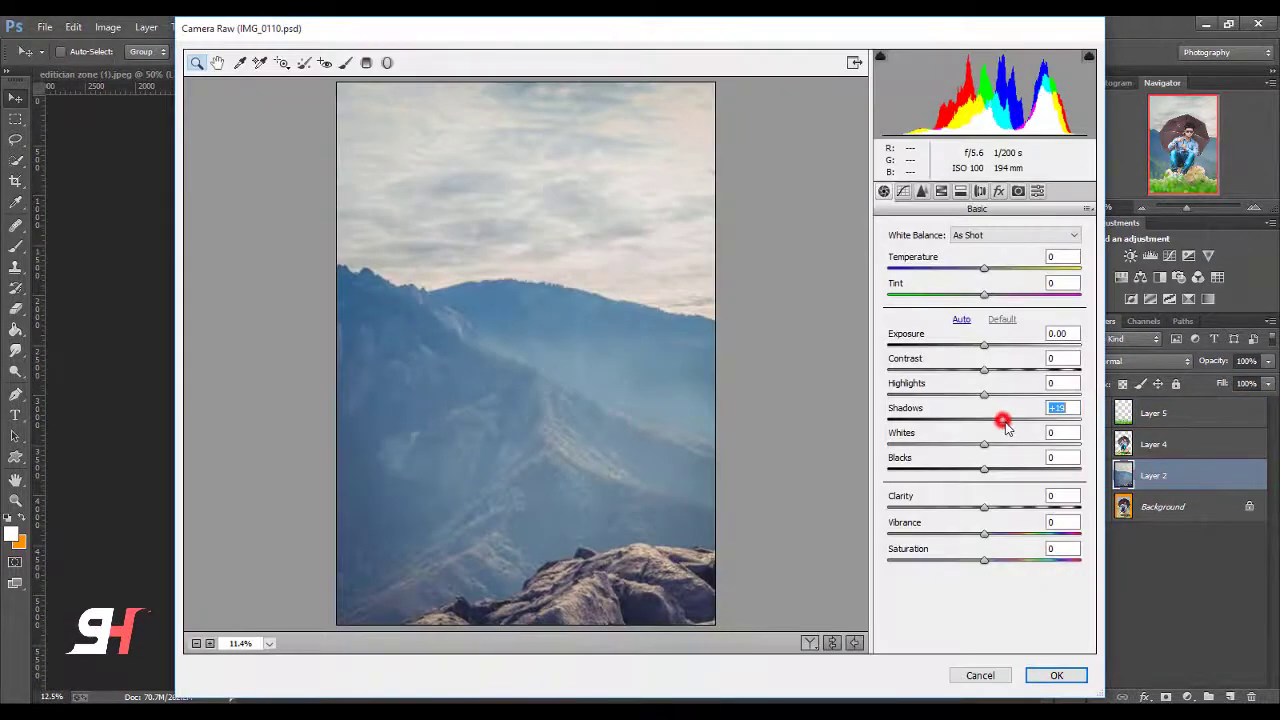
left_click_drag(1005, 425, 1016, 426)
left_click_drag(1000, 510, 1037, 512)
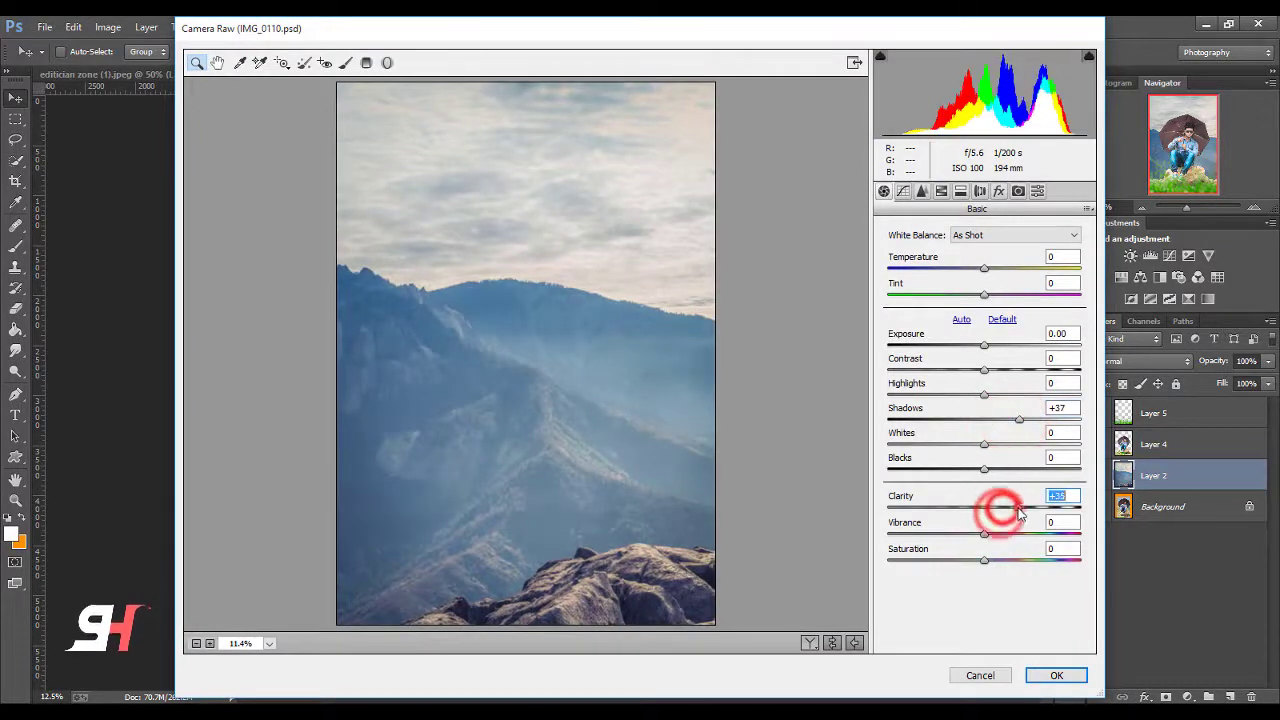
left_click(1003, 533)
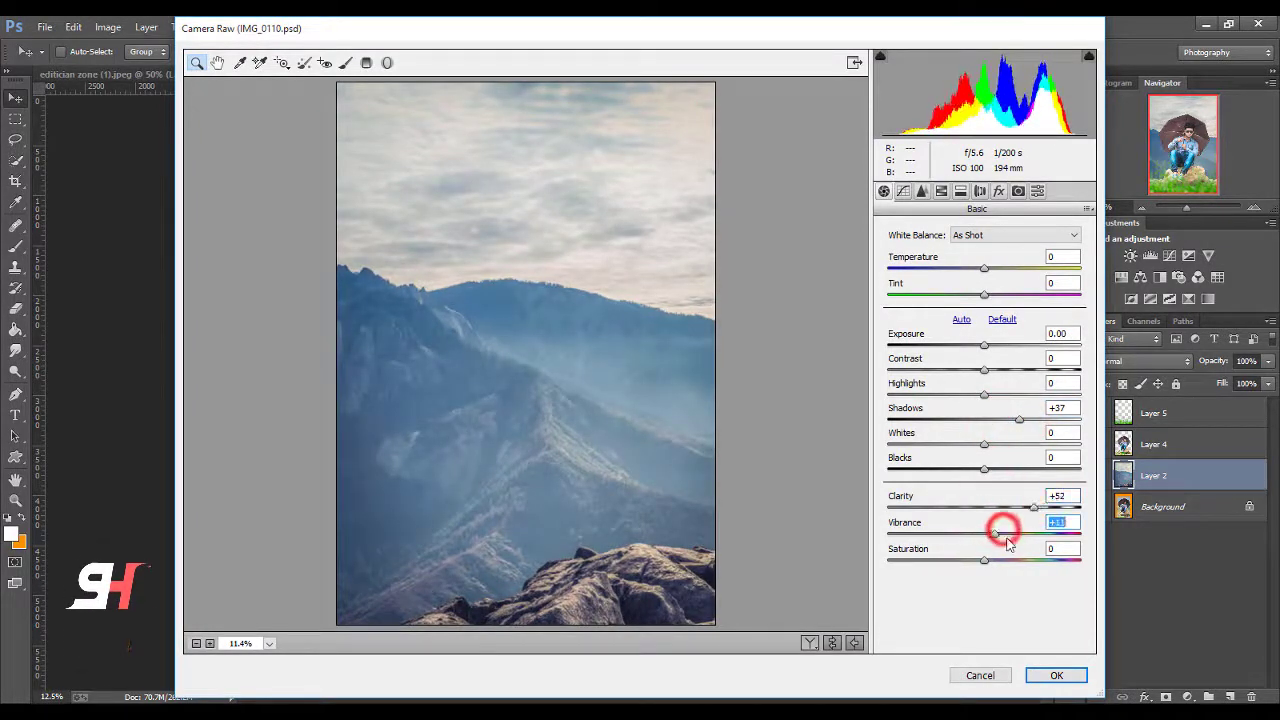
left_click(988, 558)
Step: Boost the Blues saturation and add a Post Crop vignette to the mountain backdrop
left_click(941, 190)
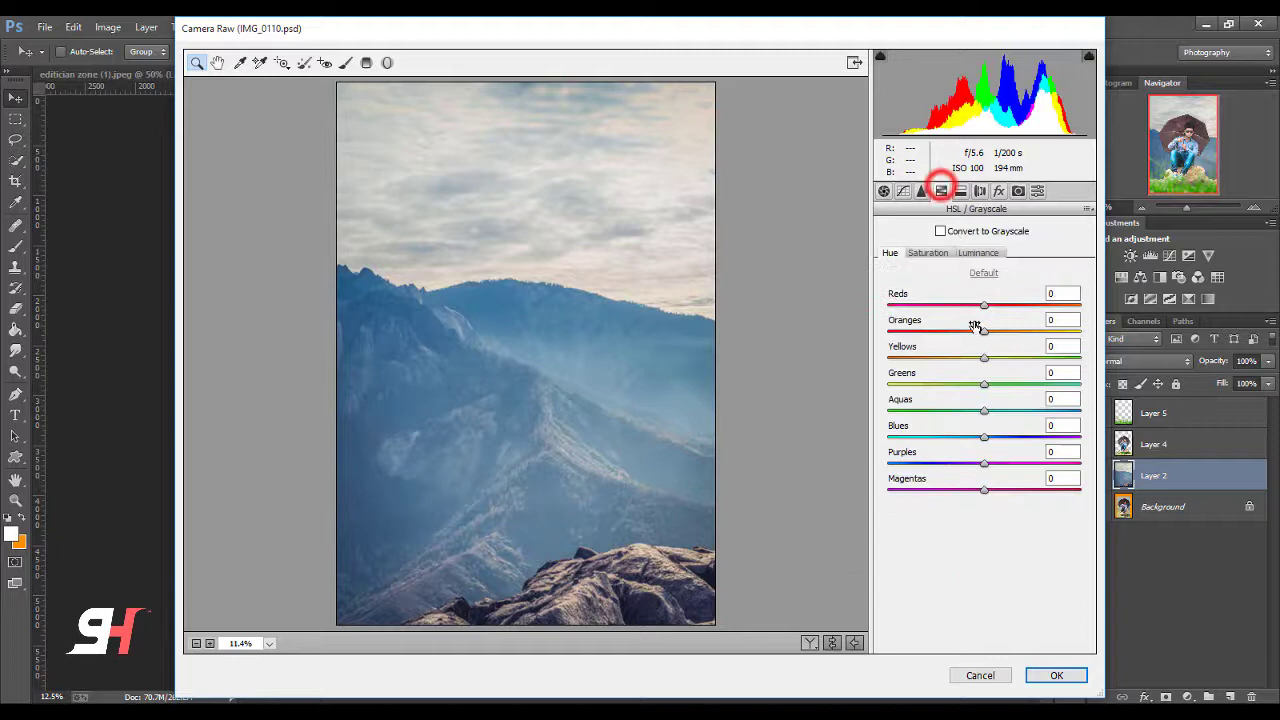
left_click(925, 253)
left_click_drag(1014, 437, 990, 440)
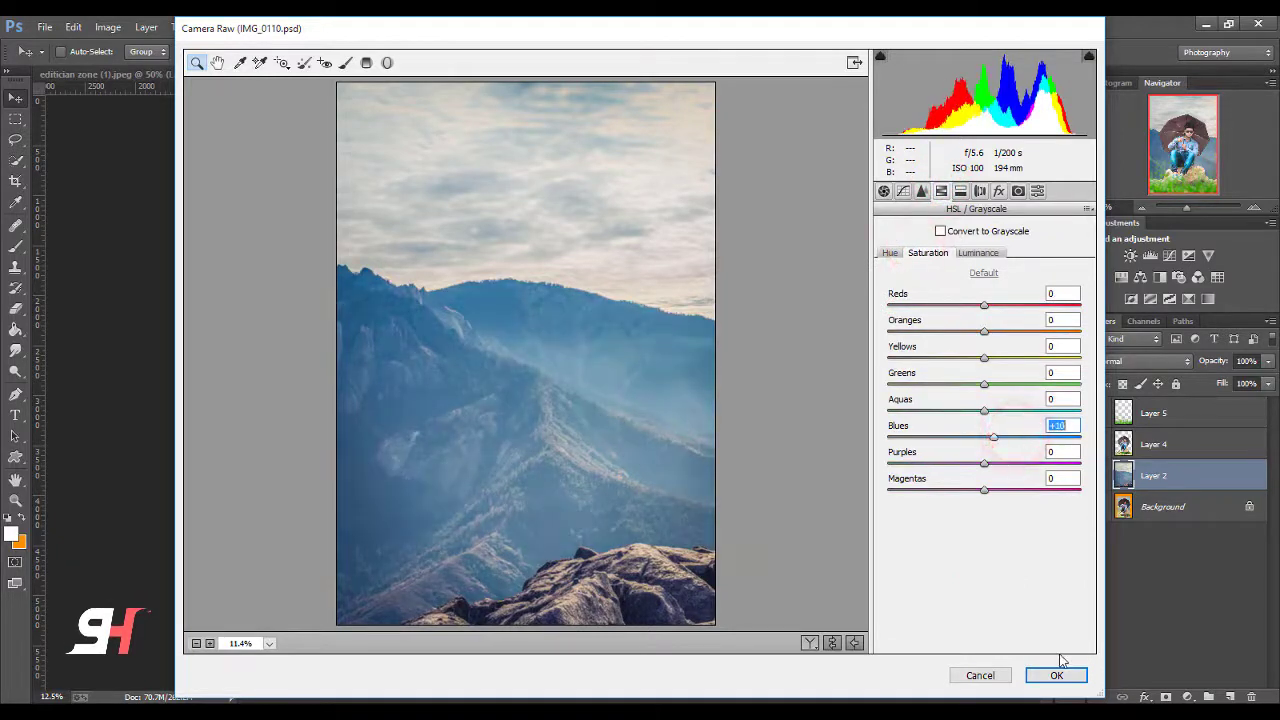
left_click(998, 191)
left_click(980, 397)
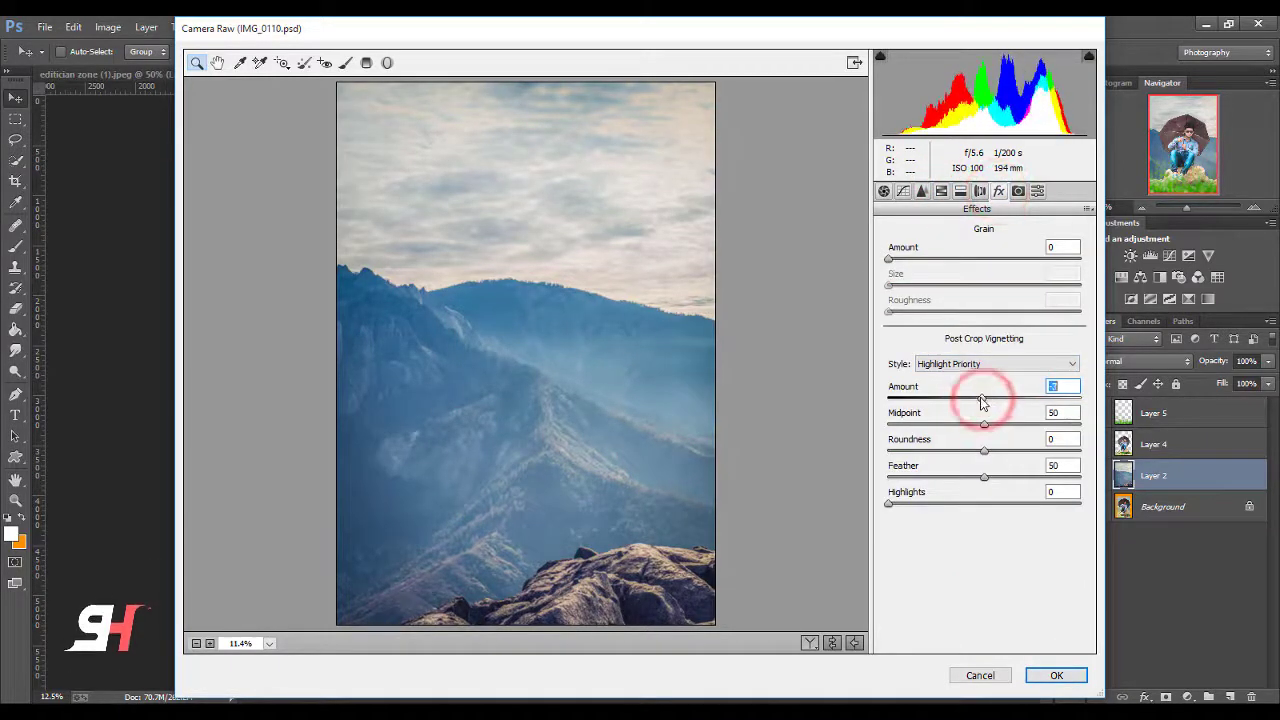
left_click(1068, 677)
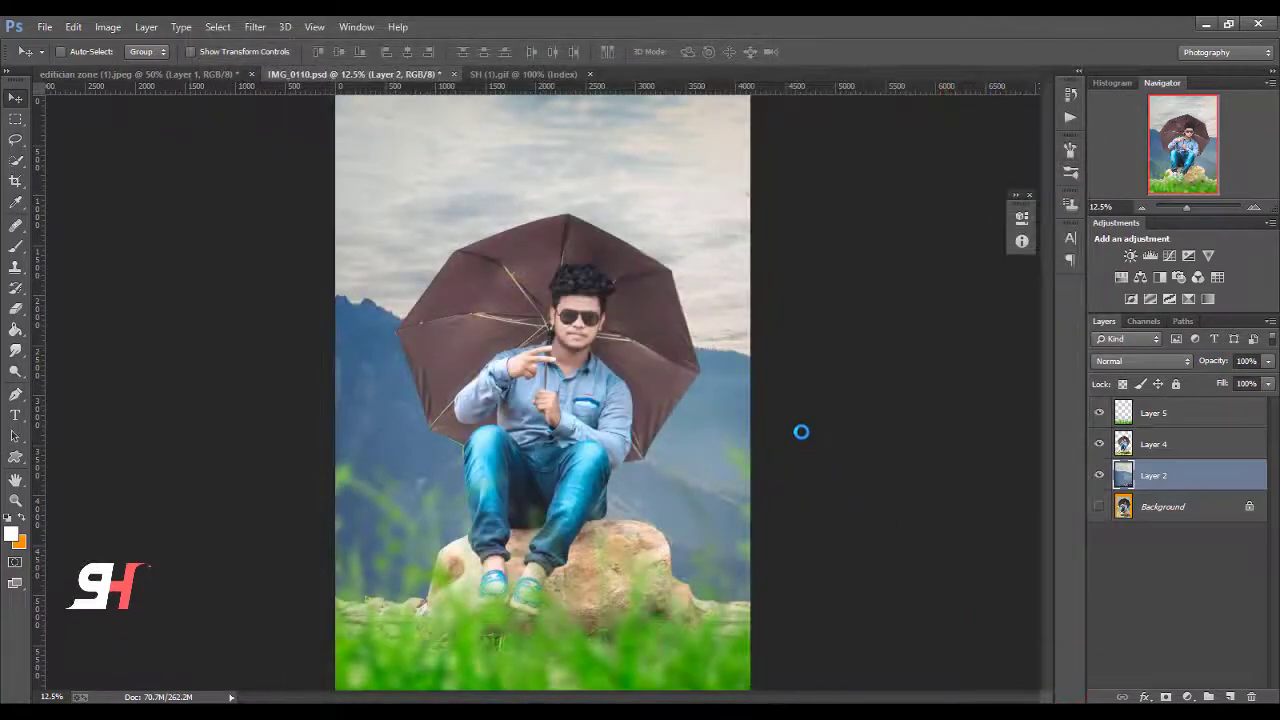
key("ctrl+minus")
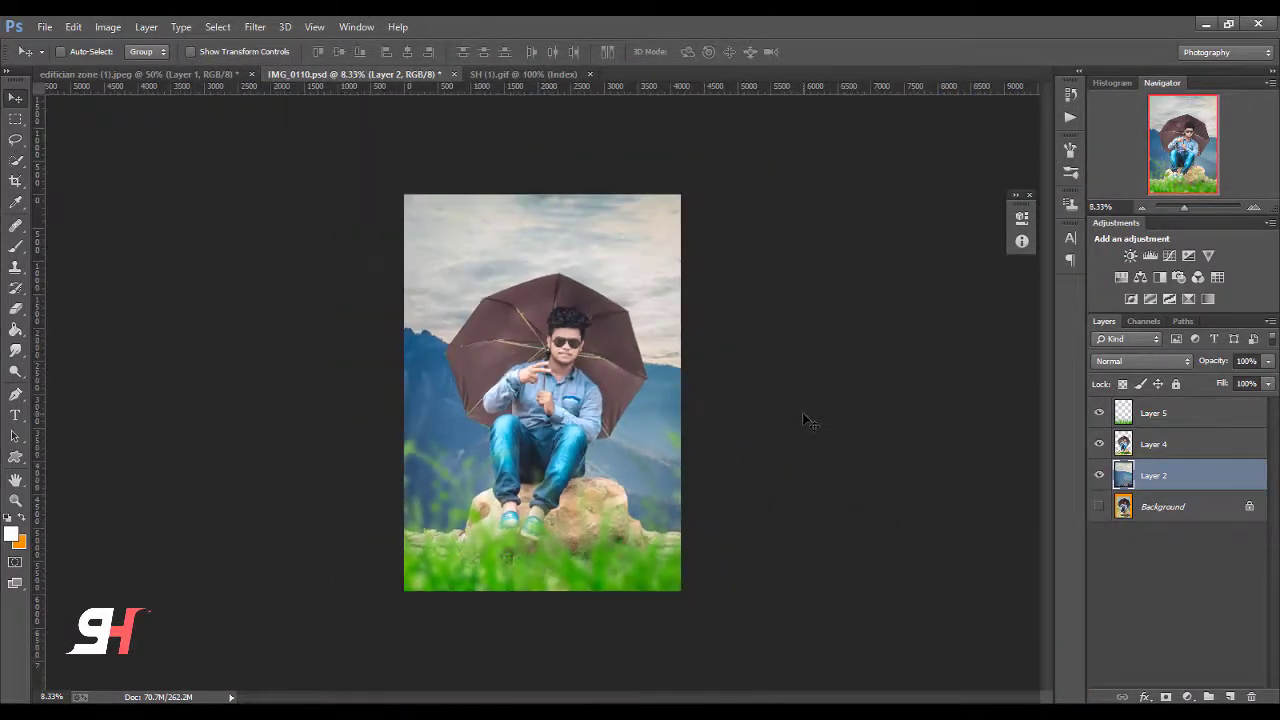
left_click(1182, 448)
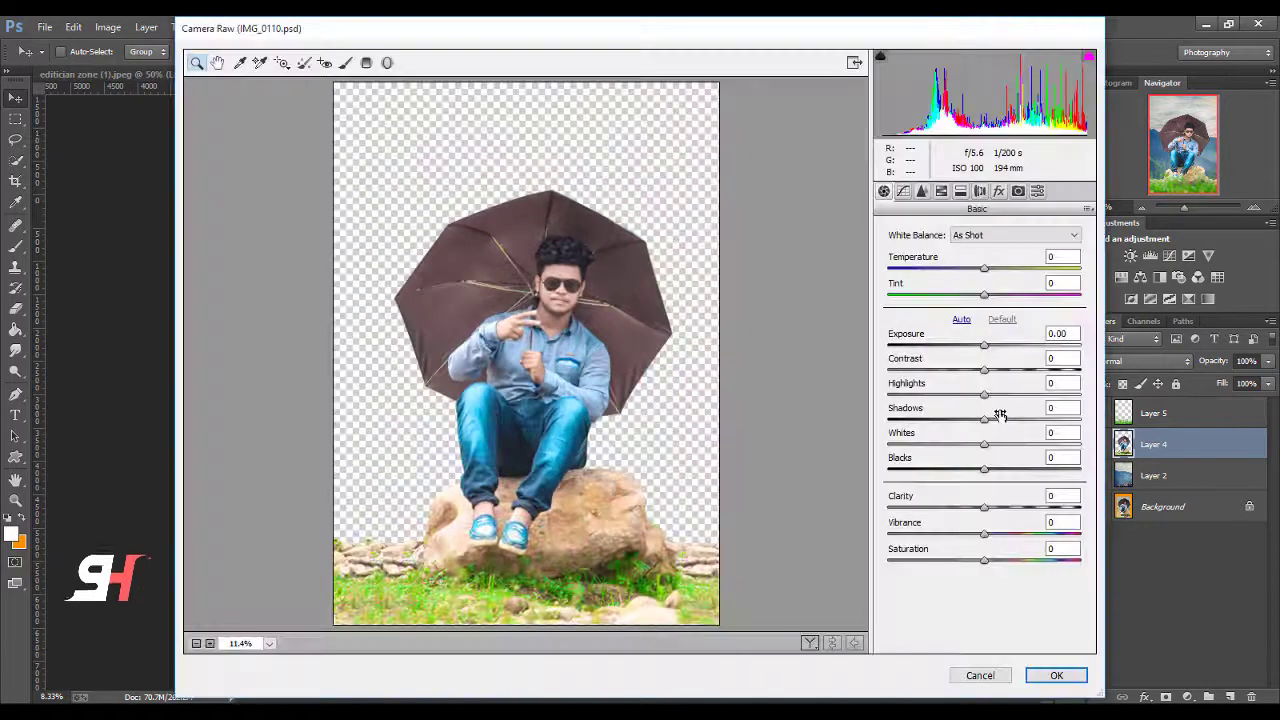
Step: On Layer 4 in Camera Raw, lift Shadows to +98, add Clarity +40 and raise Whites
left_click_drag(1003, 418, 1078, 431)
left_click_drag(985, 507, 1027, 511)
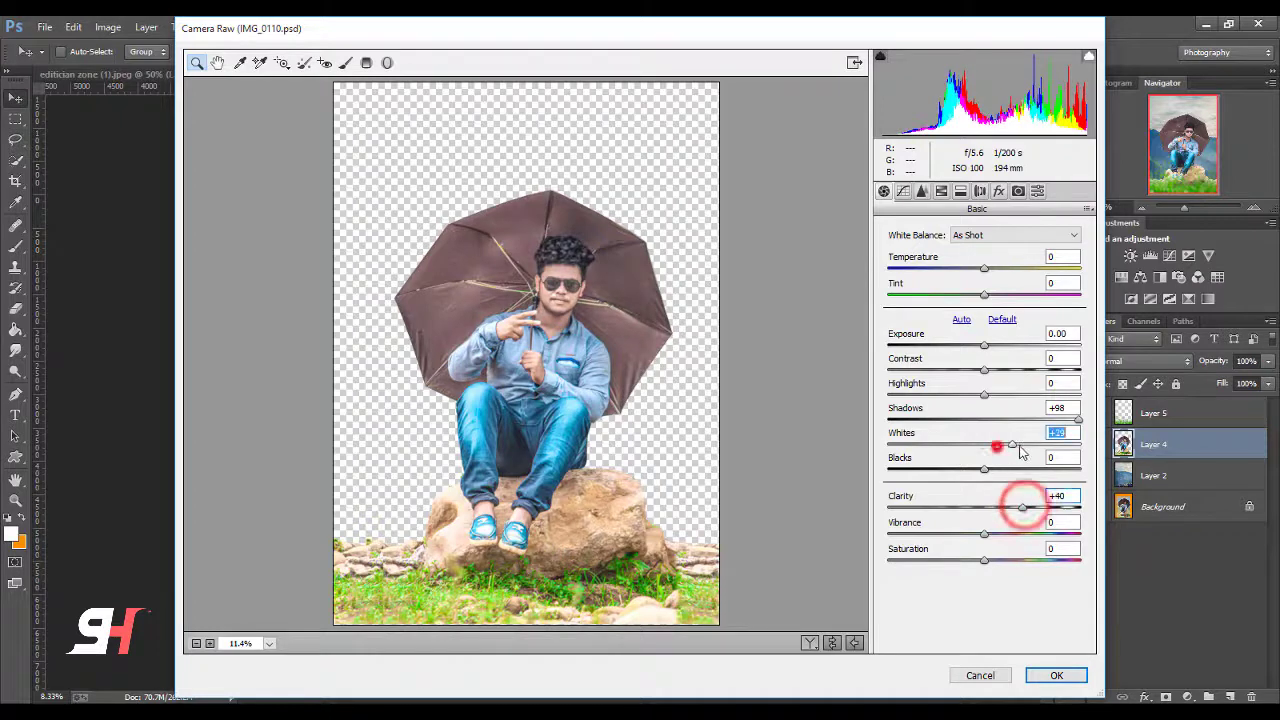
left_click_drag(1021, 452, 994, 444)
Step: In HSL, set Oranges luminance +8, Blues saturation +18 and Greens saturation +78, then apply
left_click(991, 468)
left_click(941, 191)
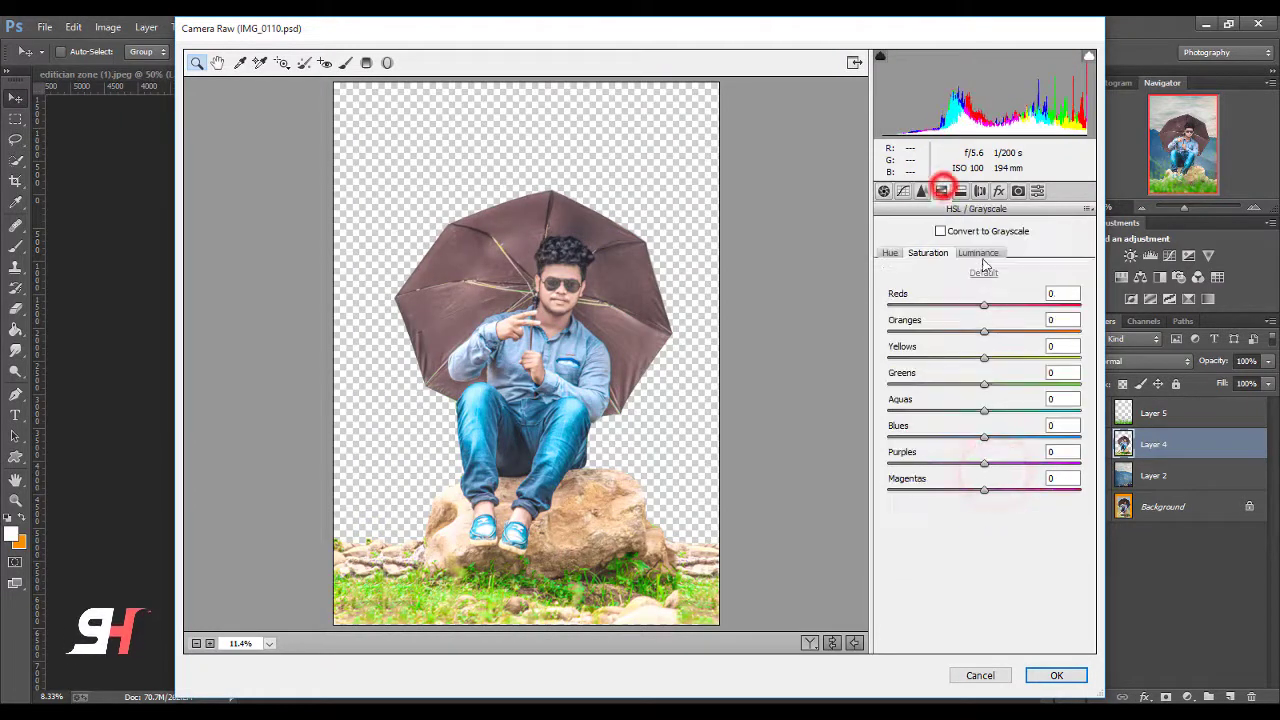
left_click(979, 253)
left_click_drag(984, 331, 979, 333)
left_click(946, 252)
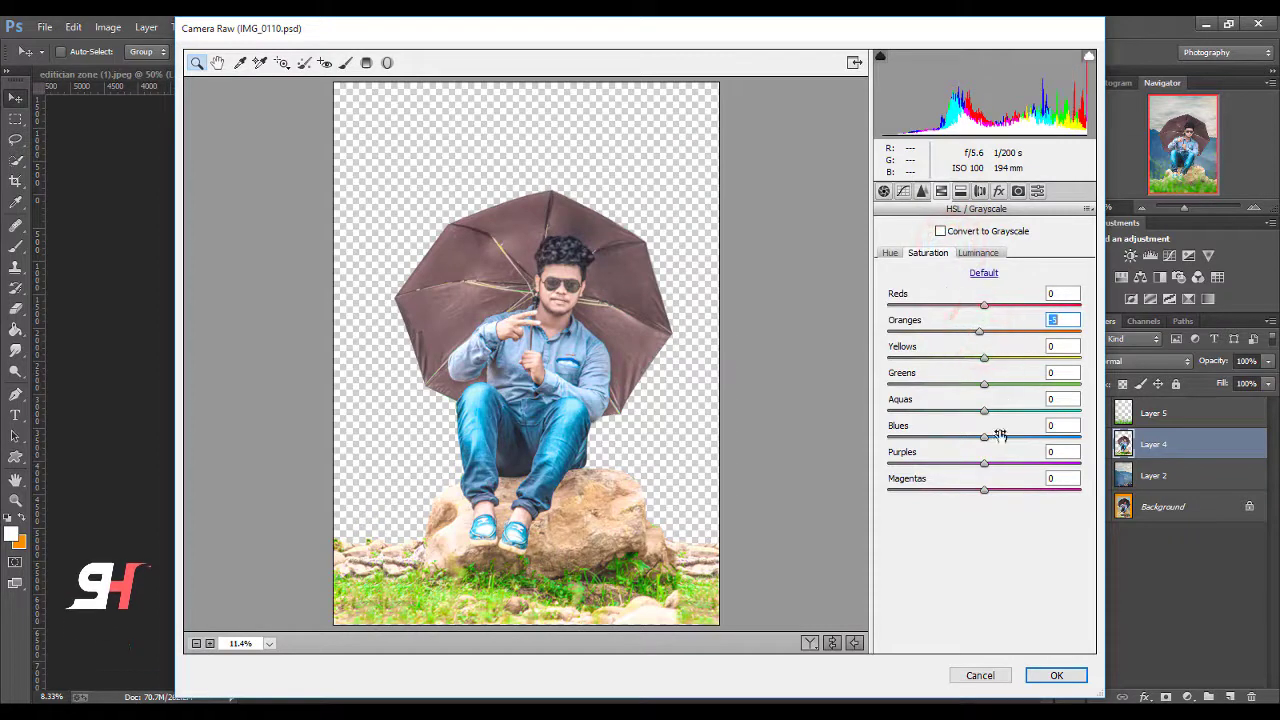
left_click_drag(985, 437, 1003, 444)
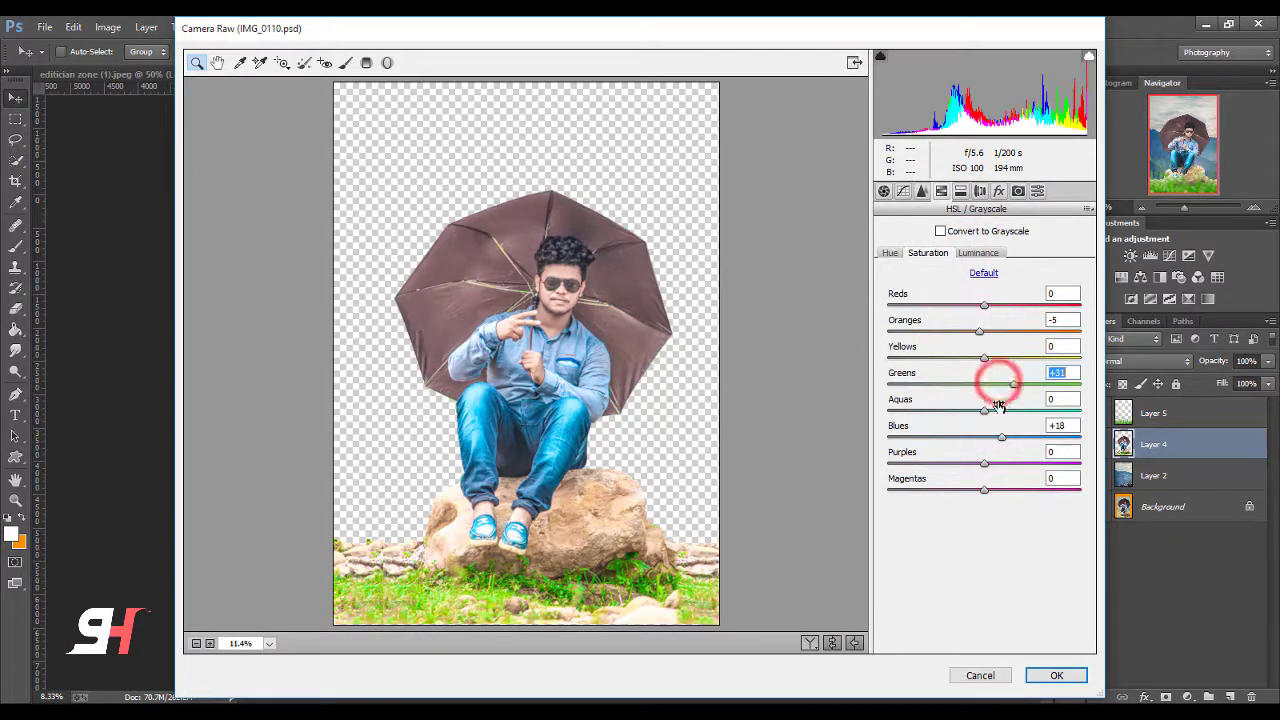
left_click(885, 253)
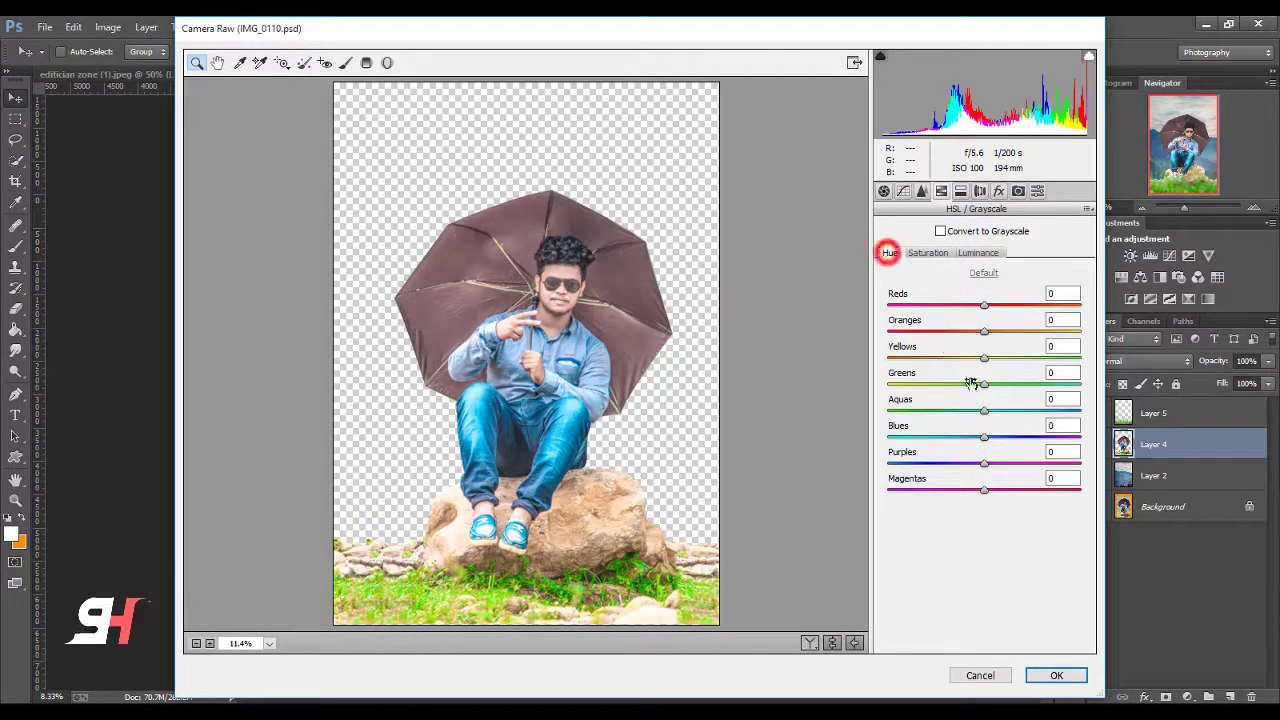
left_click(978, 252)
left_click_drag(1014, 384, 1059, 384)
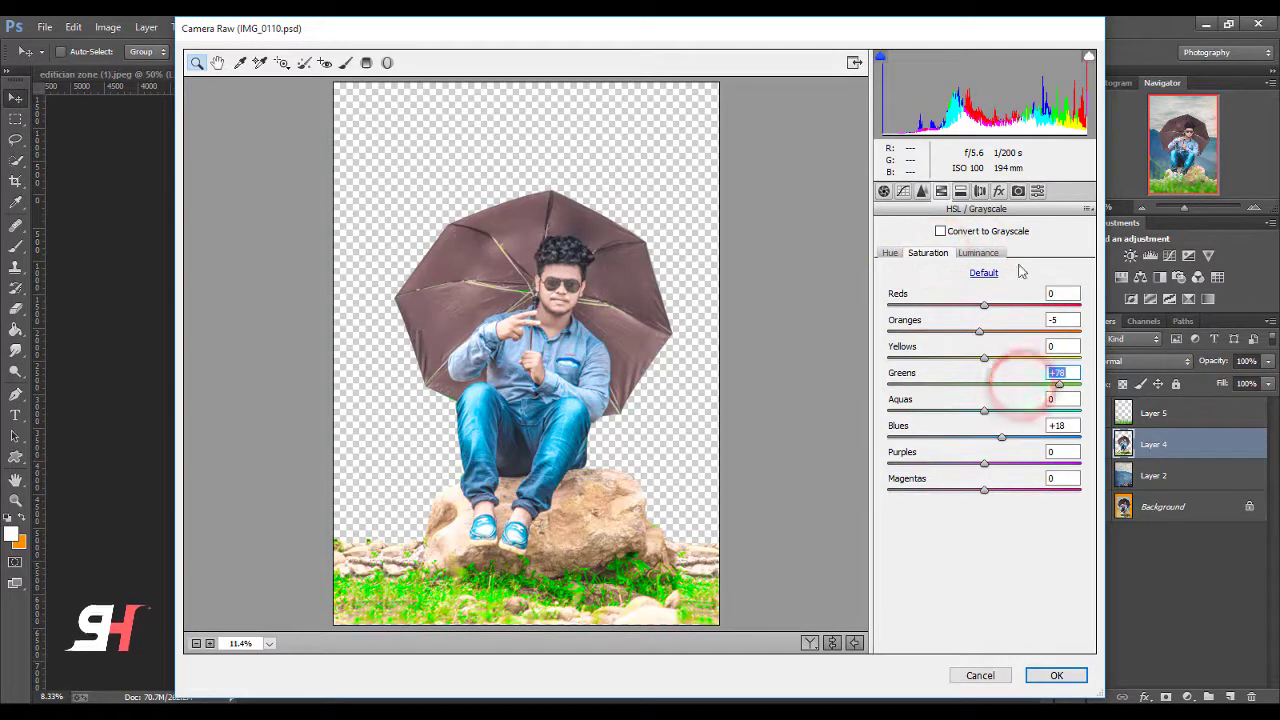
left_click(1060, 676)
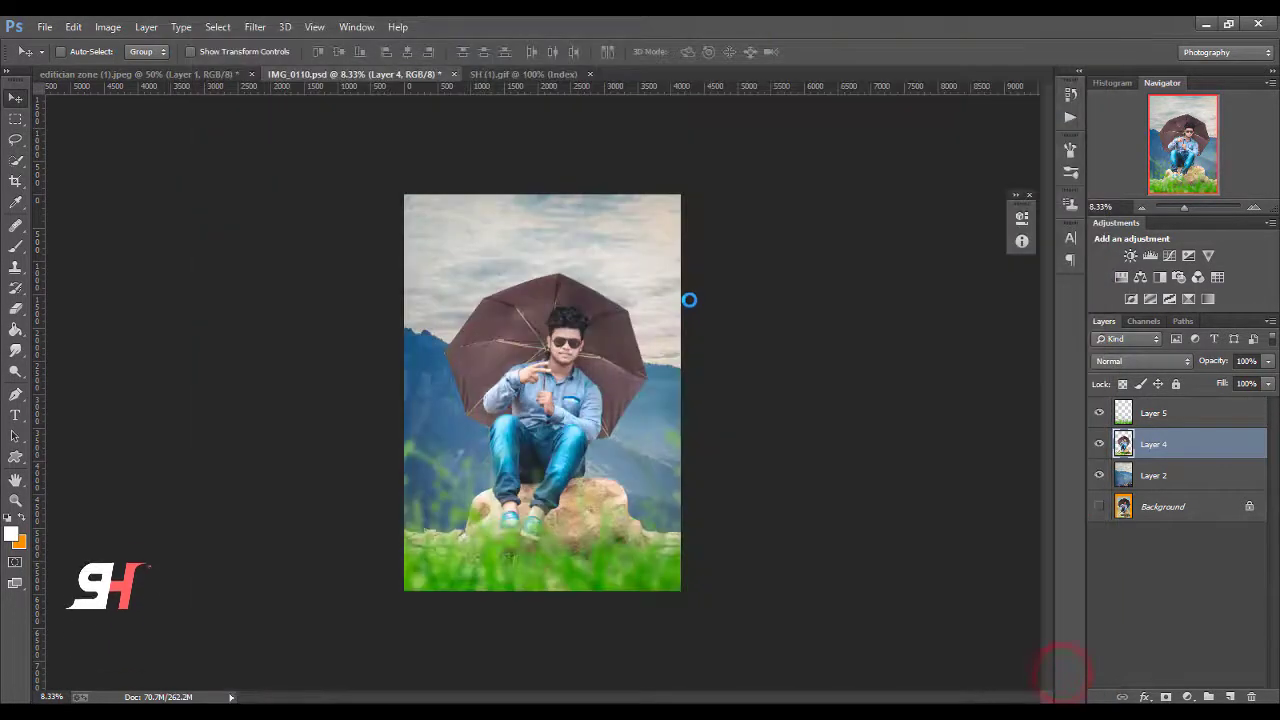
Step: Compare with the blurred grass hidden, then move Layer 5 grass 96 px lower
key("ctrl+plus")
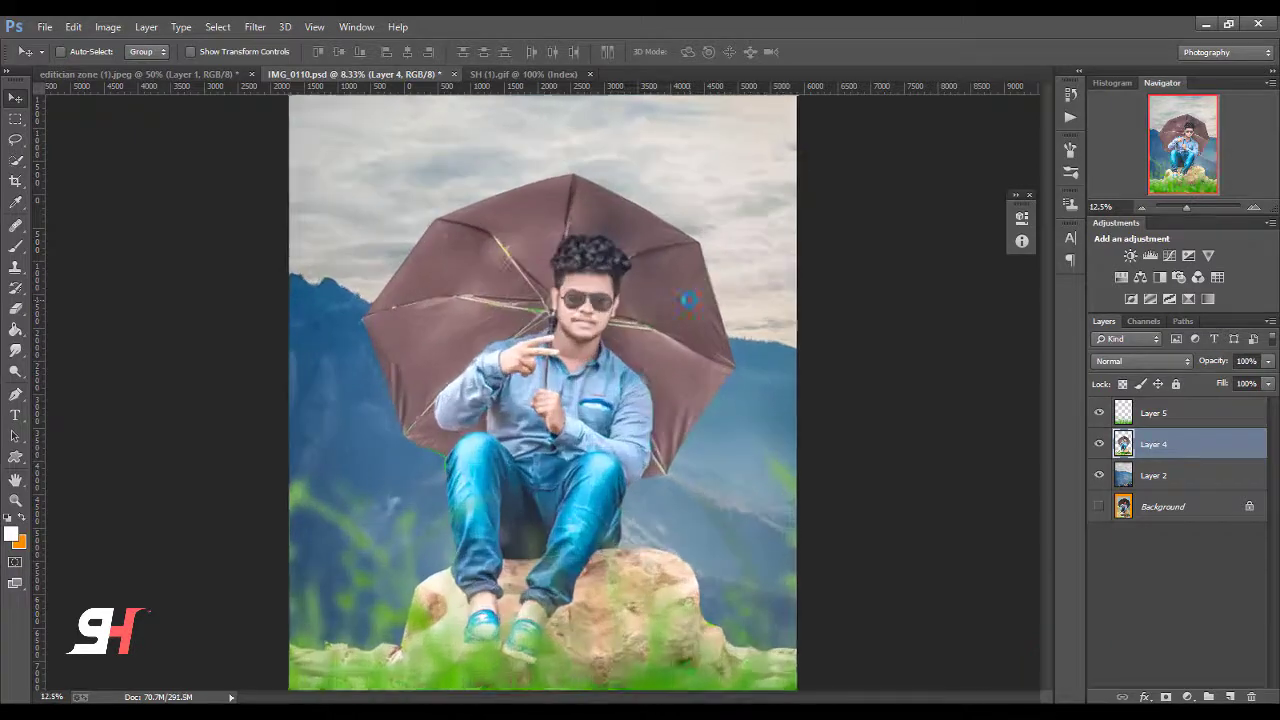
left_click(1098, 411)
scroll(757, 457, "down", 5)
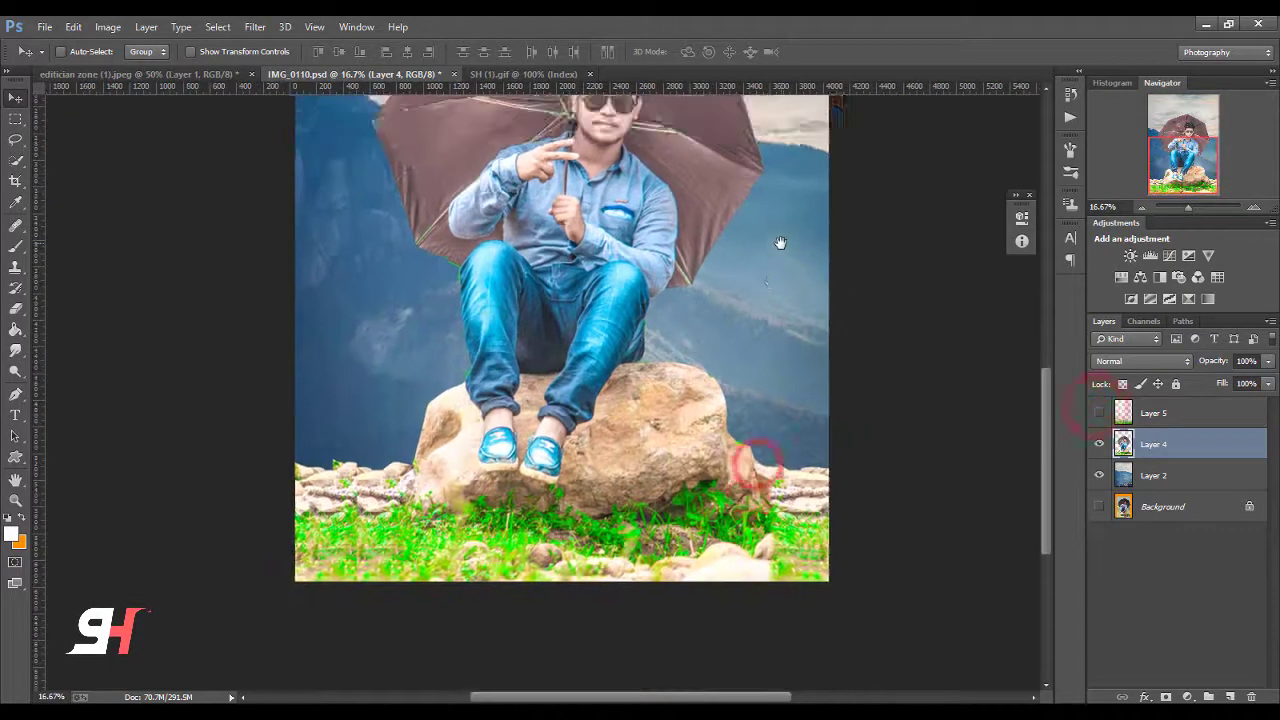
key("ctrl+minus")
left_click(1099, 412)
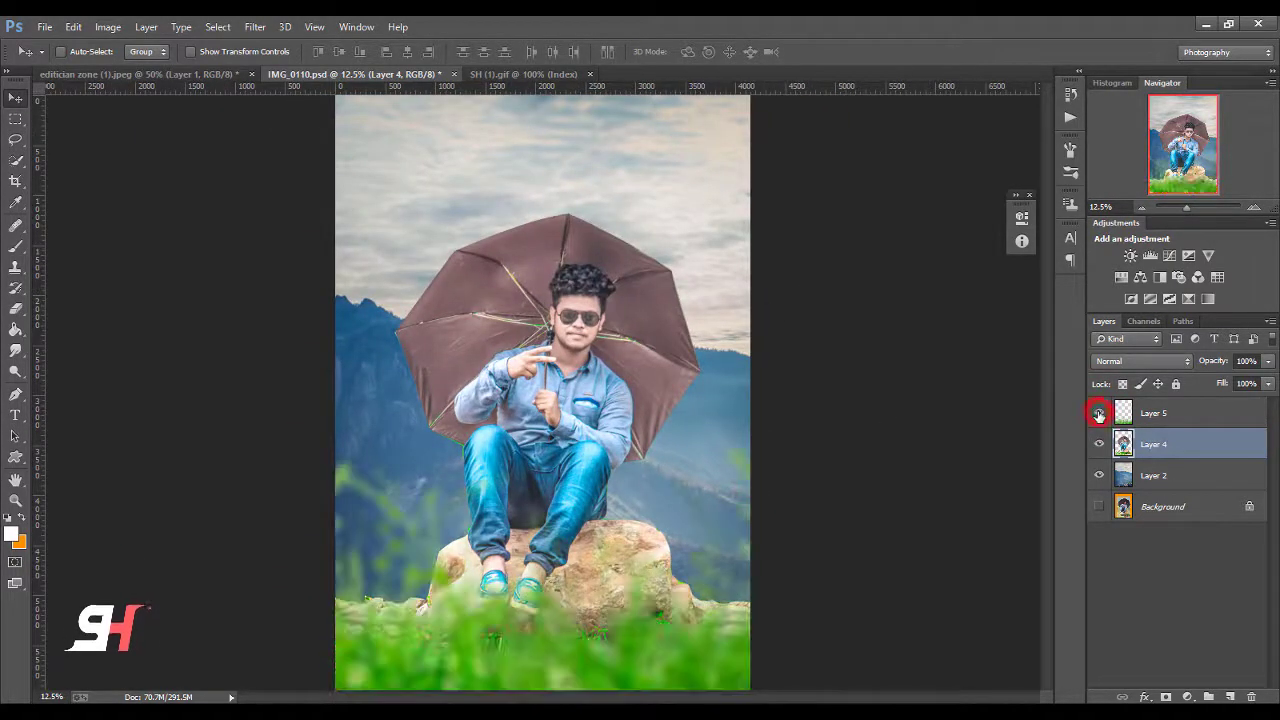
left_click(1189, 412)
left_click_drag(723, 570, 727, 635)
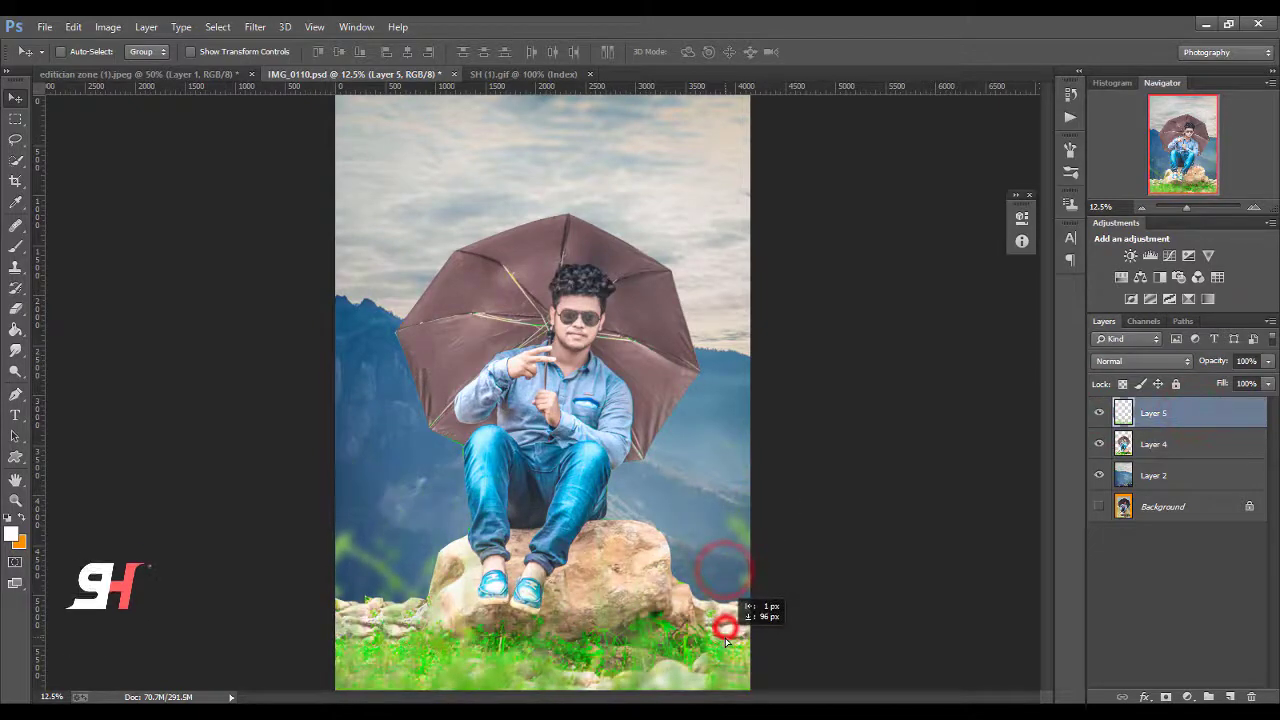
Step: Inspect the man's face up close, then add Layers 4 and 5 to the layer selection
left_click(686, 358, "ctrl")
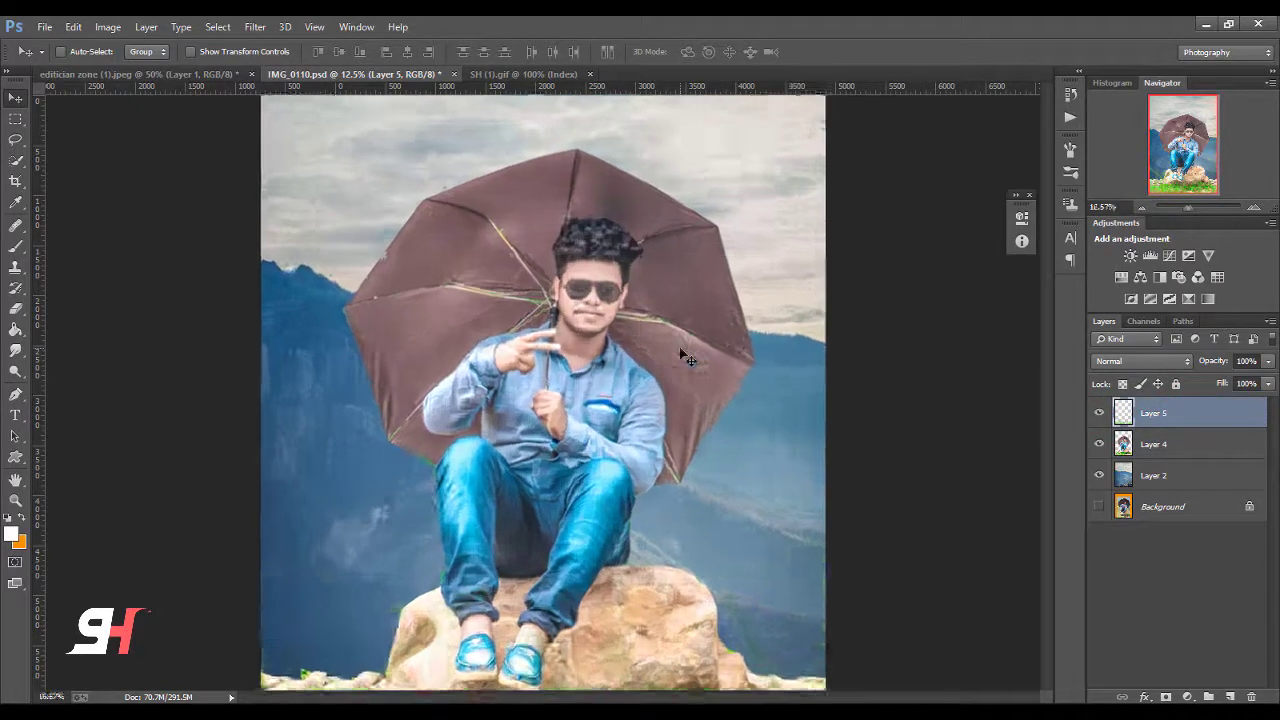
left_click(640, 300, "ctrl")
left_click(640, 300, "ctrl")
left_click(640, 300, "ctrl")
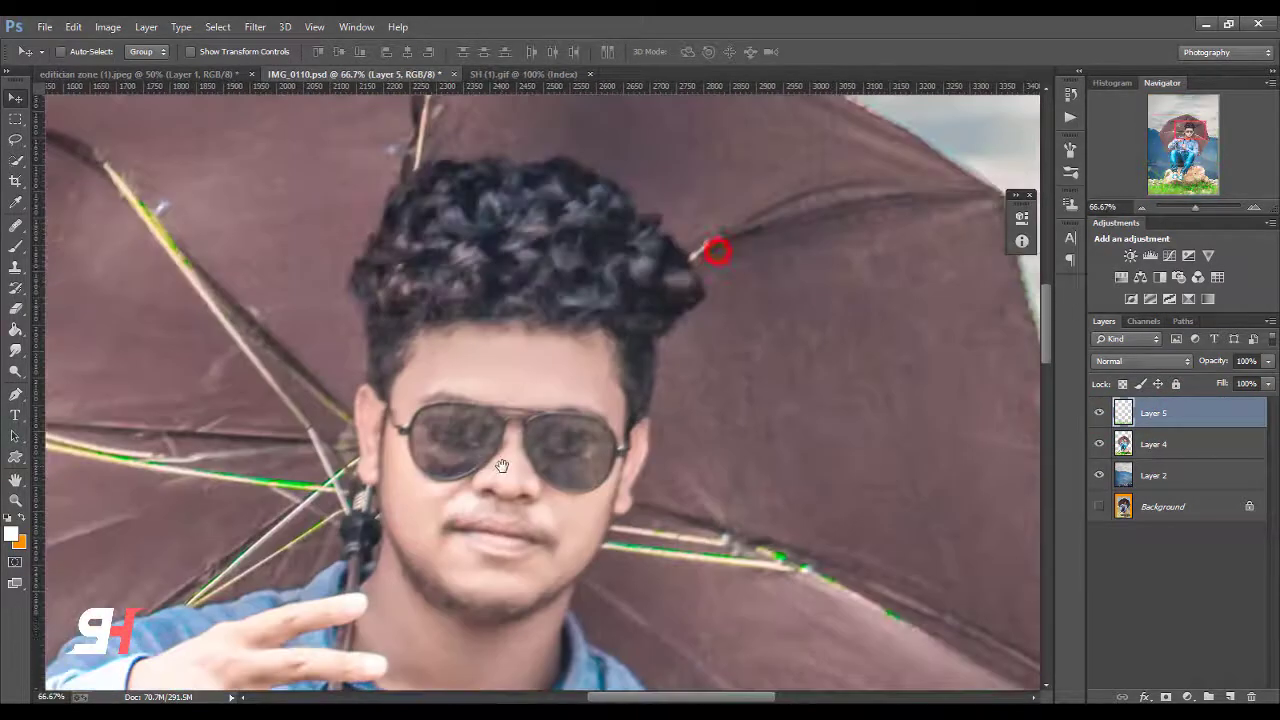
key("ctrl+minus")
key("ctrl+minus")
key("ctrl+minus")
key("ctrl+minus")
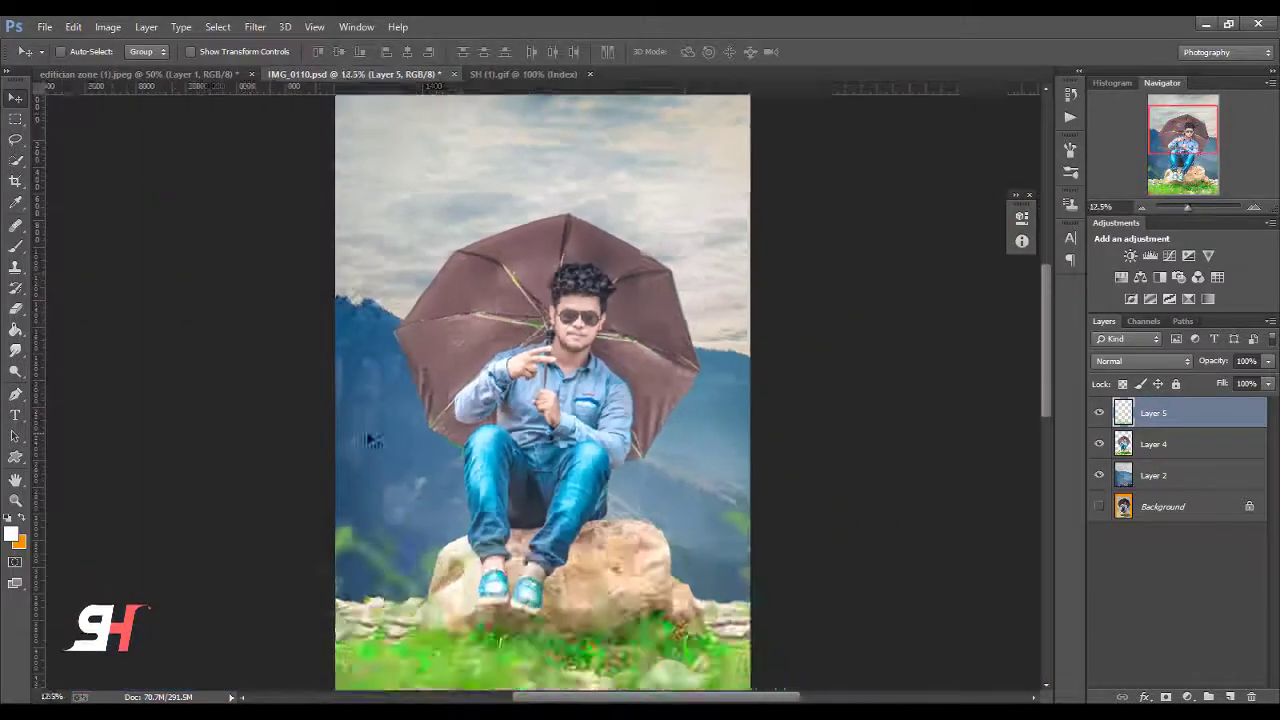
left_click(1155, 506, "ctrl")
left_click(1151, 477, "ctrl")
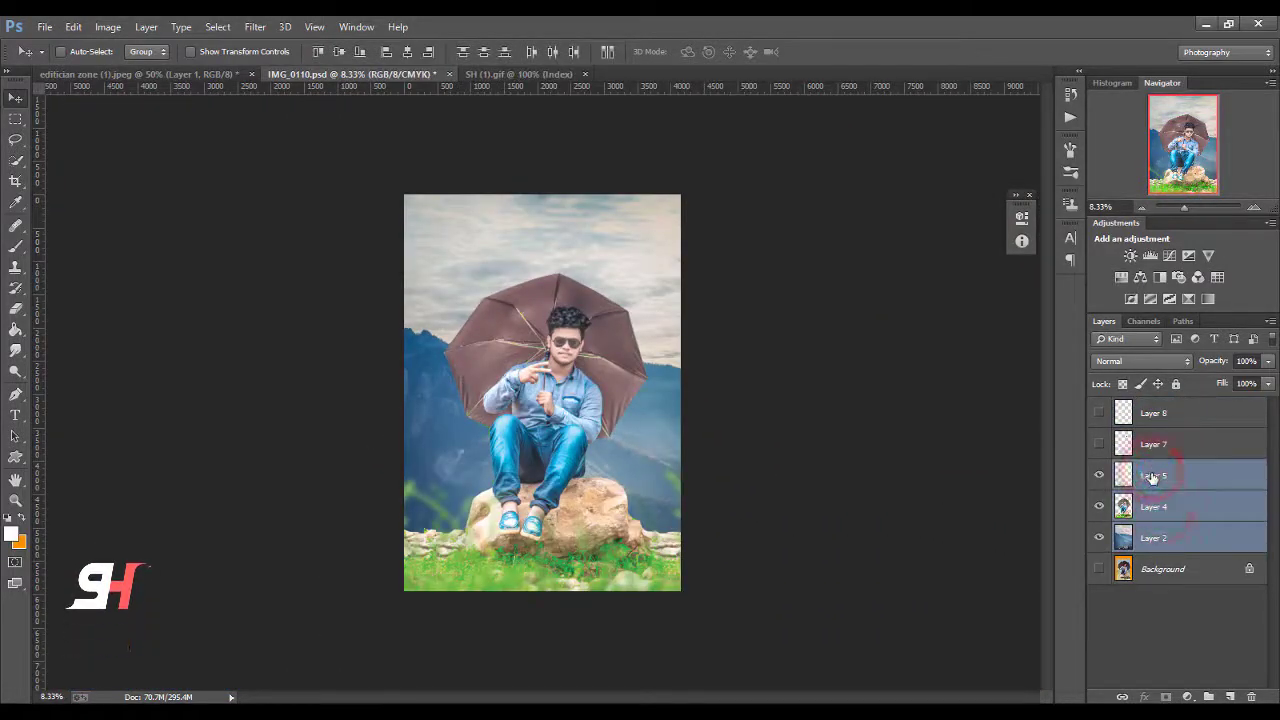
Step: Merge Layers 2, 4 and 5 into one layer and delete the Background layer
key("ctrl+j")
key("ctrl+z")
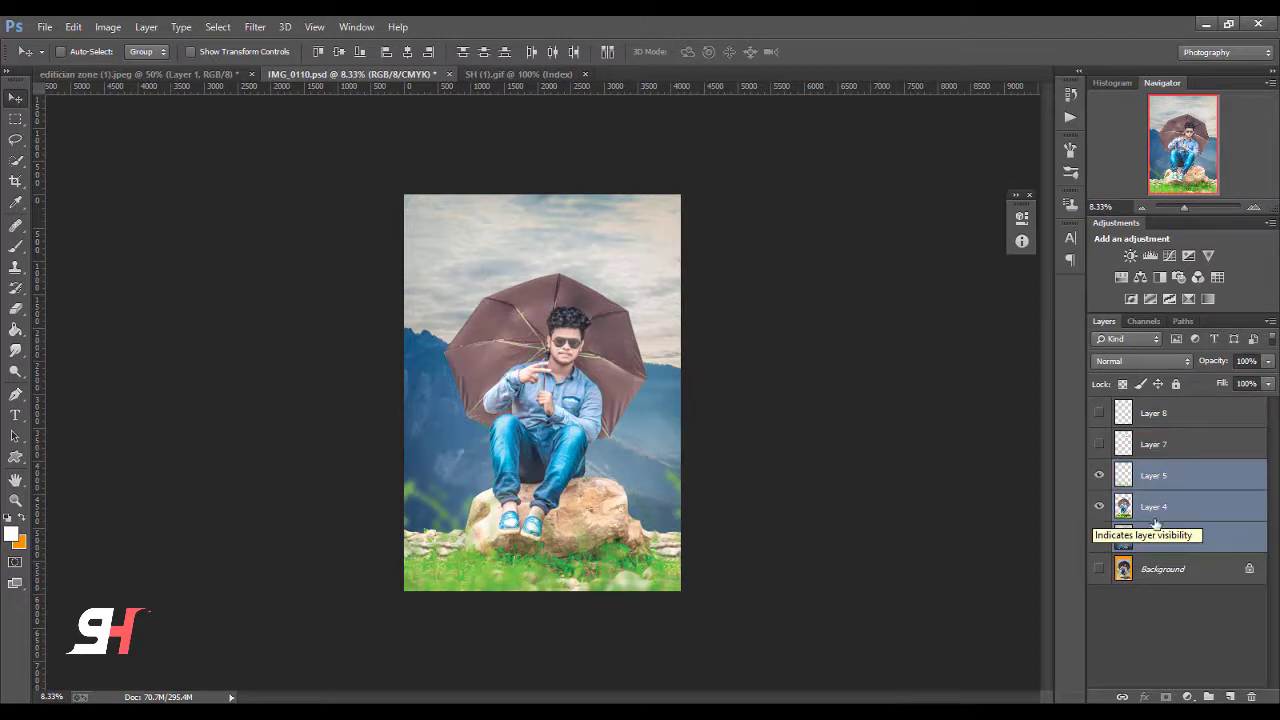
right_click(1155, 522)
left_click(1140, 466)
left_click(1140, 505)
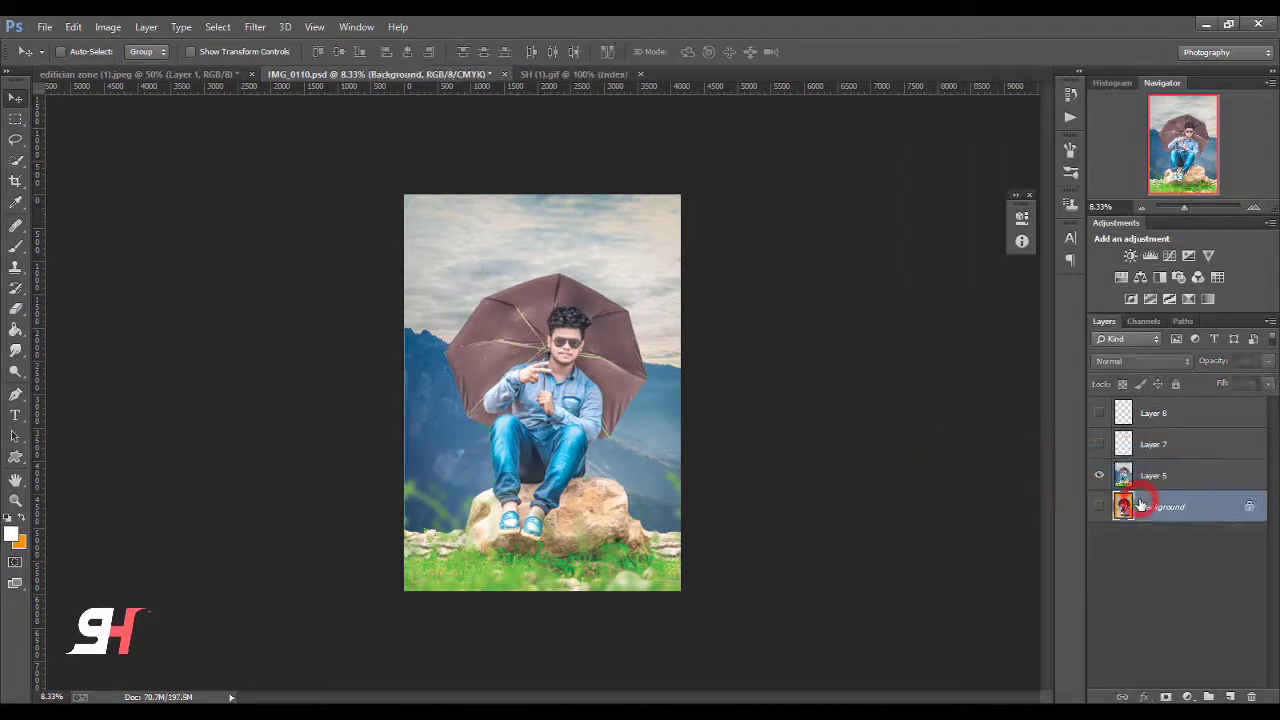
key("Delete")
Step: Delete the bird layers and duplicate the main photo as Layer 5 copy
left_click(1115, 444)
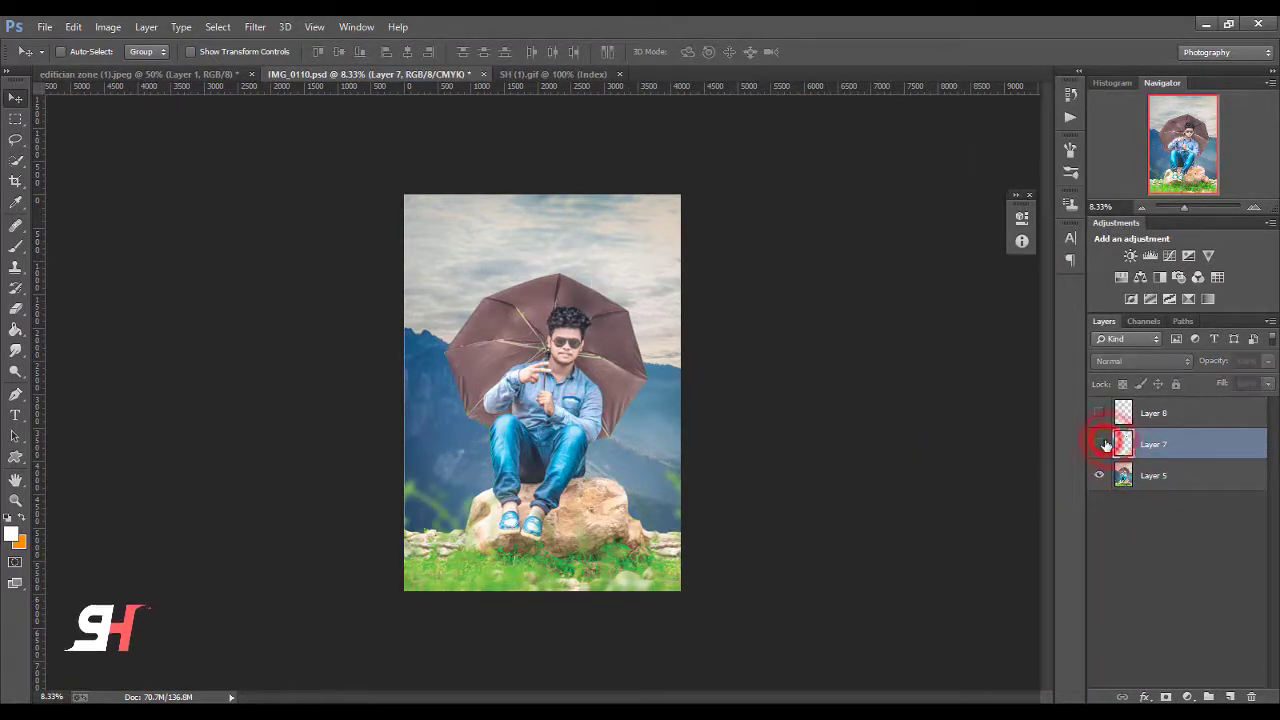
key("Delete")
key("Delete")
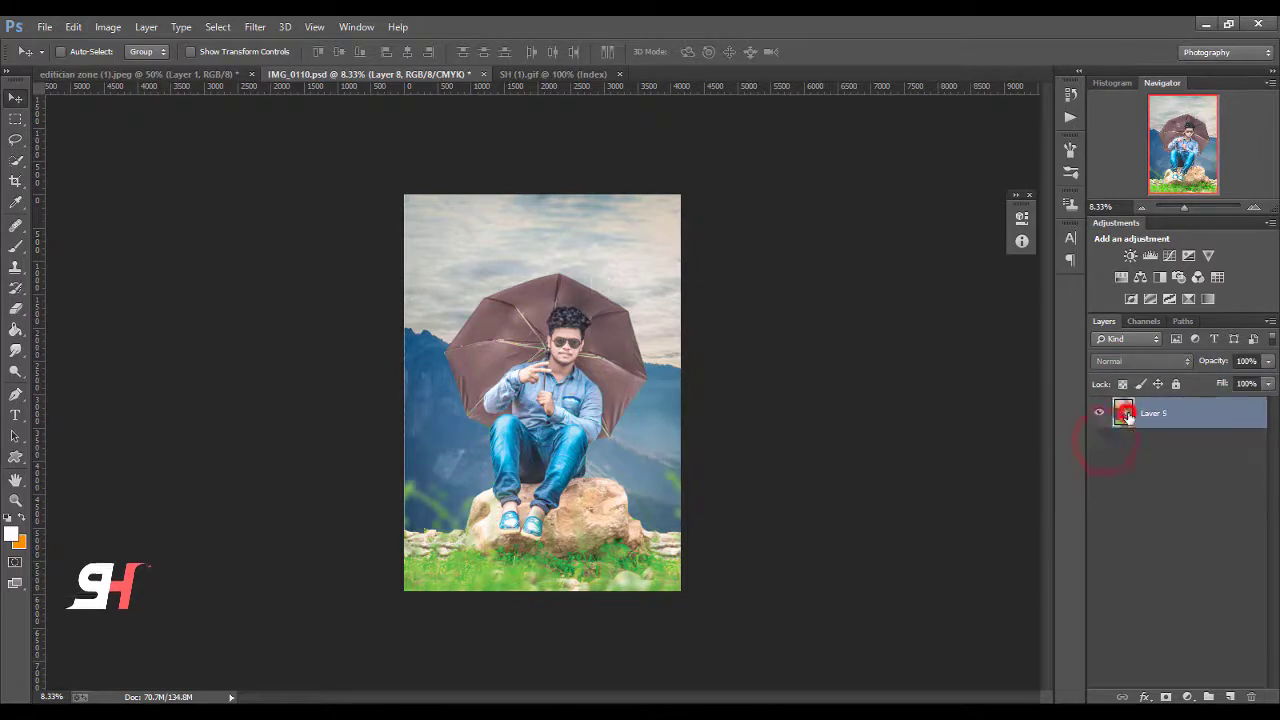
key("ctrl+j")
Step: Apply a crop to the image and save IMG_0110.psd
left_click(16, 181)
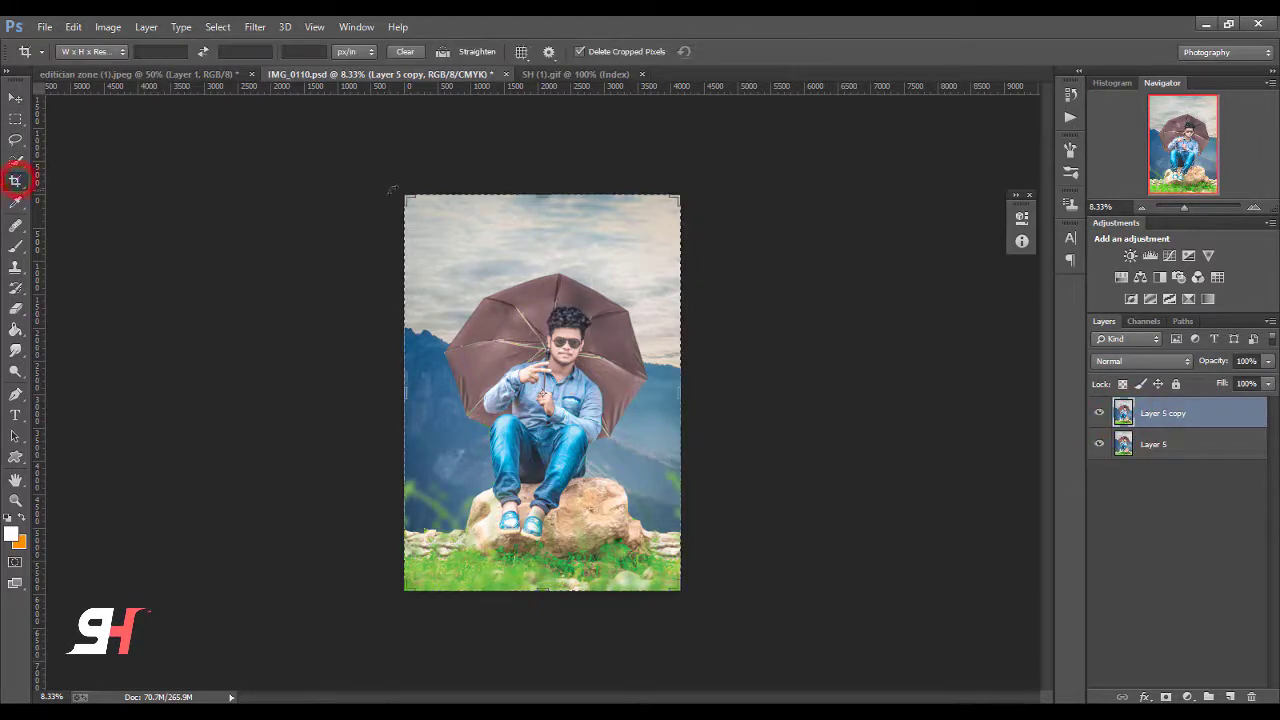
left_click(405, 192)
left_click(741, 52)
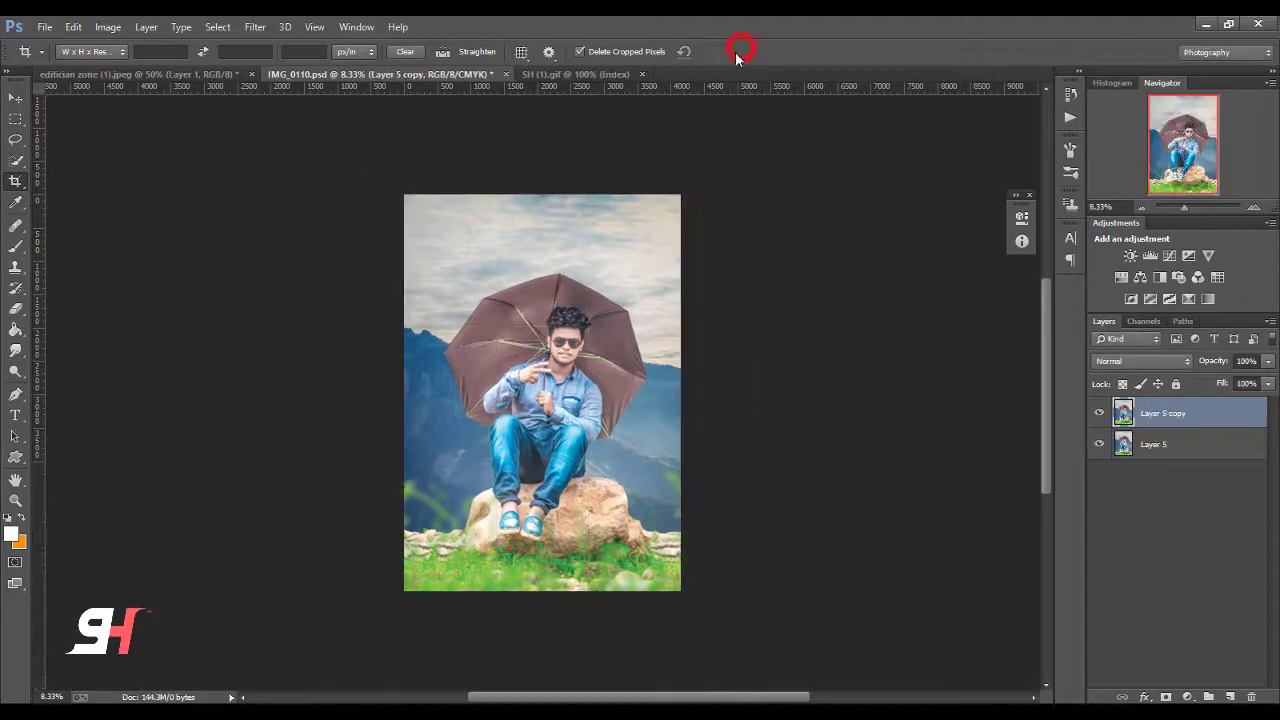
left_click(16, 97)
key("ctrl+s")
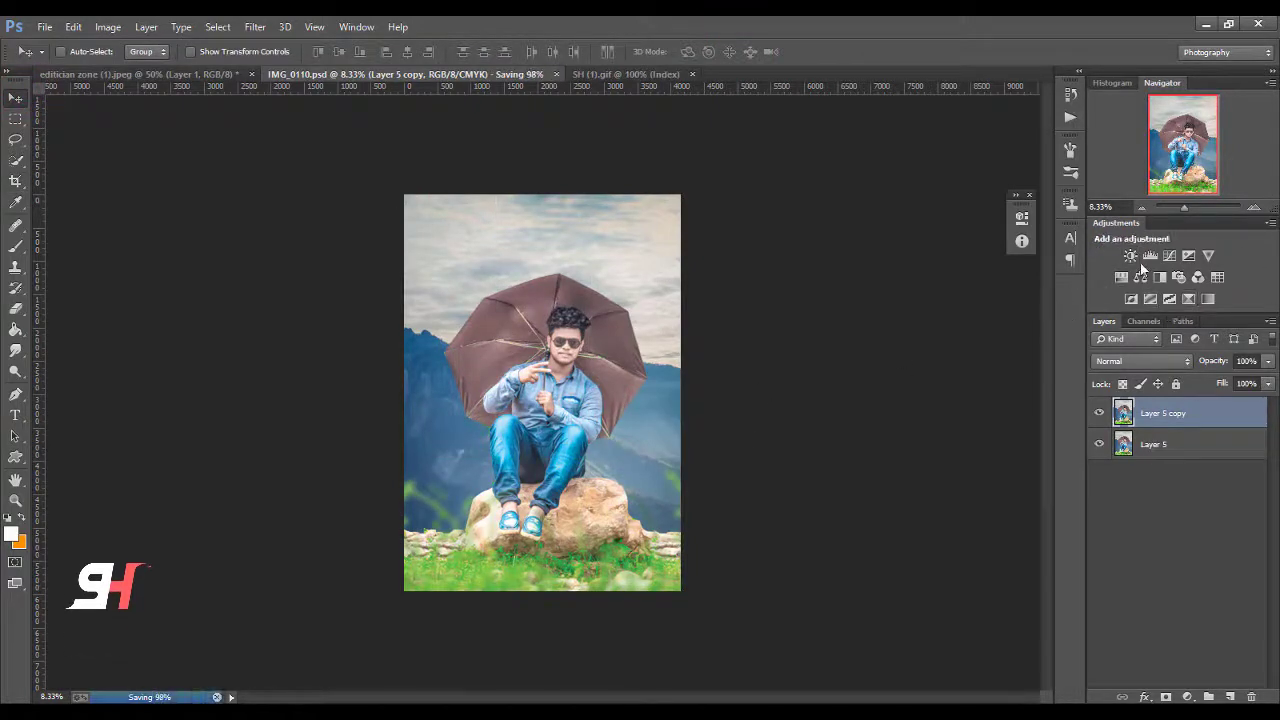
left_click_drag(1184, 210, 1192, 220)
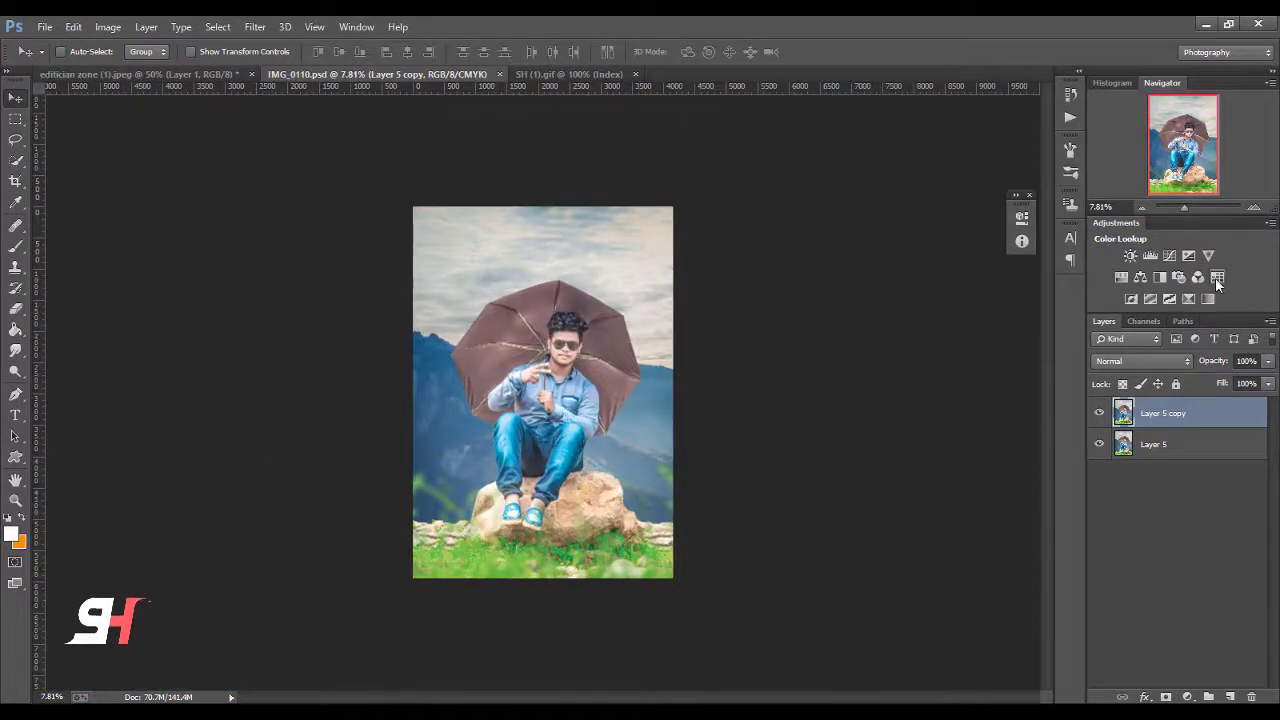
Step: Add a Color Lookup adjustment layer and try looks such as Crisp_Winter and DropBlues
left_click(1217, 277)
left_click(935, 256)
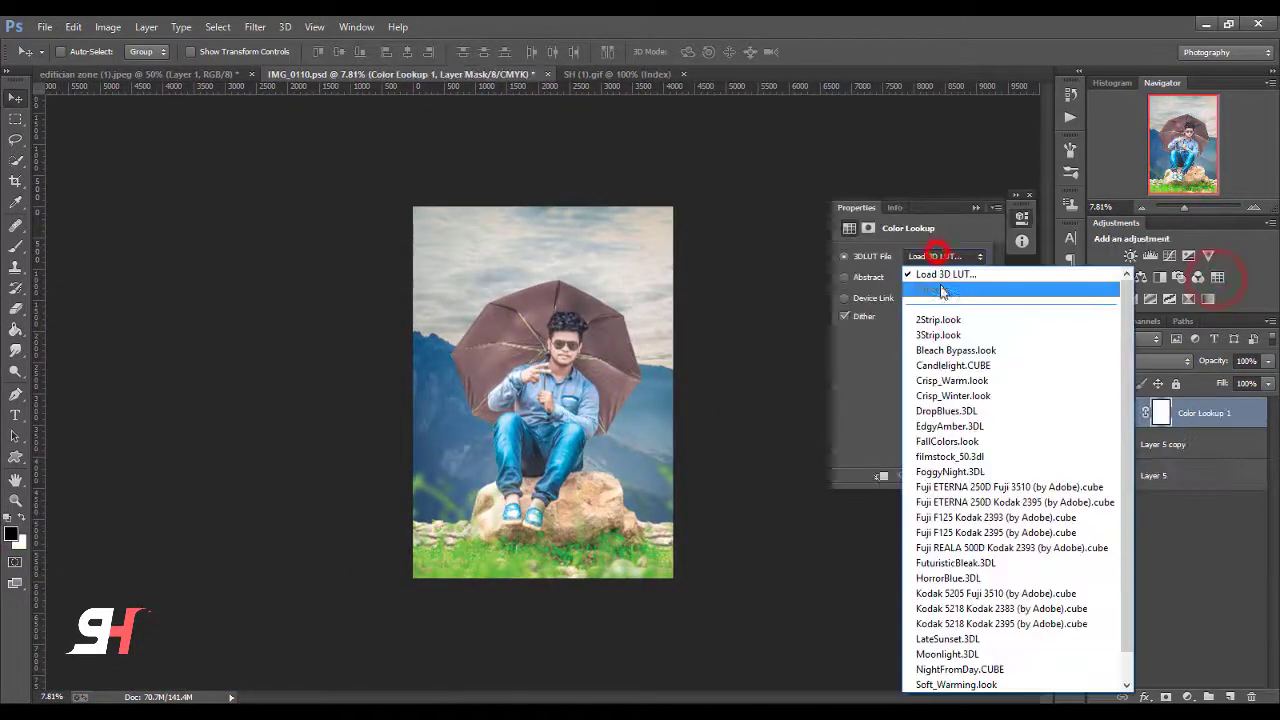
left_click(945, 325)
key("Down")
key("Down")
key("Down")
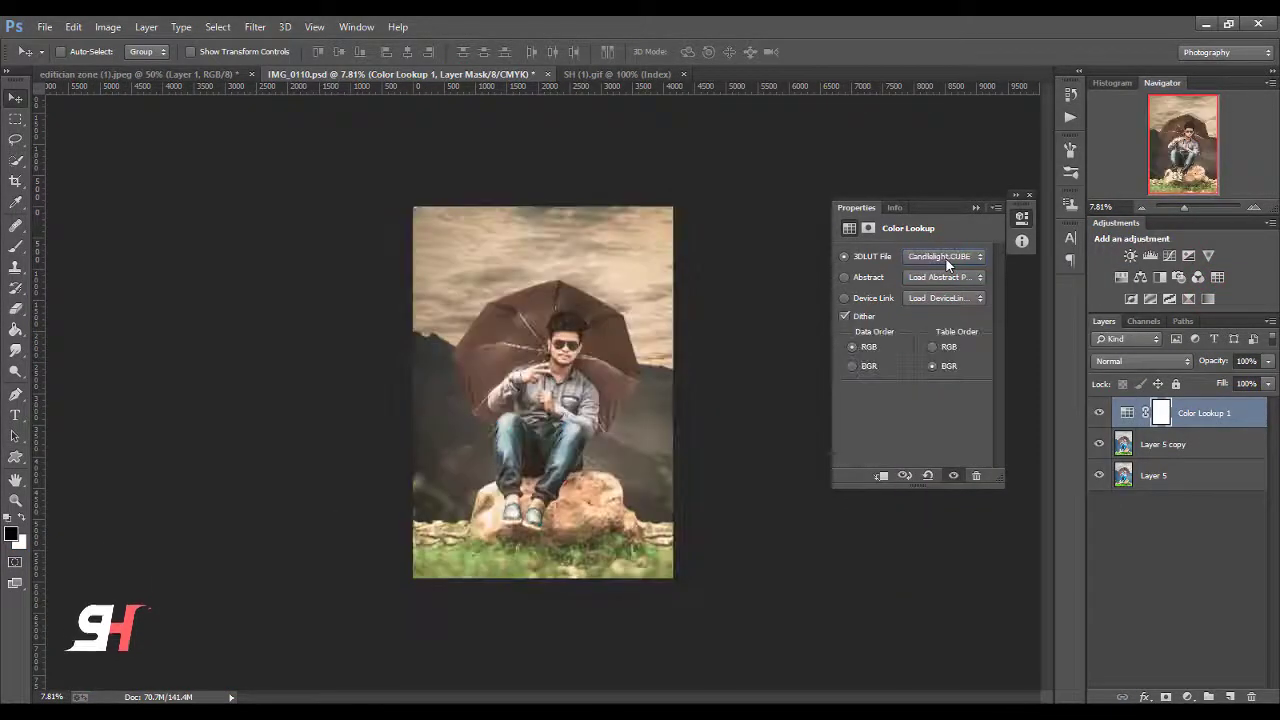
key("Down")
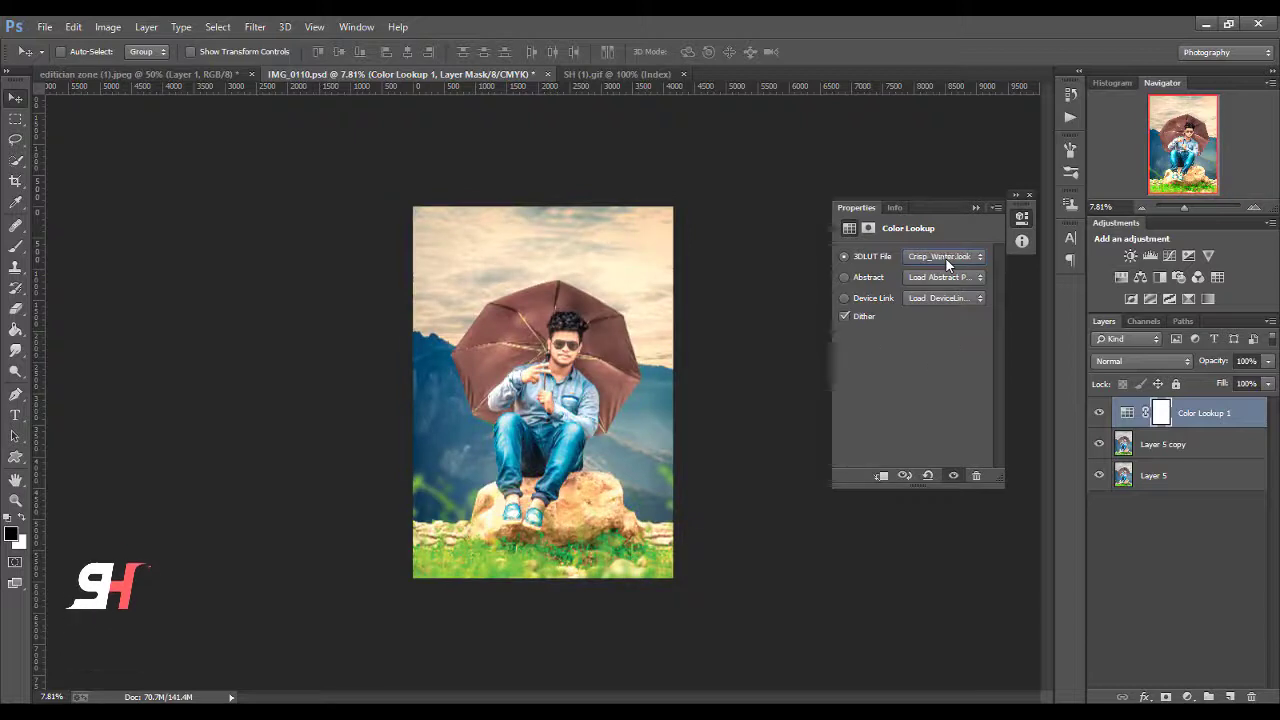
key("Down")
left_click(944, 257)
left_click(926, 374)
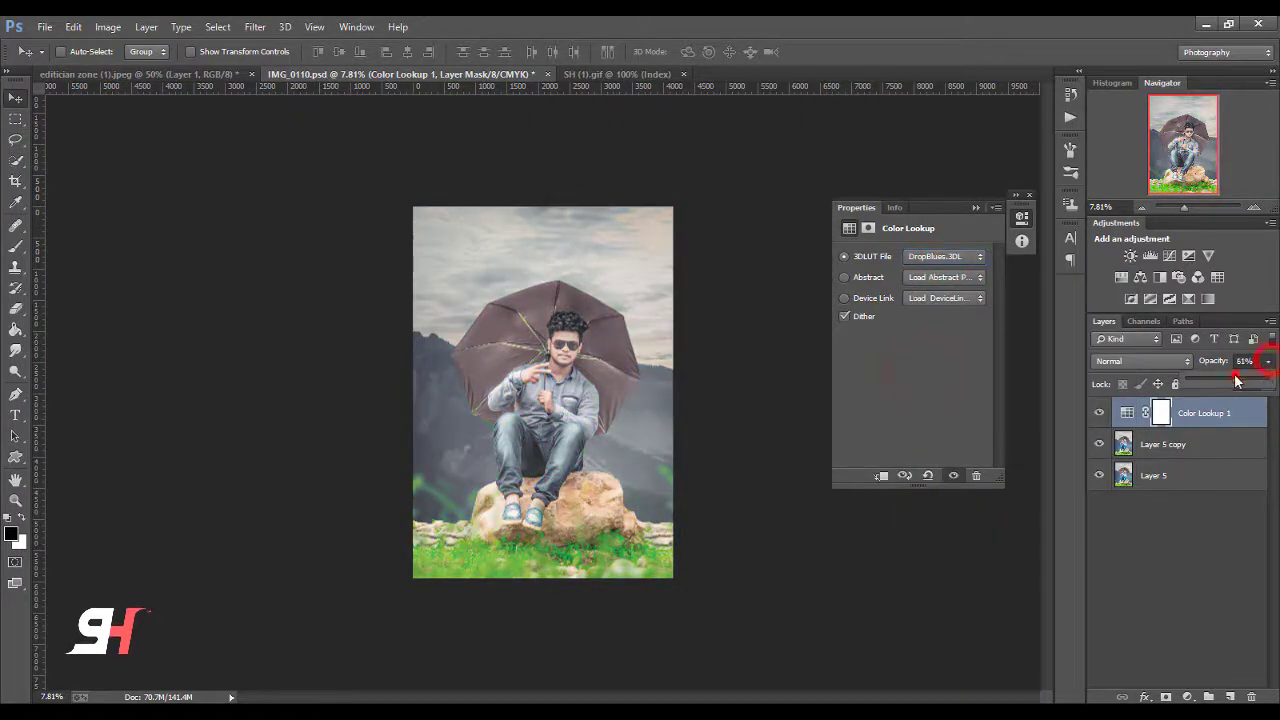
Step: Set the lookup fill to 49% with the Kodak 5218 look, and compare before and after
left_click_drag(1265, 395, 1229, 404)
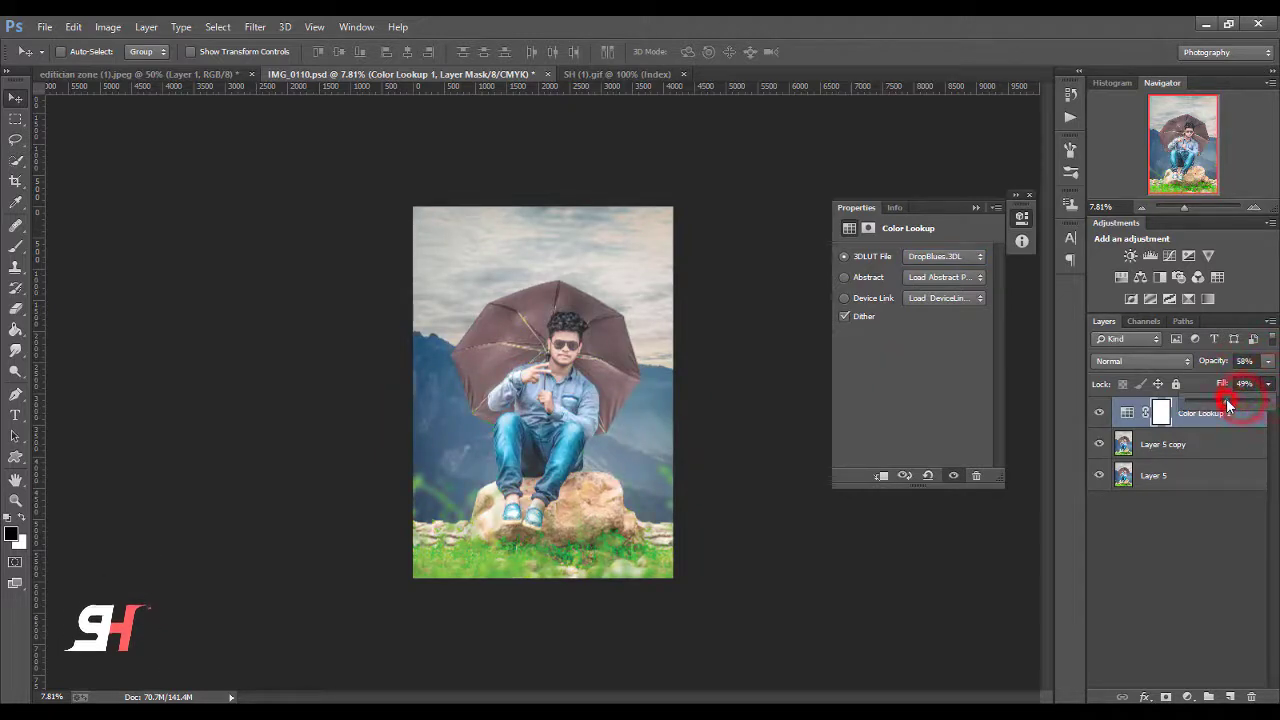
left_click(970, 257)
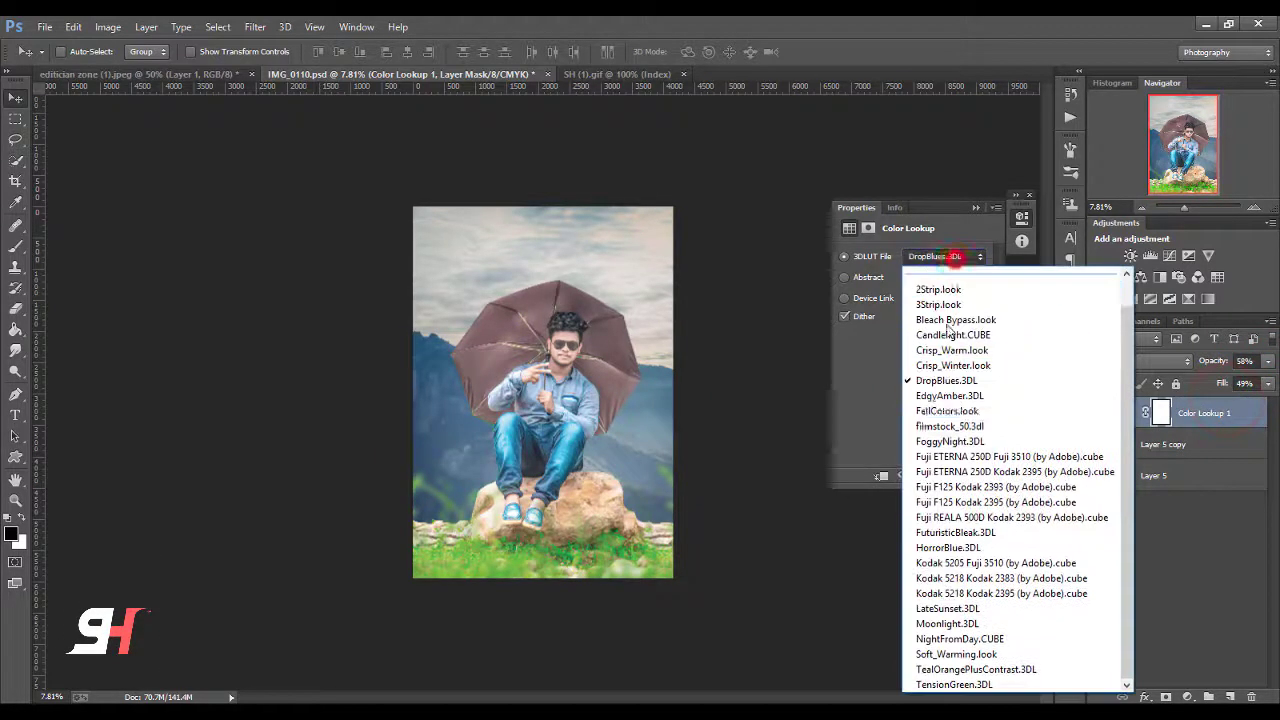
left_click(944, 580)
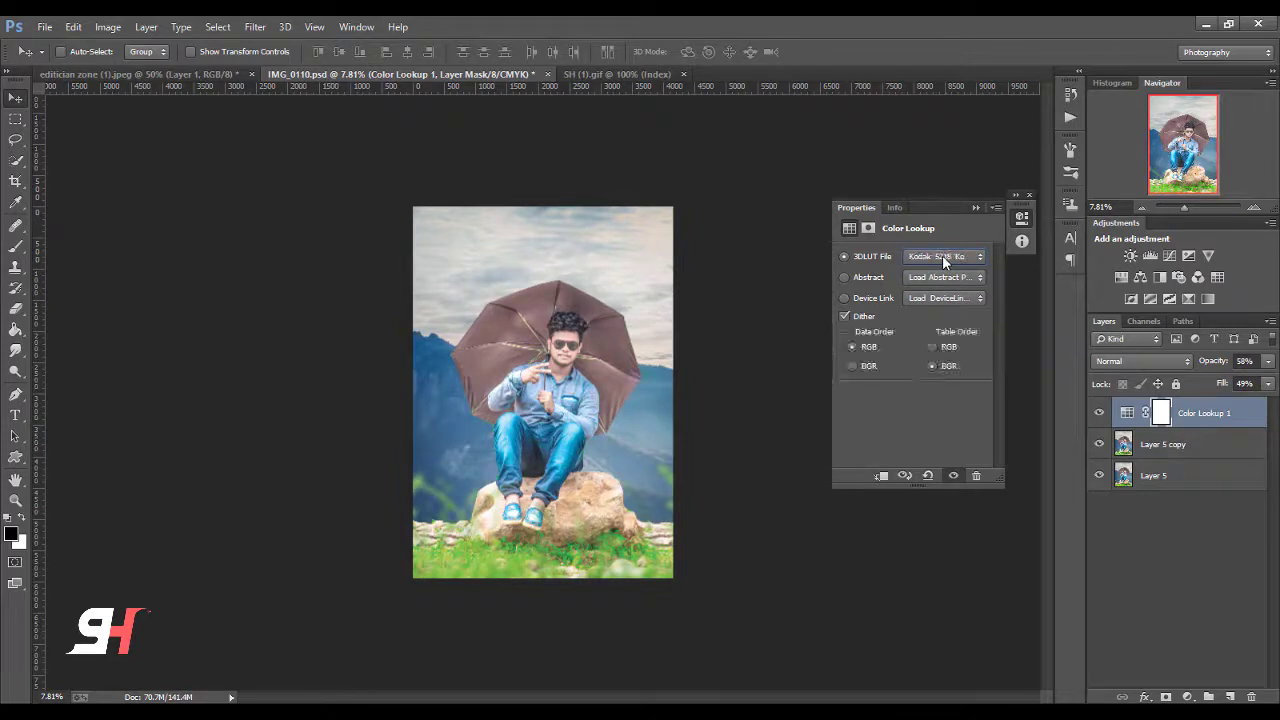
left_click(975, 207)
key("ctrl+plus")
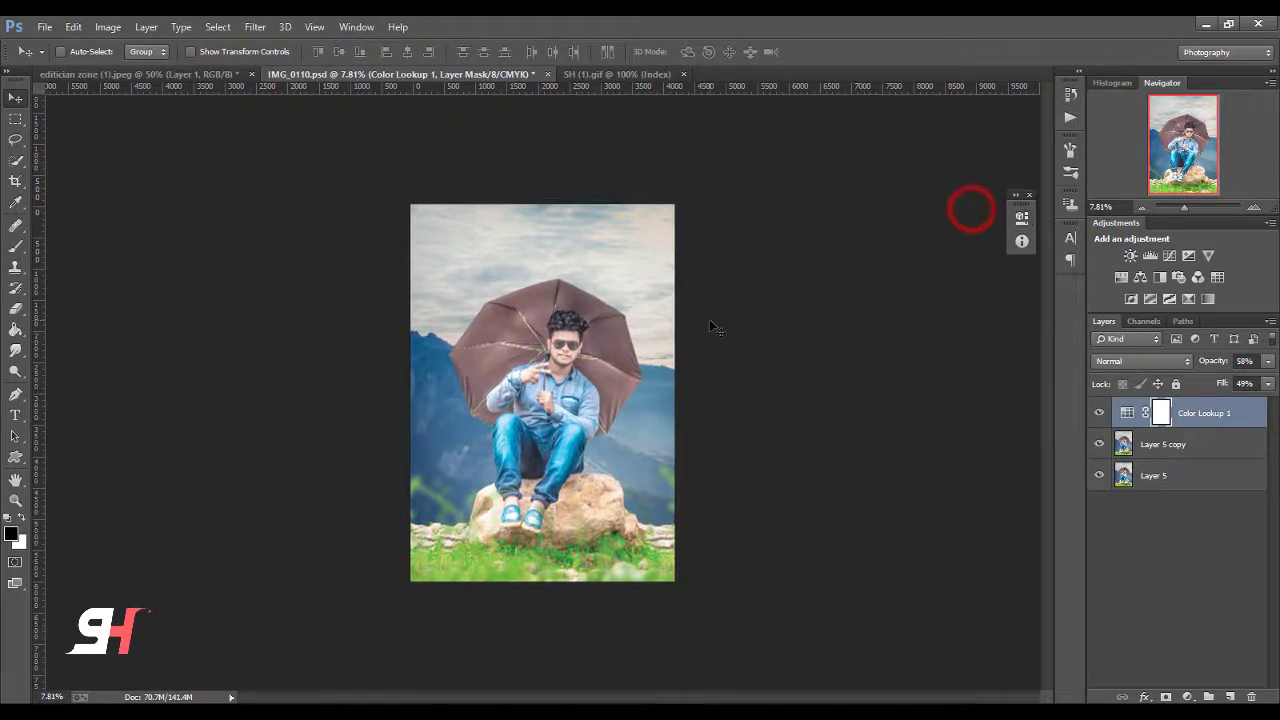
key("ctrl+plus")
left_click(1097, 412)
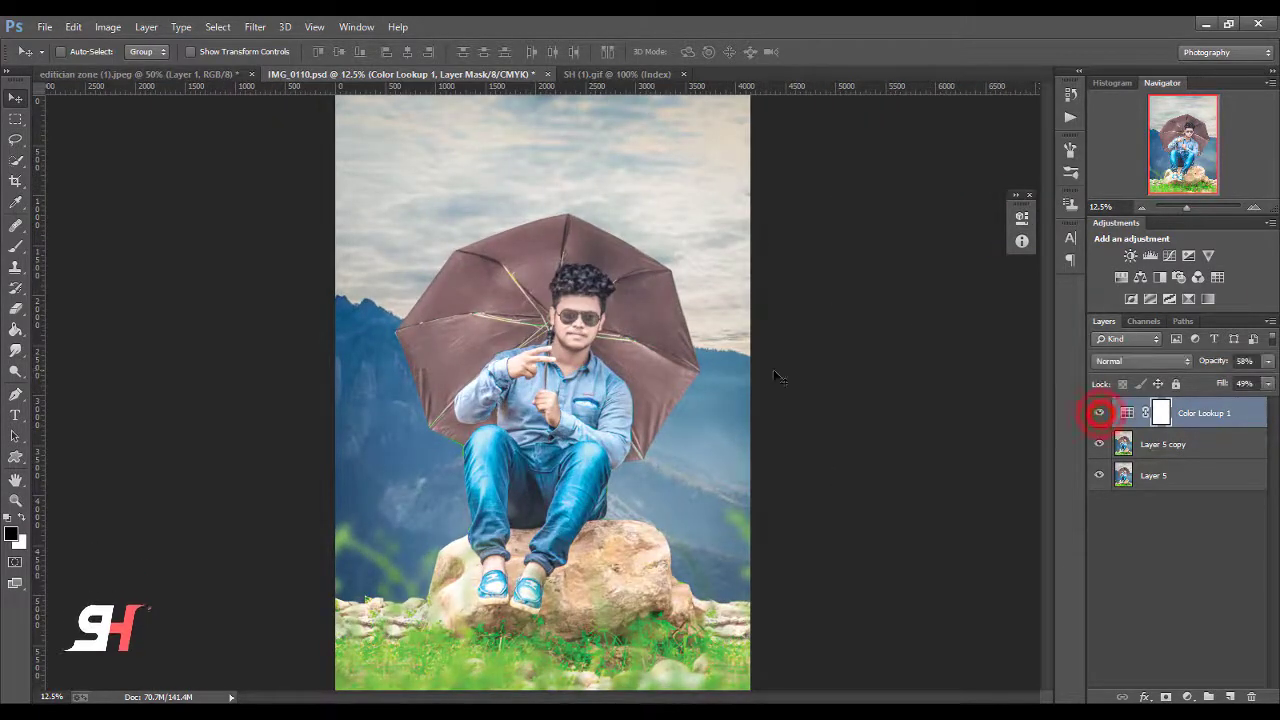
key("ctrl+minus")
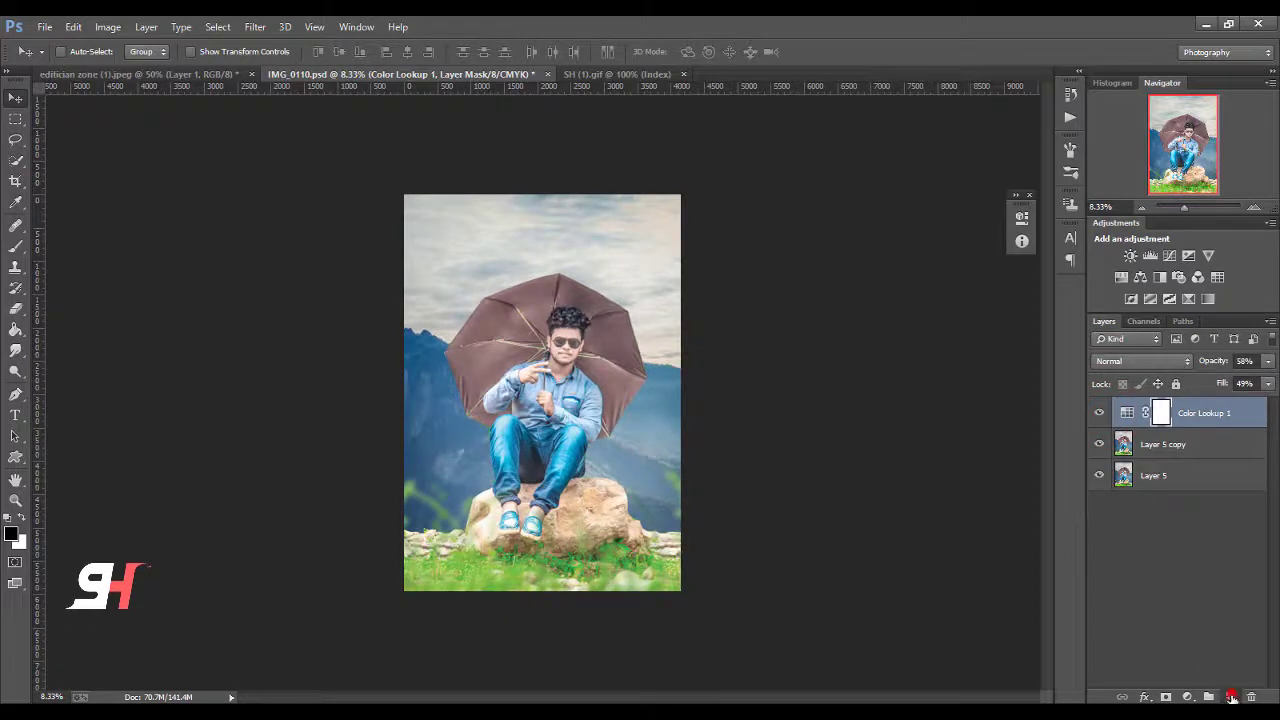
Step: On a new layer, paint a 1500px white dab, then move and enlarge it at the sky's top
left_click(1230, 697)
left_click(15, 248)
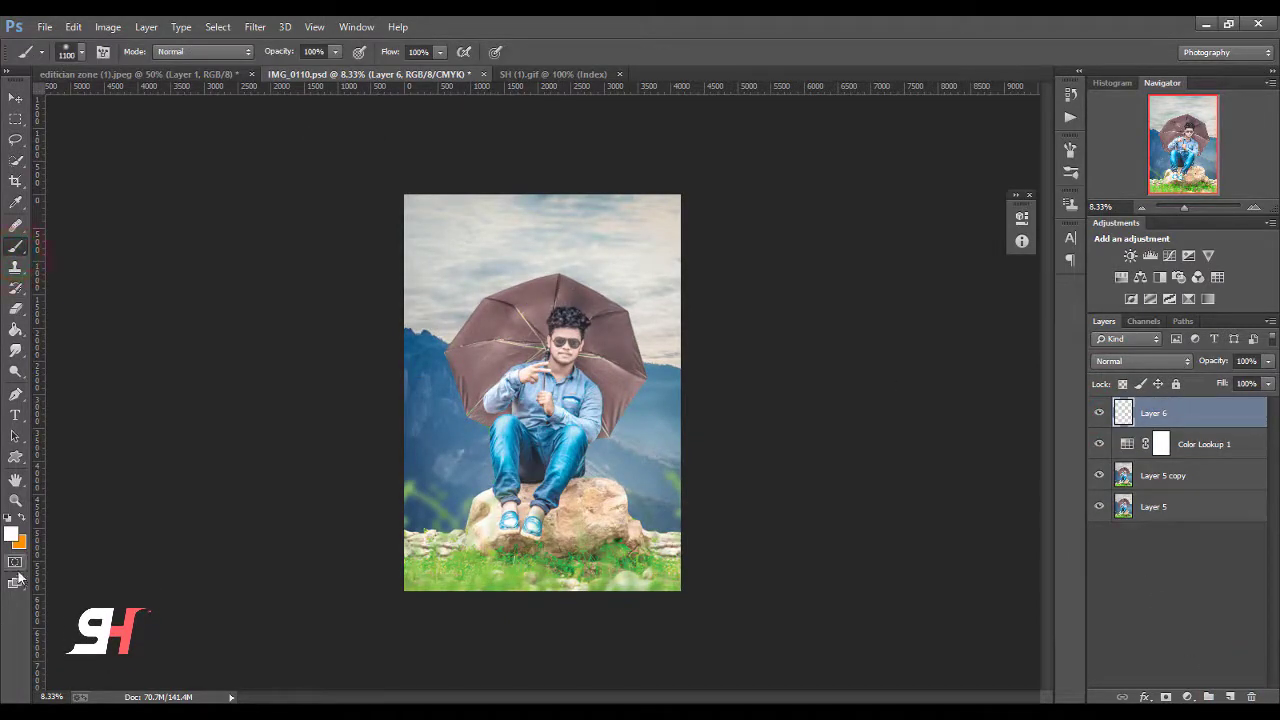
key("bracketright")
key("bracketright")
key("bracketright")
left_click(540, 376)
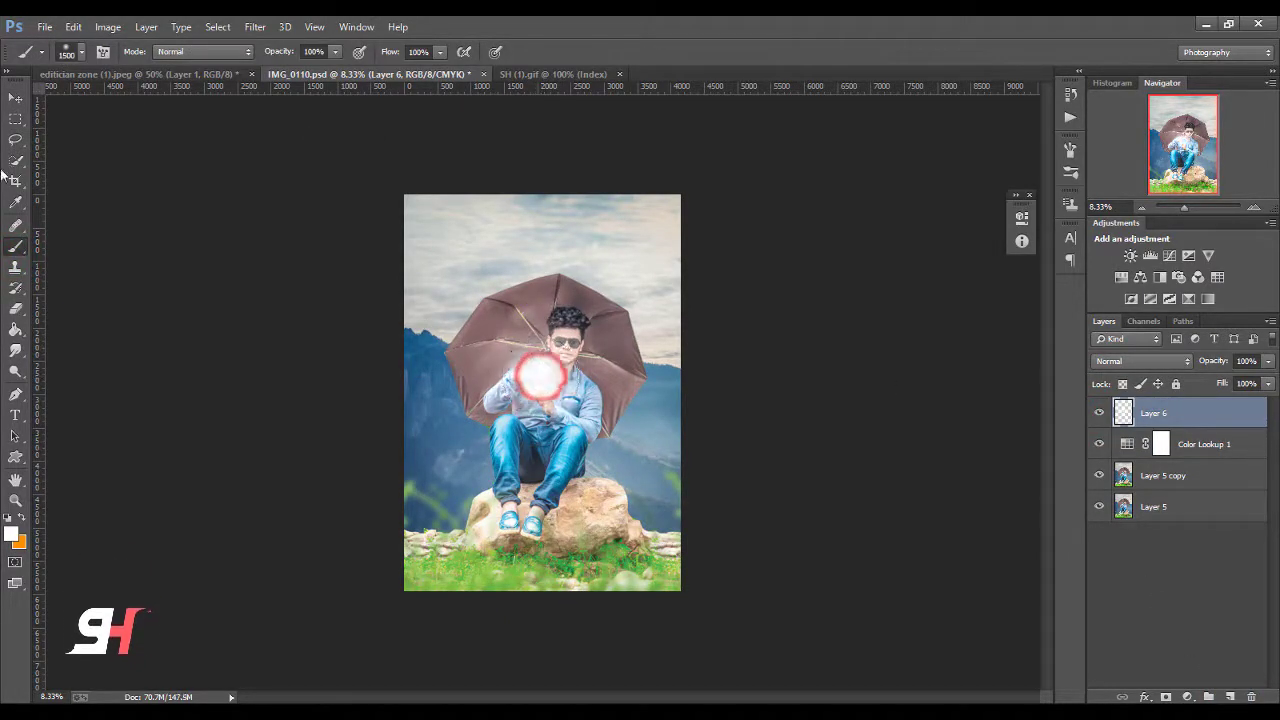
left_click(15, 97)
left_click_drag(540, 378, 546, 204)
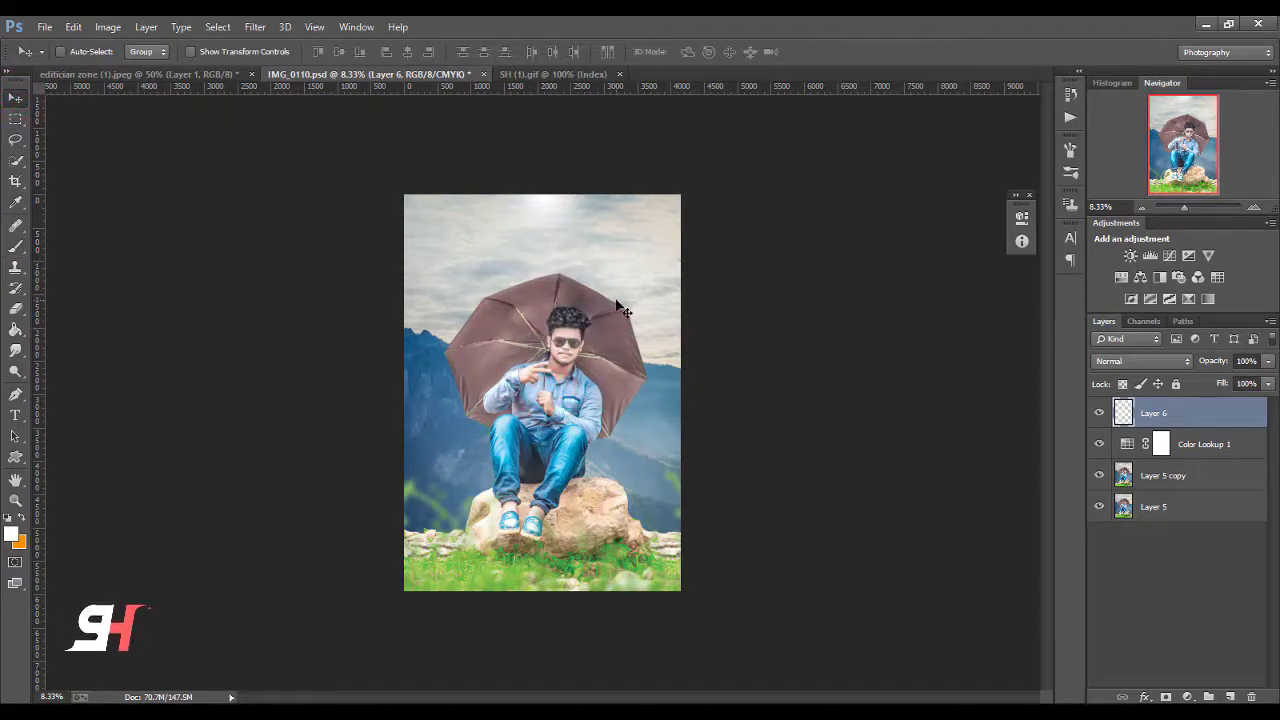
key("ctrl+t")
left_click_drag(620, 271, 720, 340)
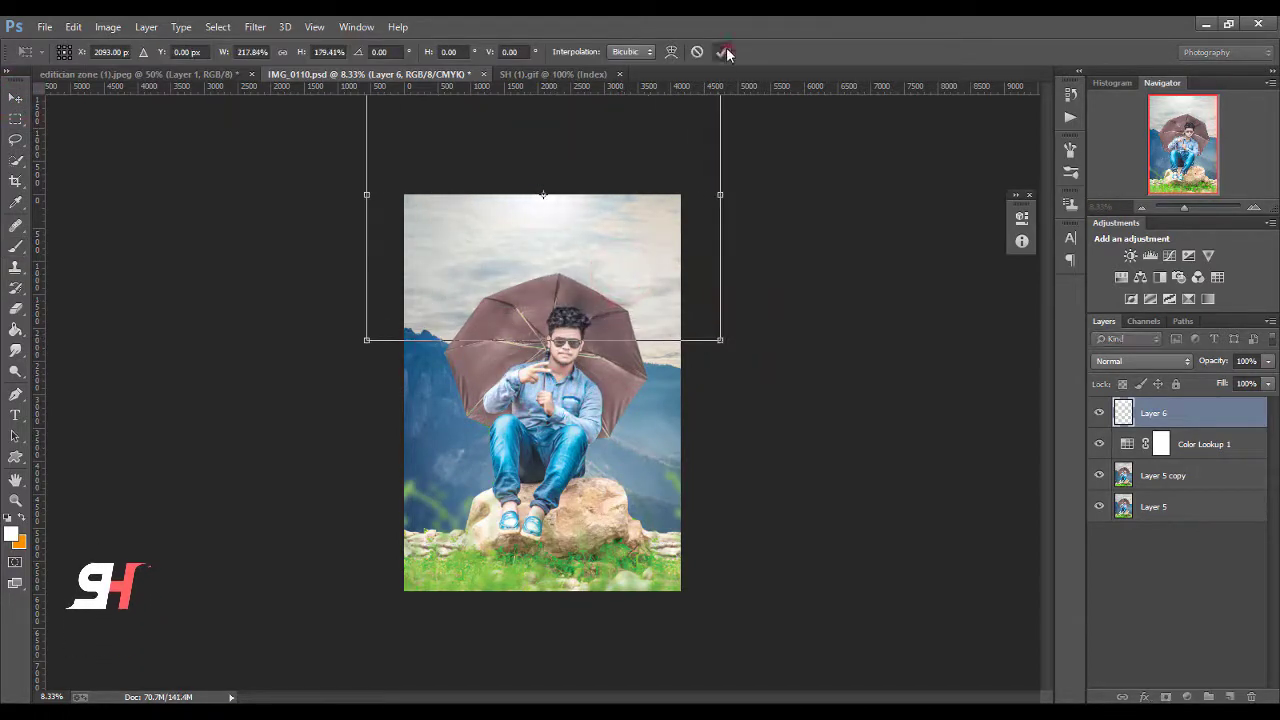
left_click(726, 52)
Step: On another new layer, paint an orange Screen-blended glow and move it beside the umbrella
left_click(1230, 696)
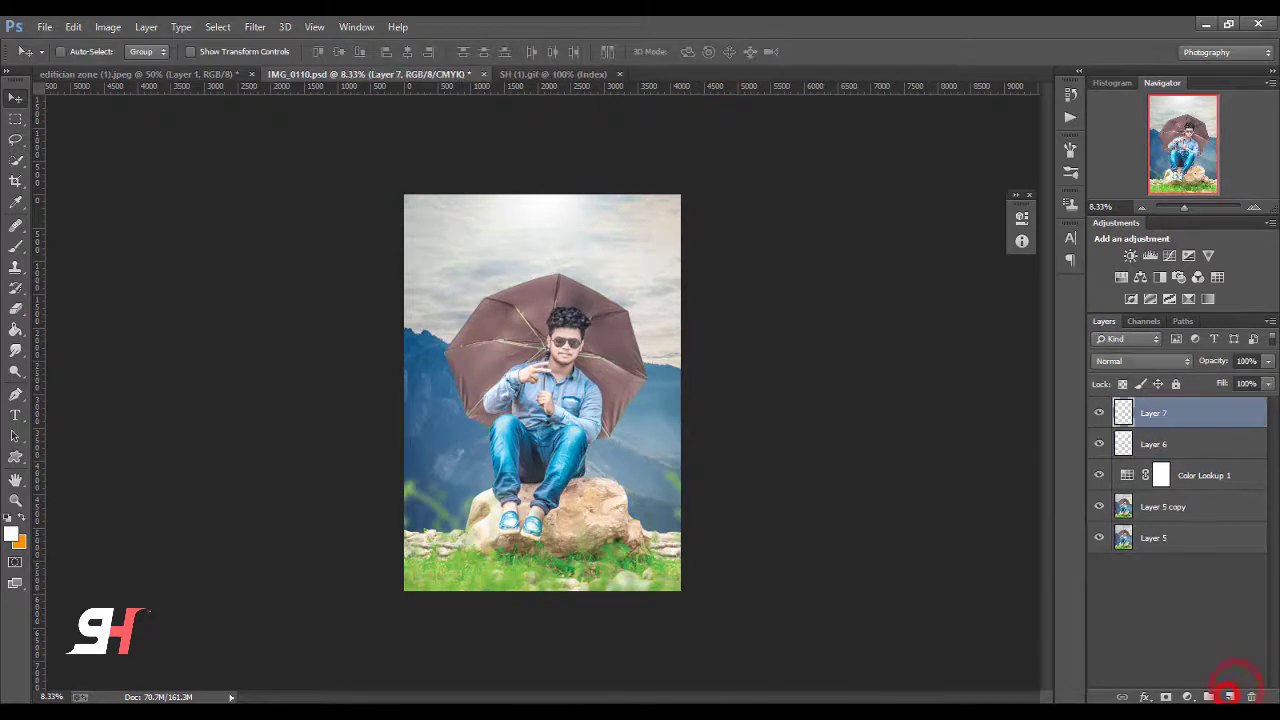
left_click(21, 515)
left_click(15, 247)
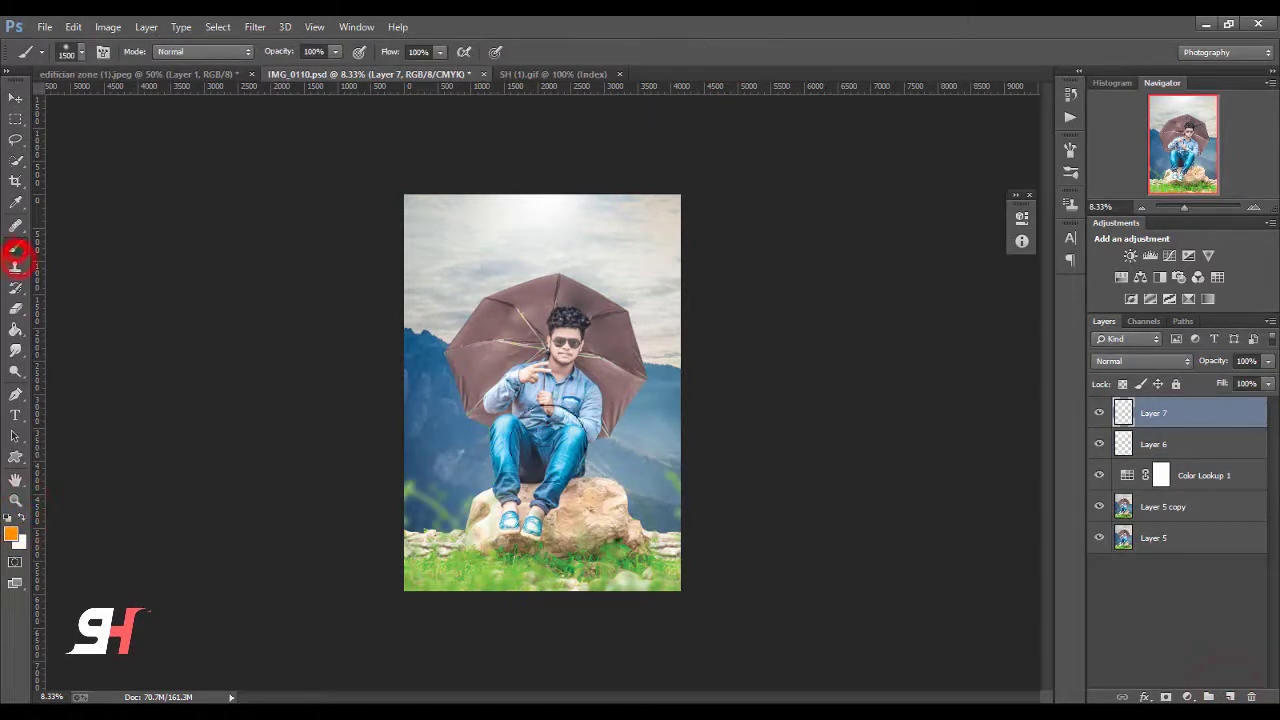
left_click(551, 414)
left_click(1141, 361)
left_click(1113, 151)
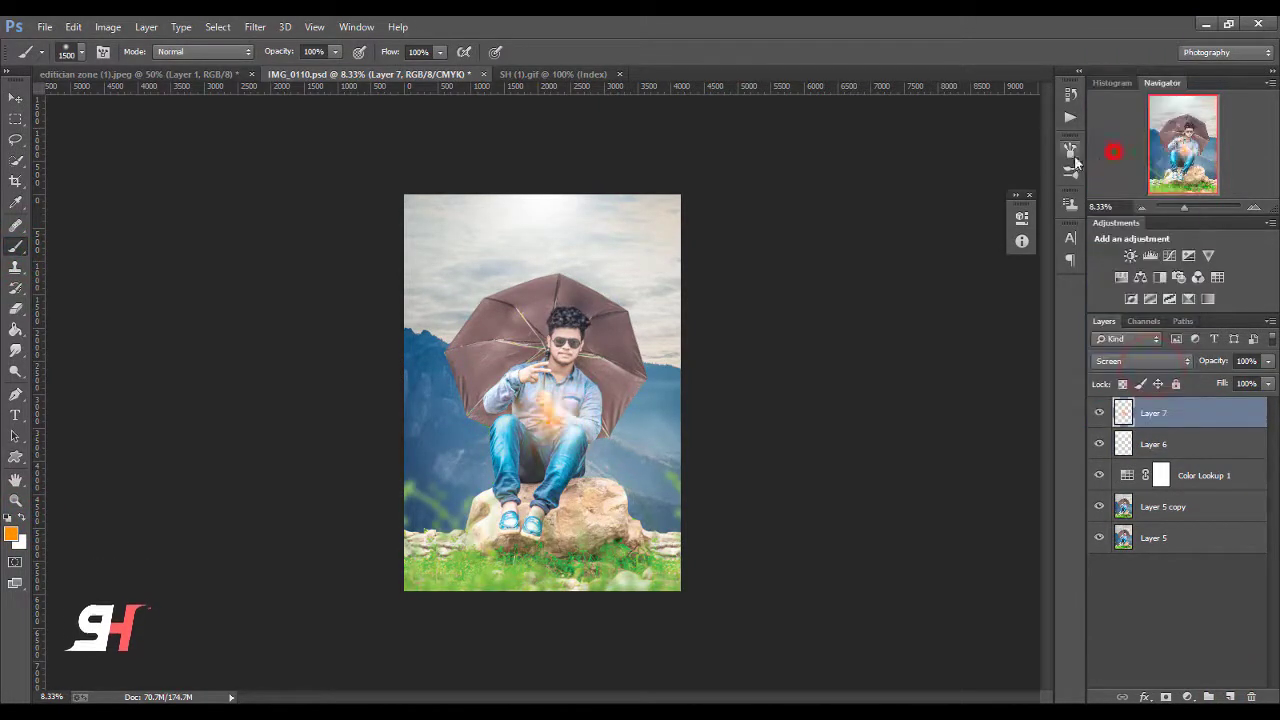
left_click(15, 97)
left_click_drag(551, 414, 674, 343)
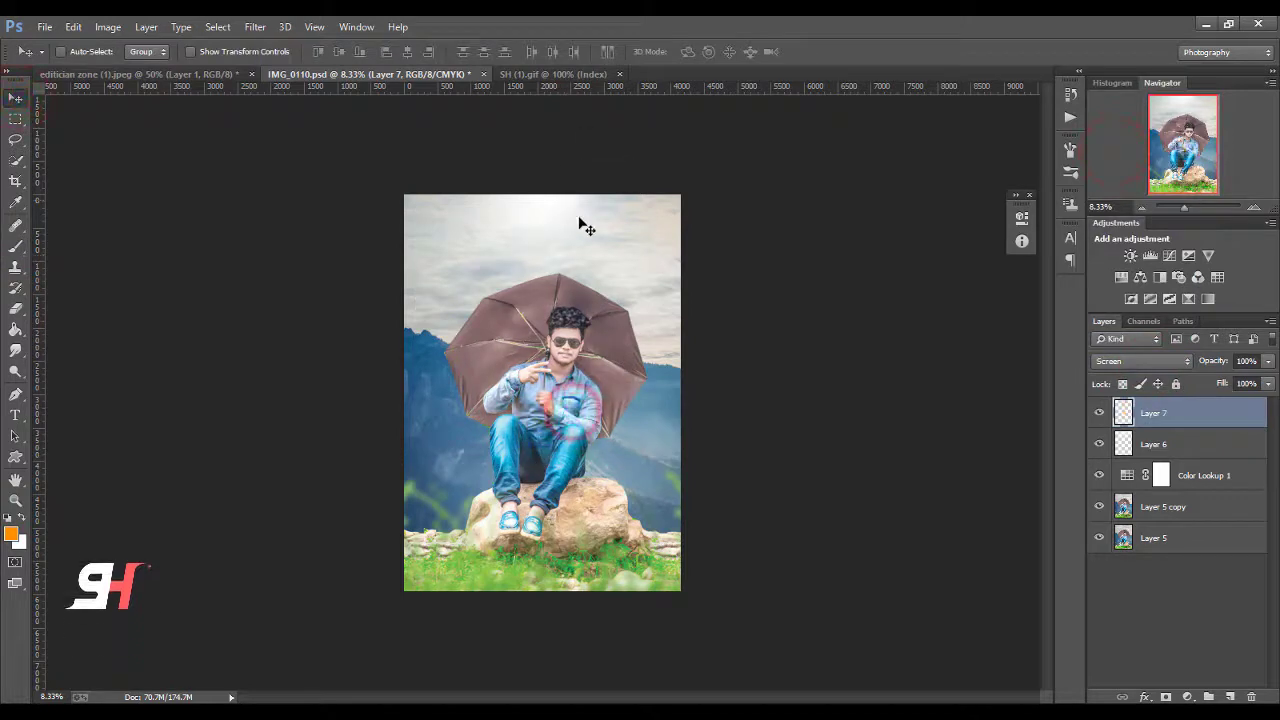
left_click(692, 370)
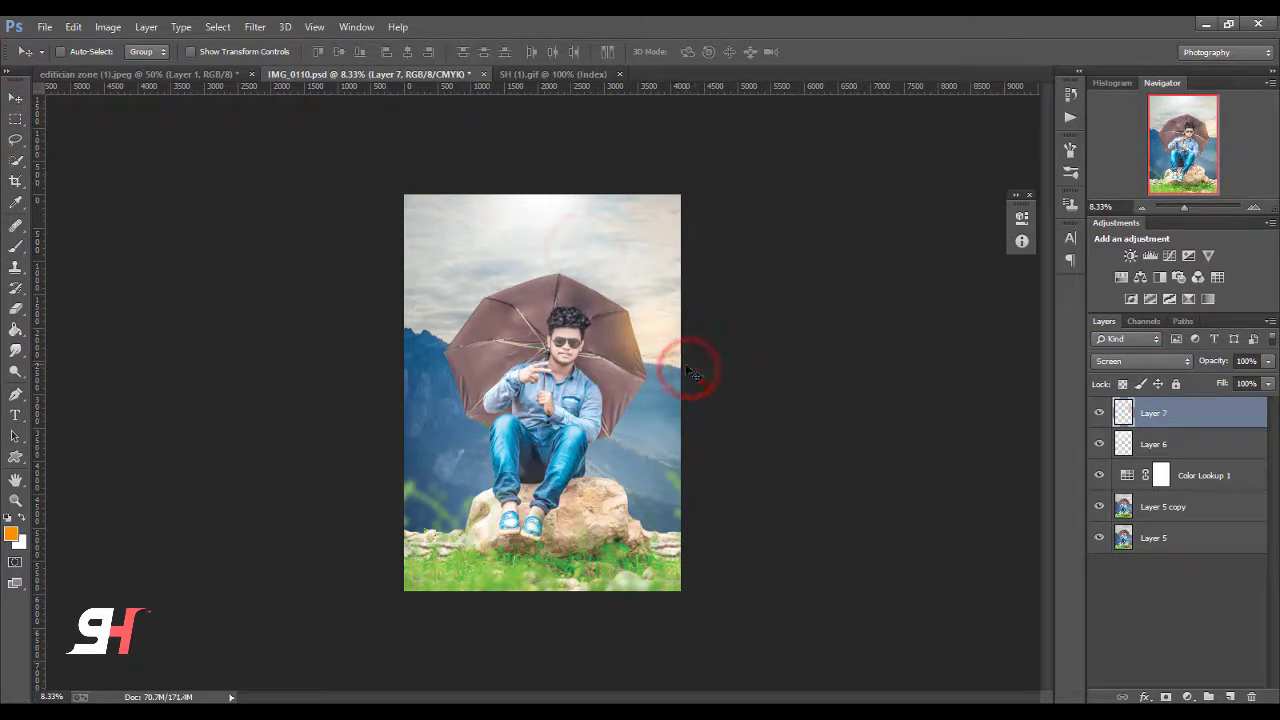
Step: Scale and shift the orange glow over the umbrella, then delete that layer
key("ctrl+t")
mouse_move(740, 410)
left_mouse_down()
mouse_move(800, 434)
mouse_move(715, 390)
mouse_move(548, 446)
left_mouse_up()
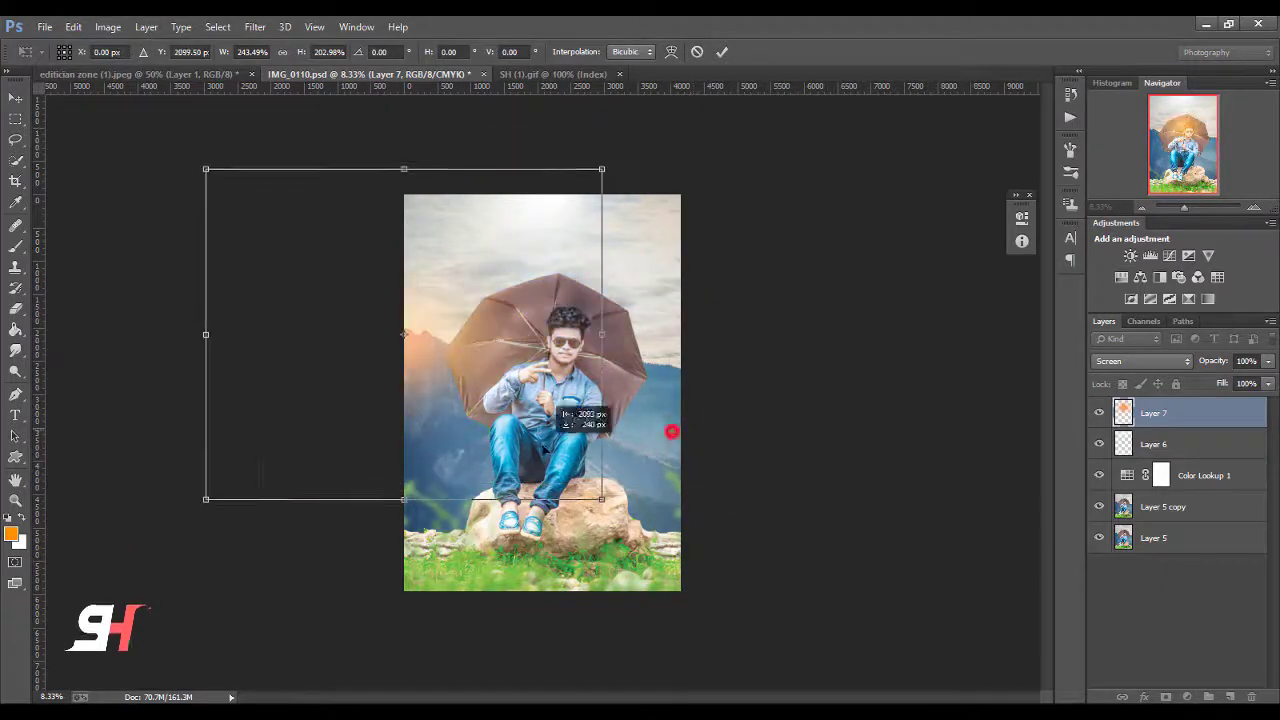
left_click_drag(556, 410, 696, 269)
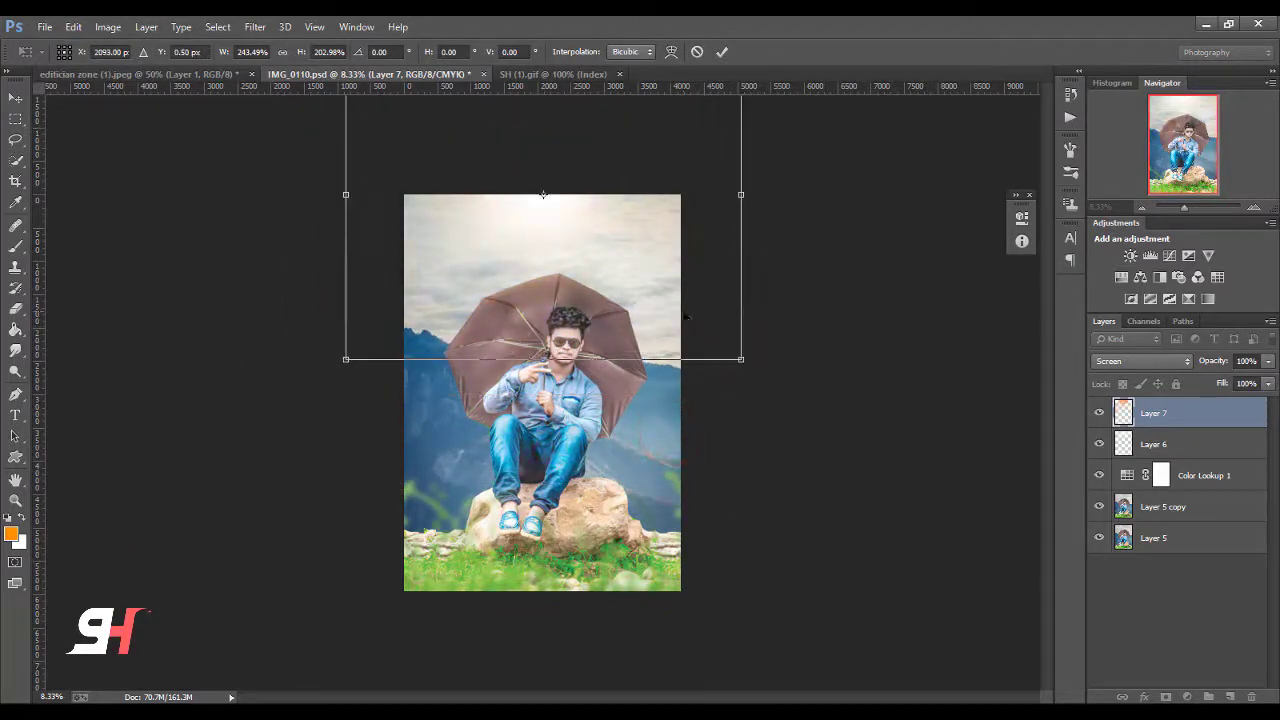
left_click(724, 53)
key("Delete")
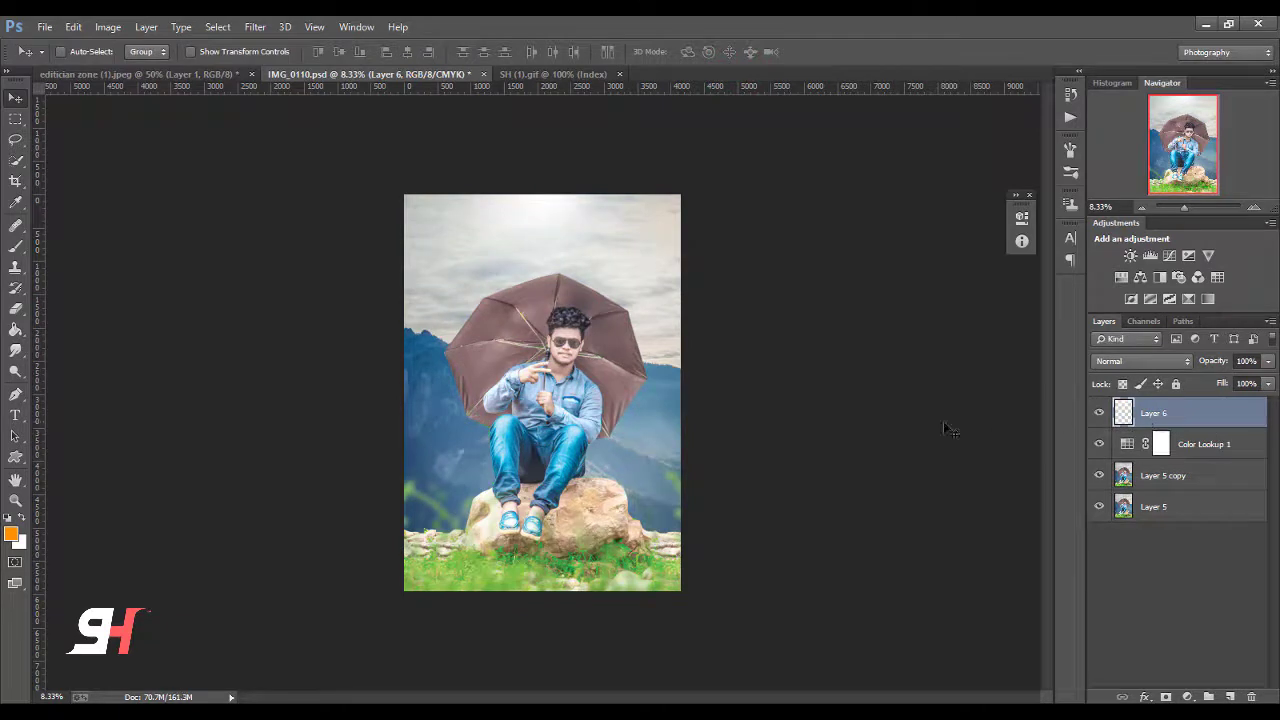
Step: Widen the white sky light to 113.33% and lower its opacity to about 85%
key("ctrl+t")
left_click_drag(720, 194, 760, 194)
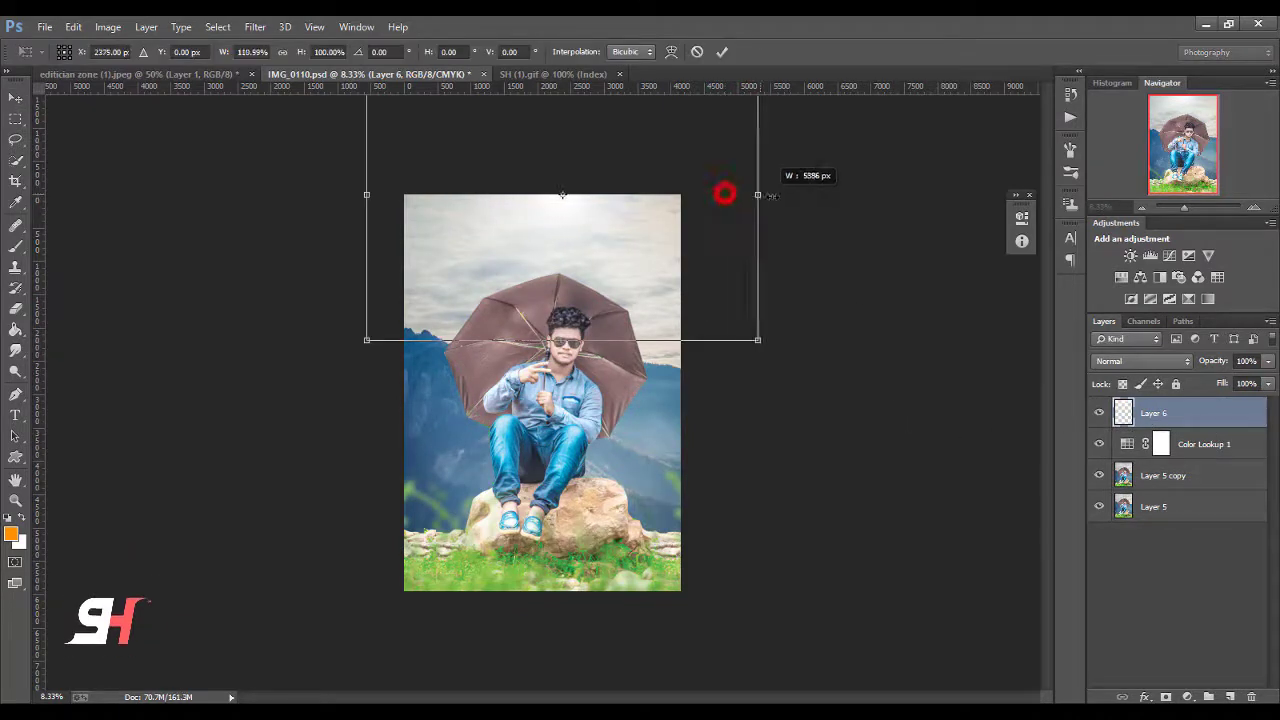
left_click(725, 52)
left_click_drag(1268, 361, 1260, 381)
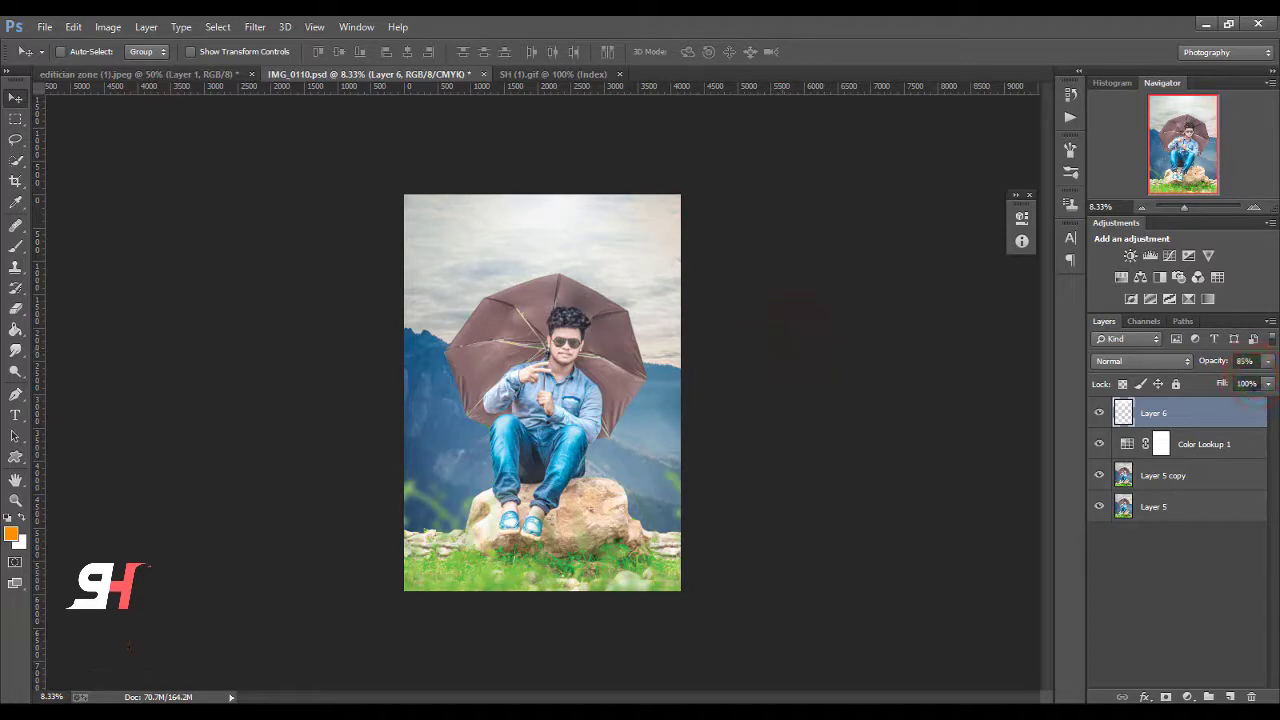
left_click(1267, 361)
left_click(1157, 563)
Step: In Camera Raw on Layer 5 copy, set Shadows +38, Highlights -28, Whites +20 and add clarity
left_click(1160, 477)
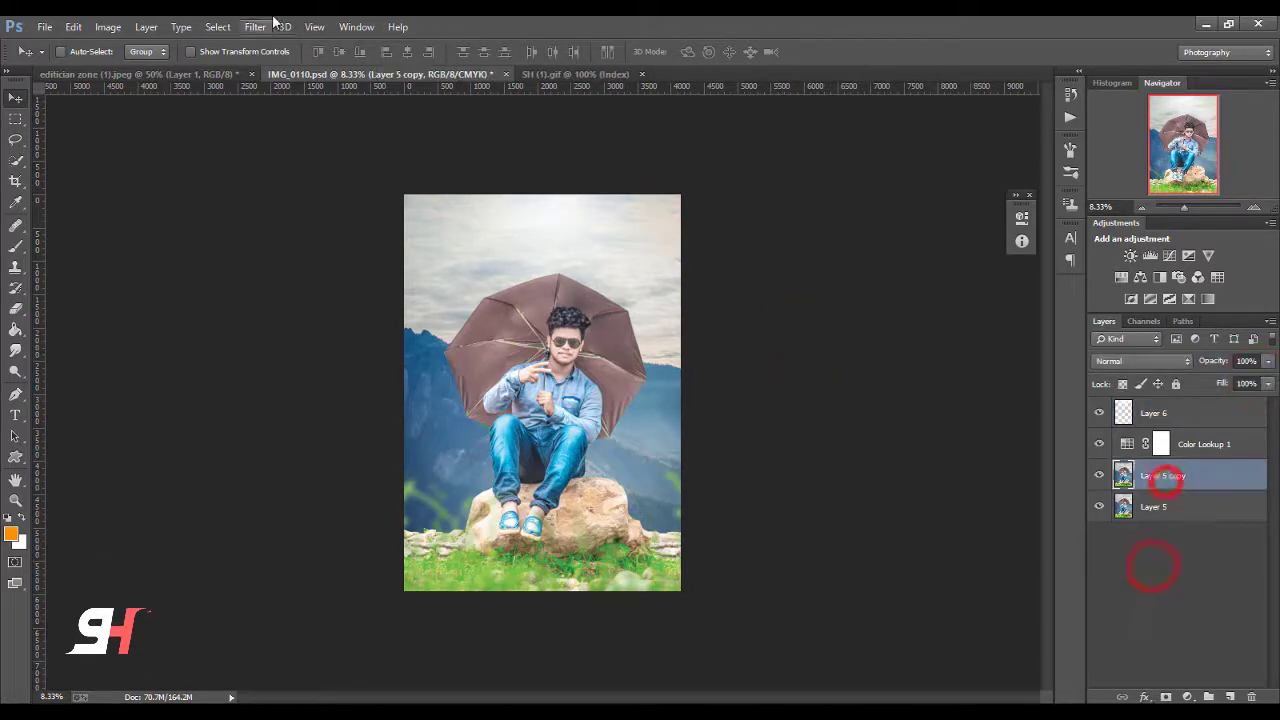
left_click(255, 27)
left_click(273, 120)
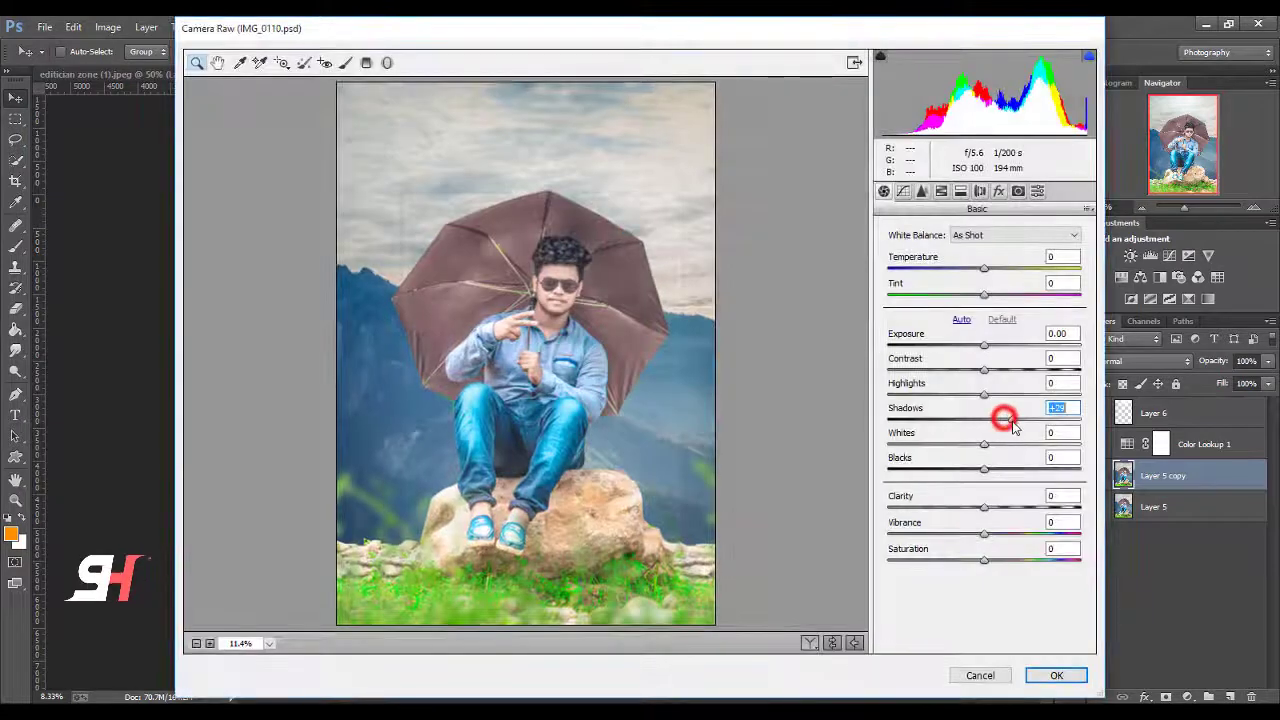
left_click_drag(1000, 419, 1020, 419)
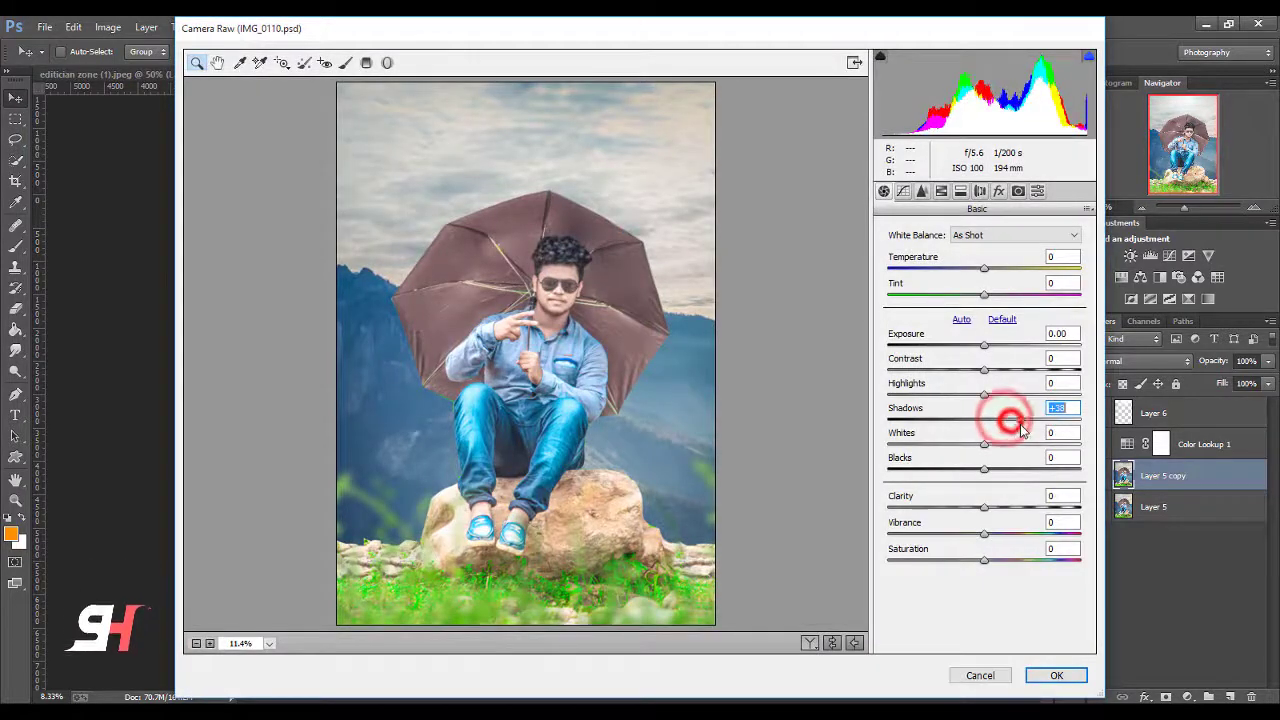
mouse_move(984, 507)
left_mouse_down()
mouse_move(1019, 507)
mouse_move(1003, 469)
mouse_move(1016, 509)
left_mouse_up()
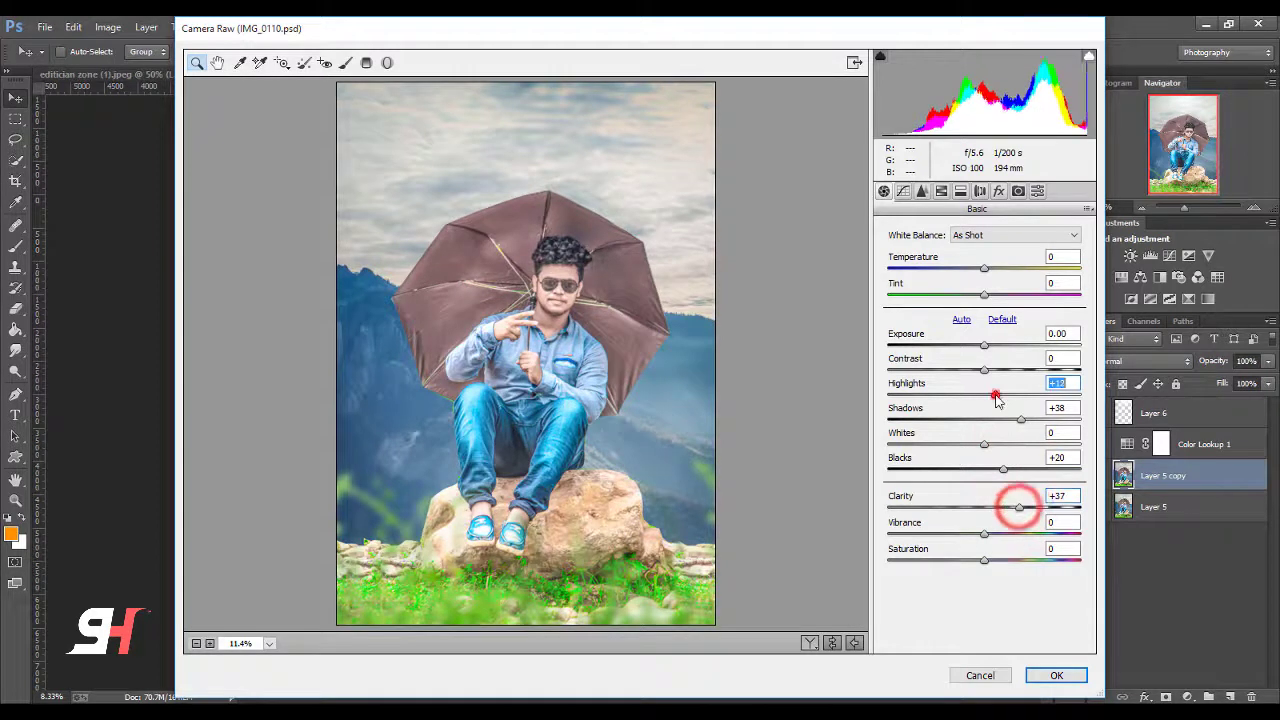
left_click_drag(990, 392, 964, 395)
left_click_drag(984, 444, 1000, 446)
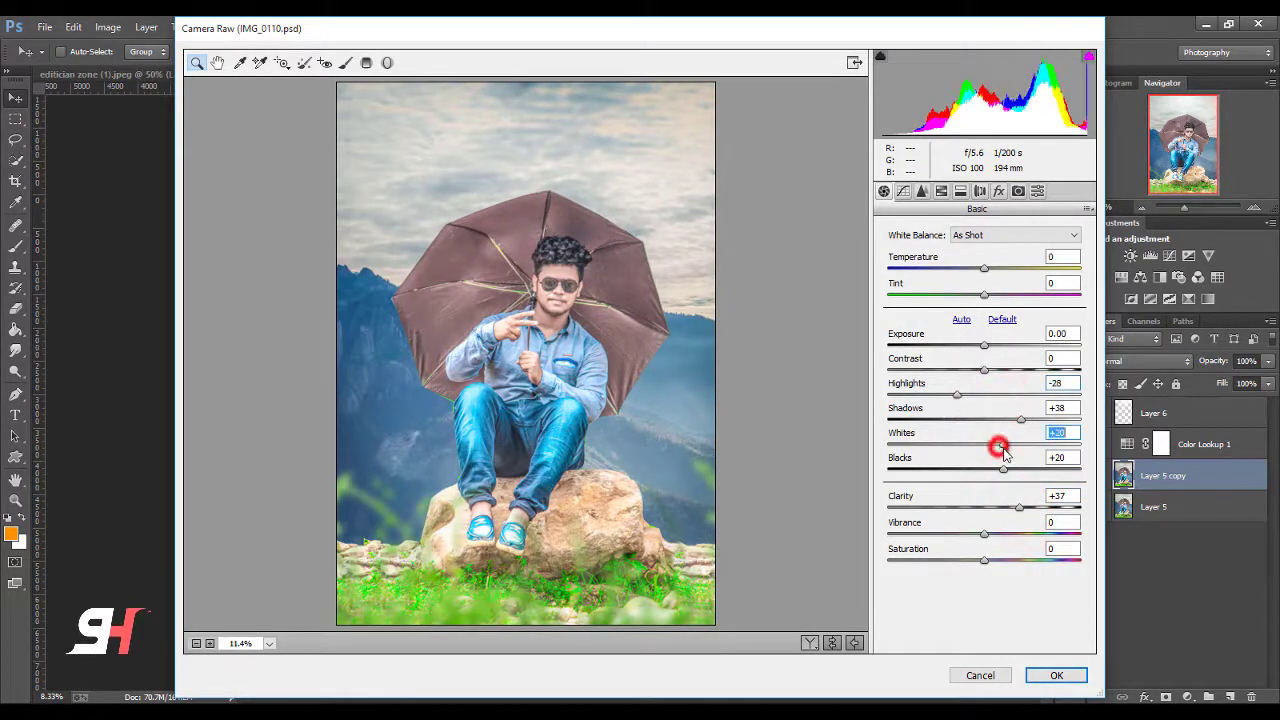
Step: Brighten the oranges' luminance and darken the edges with a negative post-crop vignette
left_click(995, 531)
left_click(922, 191)
left_click(978, 253)
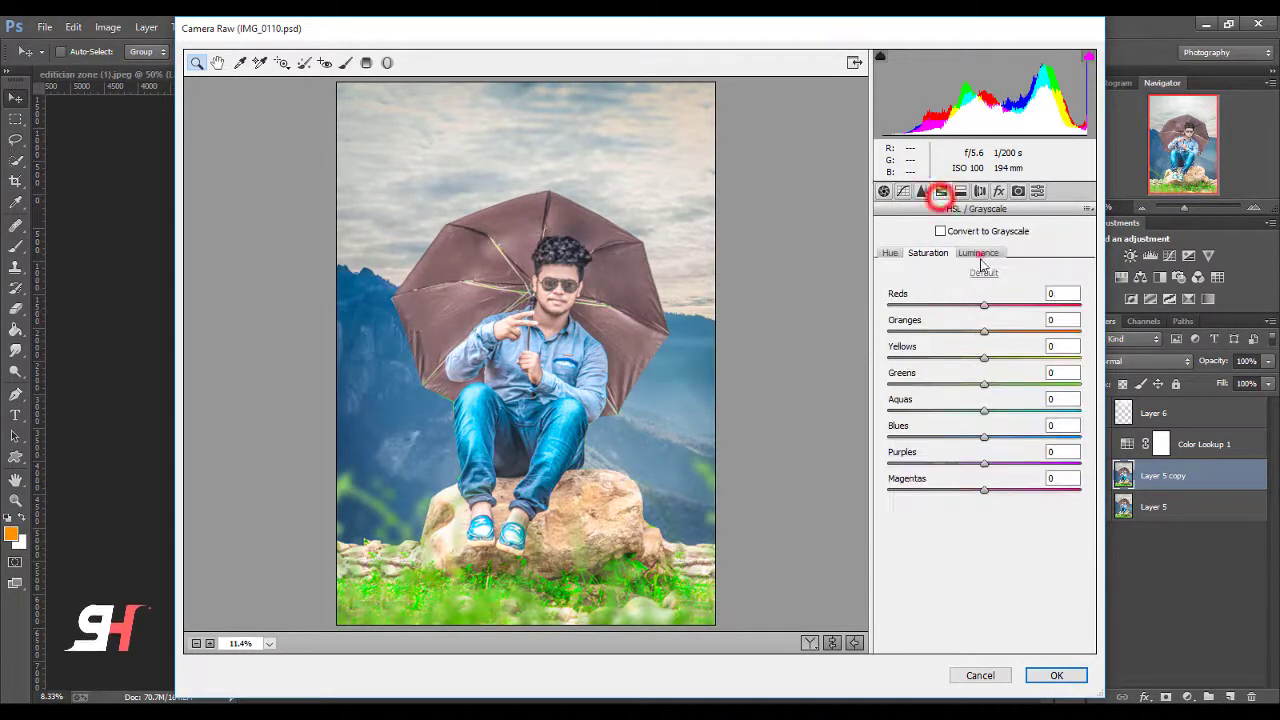
left_click_drag(984, 331, 998, 332)
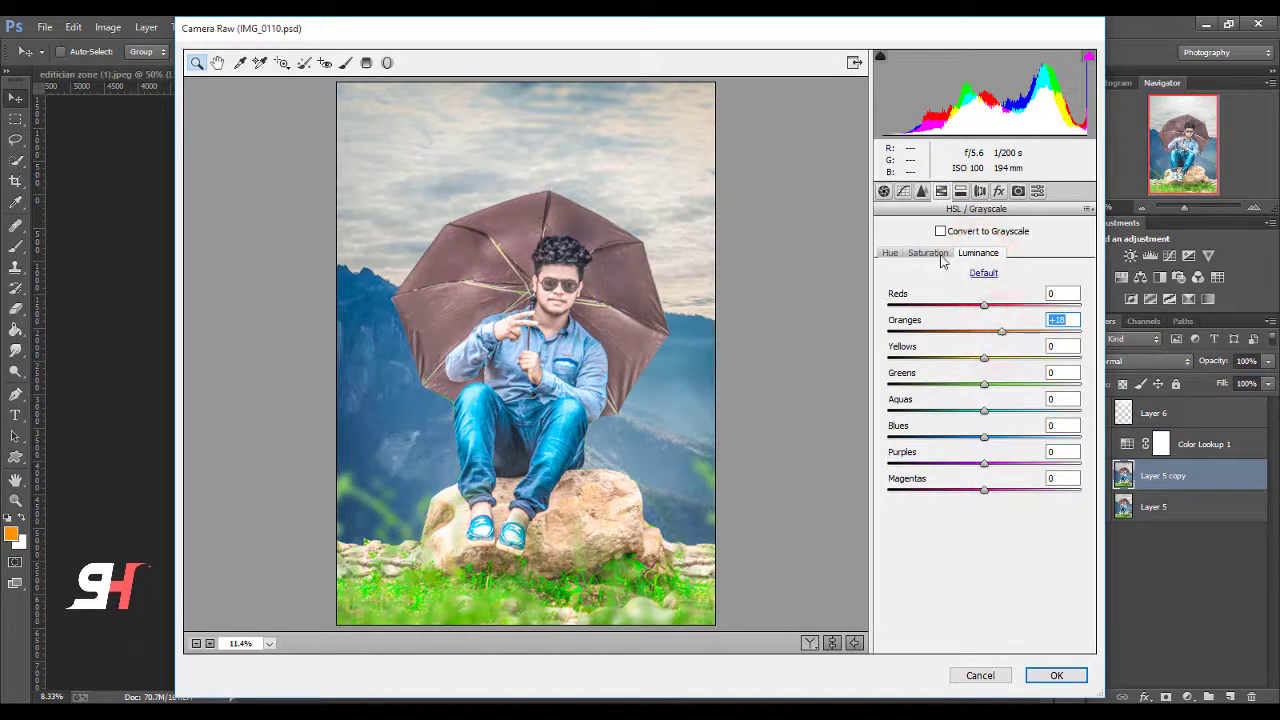
left_click(928, 253)
left_click(984, 331)
left_click(999, 191)
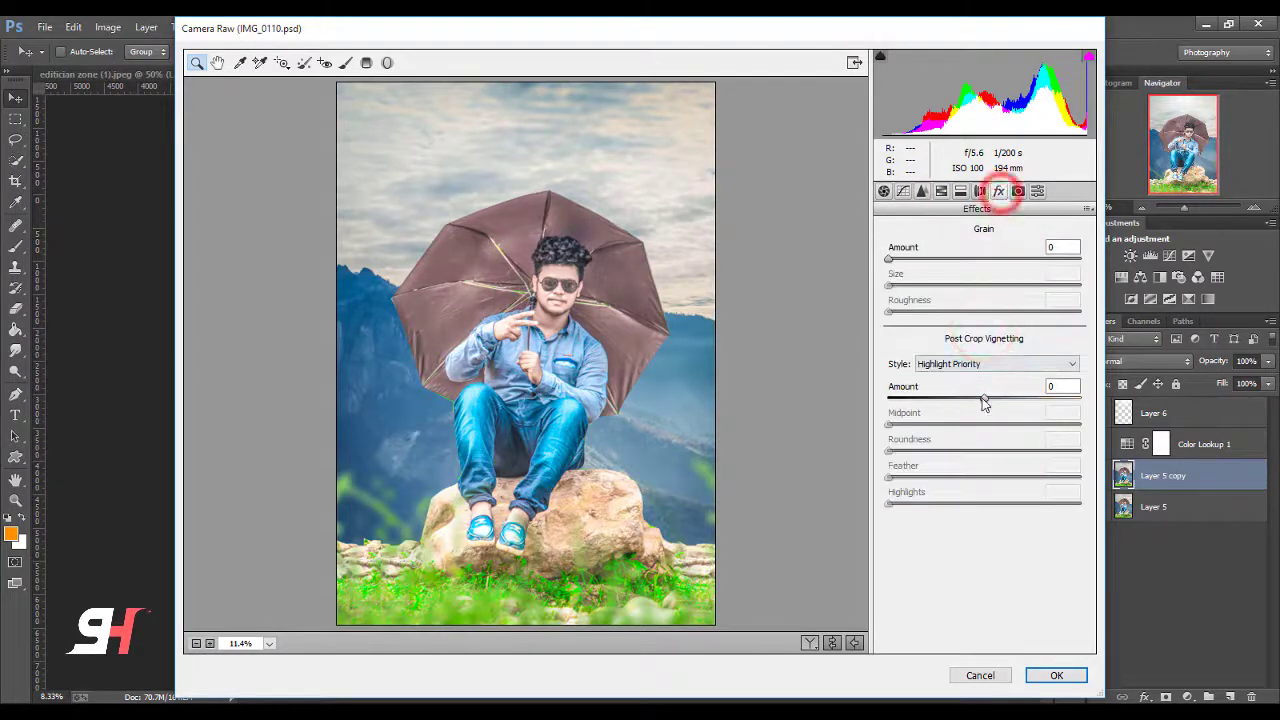
left_click_drag(985, 399, 966, 398)
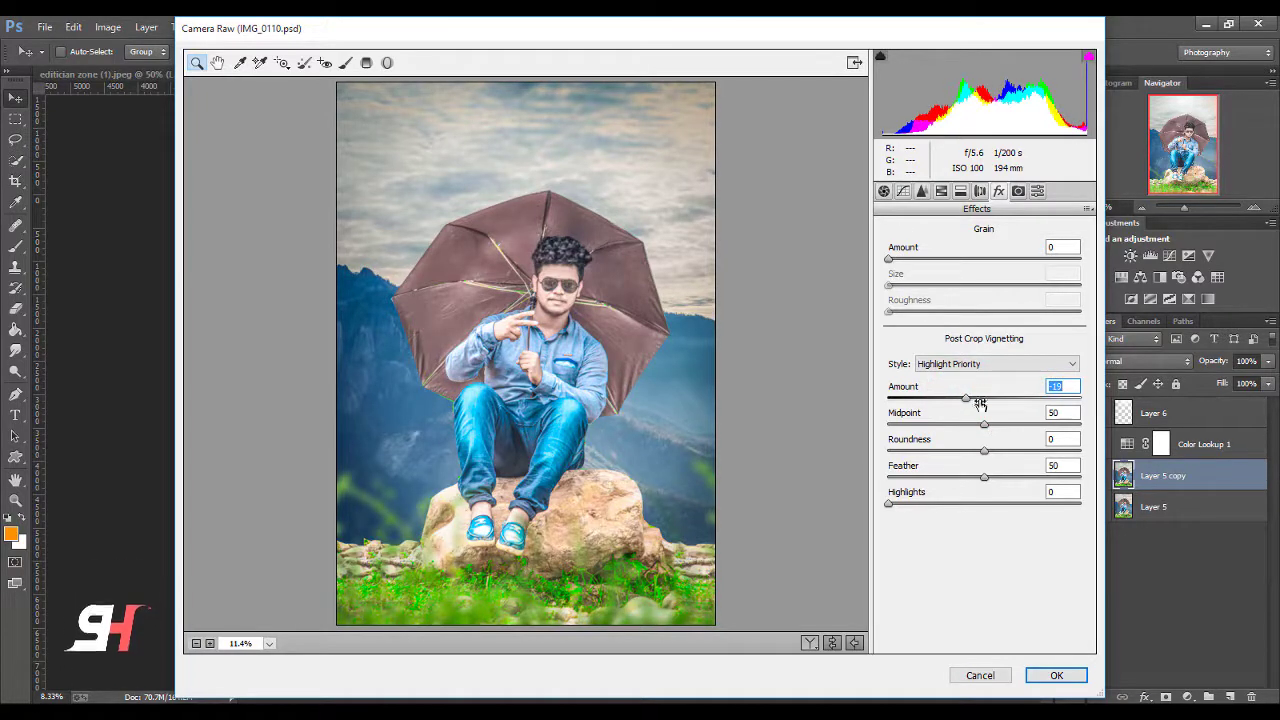
Step: Boost Greens saturation to +29, shift Blues hue toward teal and raise Blues saturation
left_click(941, 191)
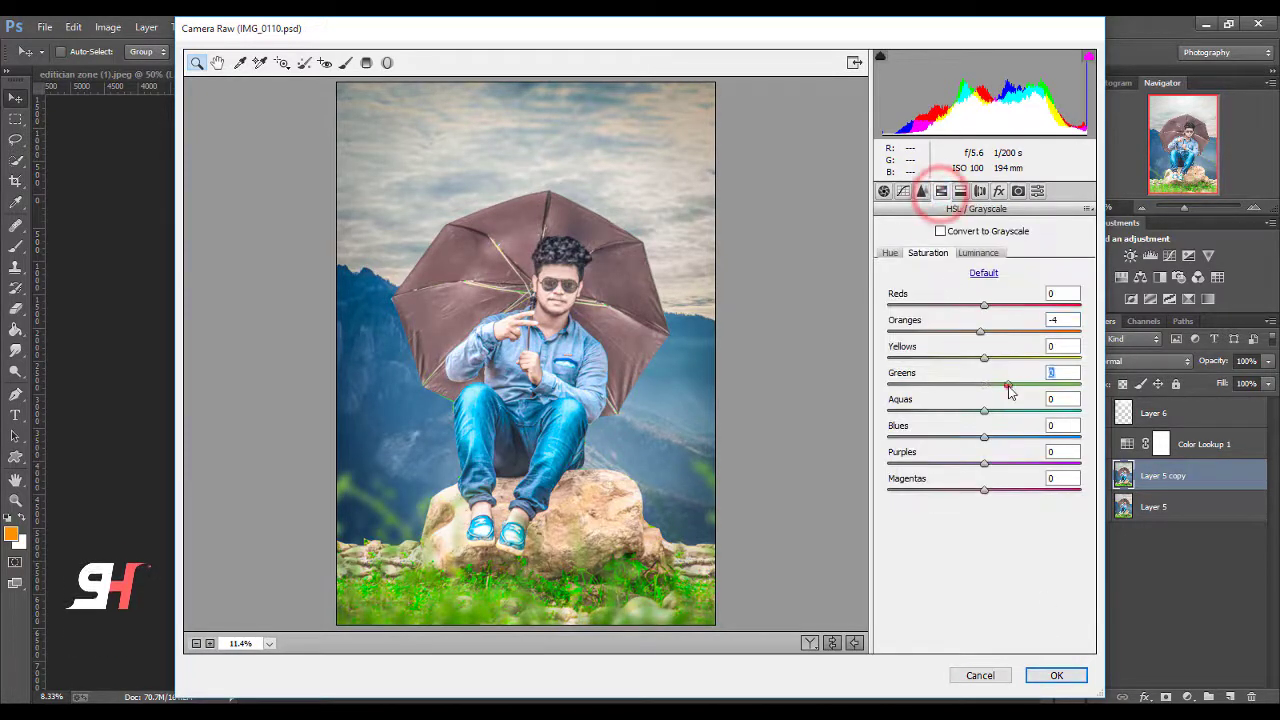
left_click_drag(984, 384, 1005, 384)
left_click(889, 252)
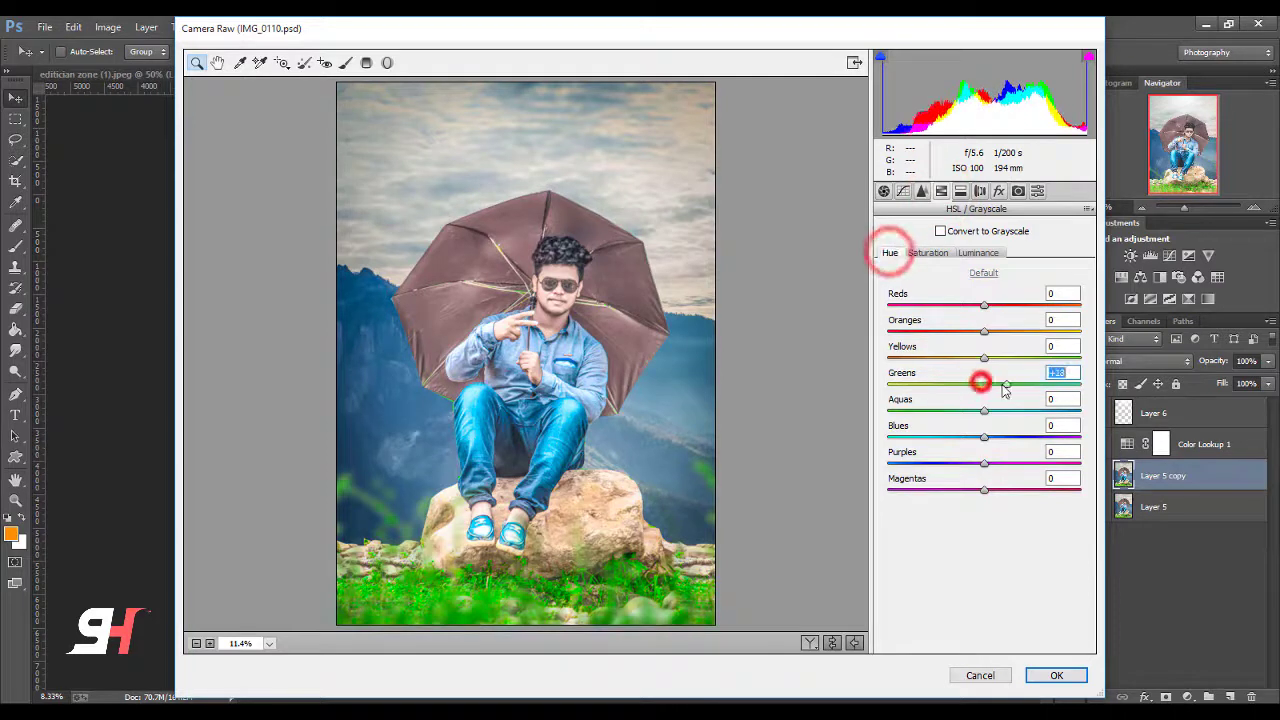
mouse_move(985, 438)
left_mouse_down()
mouse_move(956, 438)
mouse_move(977, 425)
left_mouse_up()
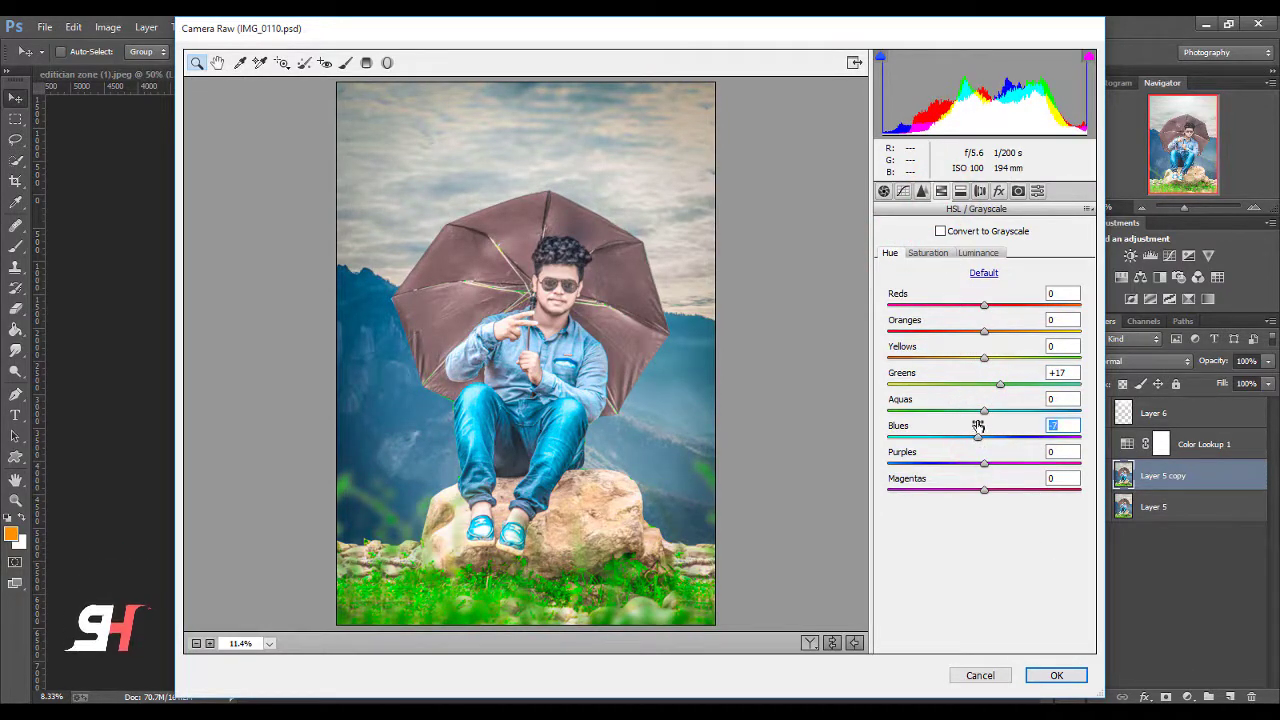
left_click(943, 252)
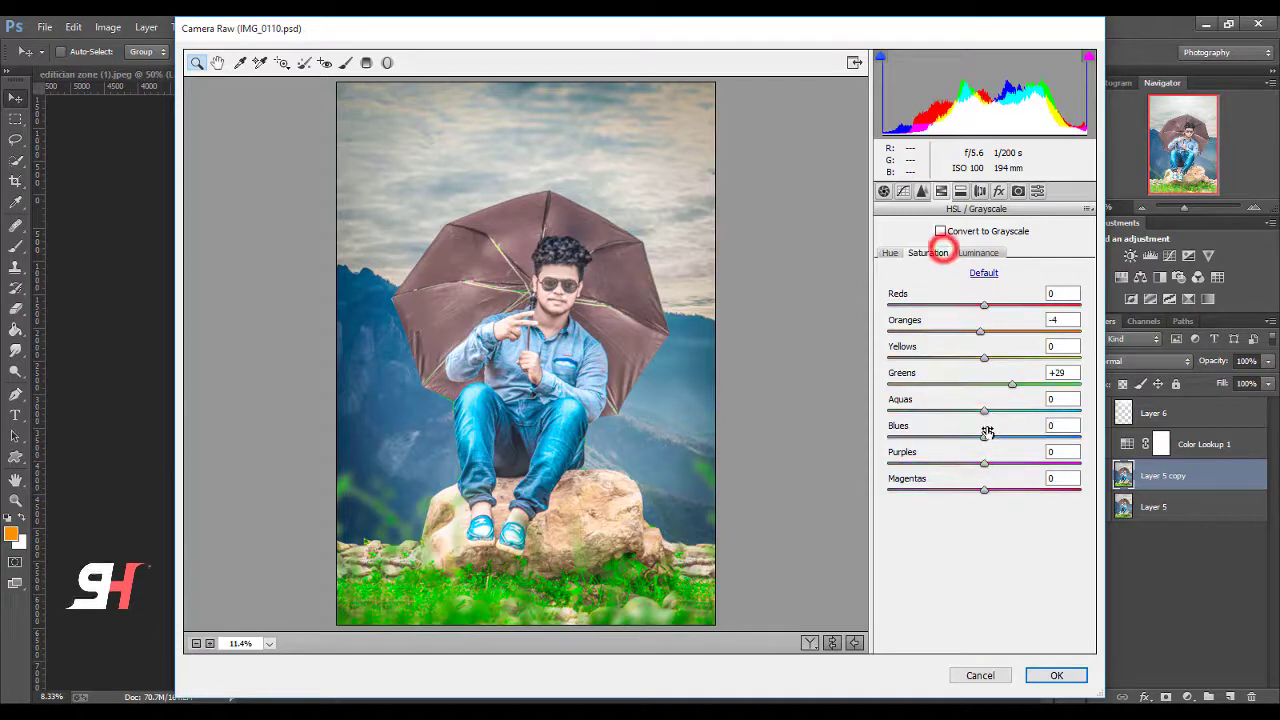
left_click_drag(985, 437, 998, 437)
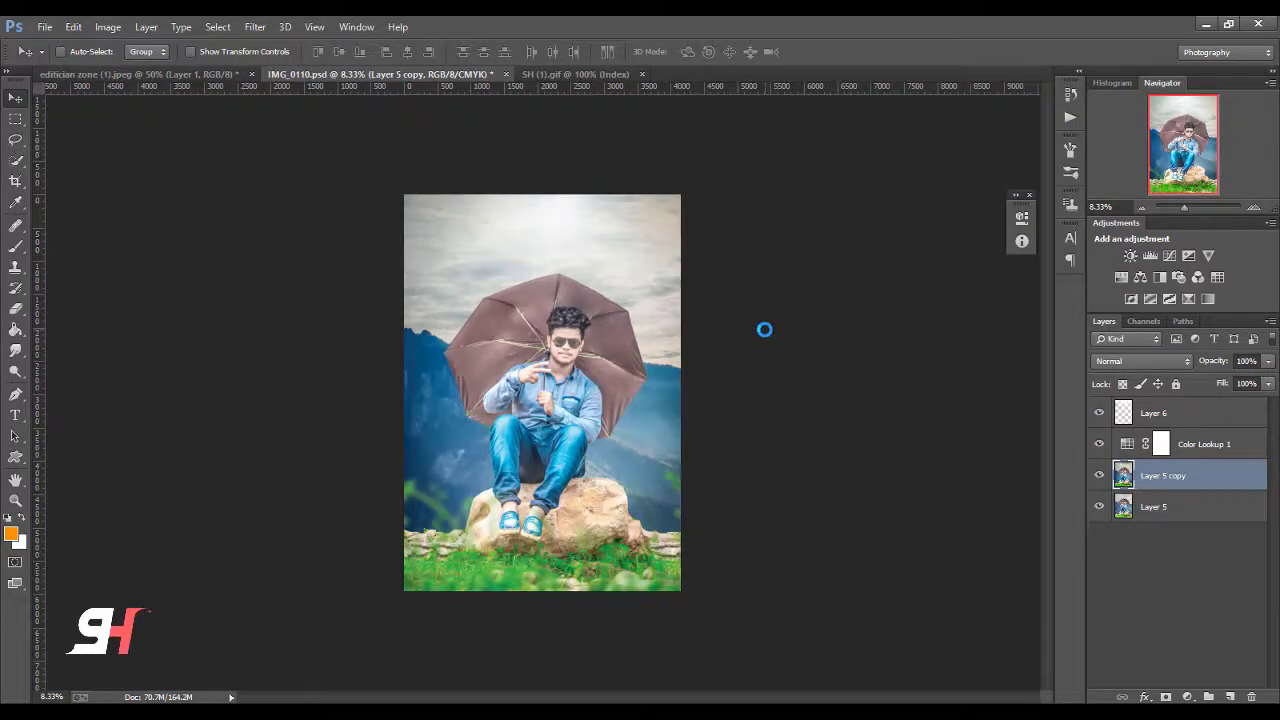
Step: Zoom in close on the man's face and select Layer 5 copy for retouching
key("ctrl+plus")
mouse_move(600, 238)
left_mouse_down()
mouse_move(579, 257)
mouse_move(579, 91)
left_mouse_up()
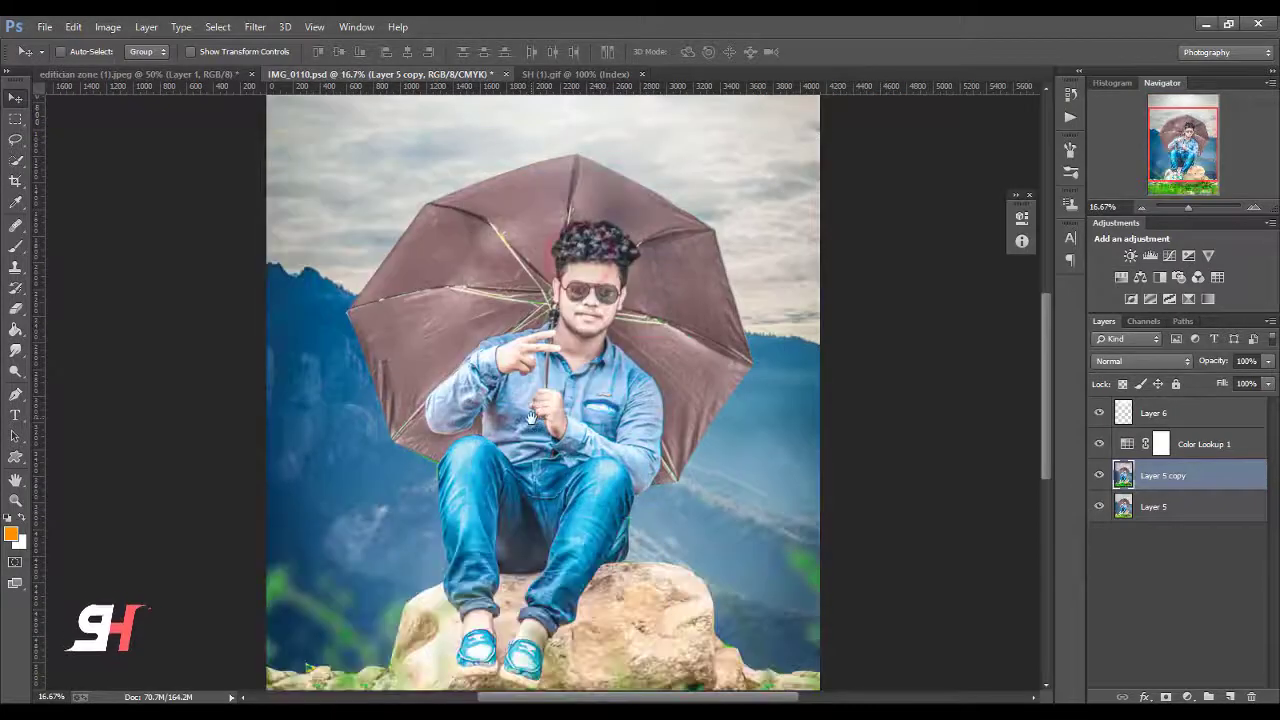
key("ctrl+minus")
left_click(1153, 412)
left_click_drag(700, 207, 707, 213)
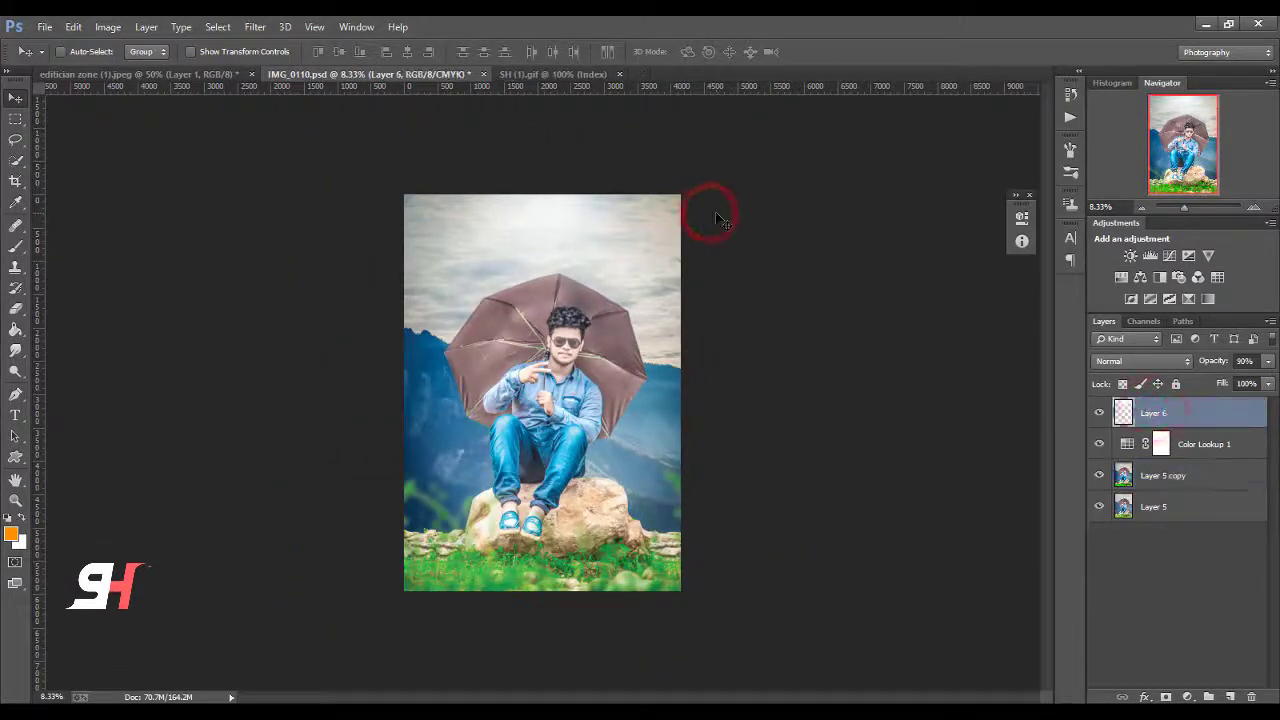
key("ctrl+plus")
key("ctrl+plus")
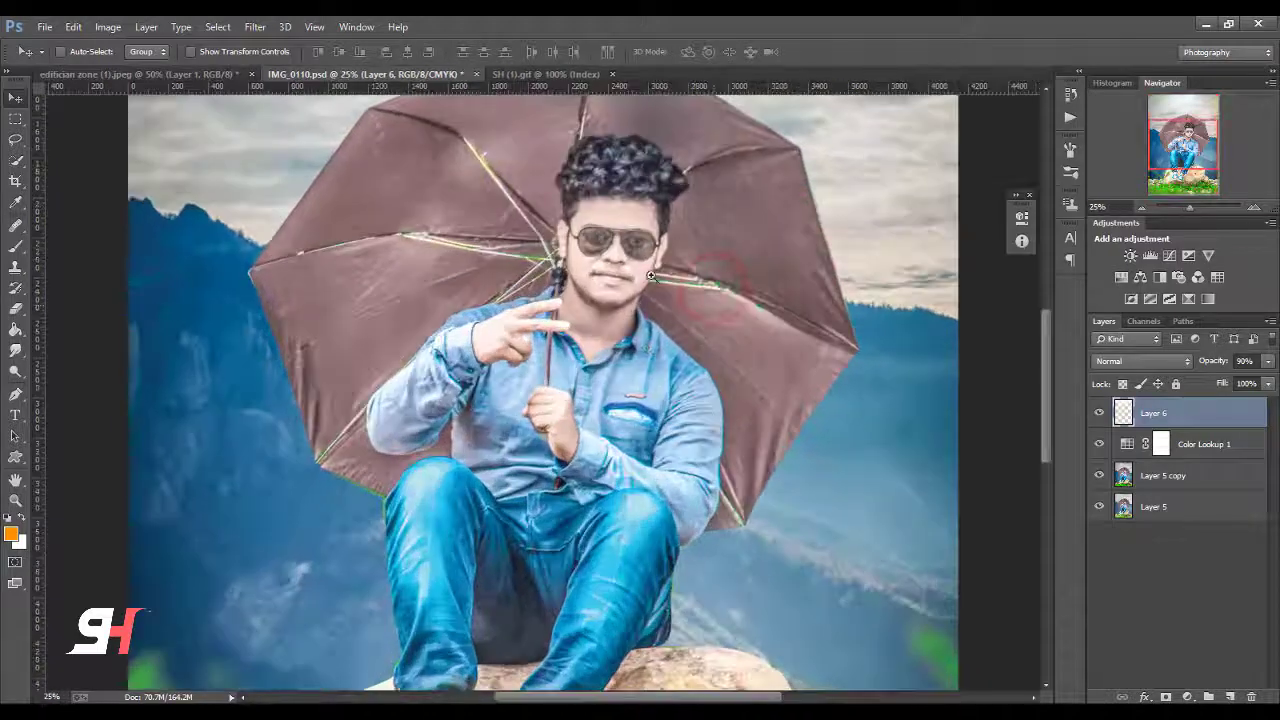
key("ctrl+plus")
key("ctrl+plus")
key("ctrl+plus")
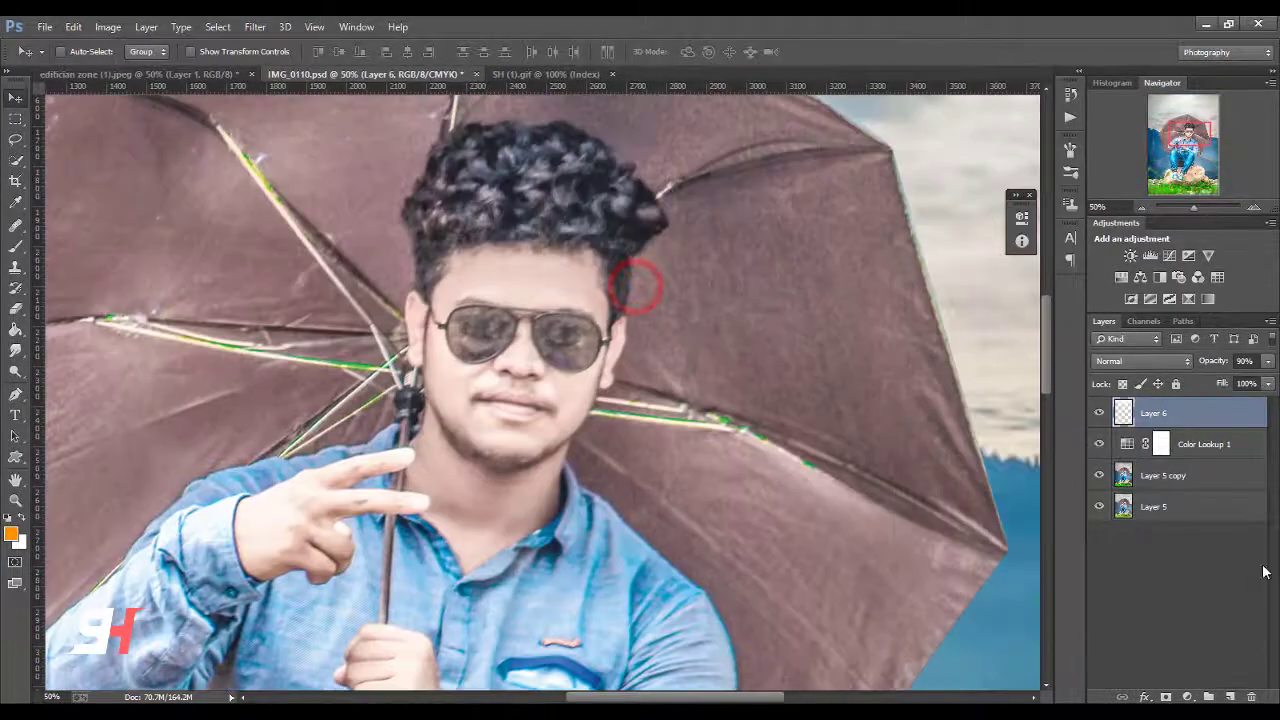
left_click(1203, 482)
Step: Switch to the Mixer Brush loaded with skin tone sampled from the man's forehead
right_click(15, 246)
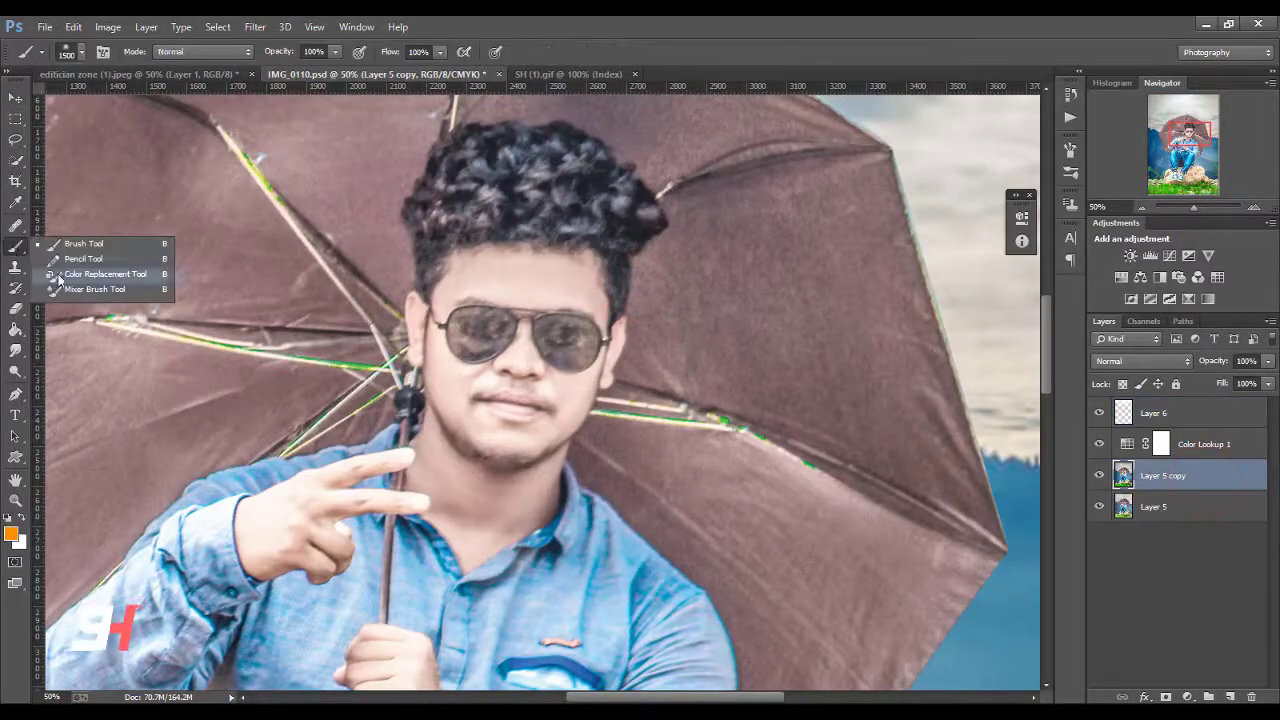
left_click(82, 288)
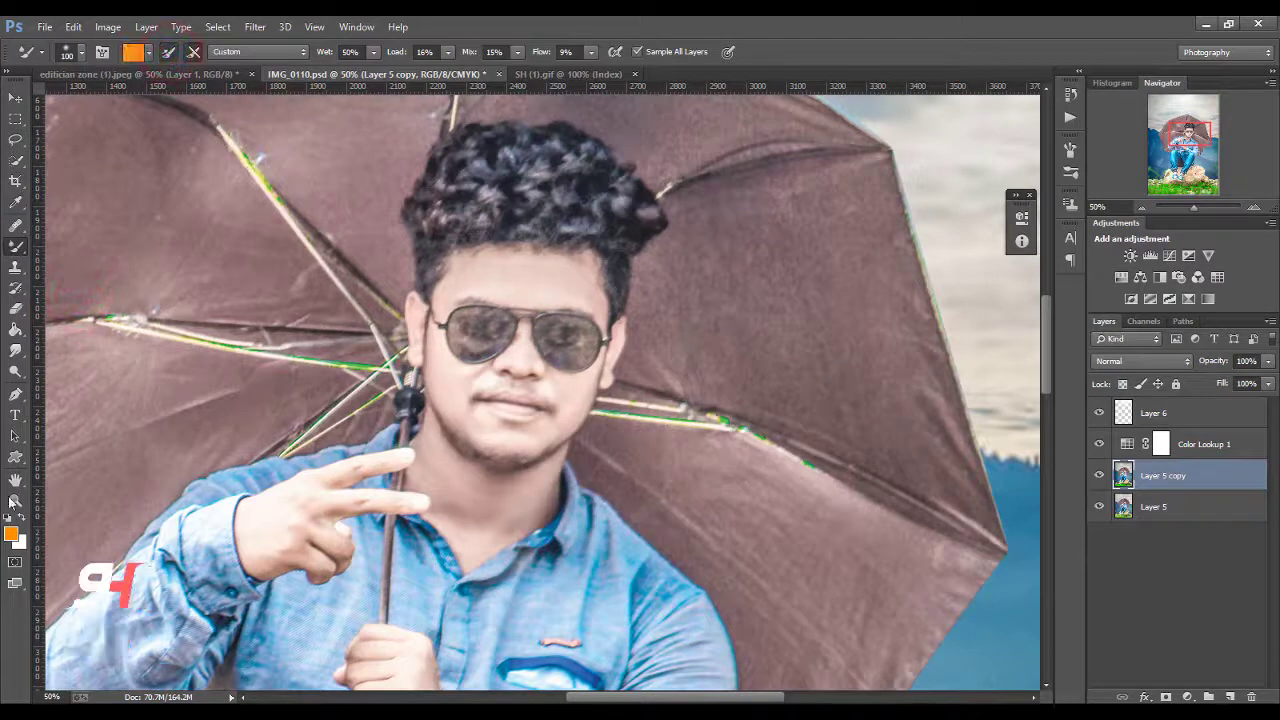
key("x")
key("i")
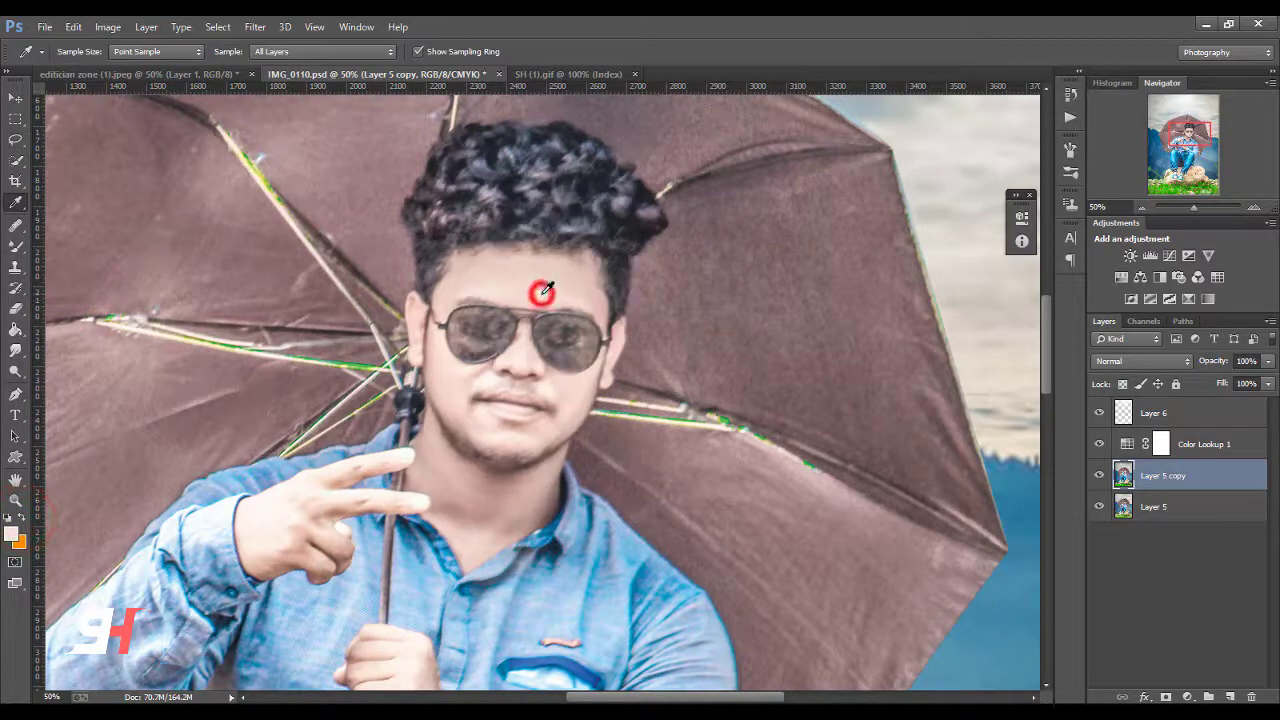
key("b")
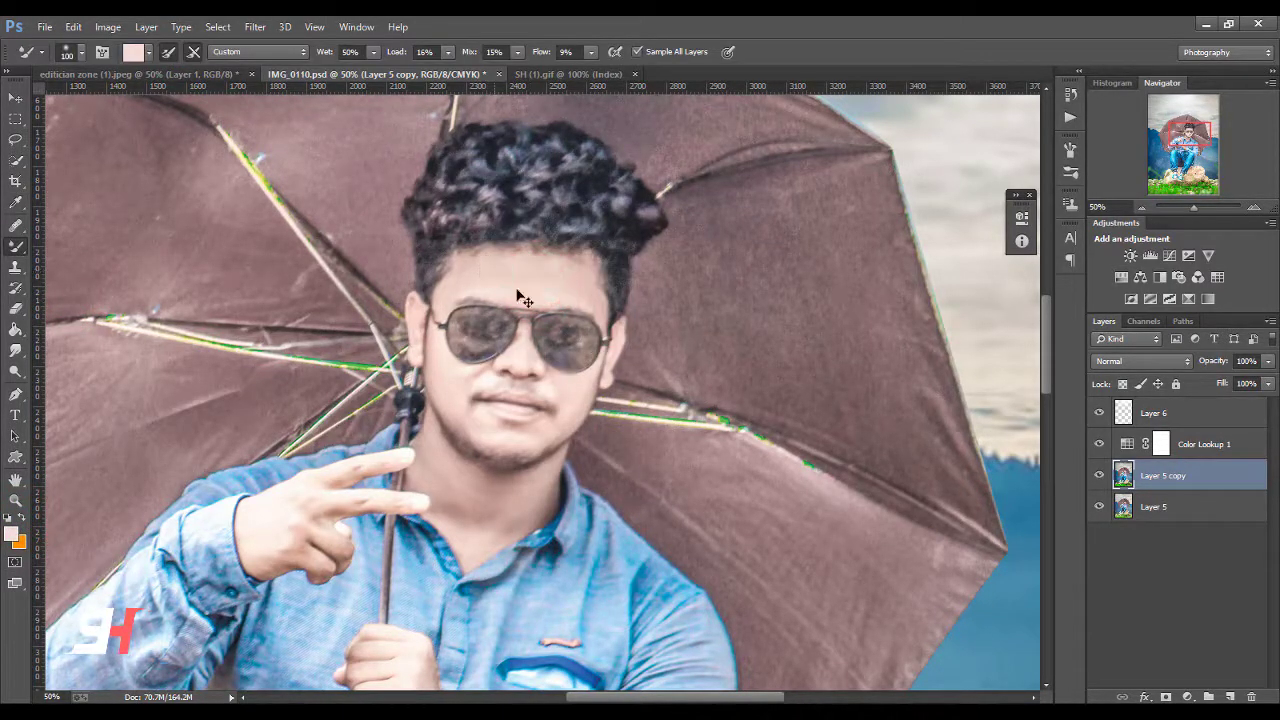
left_click(1153, 510, "ctrl")
Step: Merge the selected photo layers with Color Lookup 1, duplicate the result and save
left_click(1182, 446, "ctrl")
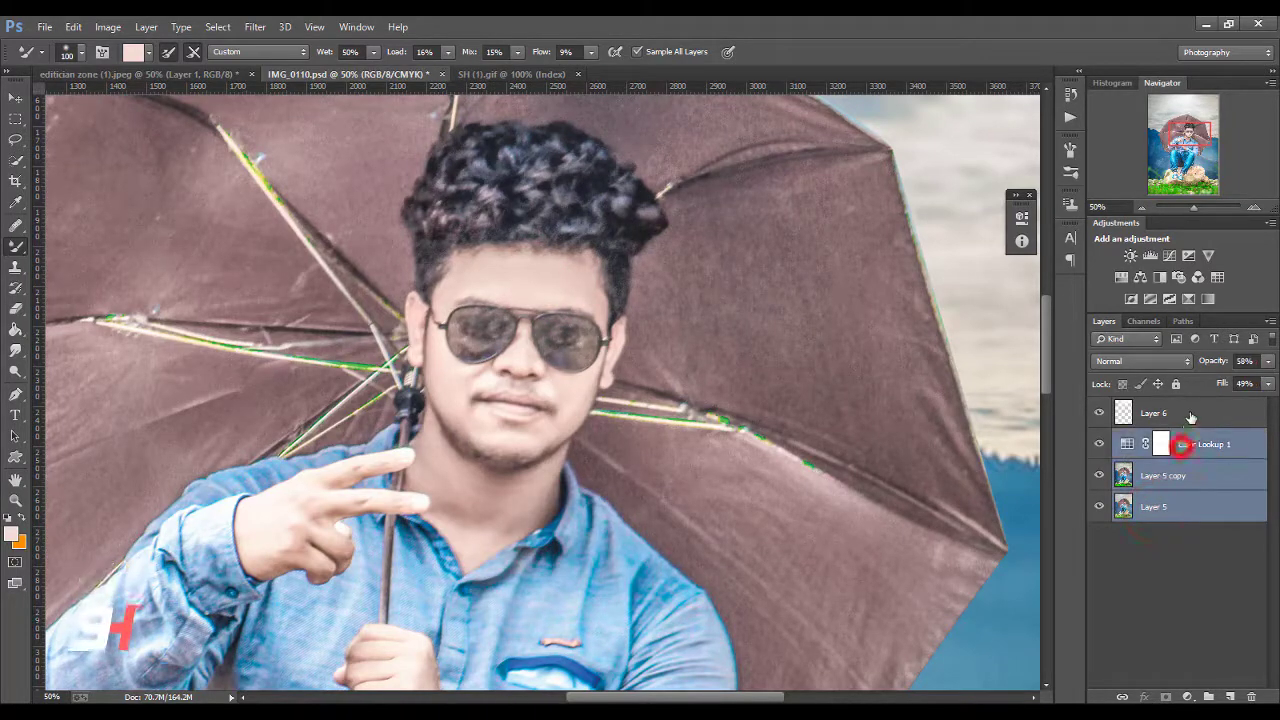
right_click(1200, 458)
left_click_drag(1180, 450, 1012, 463)
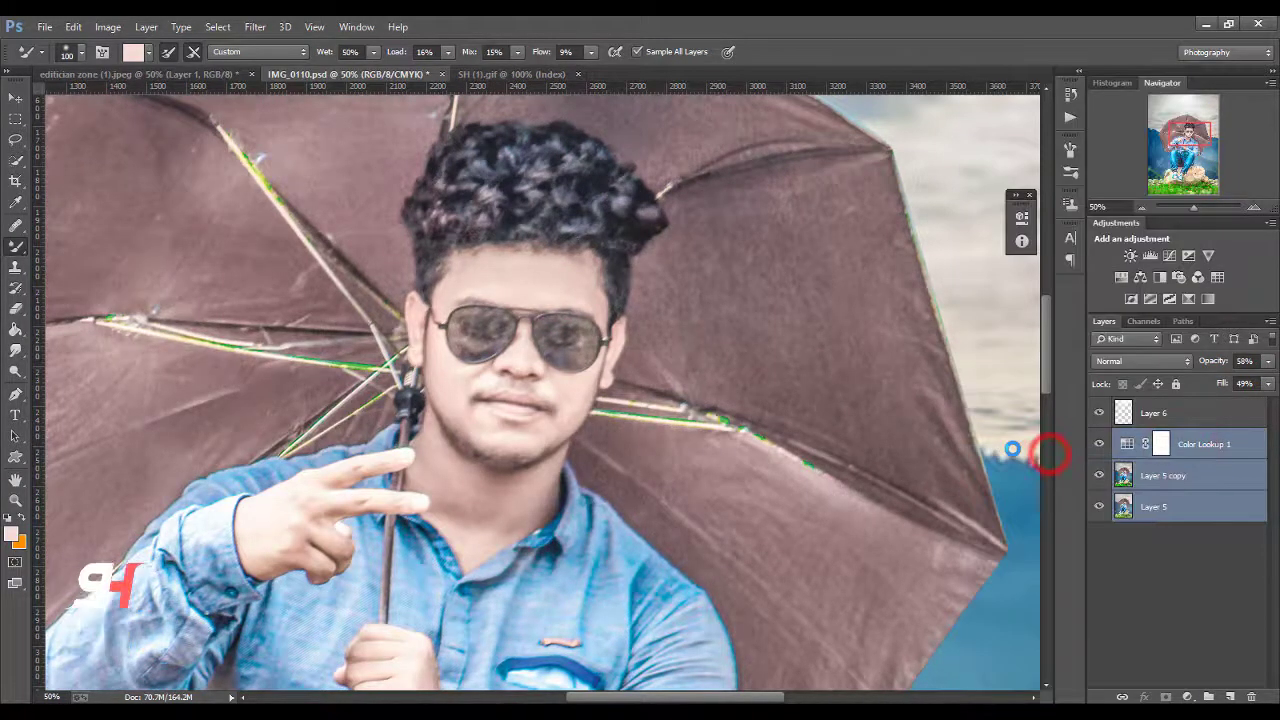
key("ctrl+e")
key("ctrl+j")
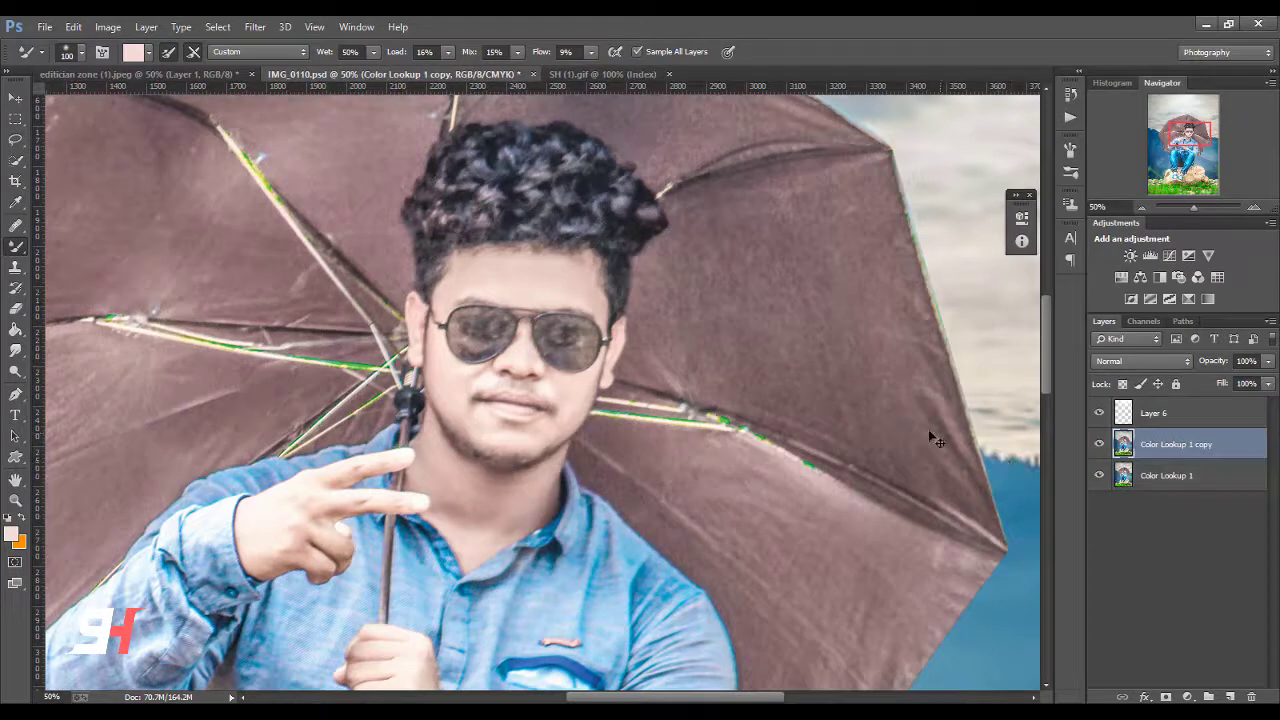
key("ctrl+s")
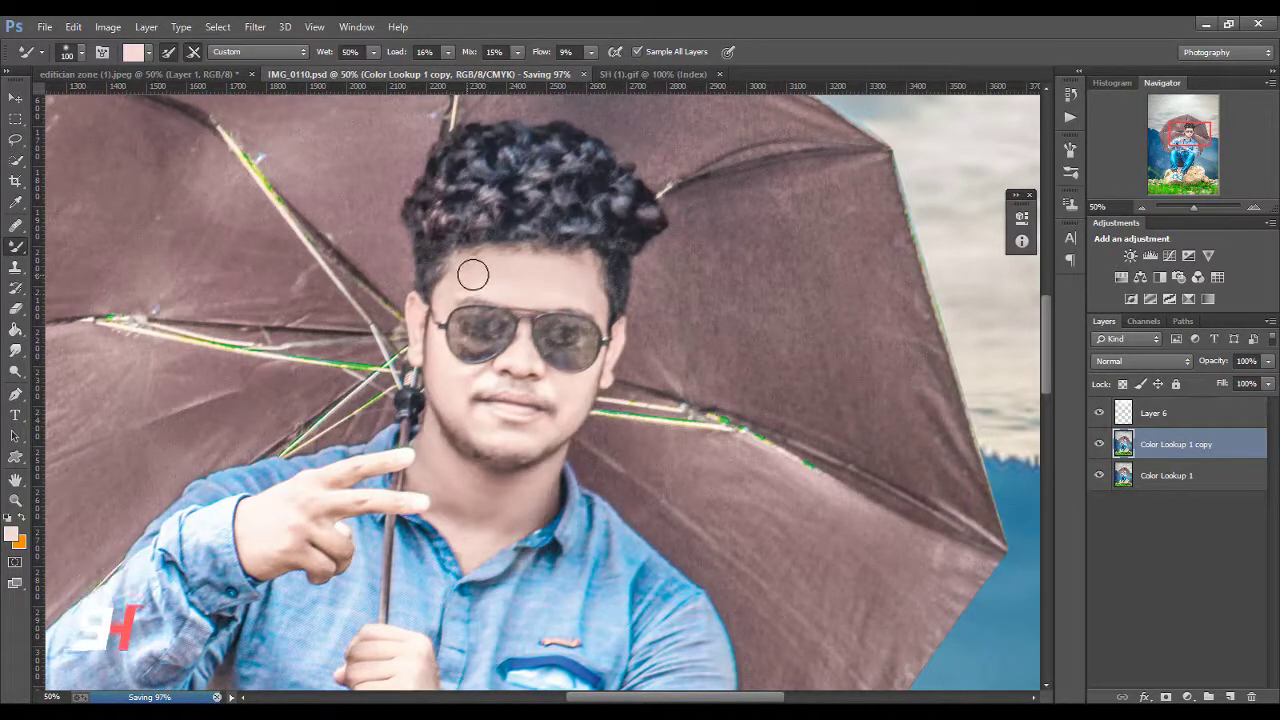
Step: Mixer-brush the cheek, jaw, chin and neck smooth, enlarging the brush to 125
left_click(571, 406)
left_click(457, 406)
left_click_drag(423, 380, 528, 433)
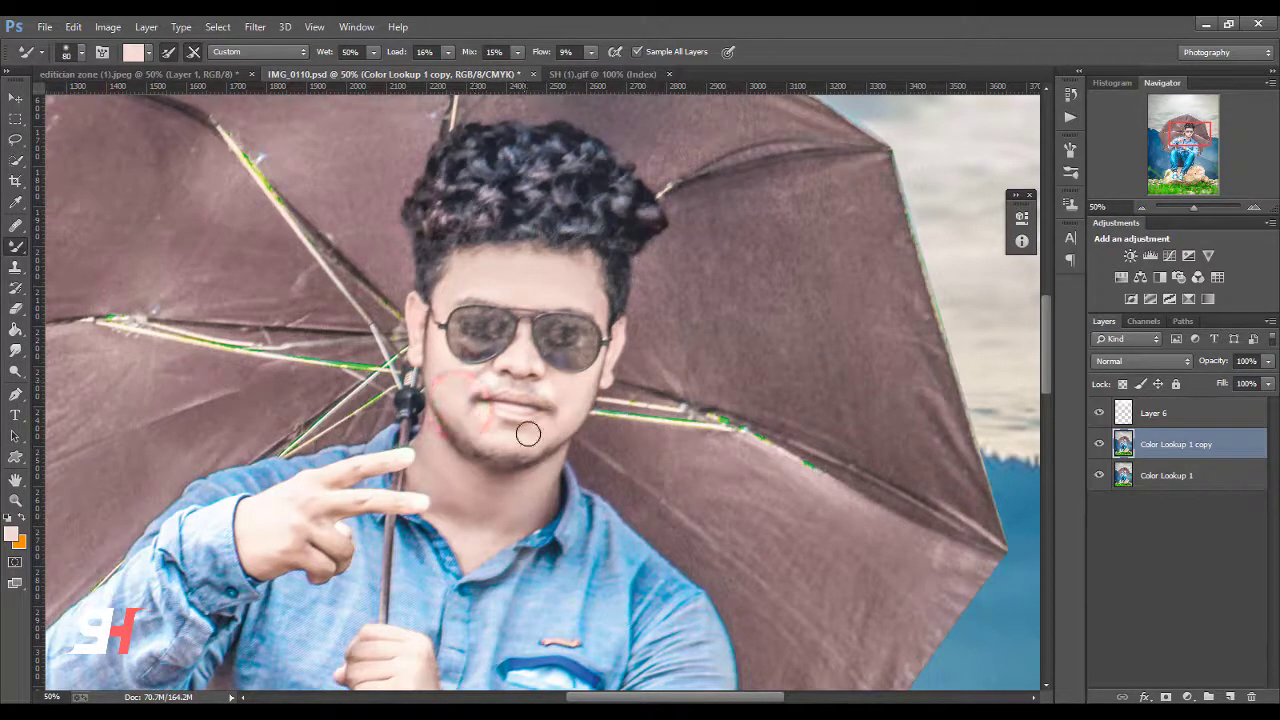
left_click(530, 497)
key("bracketright")
key("bracketright")
key("bracketright")
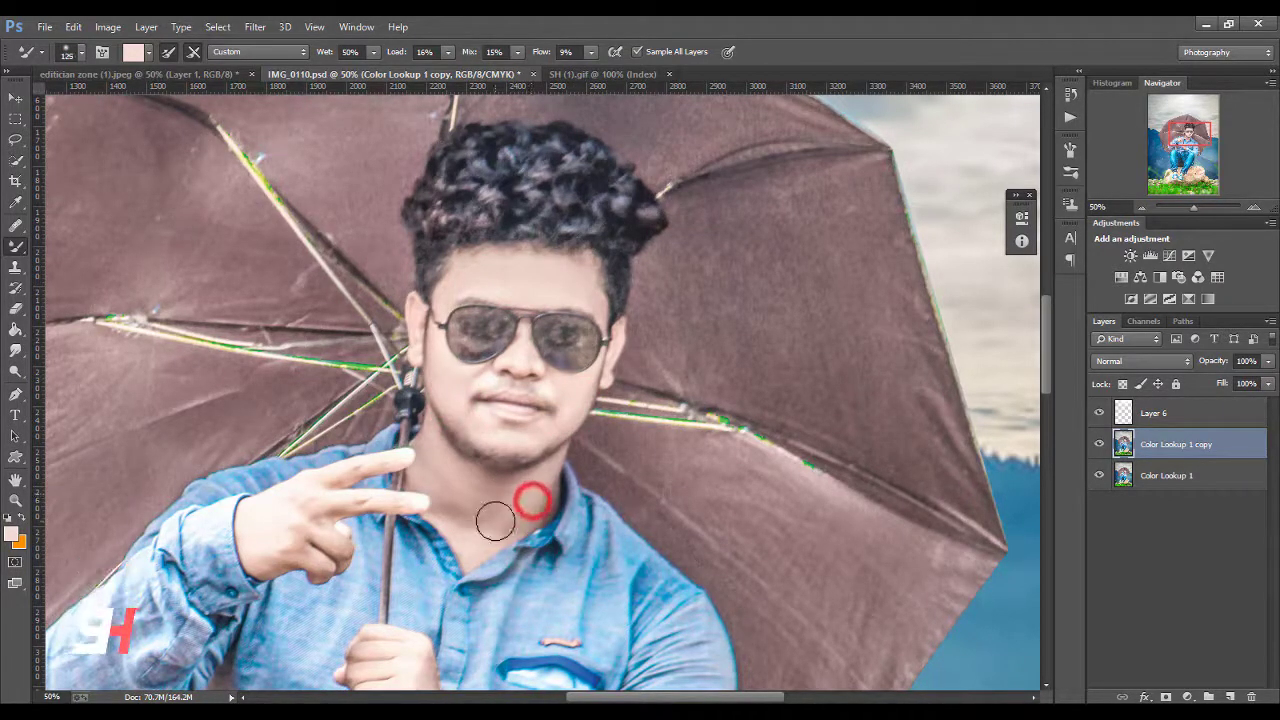
left_click_drag(456, 510, 425, 474)
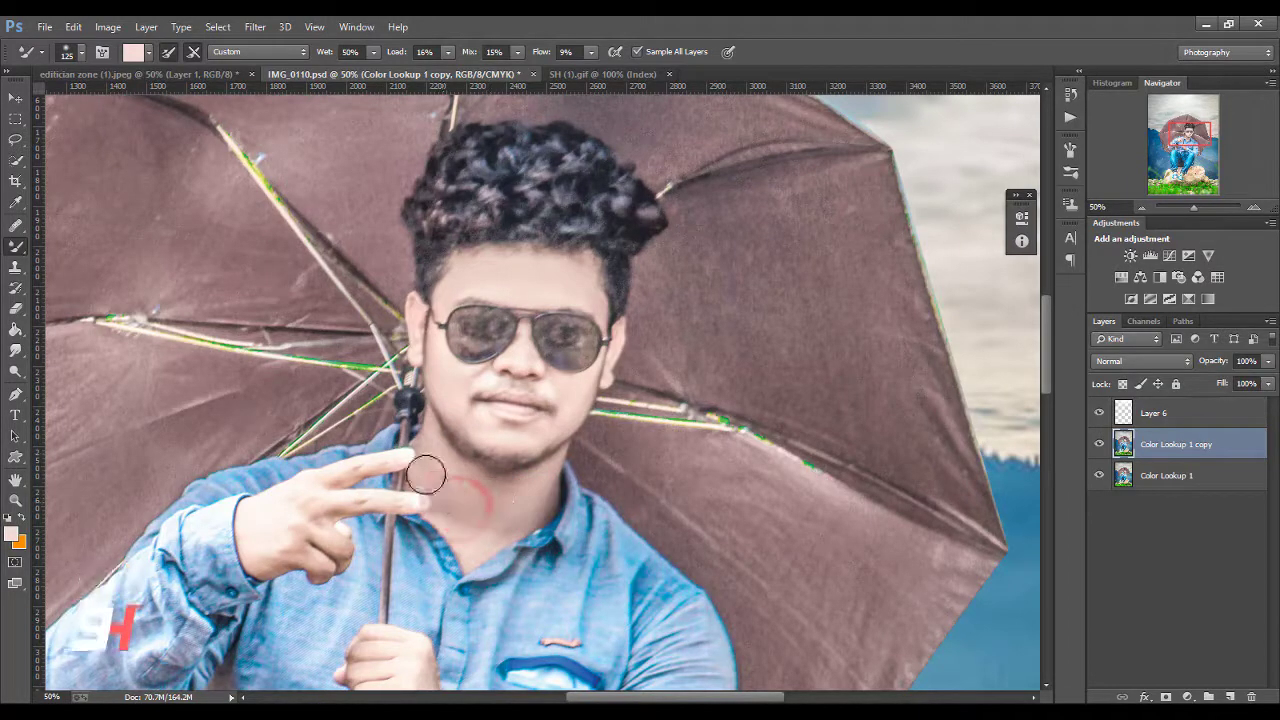
key("ctrl+minus")
key("ctrl+minus")
key("ctrl+minus")
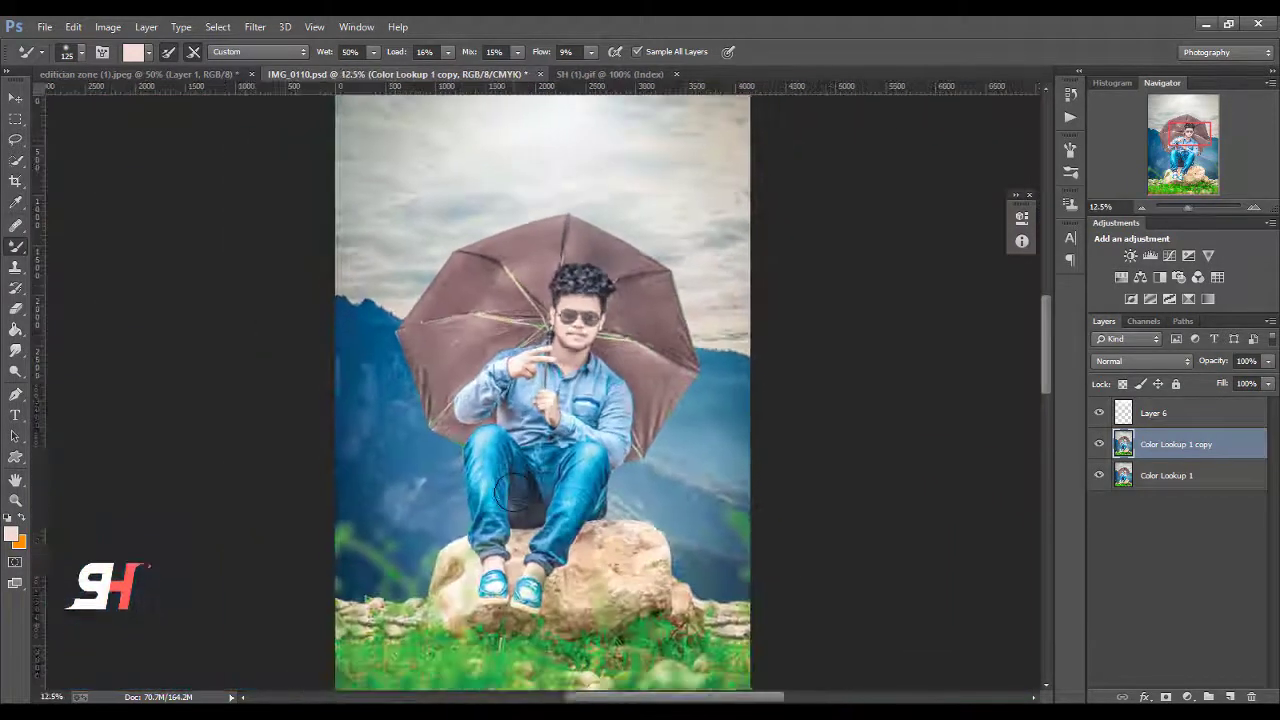
key("ctrl+minus")
key("ctrl+minus")
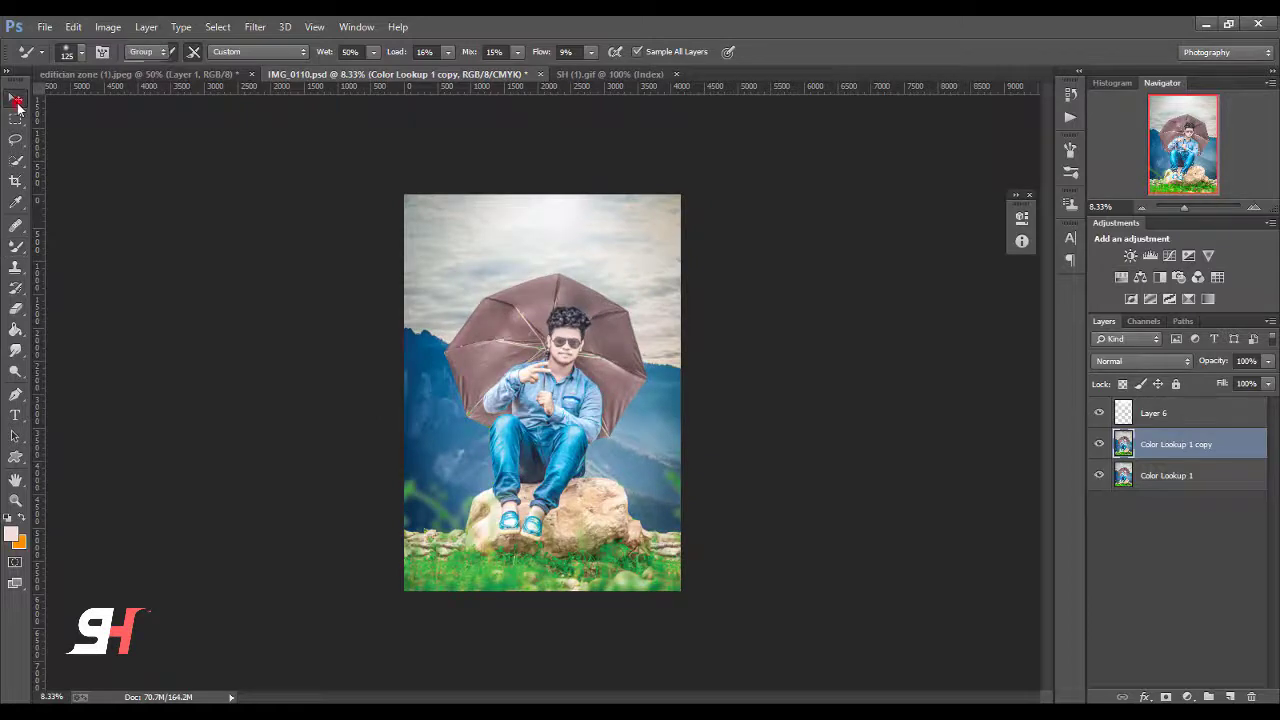
Step: Switch from painting back to the Move Tool over the finished composite
left_click(16, 100)
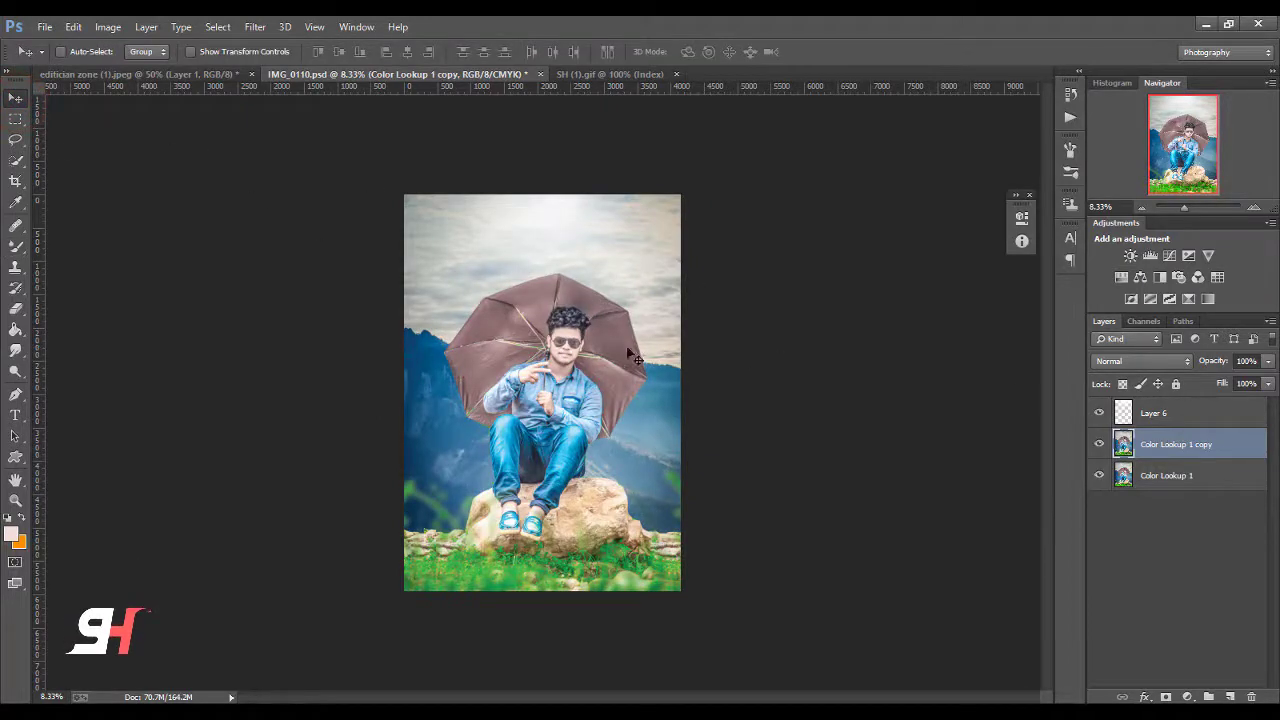